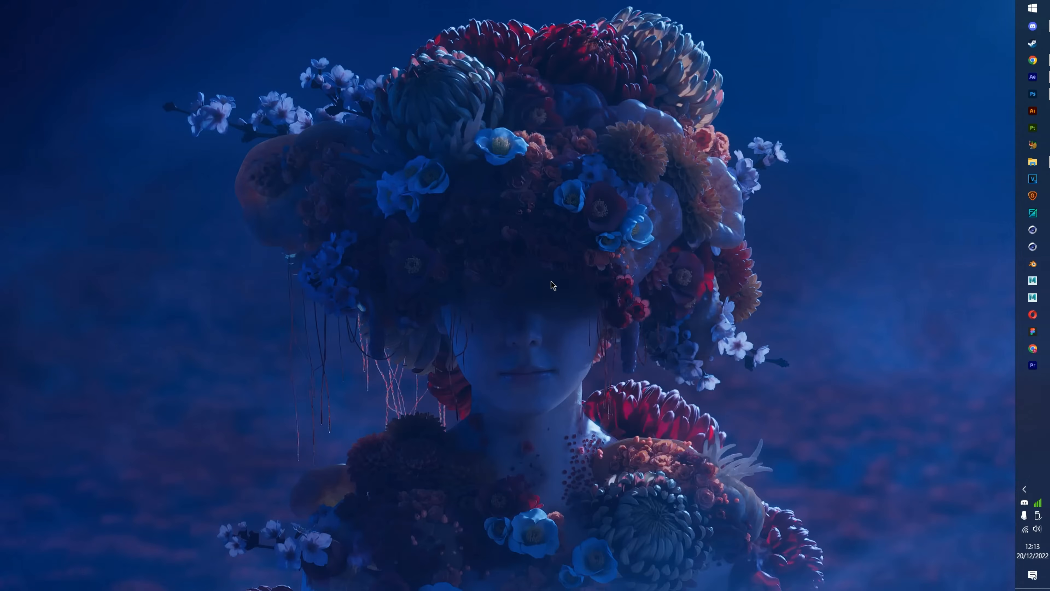
Switch to After Effects and preview MAIN_COMP from its first frame with the top clip hidden.
left_click(1028, 83)
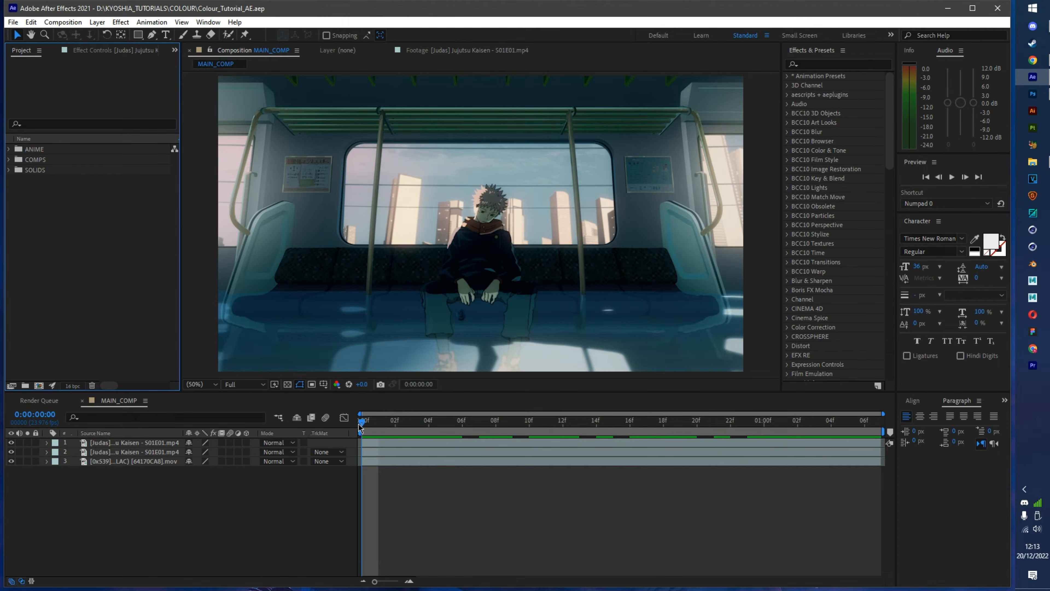
mouse_move(364, 422)
left_mouse_down()
mouse_move(781, 422)
mouse_move(361, 424)
left_mouse_up()
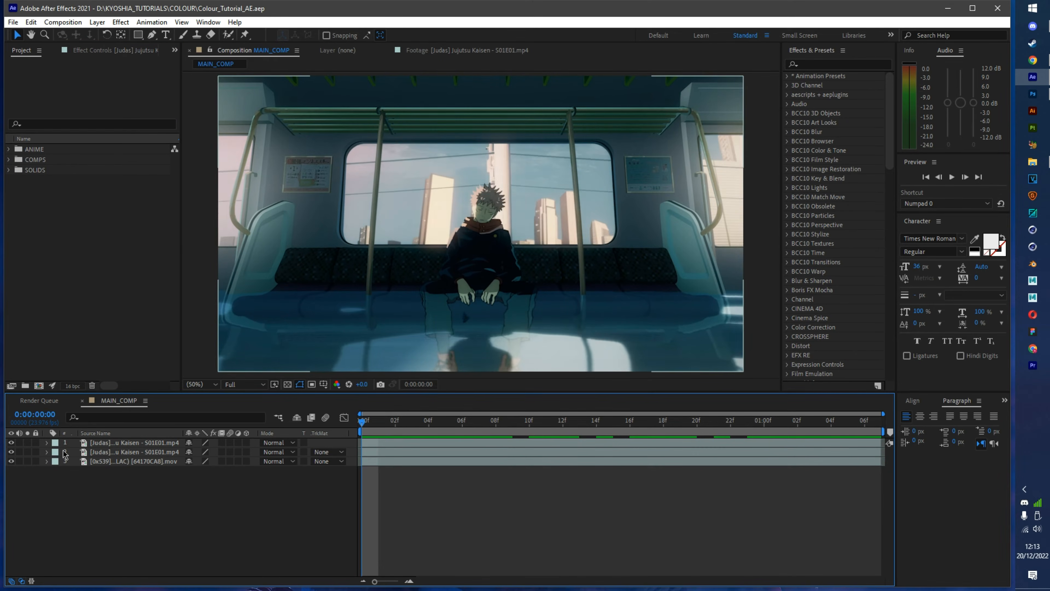
left_click(11, 443)
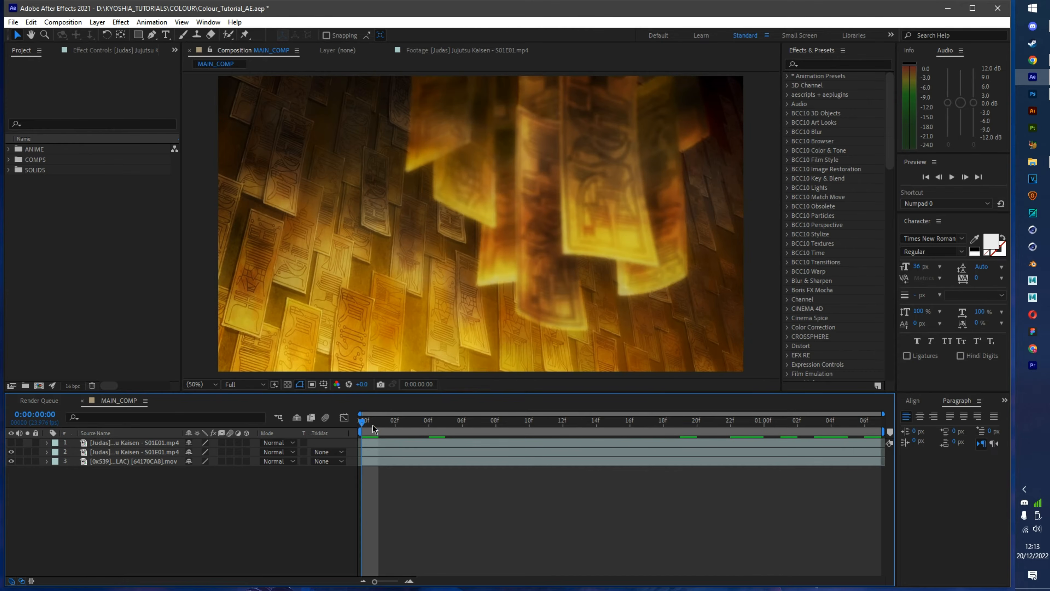
key("space")
key("space")
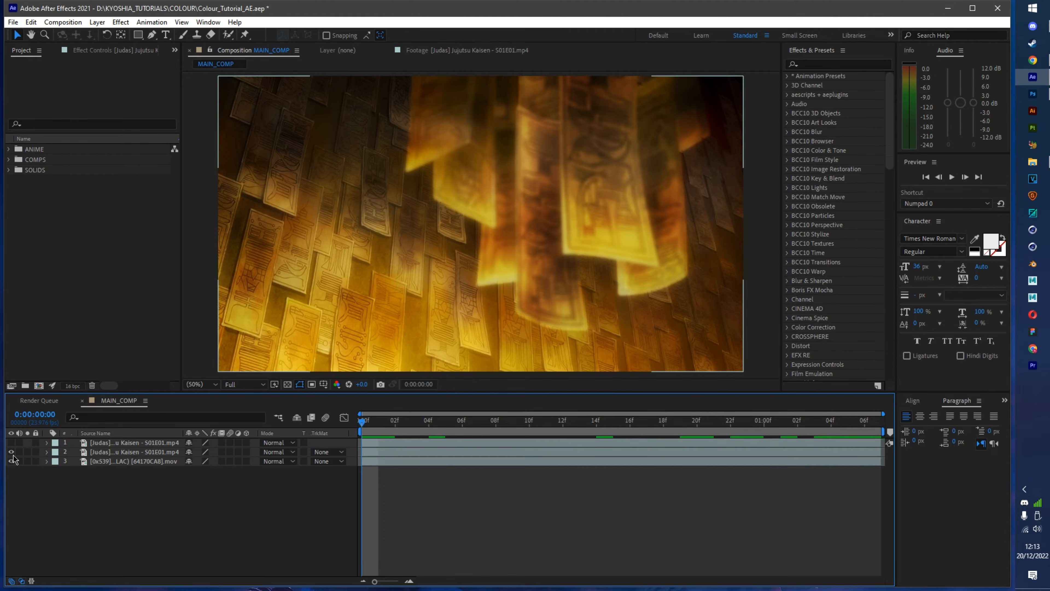
Hide both Jujutsu Kaisen clips in MAIN_COMP and scrub through the bottom .mov clip.
left_click(11, 452)
left_click_drag(439, 433, 323, 460)
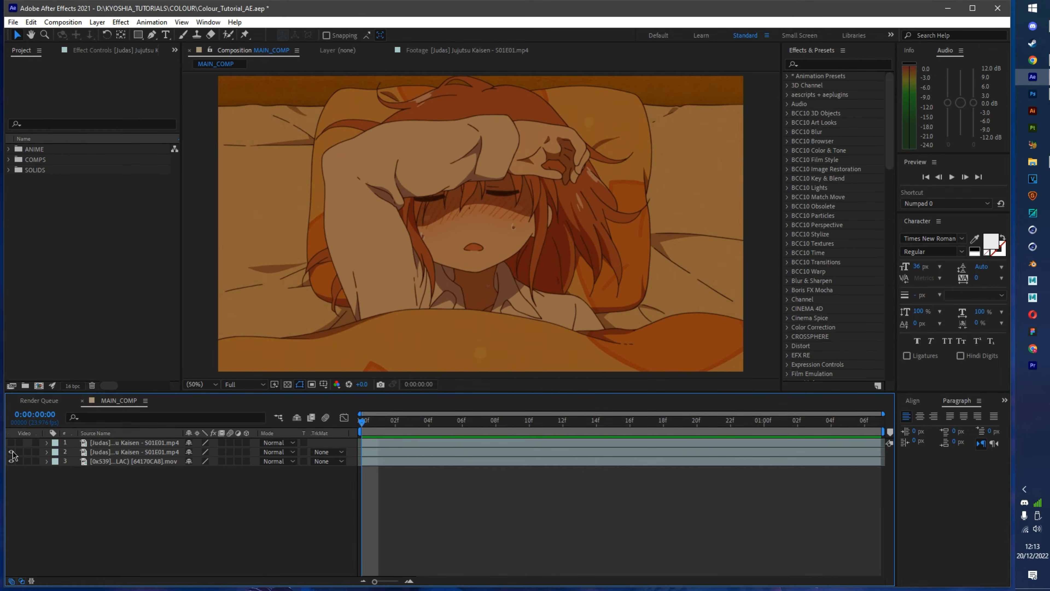
left_click(11, 451)
left_click(12, 443)
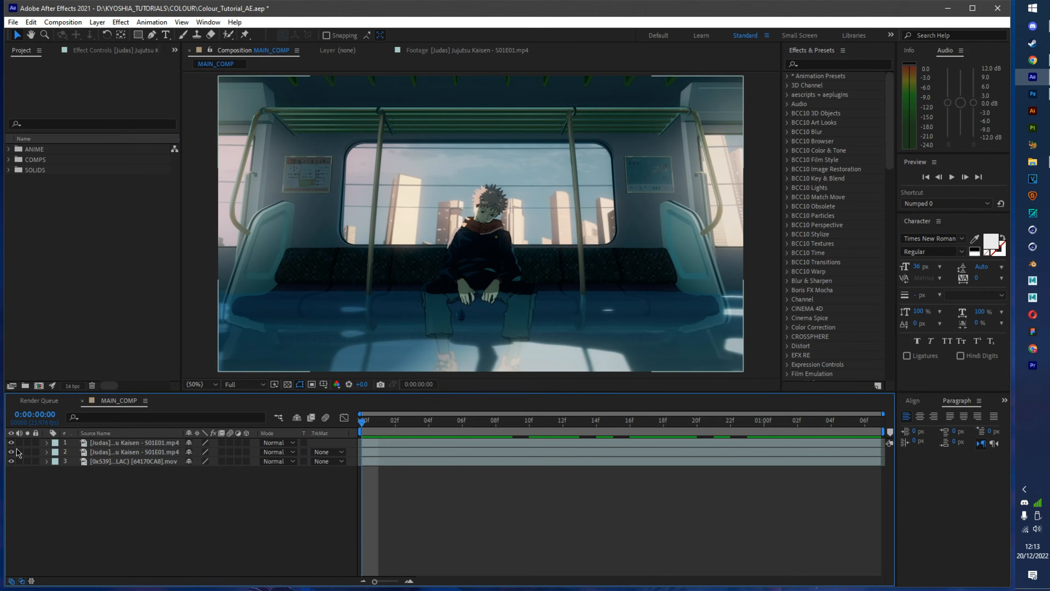
left_click_drag(11, 443, 11, 453)
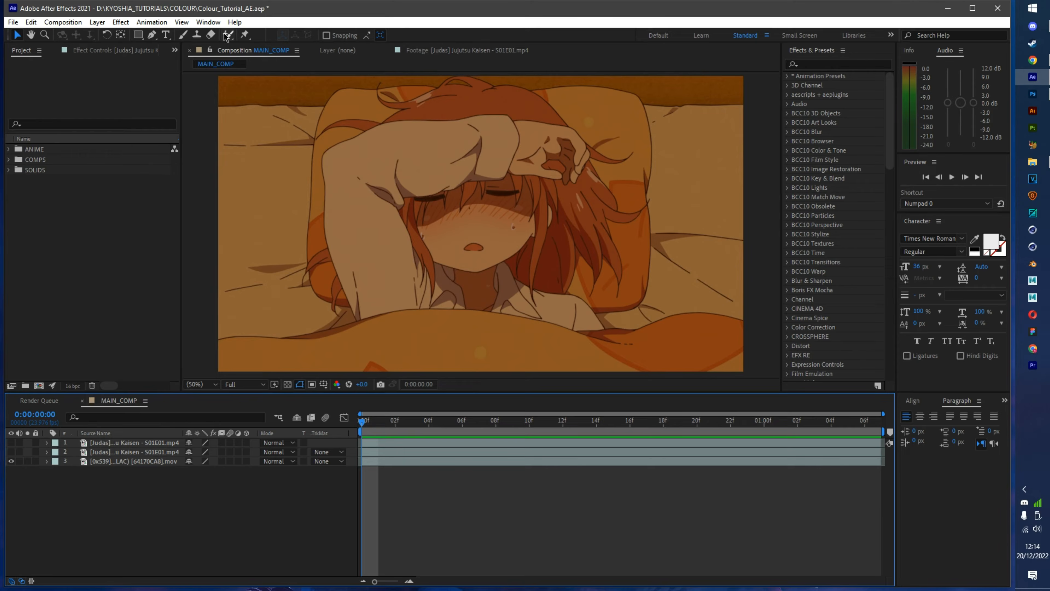
Display the Lumetri Scopes beside the composition and move the current time to 0:00:01:06.
left_click(206, 23)
left_click(264, 230)
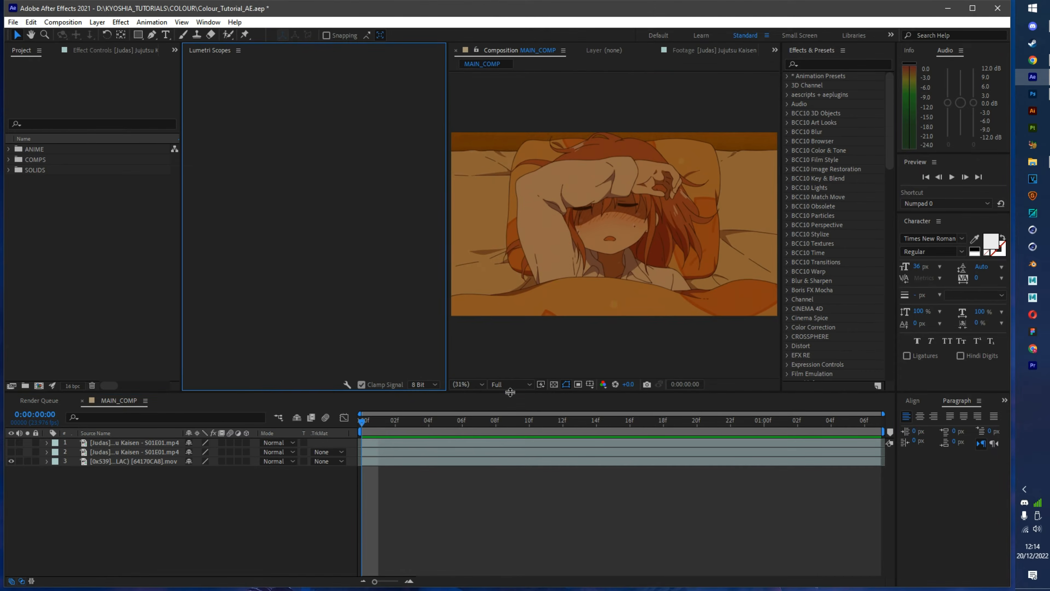
left_click_drag(393, 427, 356, 443)
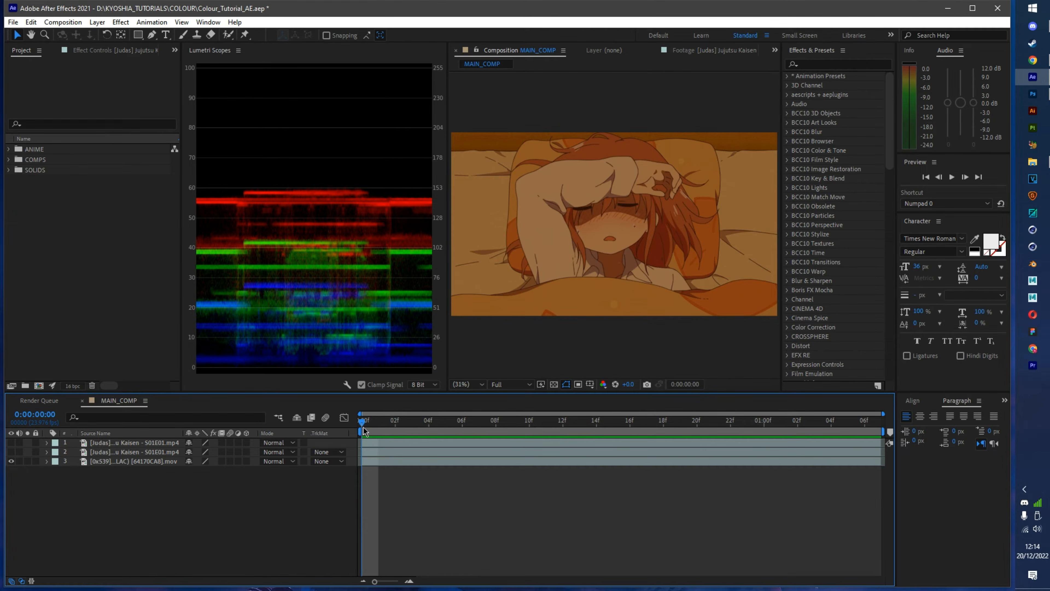
left_click_drag(364, 427, 879, 429)
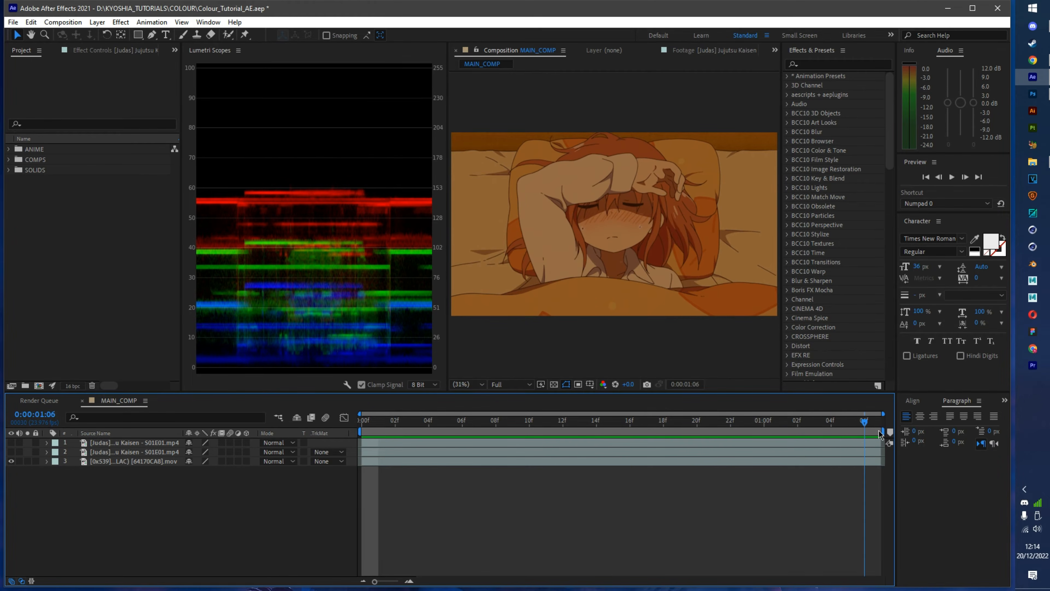
Add an adjustment layer directly above the bottom .mov clip and apply the Levels effect to it.
left_click(830, 461)
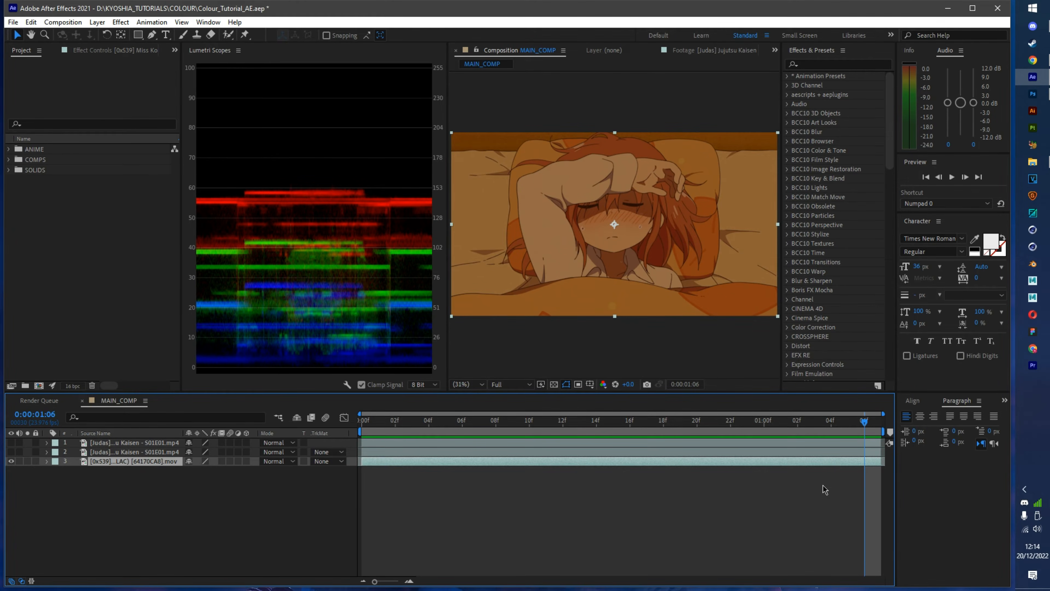
key("ctrl+alt+y")
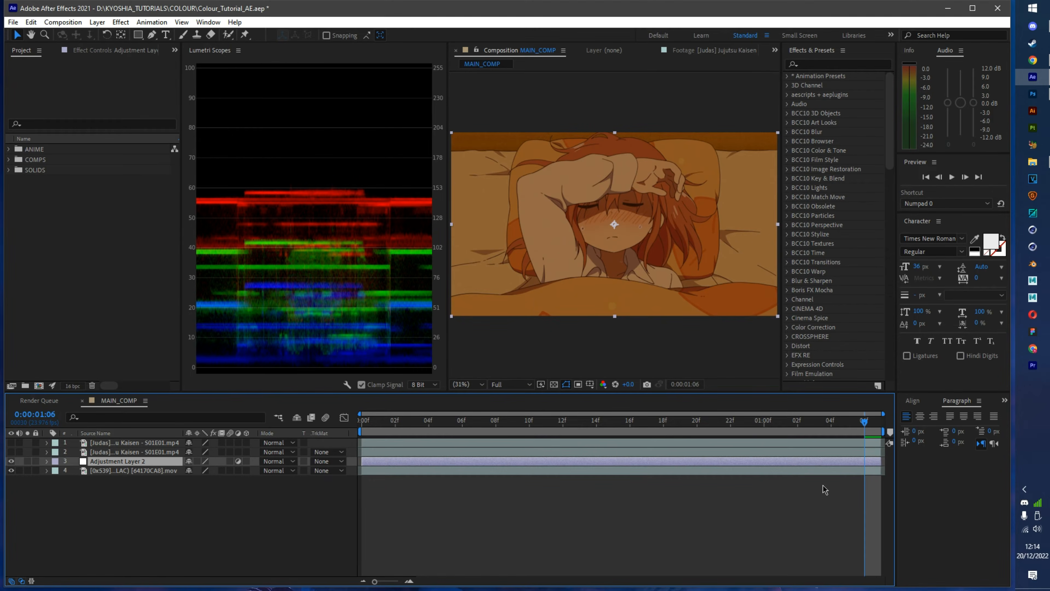
left_click(830, 62)
type("leves")
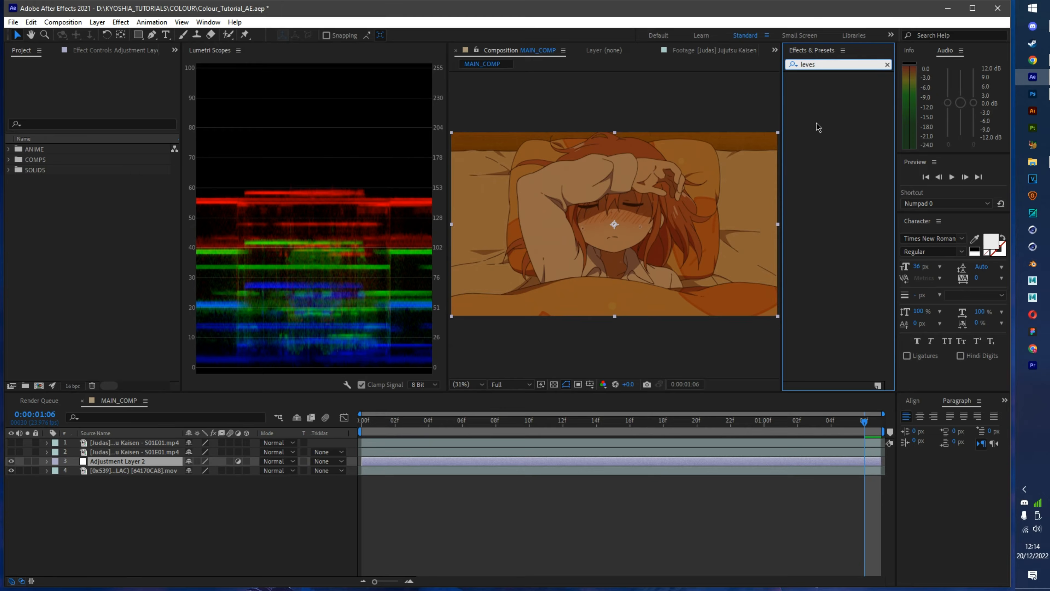
key("BackSpace")
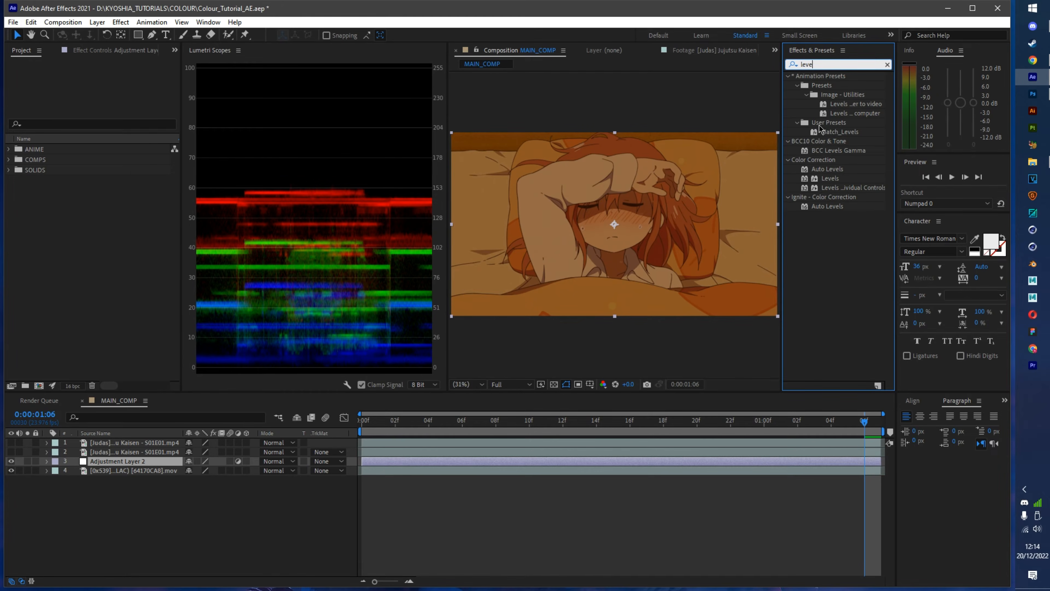
left_click(827, 181)
double_click(827, 181)
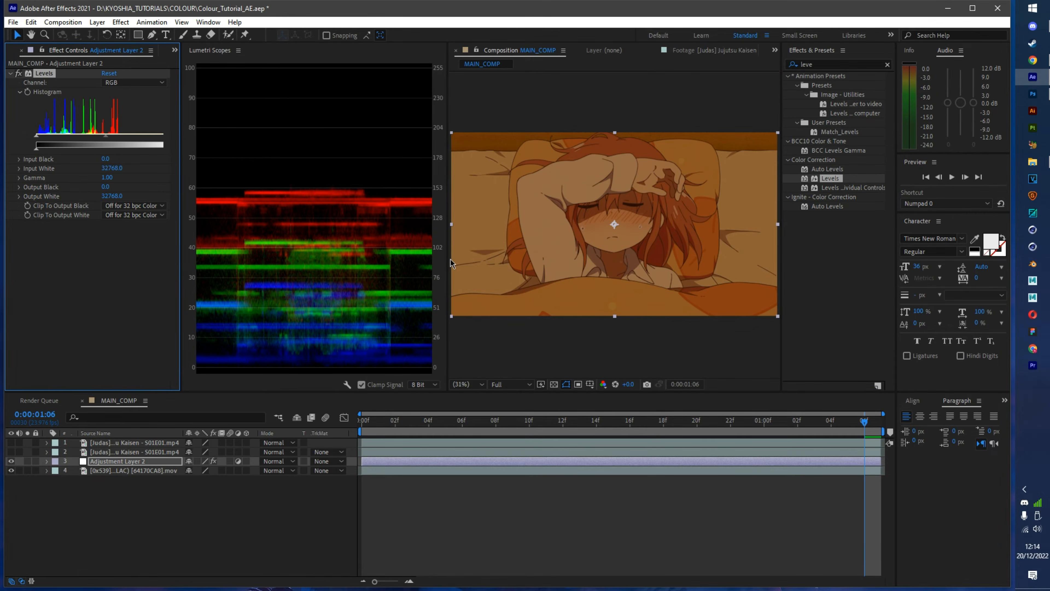
Lower the Levels effect's Red channel gamma to 0.62.
left_click_drag(447, 272, 454, 270)
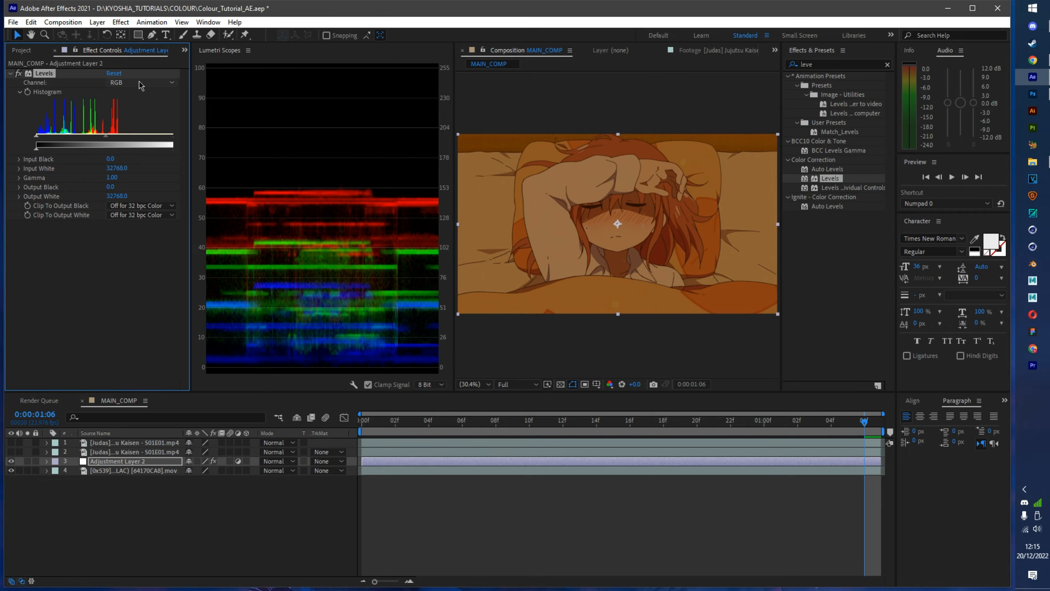
left_click(142, 89)
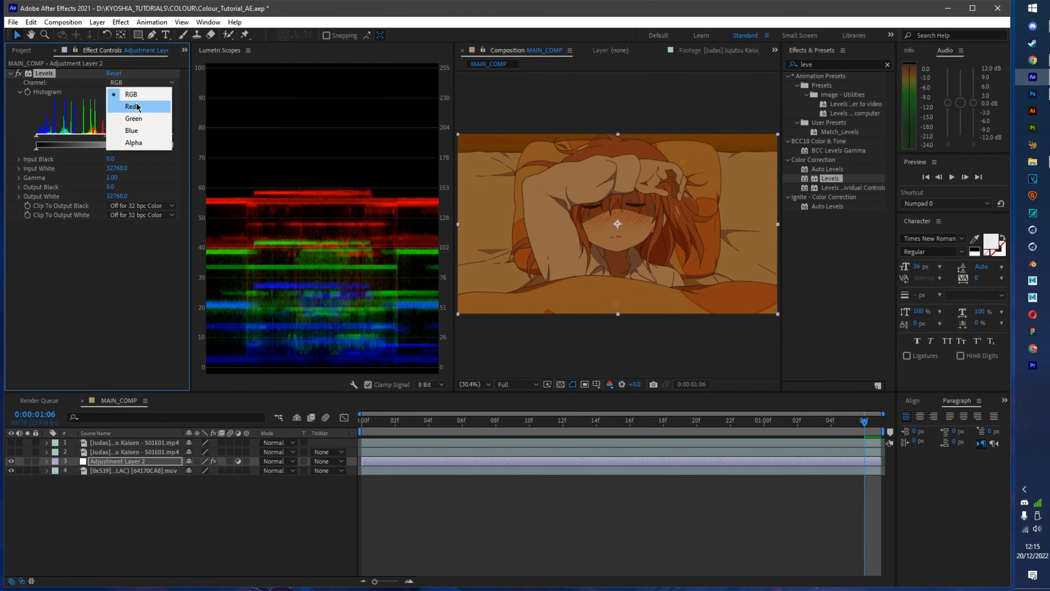
left_click(135, 105)
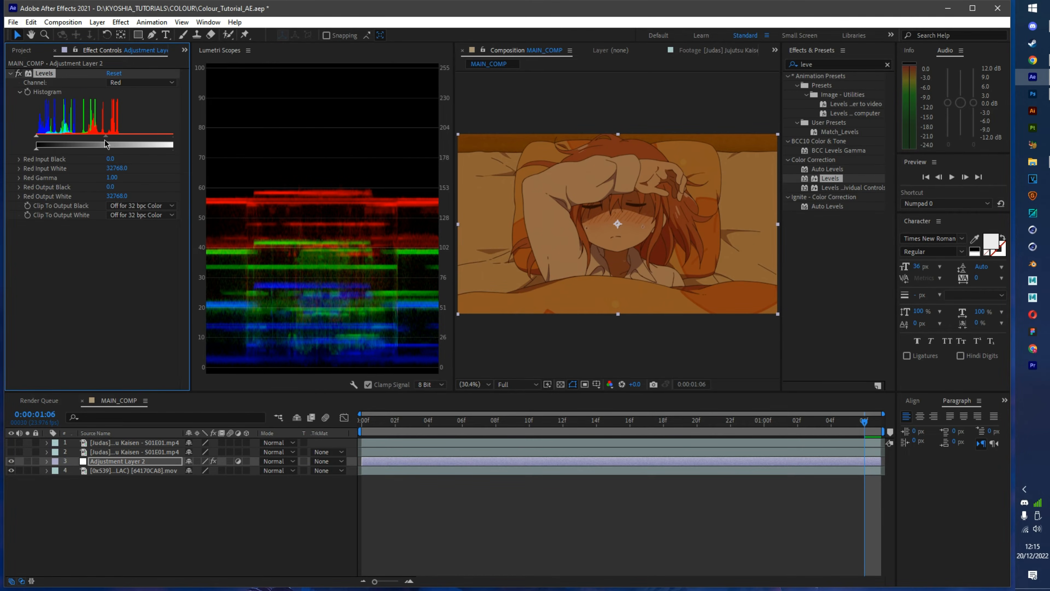
left_click_drag(108, 142, 128, 147)
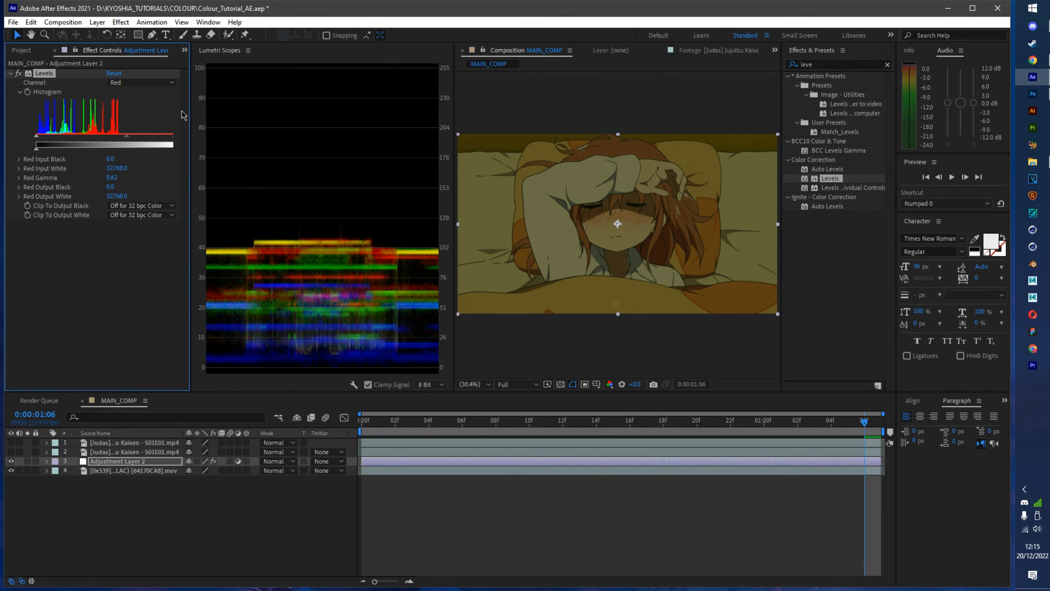
Change the Lumetri Scopes display from the RGB waveform to Parade (RGB).
right_click(319, 177)
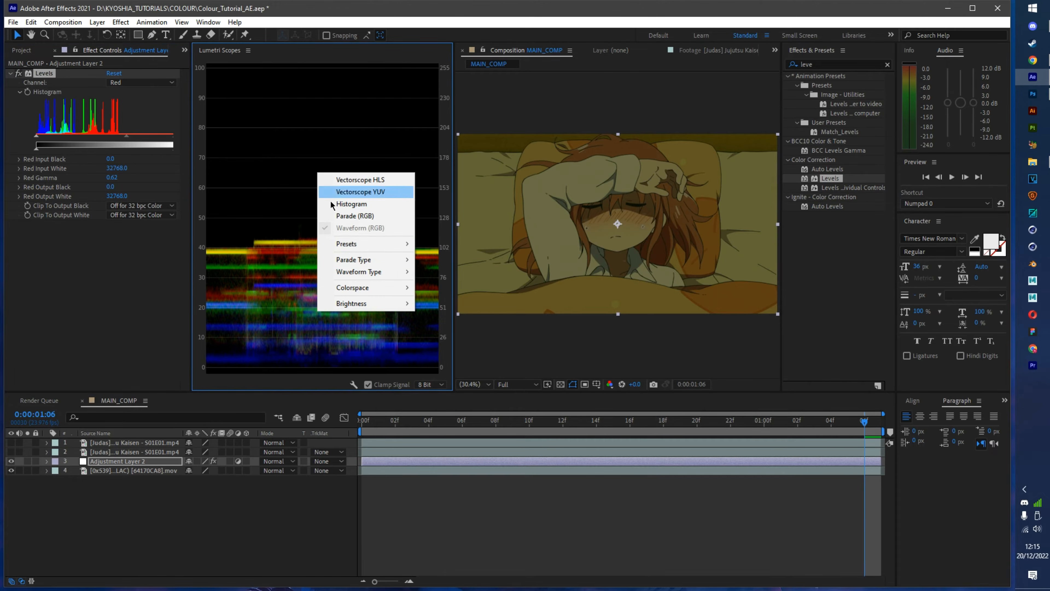
left_click(355, 216)
right_click(265, 199)
left_click(318, 256)
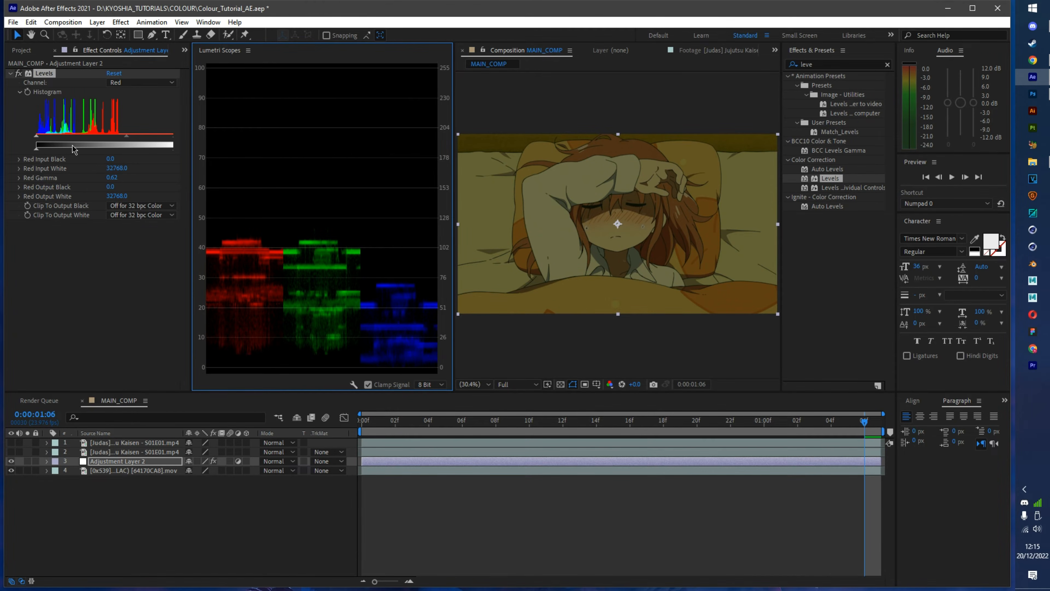
Raise the Levels effect's Blue channel gamma to 1.49.
left_click(140, 82)
left_click(139, 132)
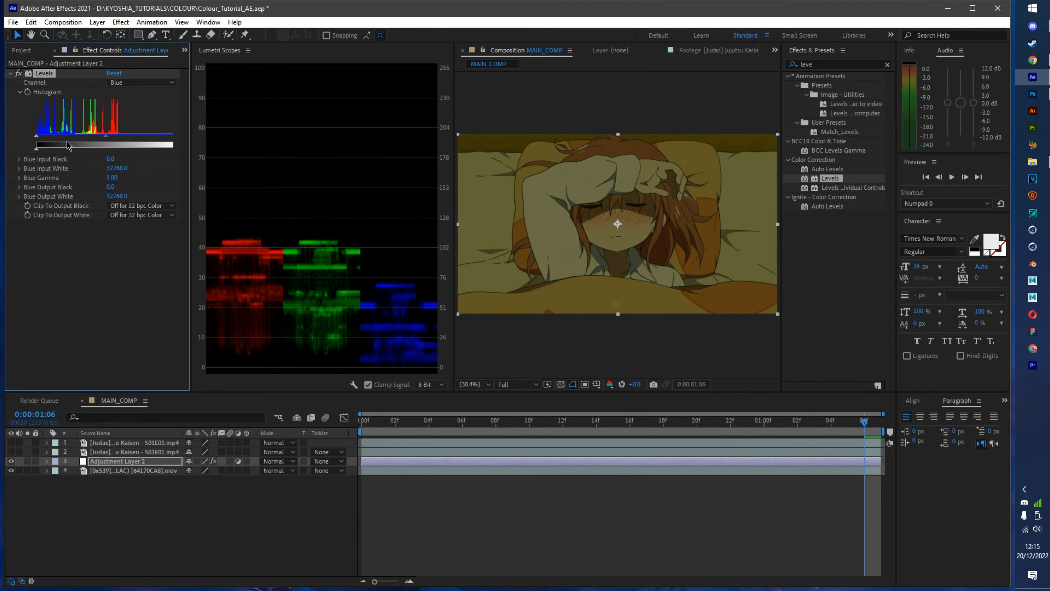
left_click_drag(108, 141, 102, 143)
left_click_drag(102, 144, 88, 147)
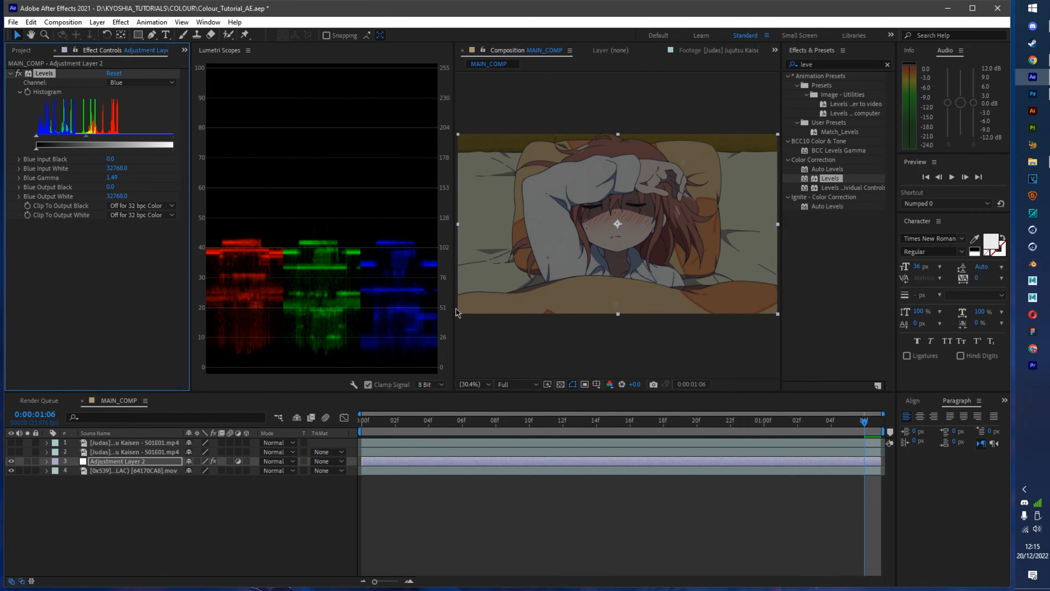
Enlarge the composition view and effect controls, then lower the Levels effect's RGB Input White to 14906.2.
left_click_drag(455, 314, 363, 336)
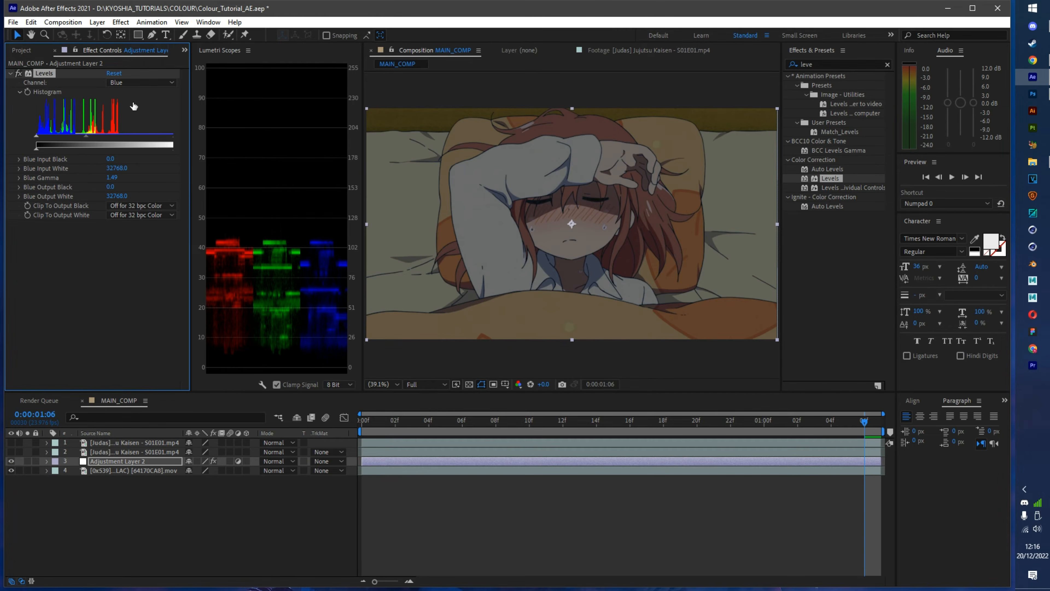
left_click(140, 83)
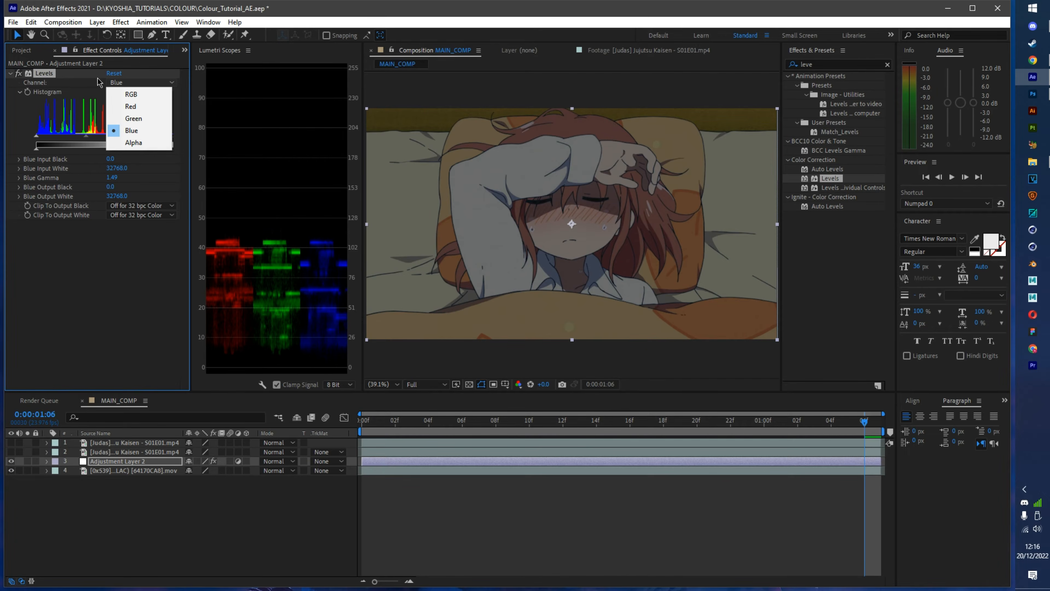
left_click(127, 94)
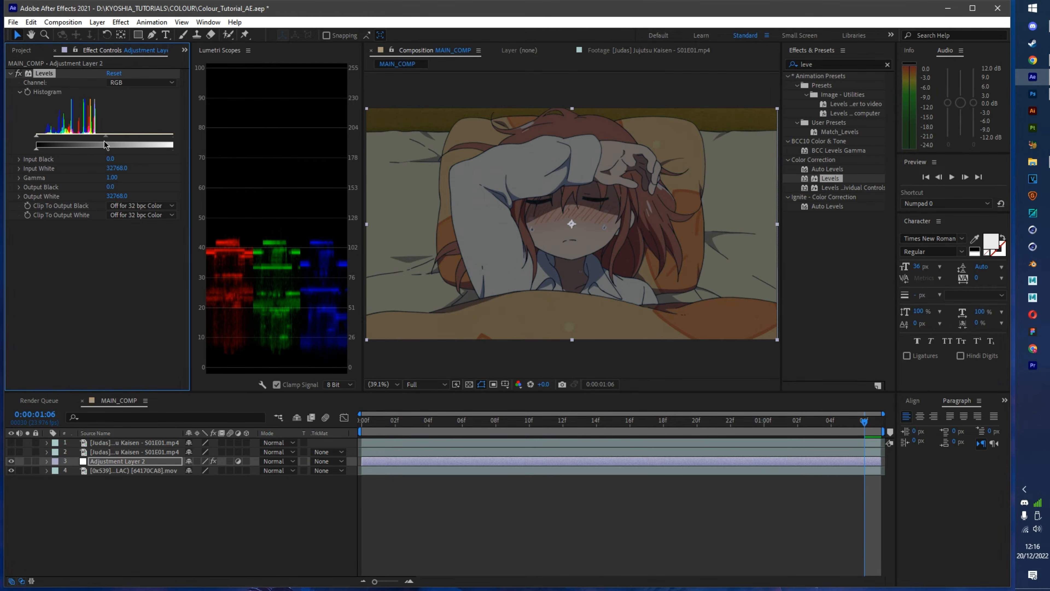
left_click_drag(191, 140, 238, 140)
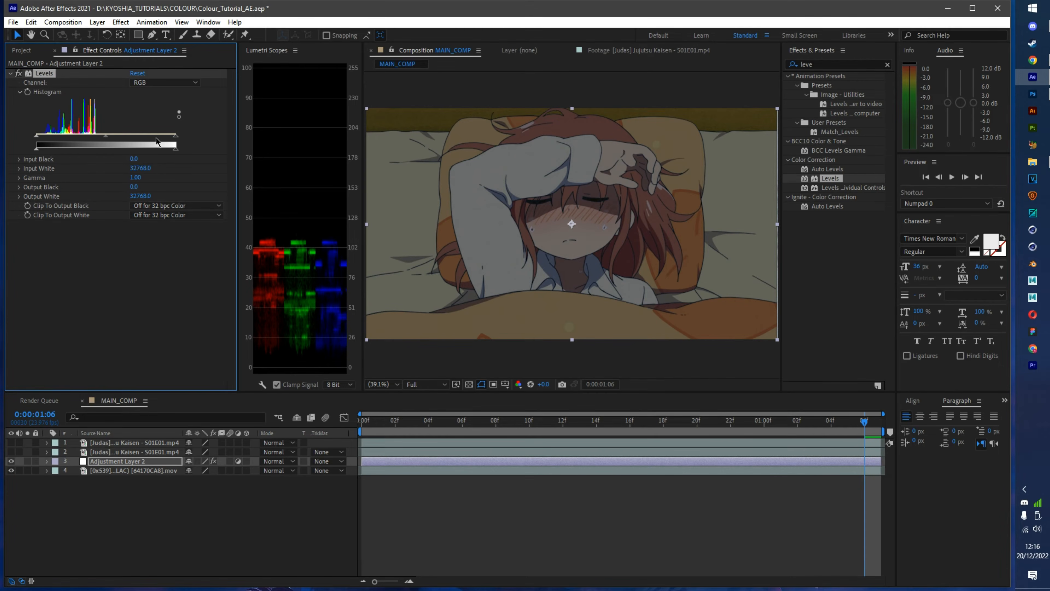
left_click_drag(176, 142, 97, 149)
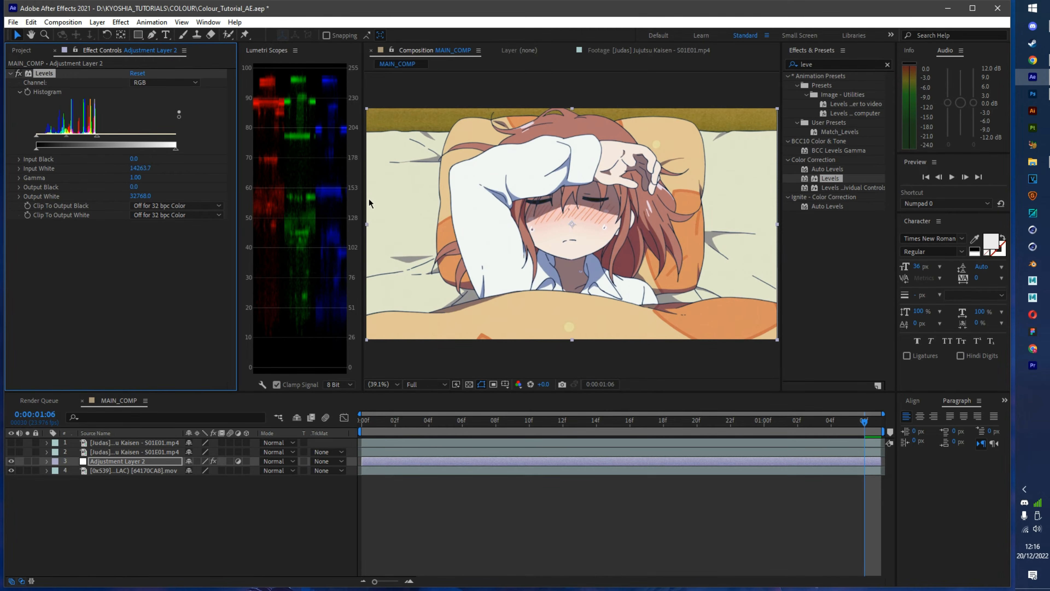
left_click_drag(98, 141, 101, 139)
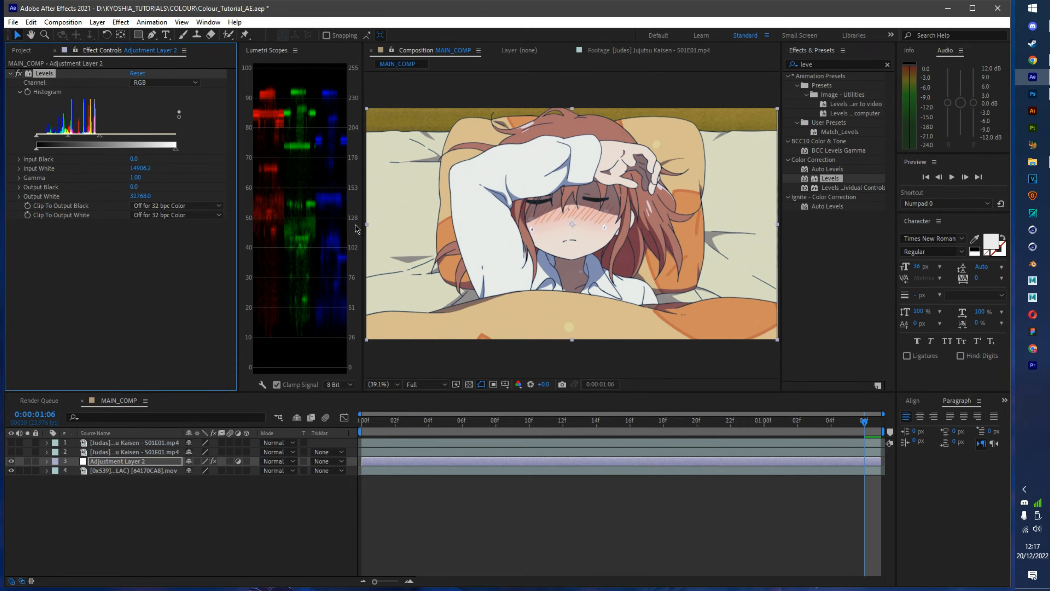
Switch the Lumetri Scopes display back to Waveform (RGB) only and widen it.
left_click_drag(363, 224, 386, 235)
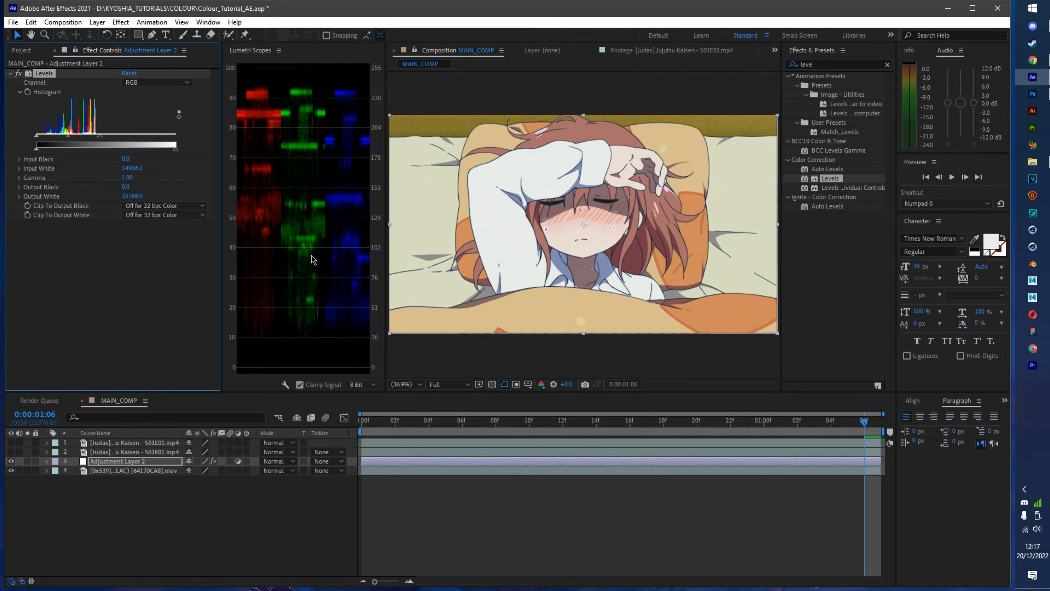
right_click(311, 270)
left_click(352, 321)
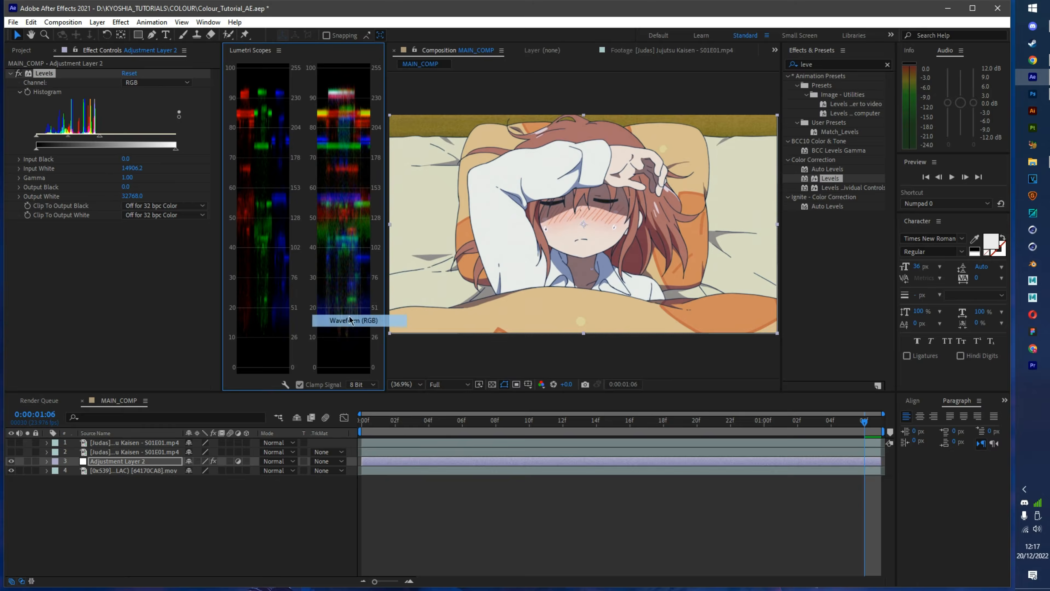
right_click(257, 238)
left_click(290, 292)
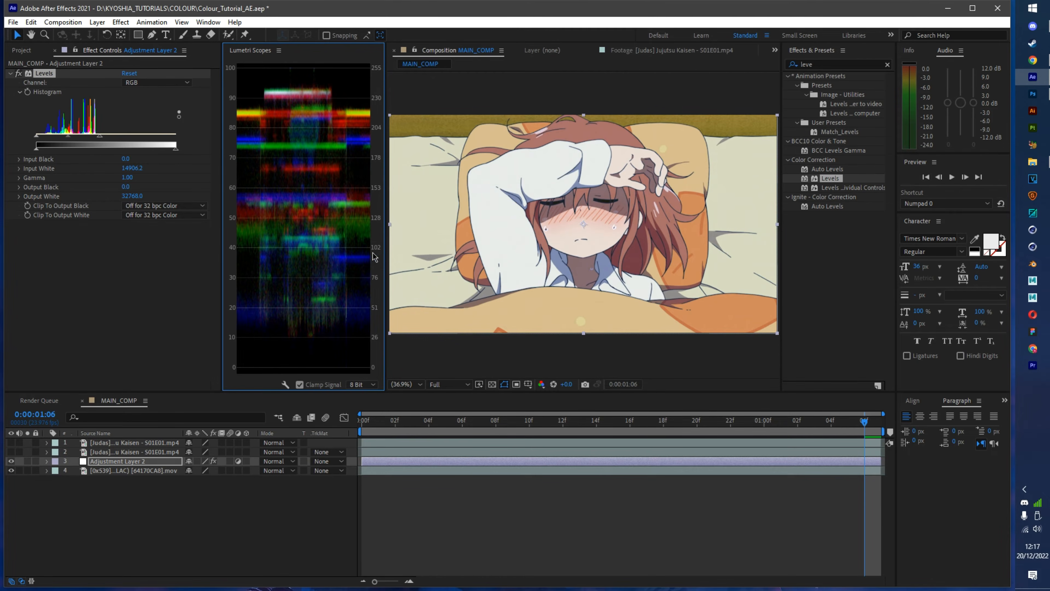
left_click_drag(385, 247, 429, 249)
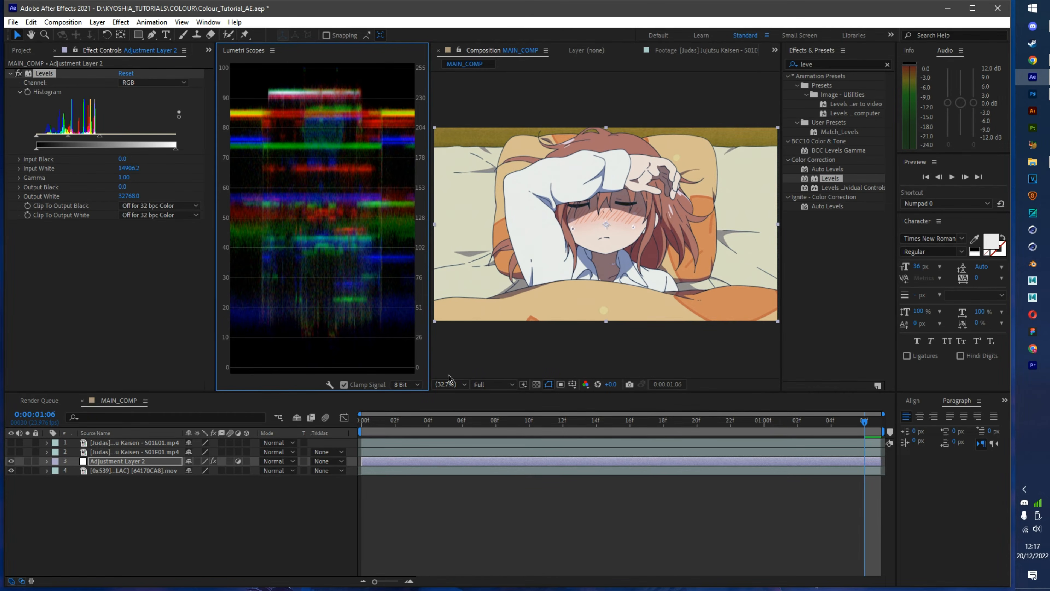
Add another adjustment layer above the Levels adjustment layer and hide the Levels layer.
left_click(457, 462)
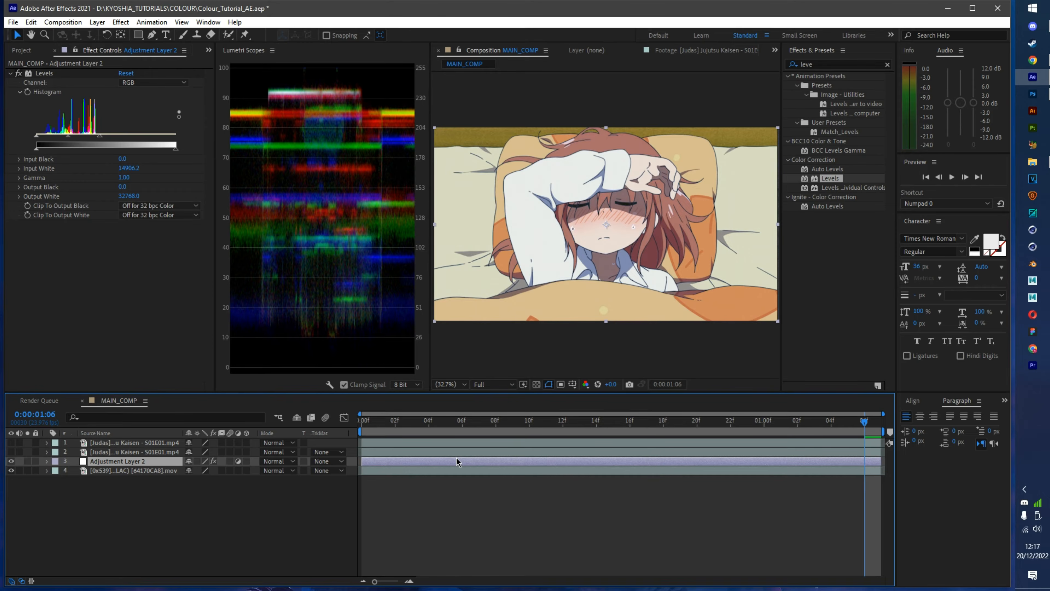
key("ctrl+alt+y")
left_click(11, 472)
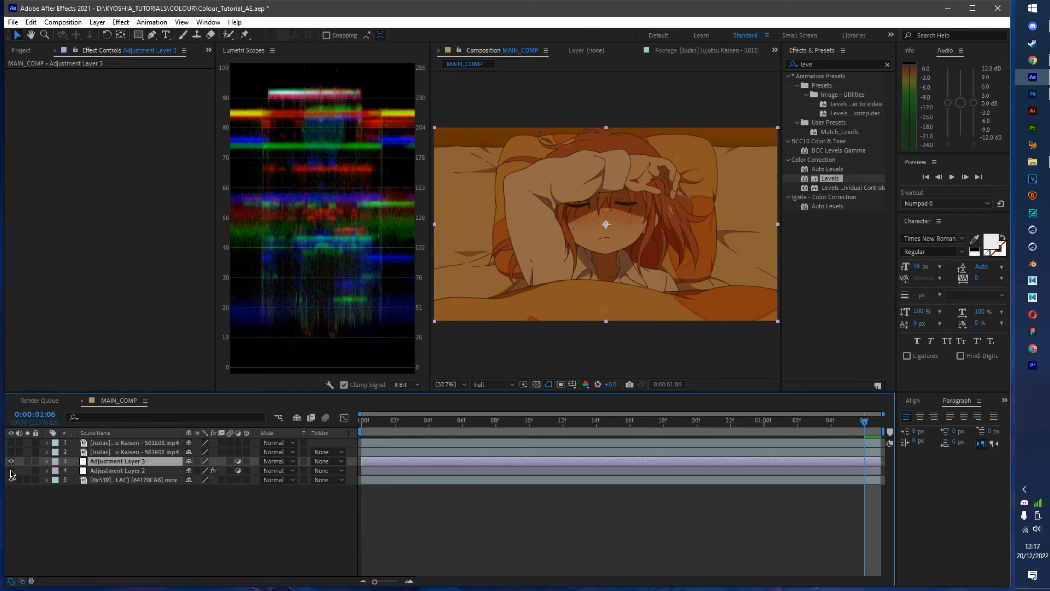
Apply the Curves effect to the new adjustment layer.
left_click(829, 64)
type("cu")
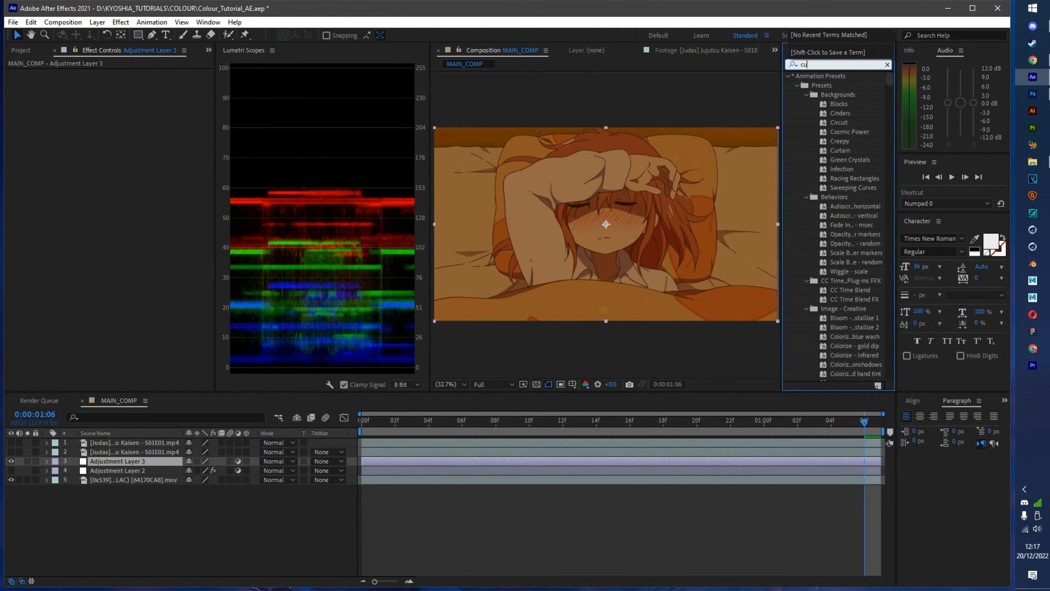
type("ve")
key("BackSpace")
key("BackSpace")
key("BackSpace")
key("BackSpace")
type("curves")
double_click(842, 124)
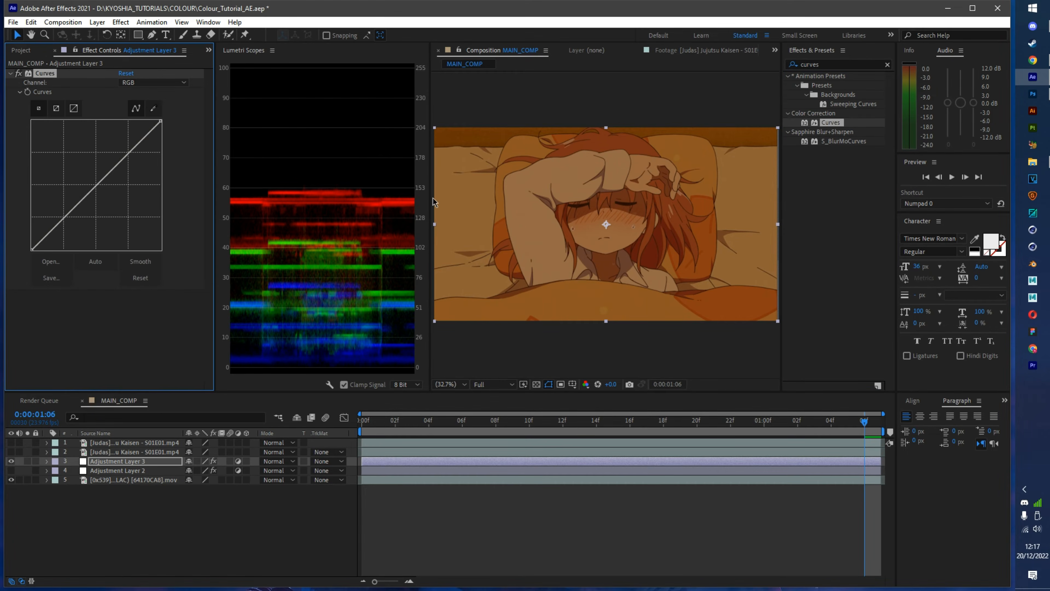
Shape the RGB curve into an S with lowered shadows and raised highlights, and make the Levels layer visible again.
mouse_move(74, 215)
left_mouse_down()
mouse_move(78, 231)
mouse_move(70, 225)
left_mouse_up()
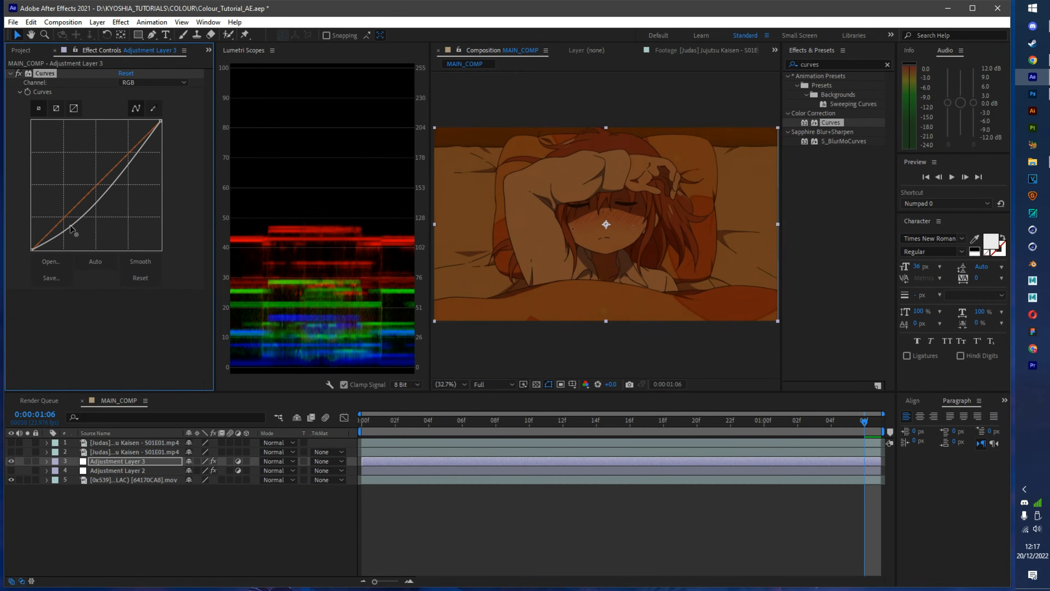
mouse_move(123, 176)
left_mouse_down()
mouse_move(106, 134)
mouse_move(120, 165)
left_mouse_up()
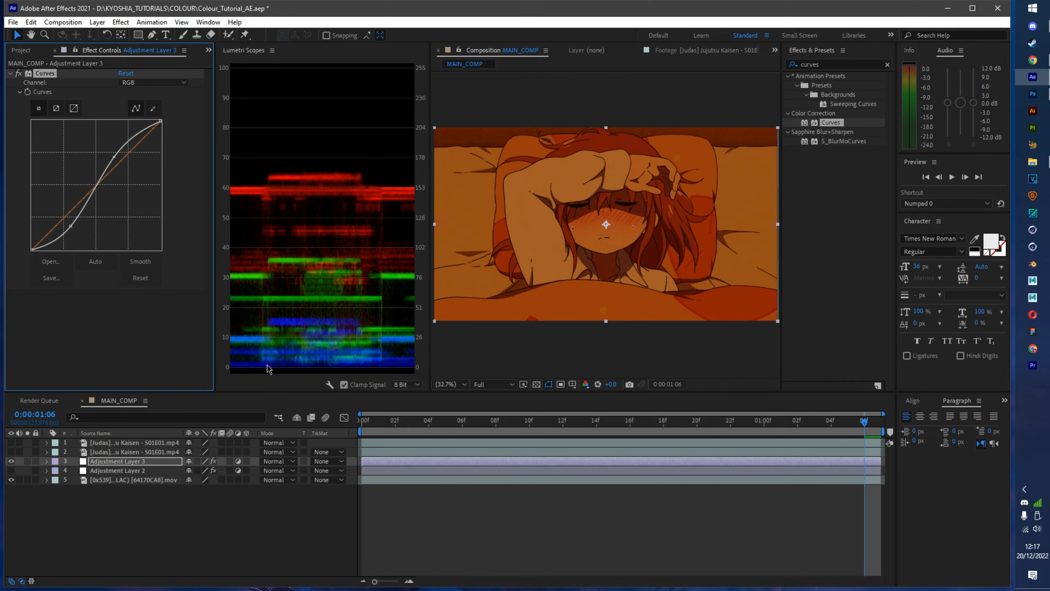
left_click(11, 470)
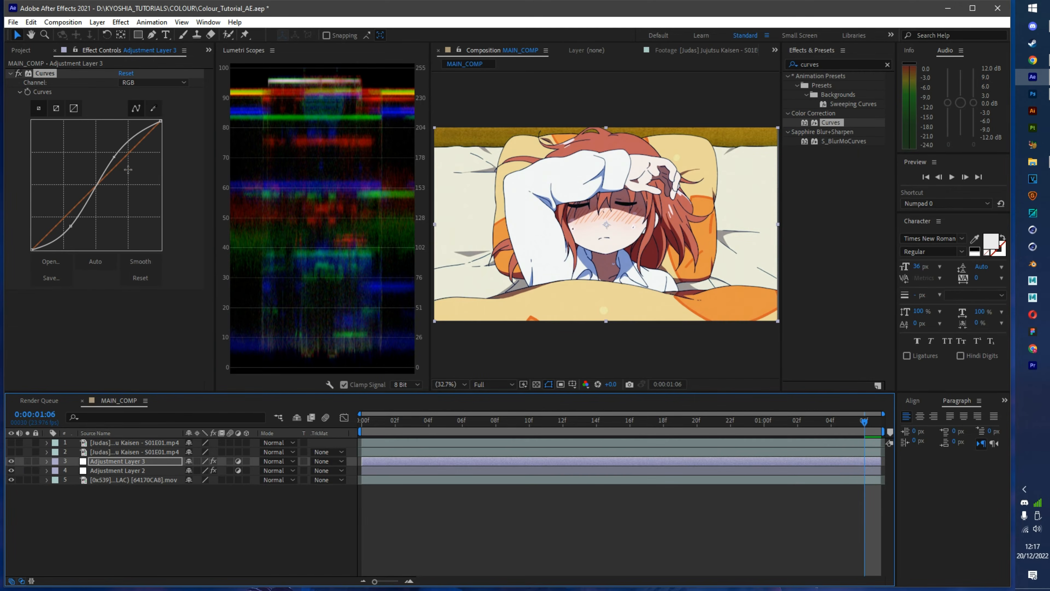
Try the RGB curve's highlight point much higher and then below the diagonal, and undo the last curve change.
left_click(117, 153)
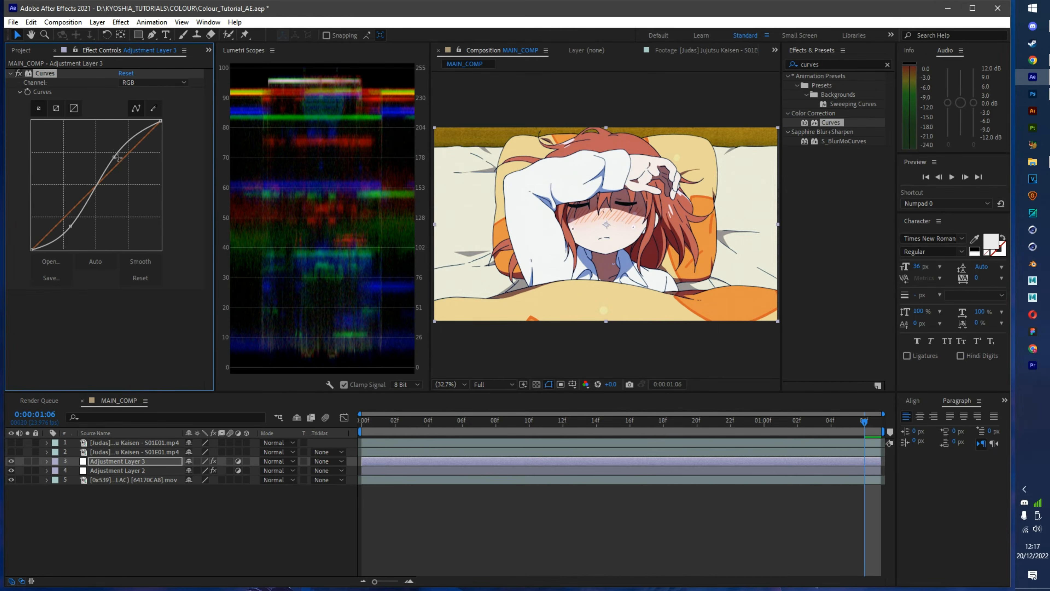
left_click_drag(118, 158, 106, 148)
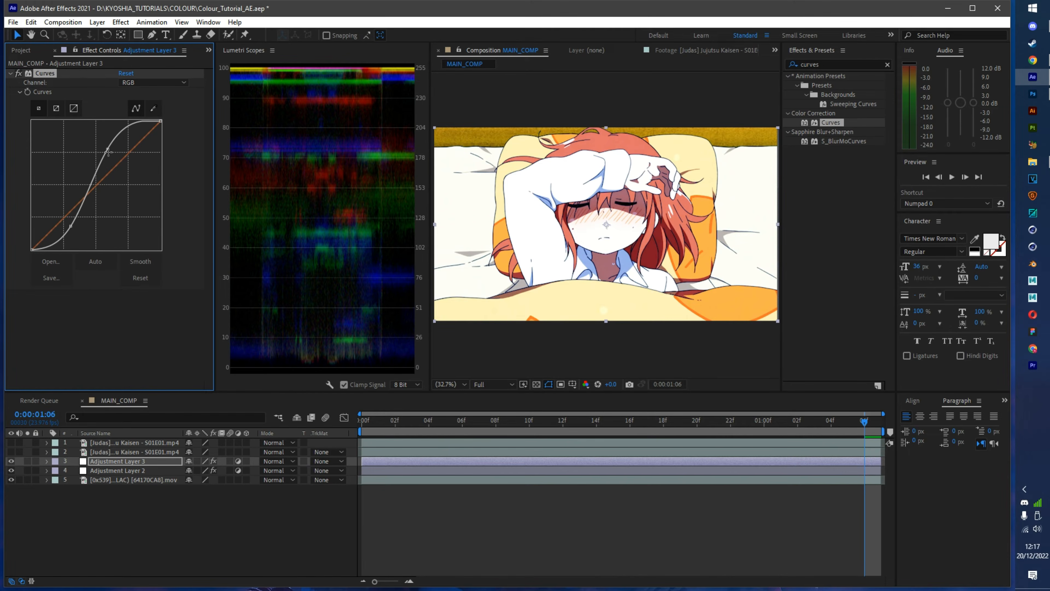
left_click_drag(111, 148, 127, 165)
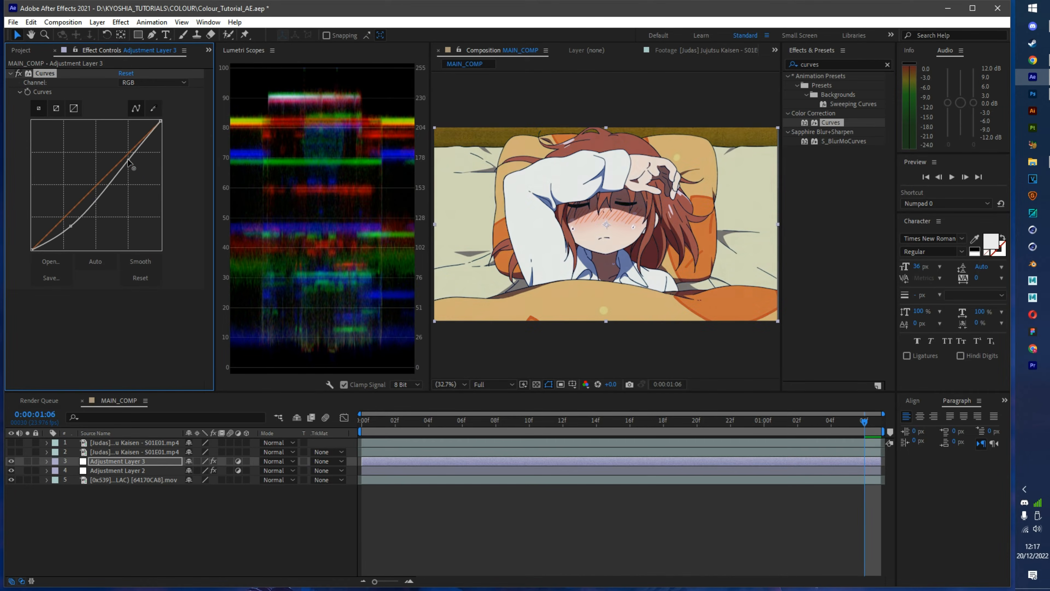
key("ctrl+z")
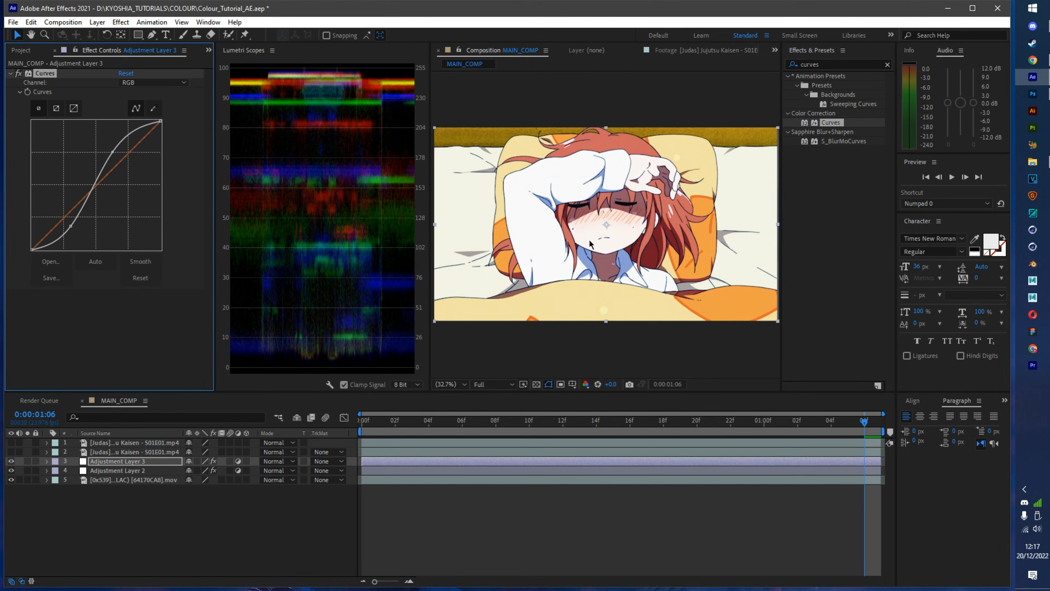
Pull the RGB curve's highlight point down below the diagonal and disable the Curves effect for comparison.
scroll(590, 244, "up", 4)
scroll(546, 265, "down", 4)
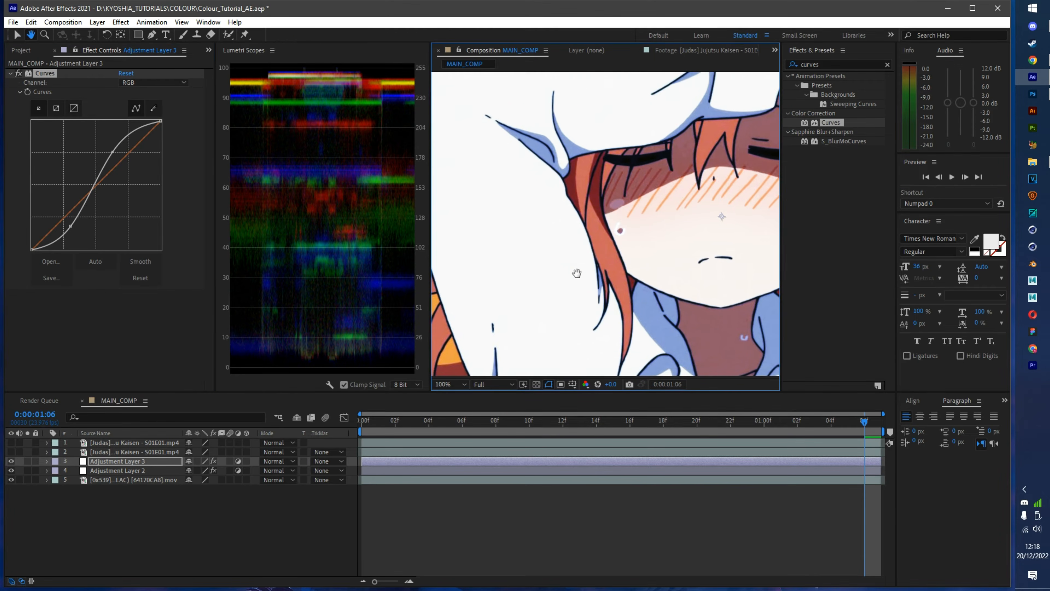
scroll(588, 273, "down", 2)
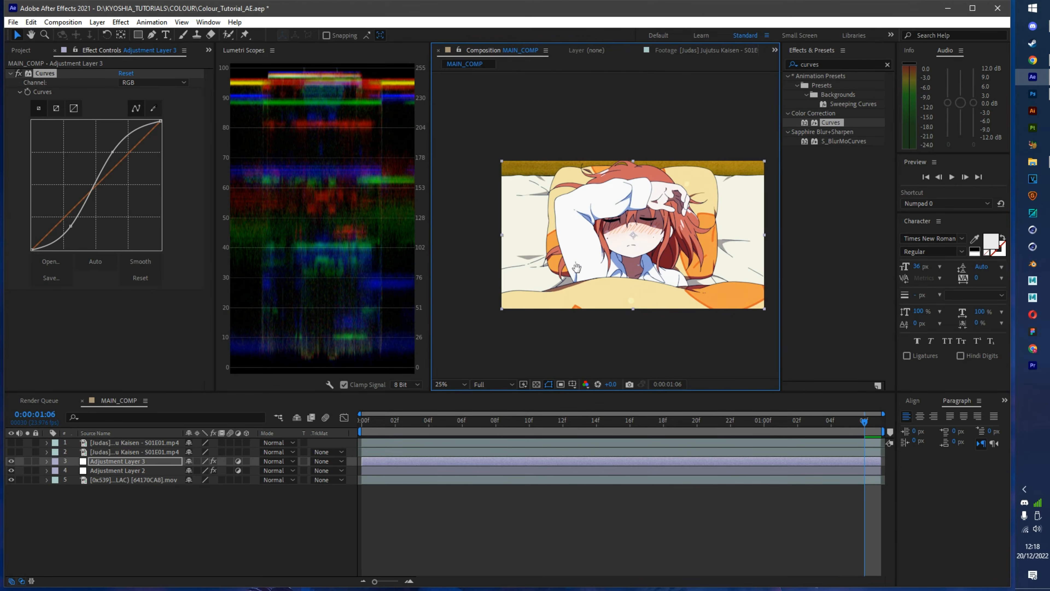
left_click(455, 384)
left_click(455, 398)
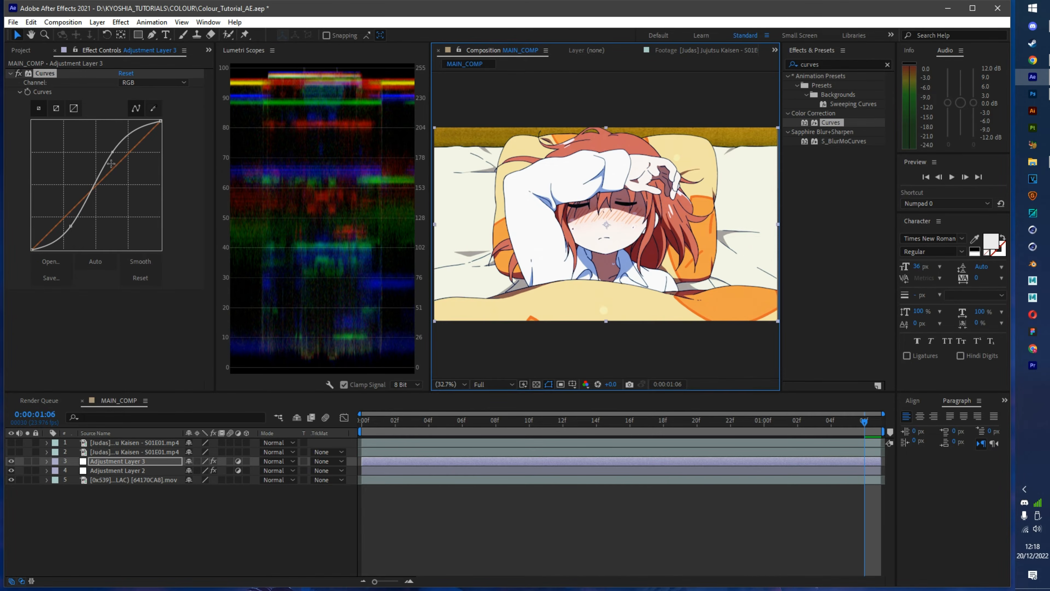
mouse_move(113, 157)
left_mouse_down()
mouse_move(80, 128)
mouse_move(117, 168)
left_mouse_up()
left_click(19, 73)
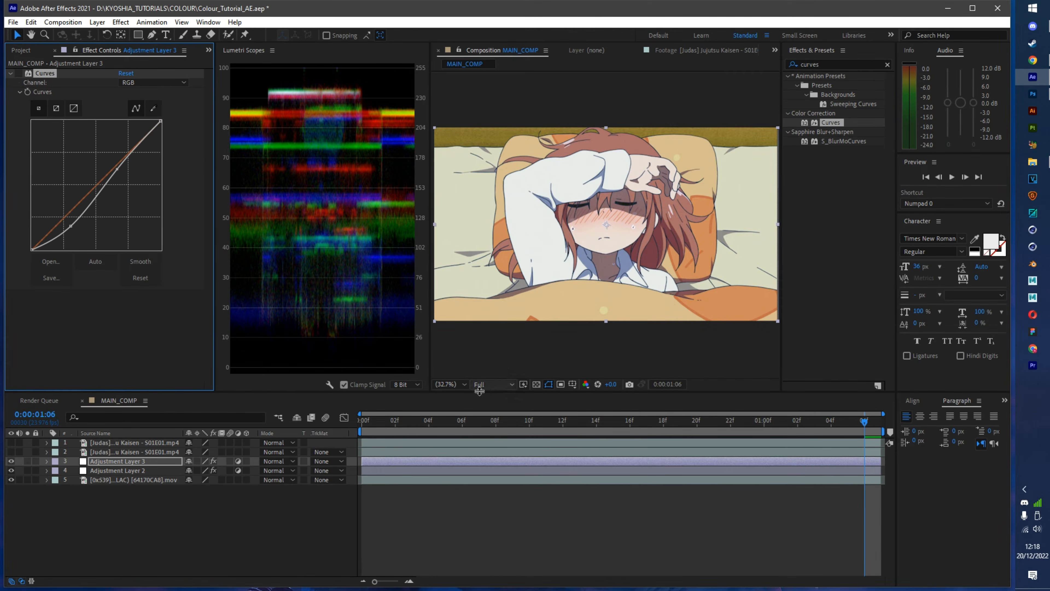
Hide and delete the adjustment layer that carries the Curves effect.
left_click(11, 461)
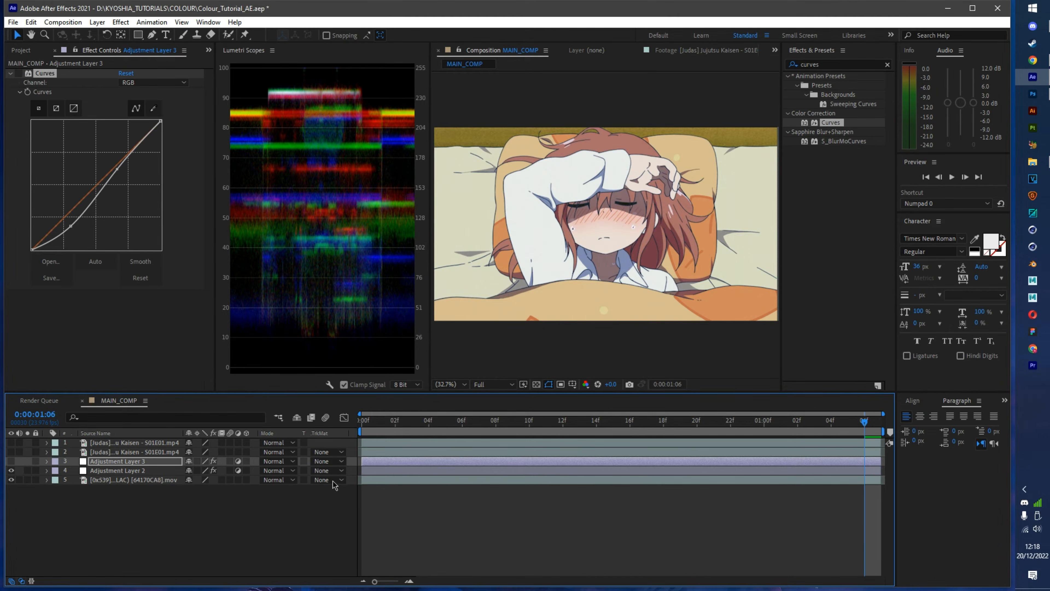
left_click(371, 461)
key("Delete")
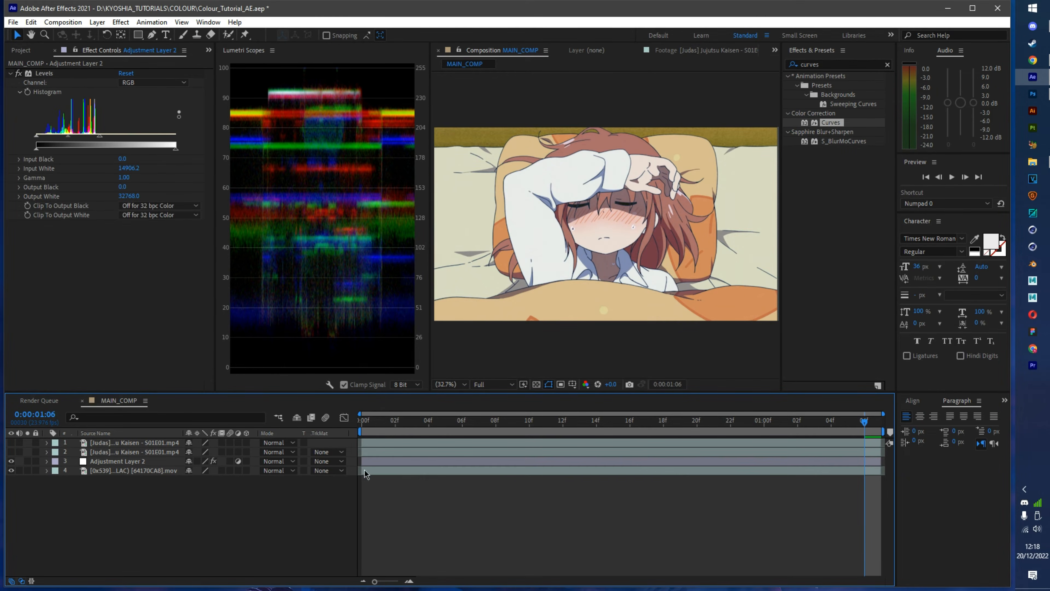
Show the second clip layer at frame 0:00:00:00 and add an adjustment layer directly above it.
left_click(11, 452)
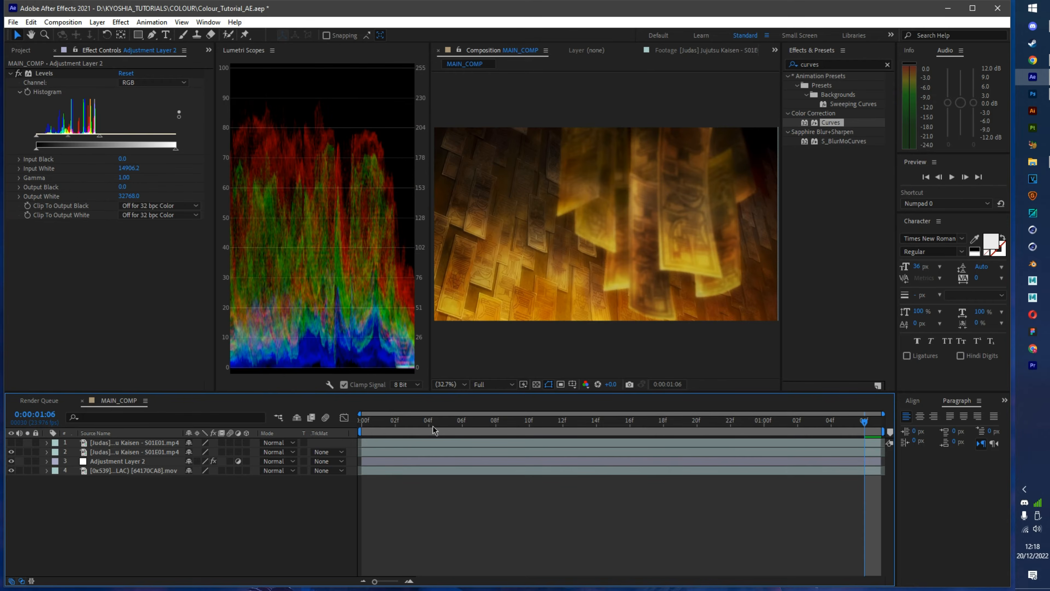
left_click_drag(433, 426, 362, 455)
left_click(434, 451)
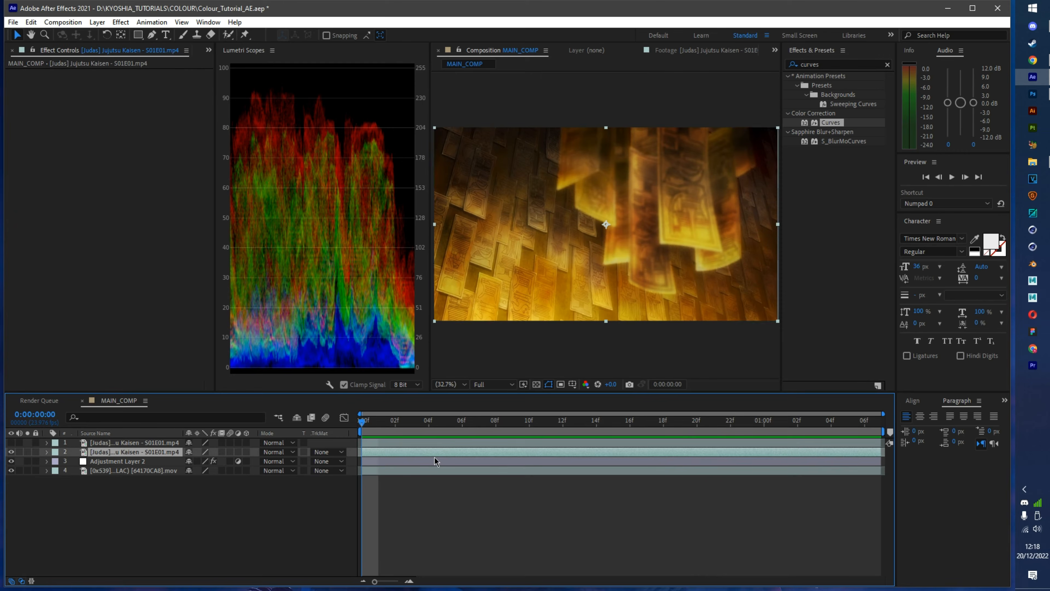
key("ctrl+alt+y")
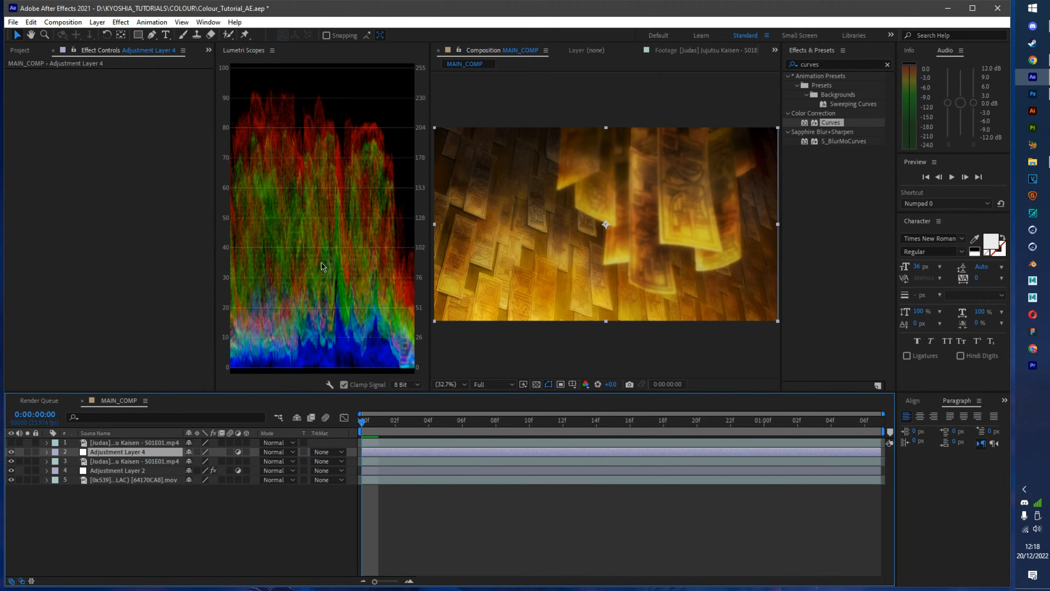
Apply the Levels effect to the new adjustment layer and slightly widen the effect controls.
right_click(310, 267)
left_click(127, 236)
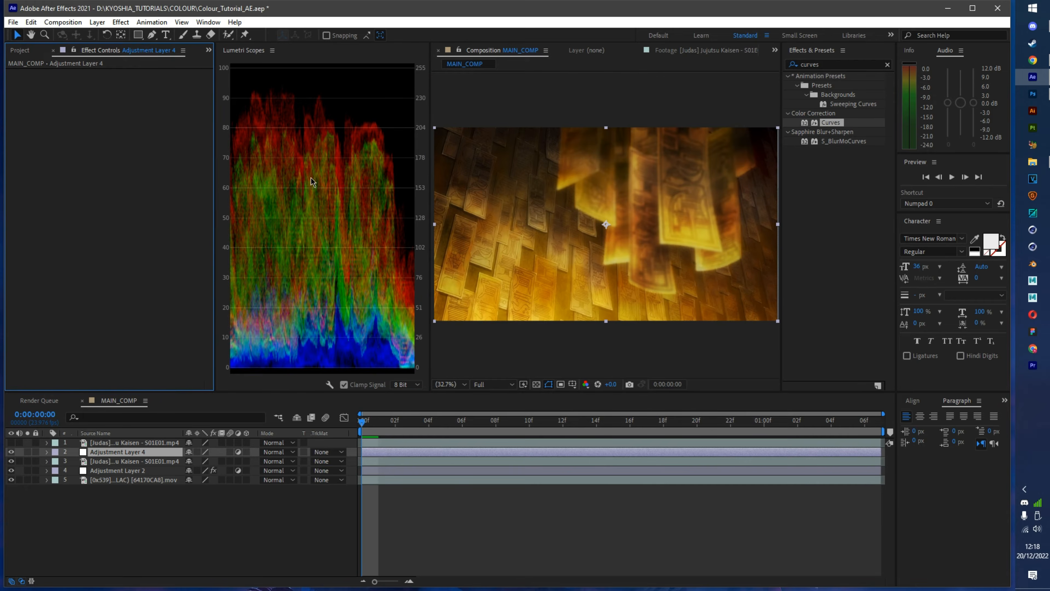
left_click(844, 62)
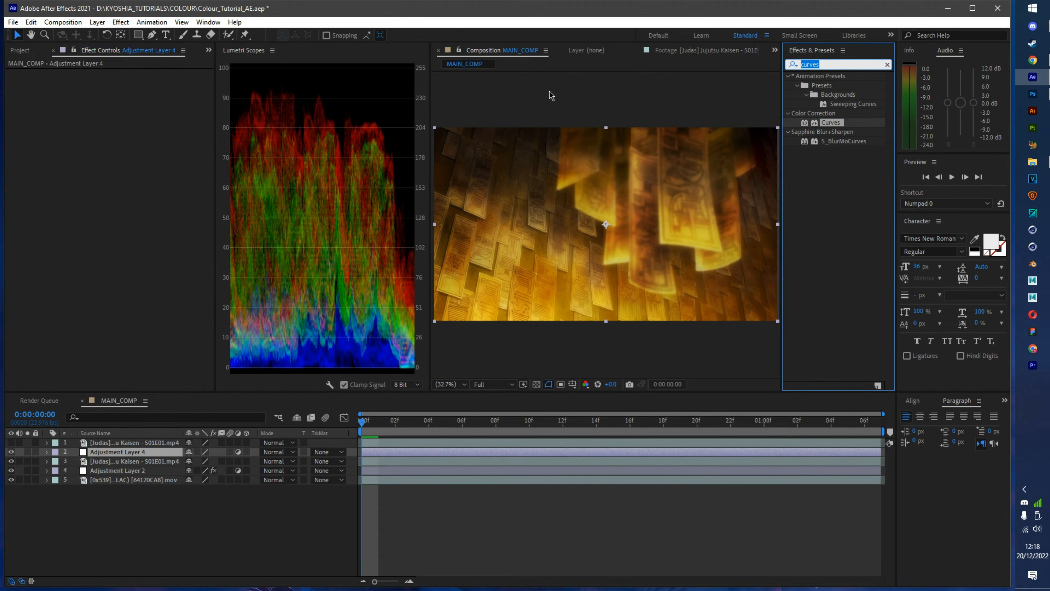
type("level")
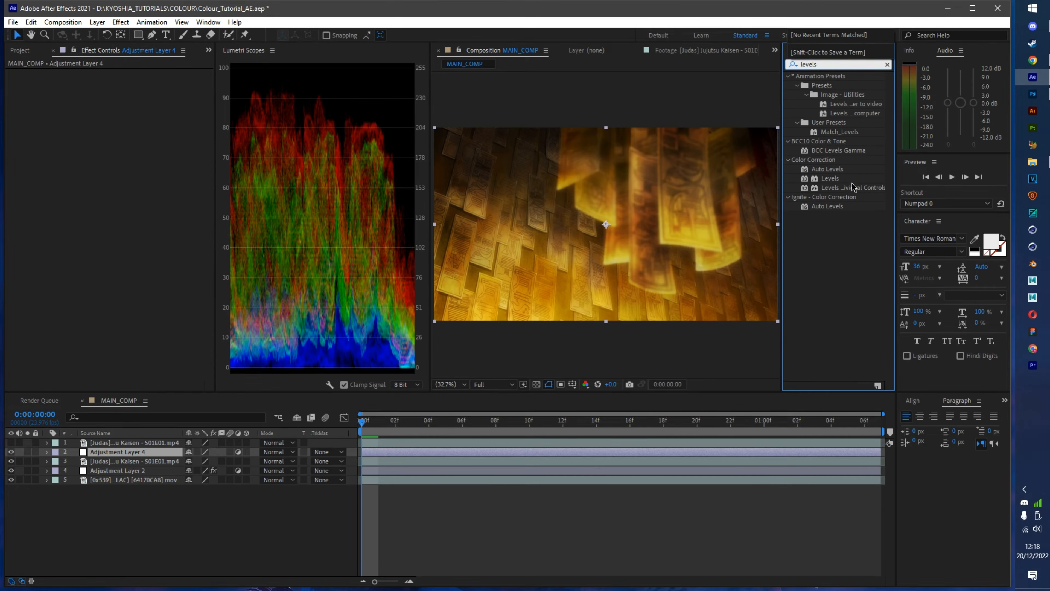
left_click_drag(829, 179, 404, 452)
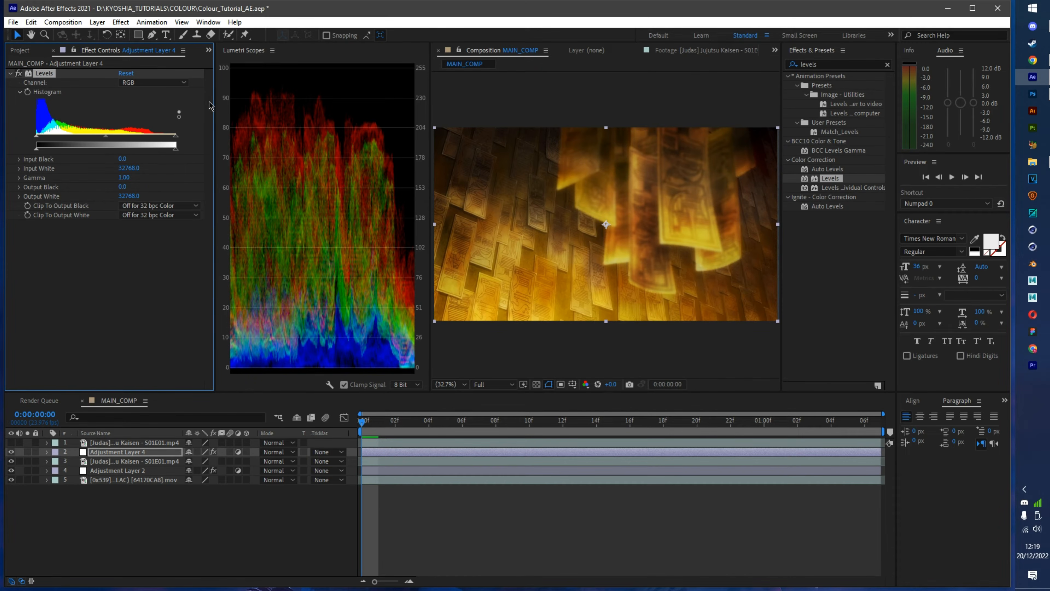
left_click_drag(223, 99, 220, 99)
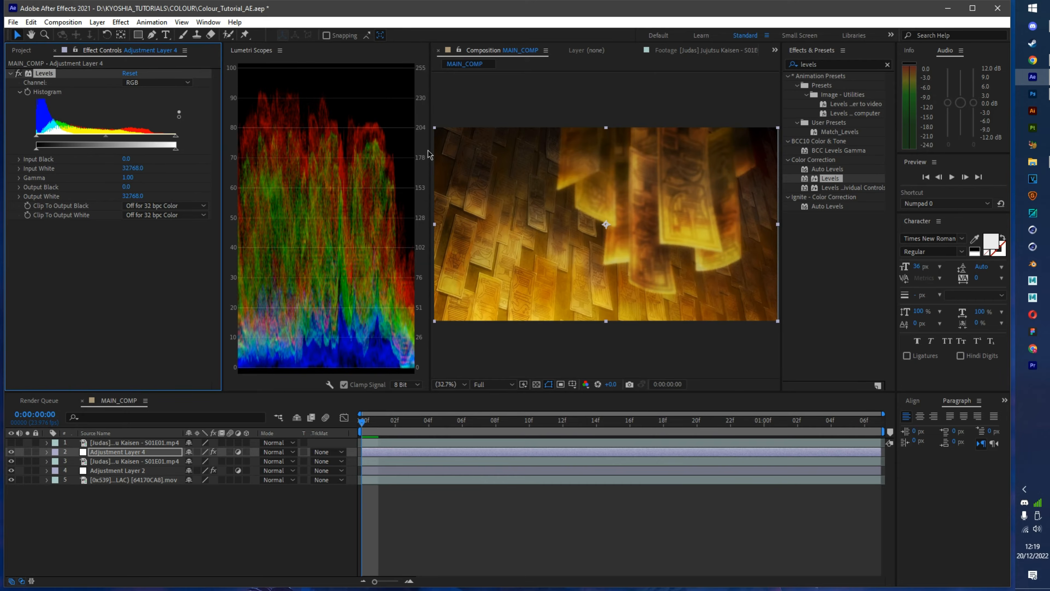
Set the Levels channel to Red and switch the Lumetri Scopes to a wider display of only Parade (RGB).
left_click(154, 83)
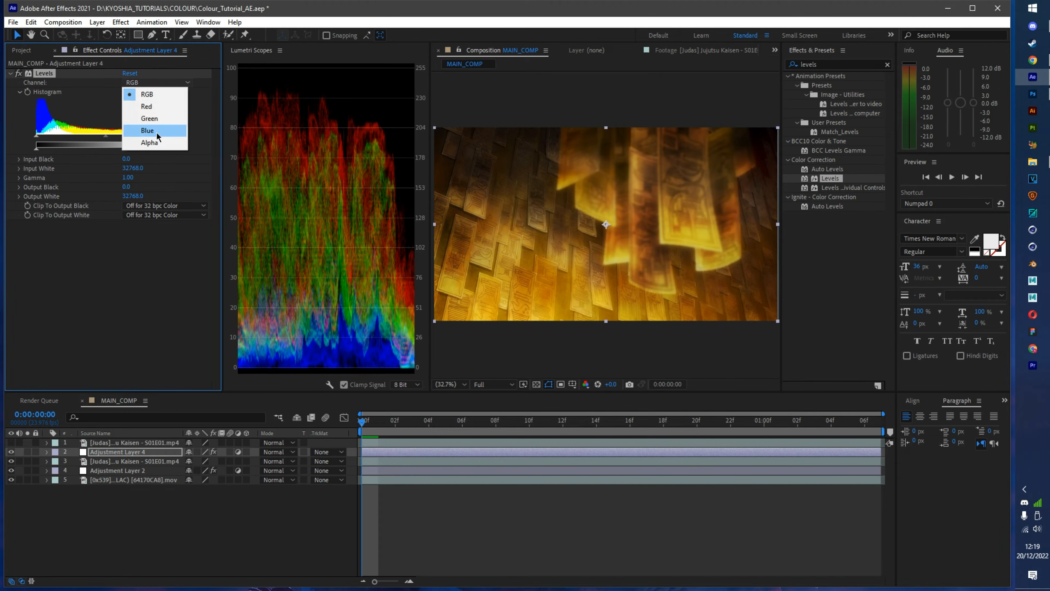
left_click(153, 108)
right_click(294, 141)
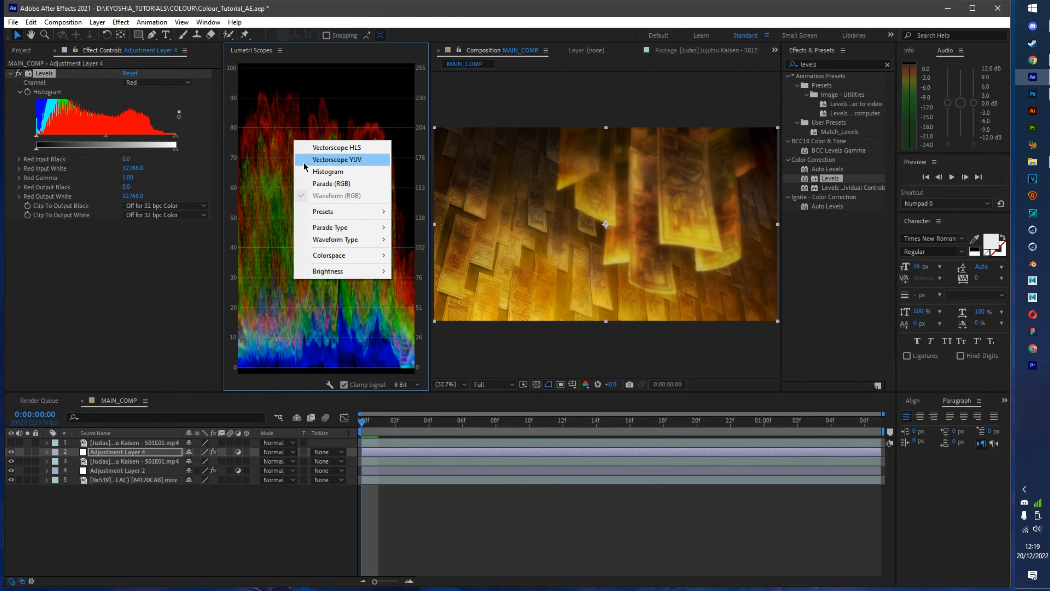
left_click(334, 188)
right_click(282, 190)
left_click(311, 248)
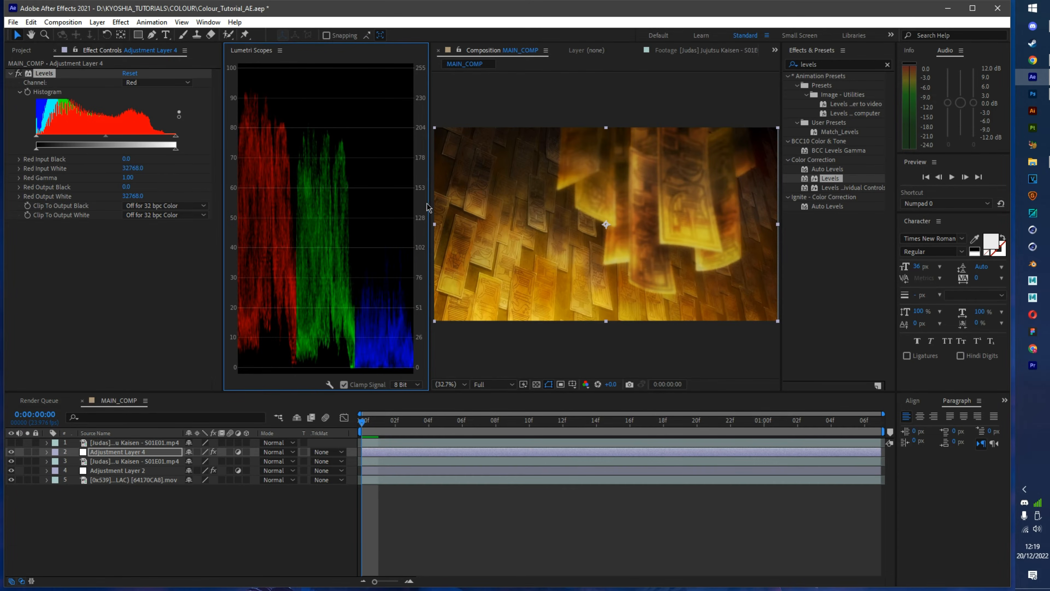
left_click_drag(429, 203, 469, 194)
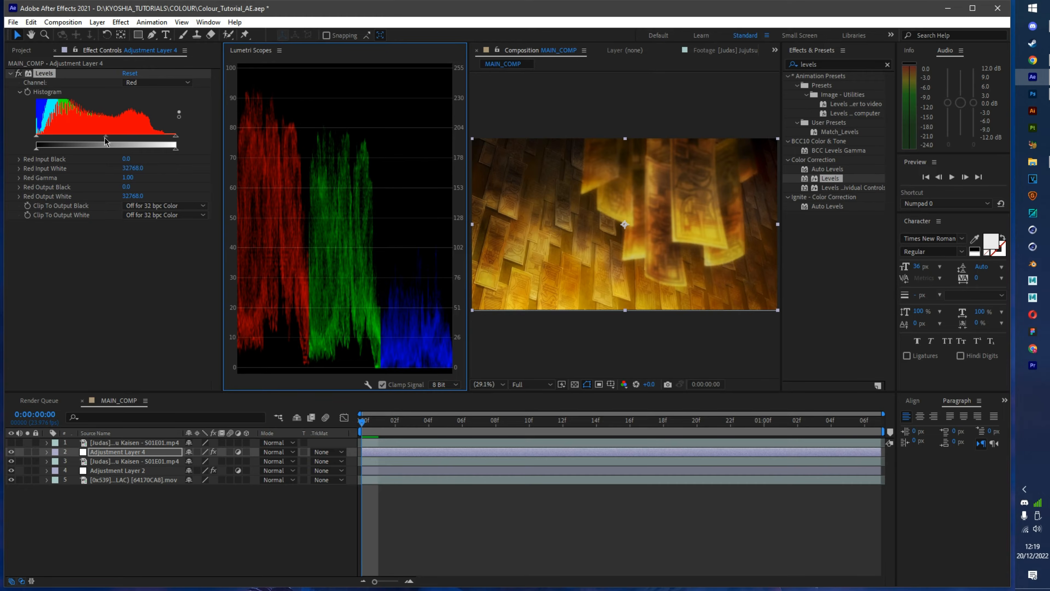
Lower the Levels effect's Red gamma to 0.56 and raise its Blue gamma to 3.35.
left_click_drag(104, 137, 132, 139)
left_click(141, 83)
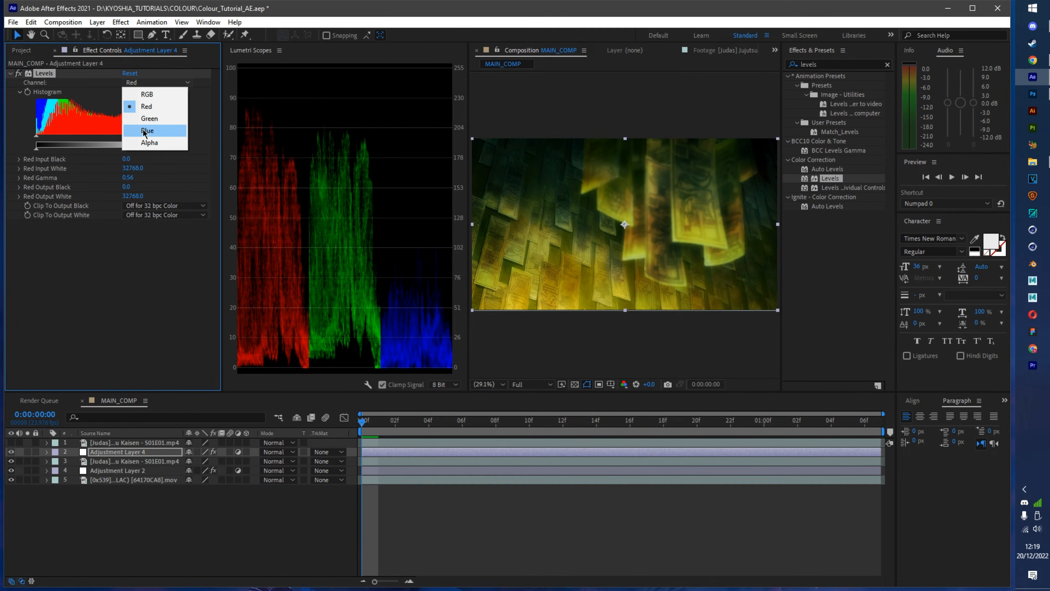
left_click(146, 131)
left_click_drag(108, 144, 84, 149)
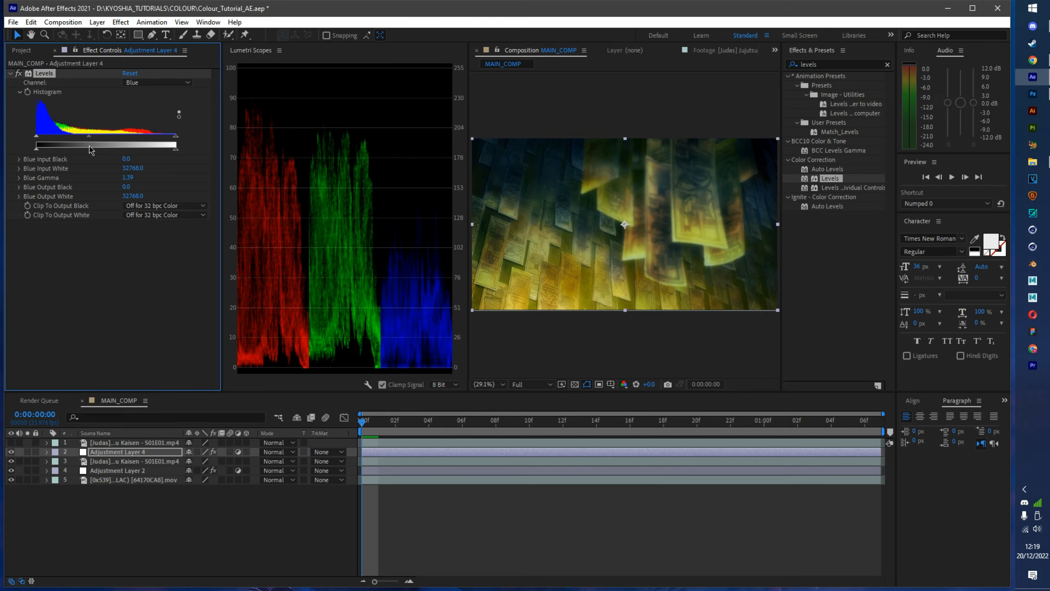
mouse_move(90, 150)
left_mouse_down()
mouse_move(99, 151)
mouse_move(49, 154)
left_mouse_up()
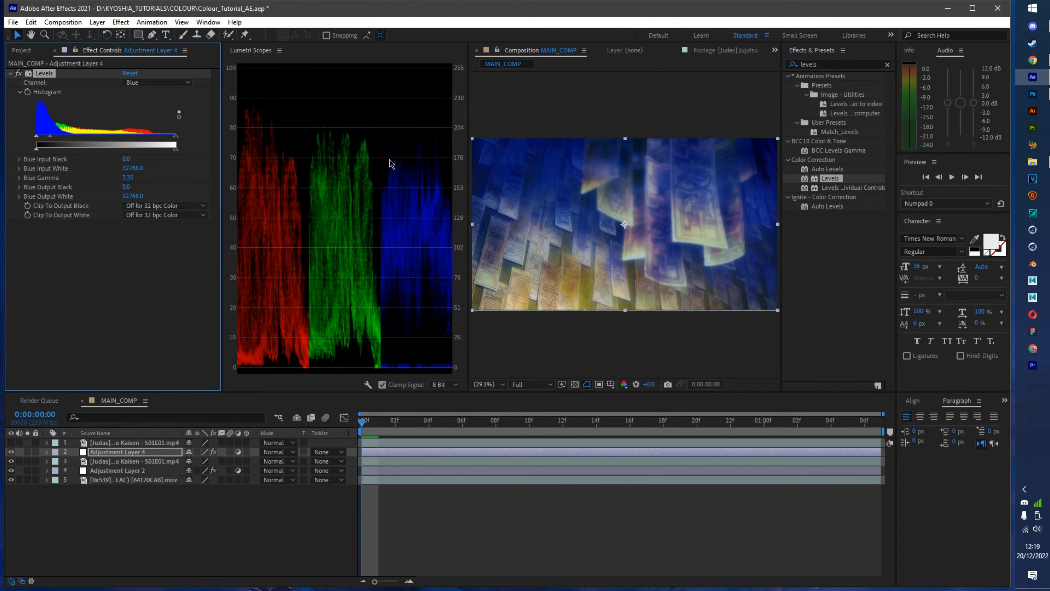
Examine the blue-tinted dark areas and paper talismans up close in the maximised composition view for image degradation.
key("slash")
left_click_drag(556, 211, 851, 242)
key("grave")
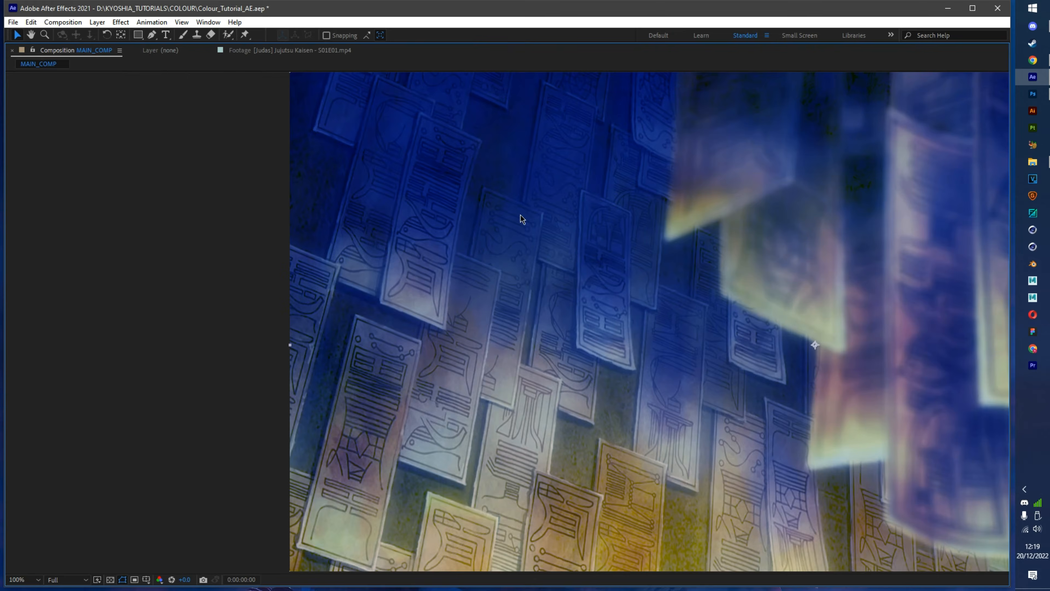
scroll(412, 297, "up", 2)
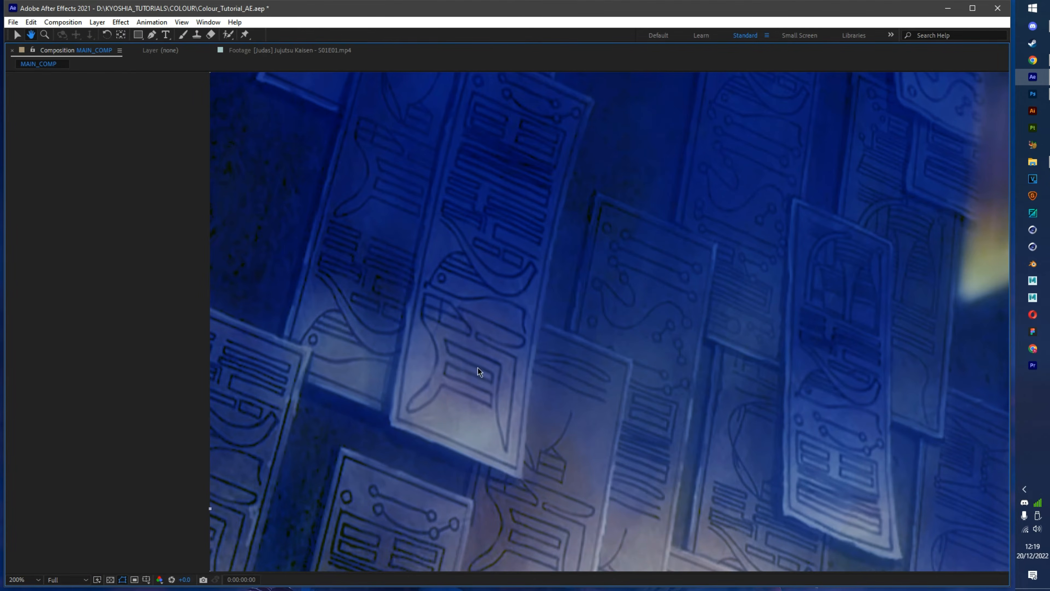
left_click_drag(287, 294, 267, 334)
scroll(119, 211, "up", 1)
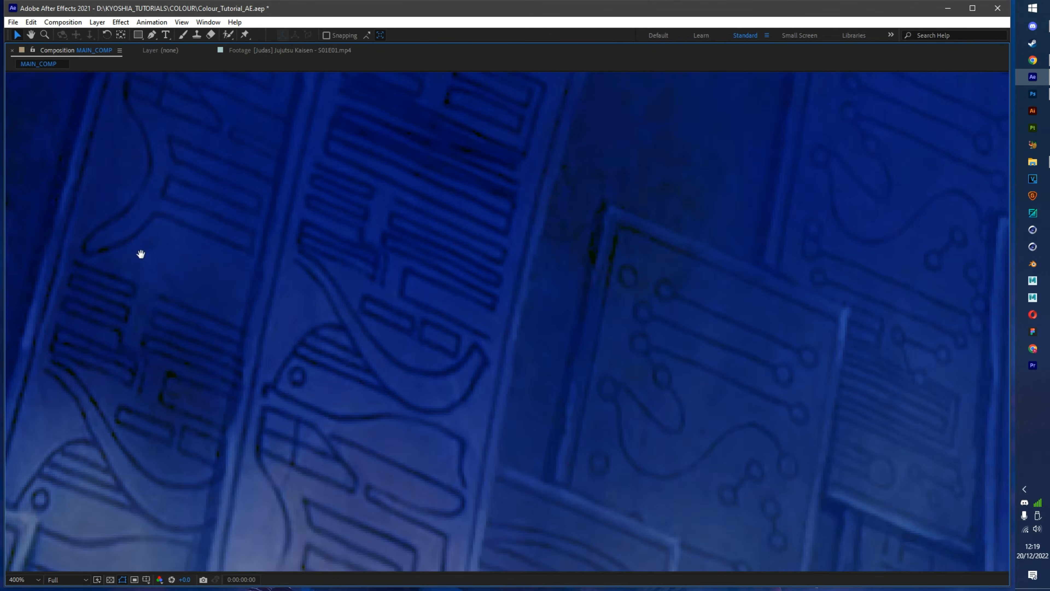
left_click_drag(141, 253, 571, 284)
scroll(571, 285, "down", 2)
left_click_drag(528, 345, 394, 357)
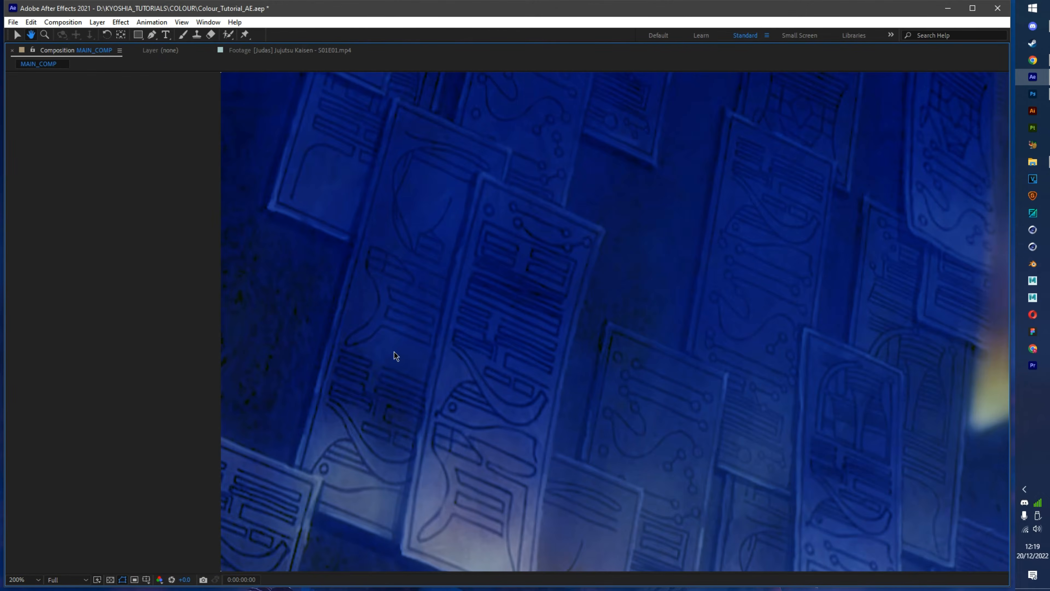
key("grave")
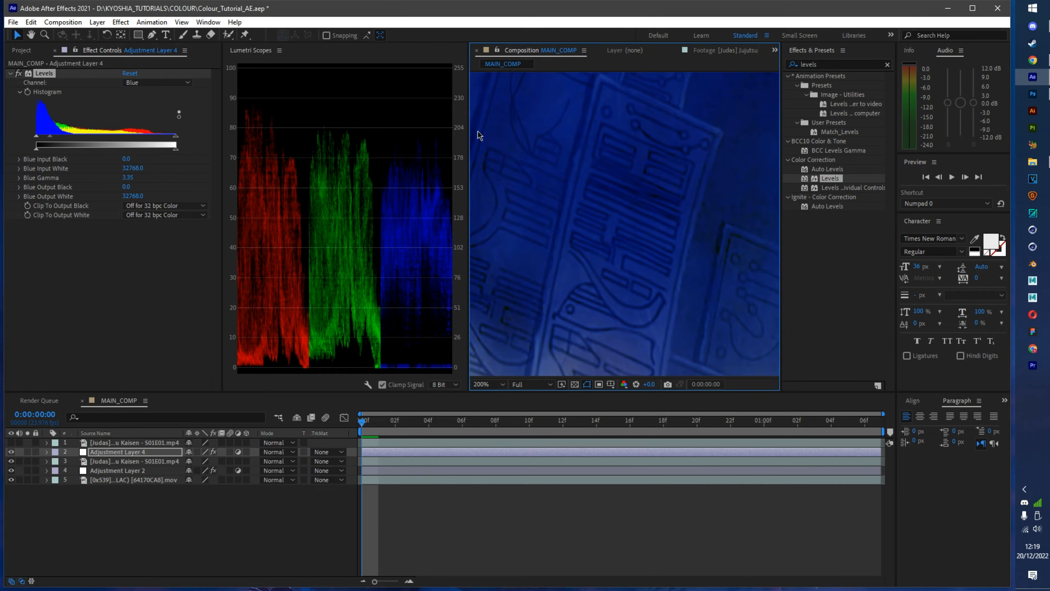
Reset the Levels effect on Adjustment Layer 4 to its default values after checking the blue-tinted image.
scroll(510, 147, "down", 1)
key("space")
left_click_drag(579, 230, 527, 208)
scroll(563, 232, "down", 1)
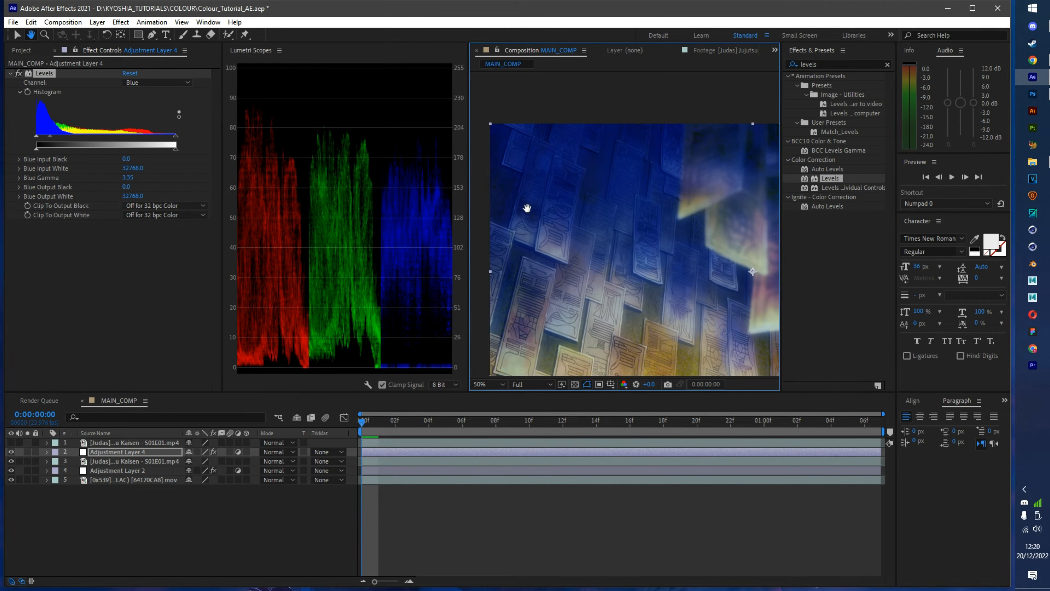
left_click_drag(598, 218, 582, 183)
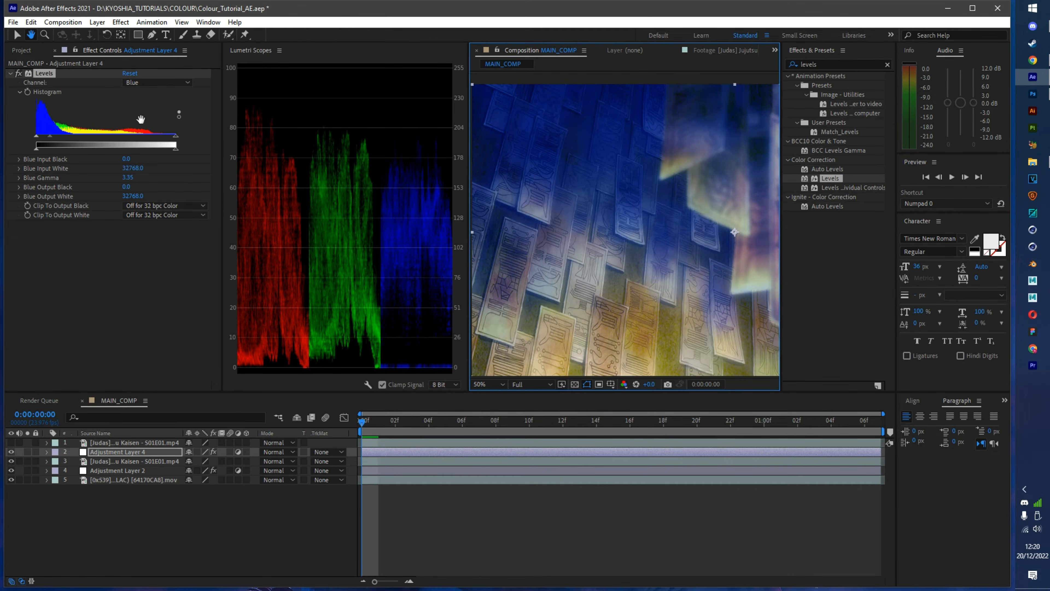
left_click(130, 73)
Fit the frame in the viewer and try a Red gamma of 0.14 with a Green gamma of 0.31 in Levels.
left_click(149, 82)
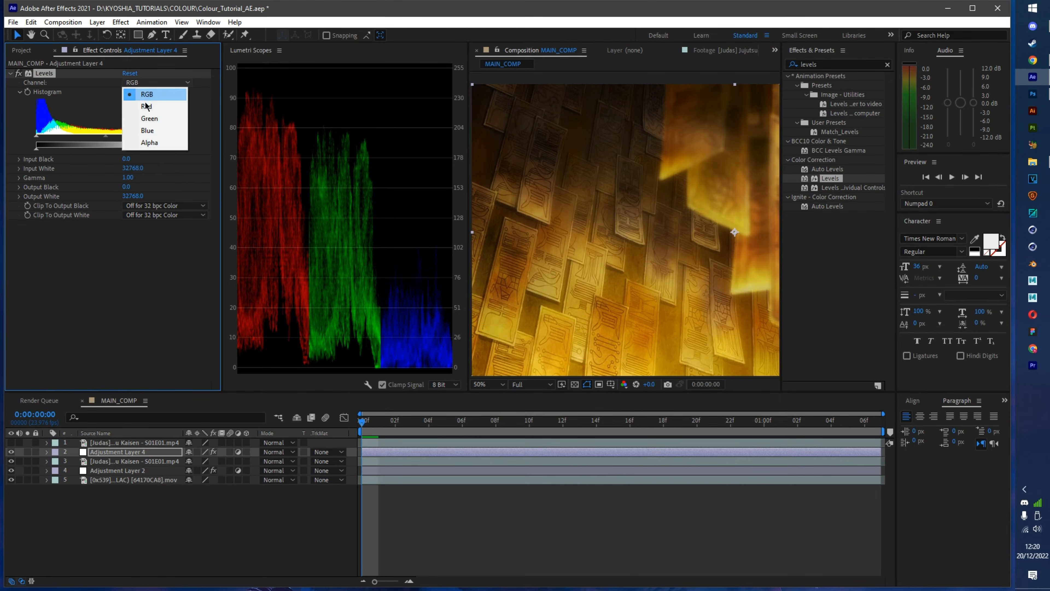
left_click(146, 107)
left_click(488, 385)
left_click(486, 416)
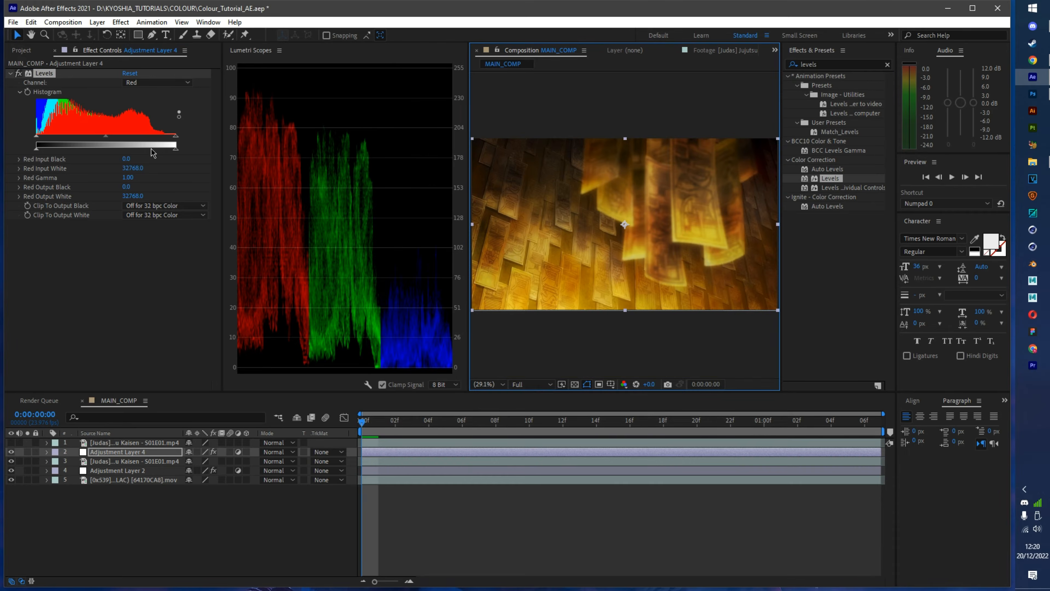
left_click_drag(103, 137, 164, 149)
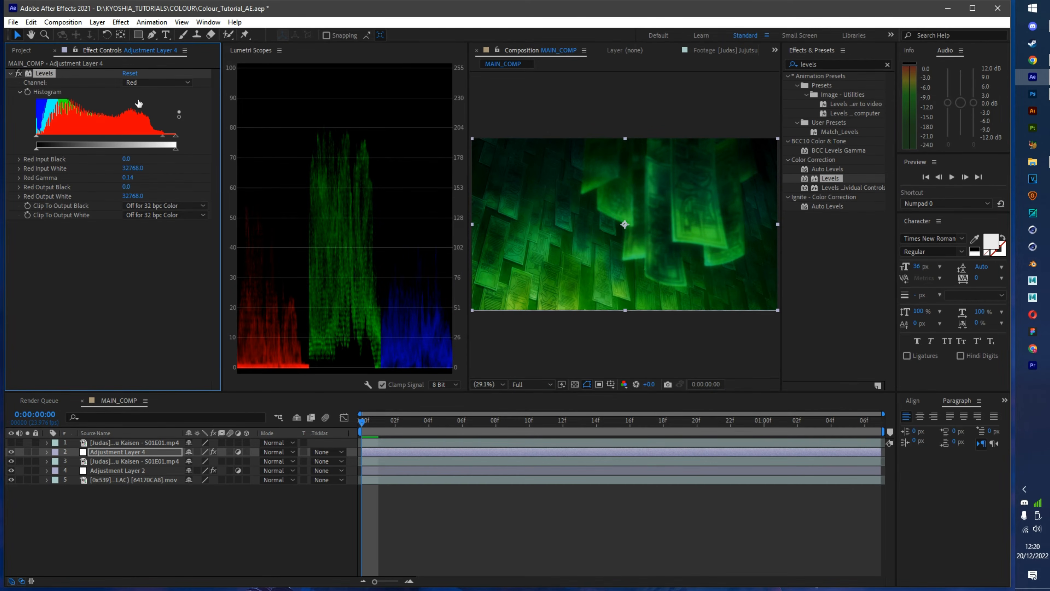
left_click(143, 82)
left_click(151, 114)
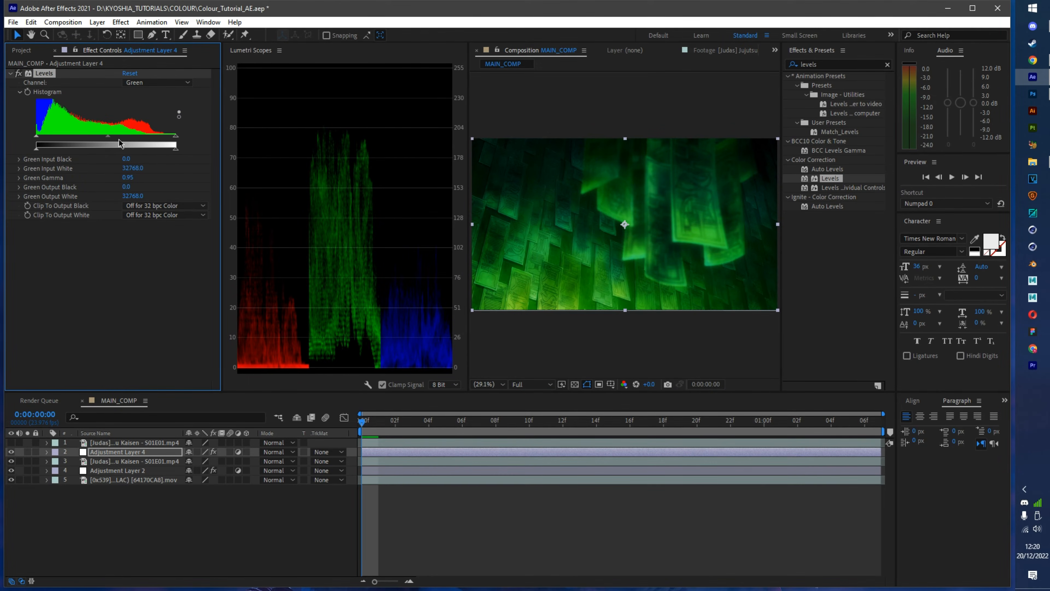
left_click_drag(120, 144, 151, 153)
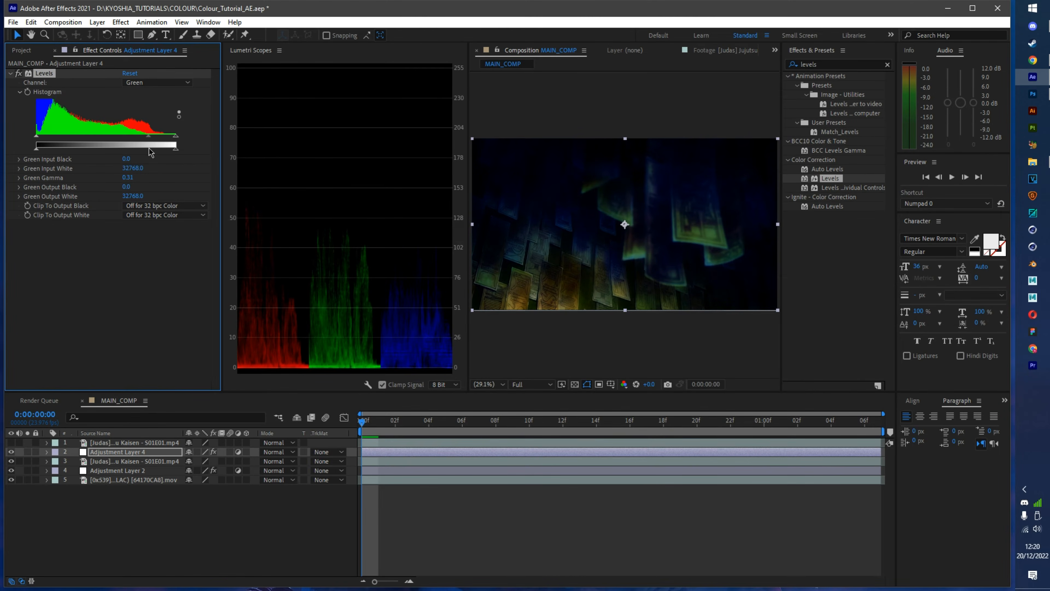
Try an overall RGB gamma of 2.64 and a Blue gamma of 0.72, and discard the attempt by resetting Levels.
left_click(157, 82)
left_click(141, 91)
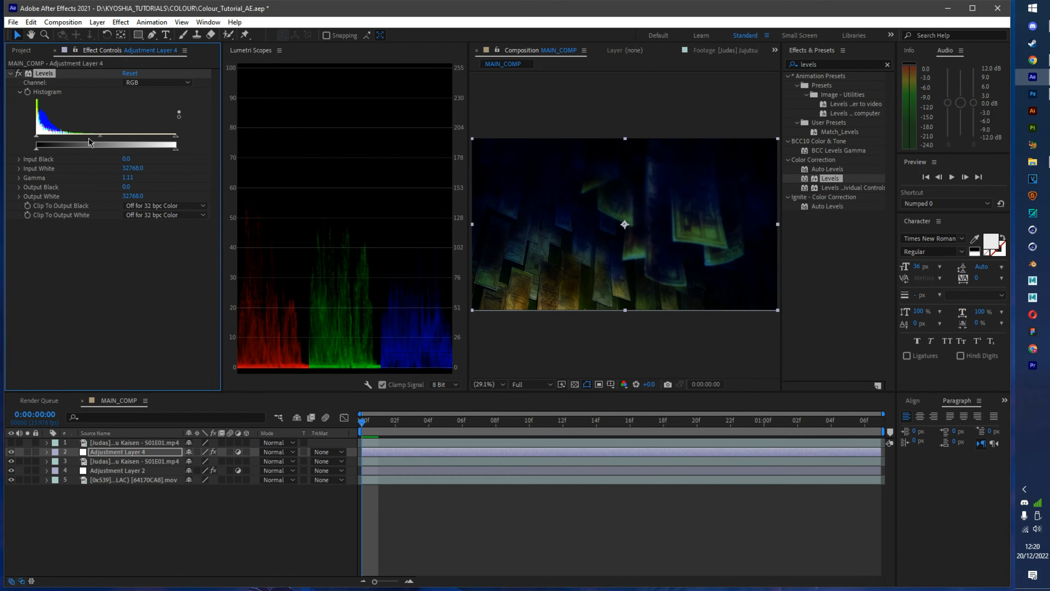
left_click_drag(88, 139, 59, 142)
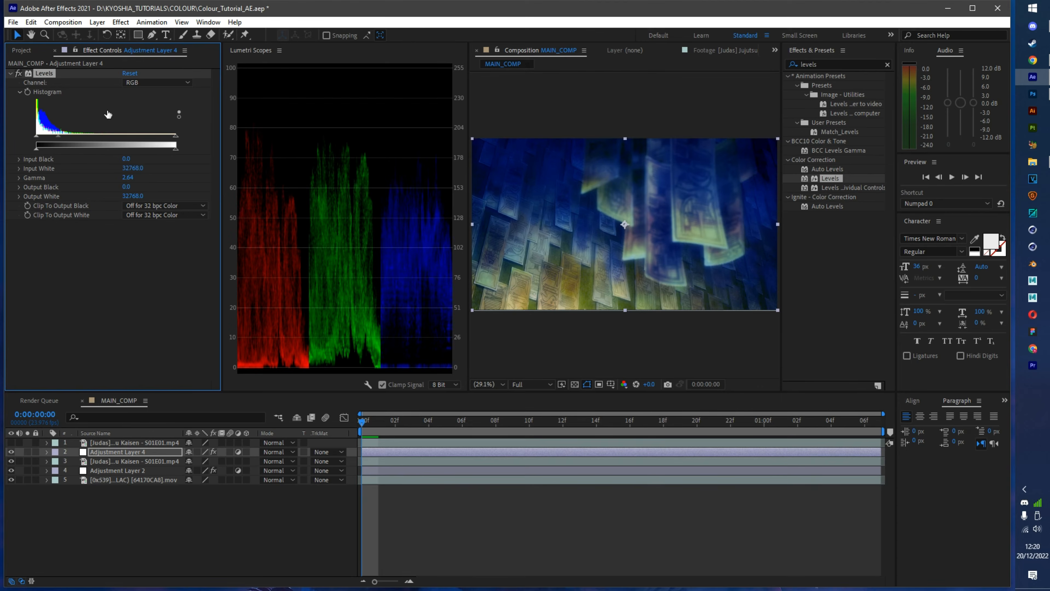
left_click(136, 82)
left_click(146, 131)
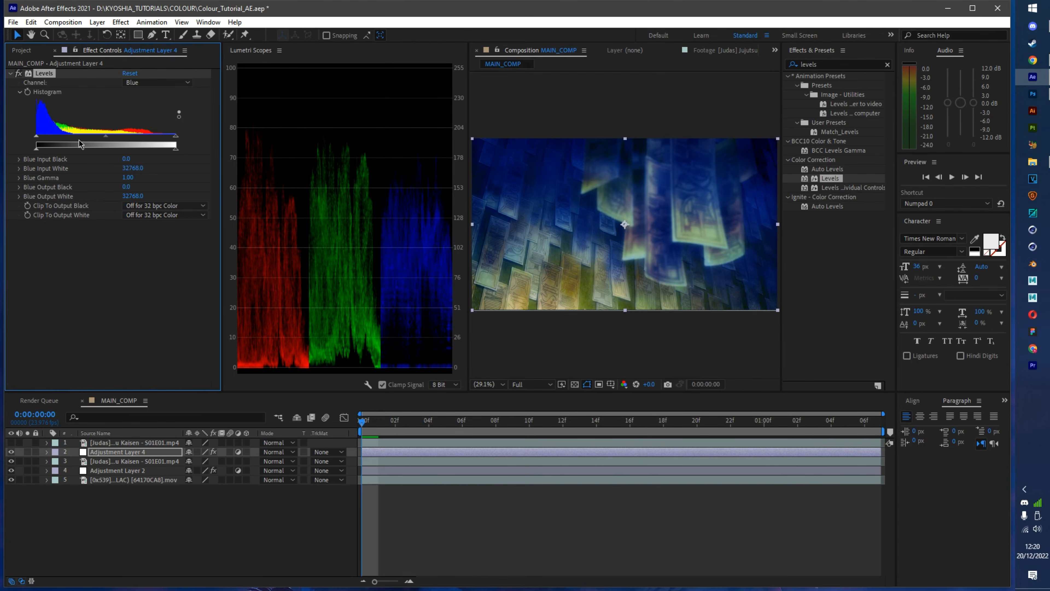
left_click_drag(106, 137, 121, 143)
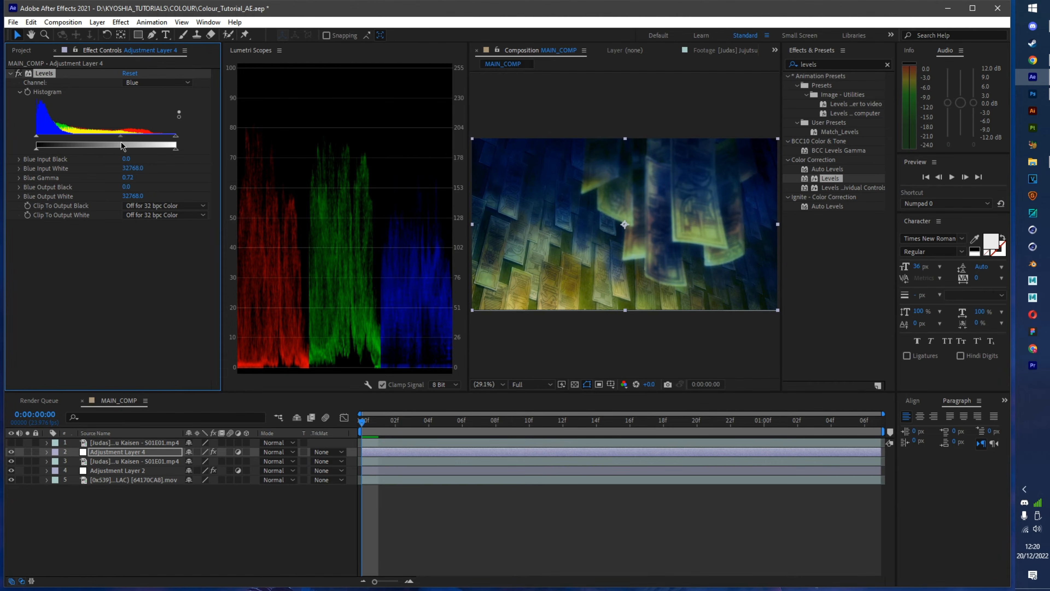
left_click(129, 73)
Raise the Levels effect's Green gamma to 1.20, leaving the Red channel at its default.
left_click(137, 82)
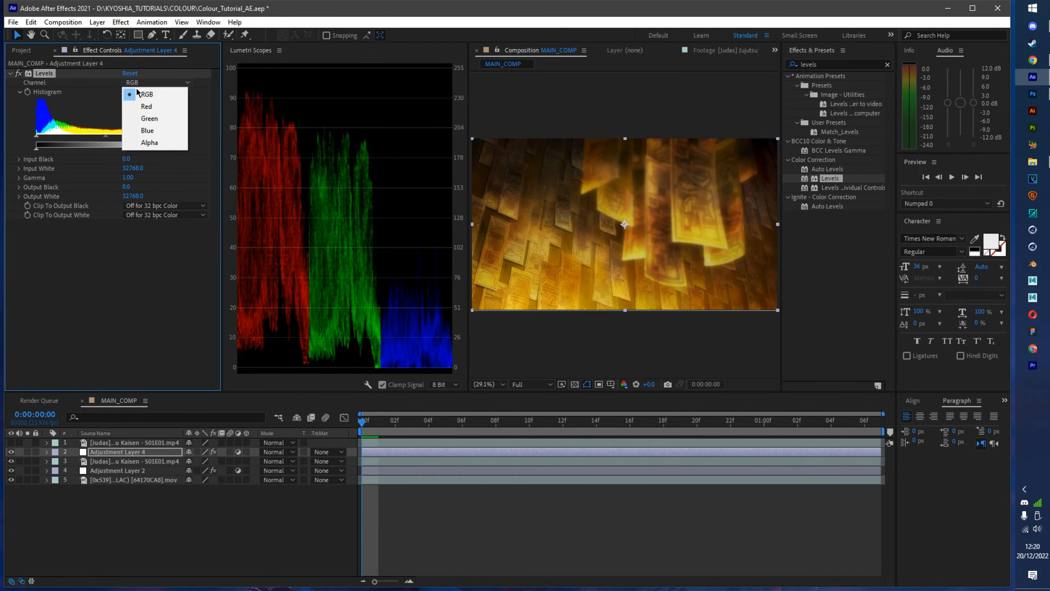
left_click(135, 109)
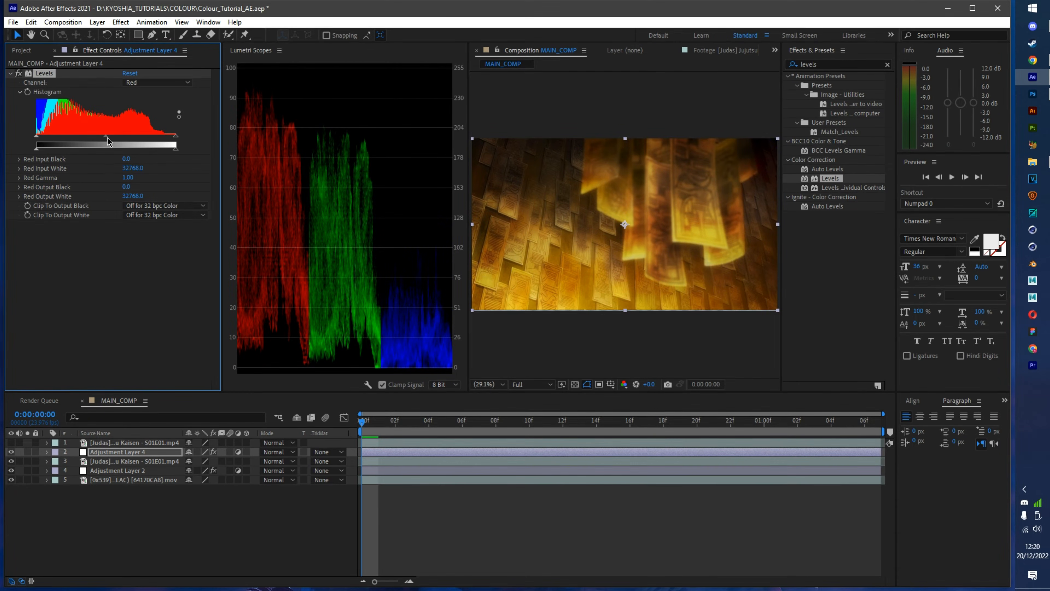
left_click(157, 82)
left_click(141, 118)
left_click_drag(106, 136, 100, 138)
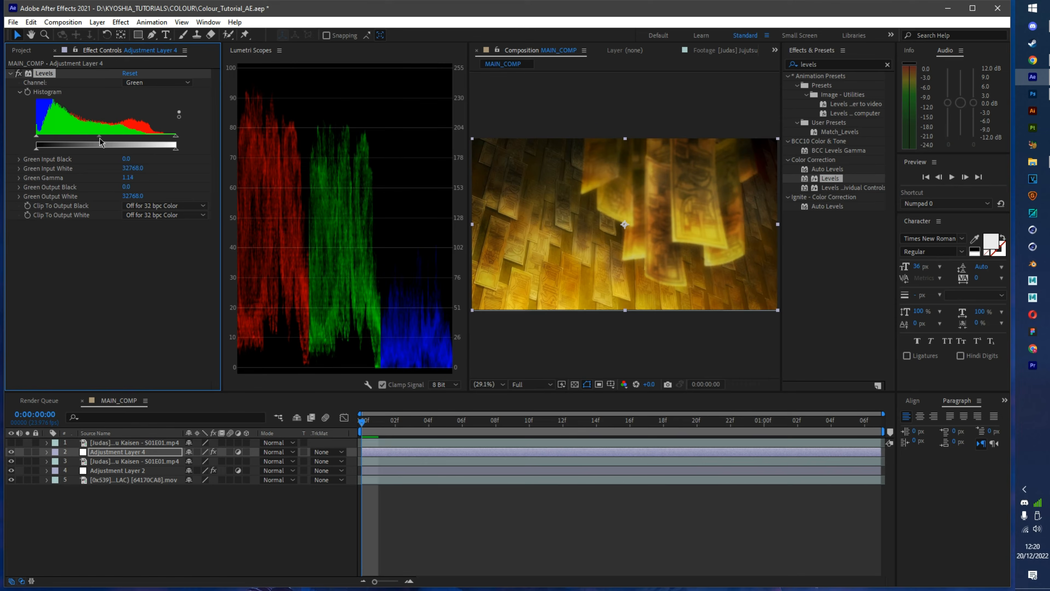
scroll(593, 225, "up", 2)
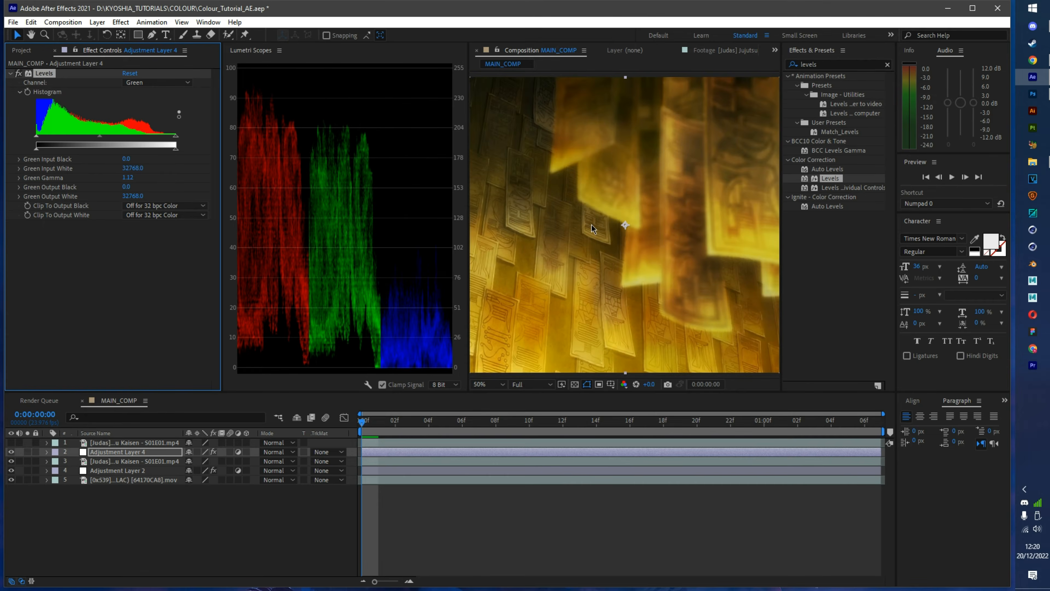
mouse_move(102, 138)
left_mouse_down()
mouse_move(91, 141)
mouse_move(98, 146)
left_mouse_up()
Raise the Levels effect's Blue gamma to 1.75 to bring the blue parade closer to the other channels.
left_click(137, 82)
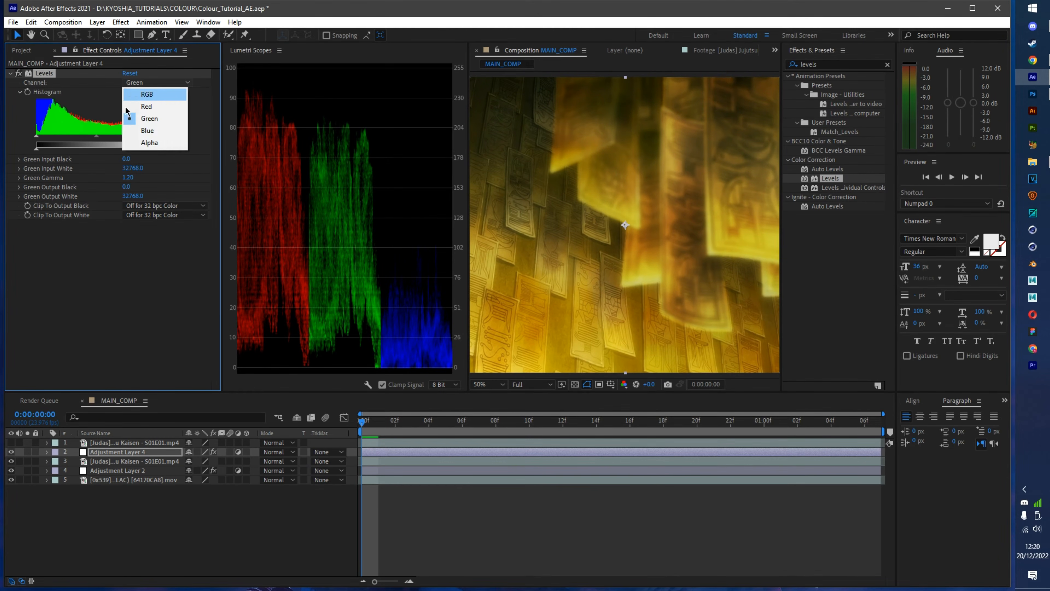
left_click(136, 128)
left_click_drag(100, 142, 87, 143)
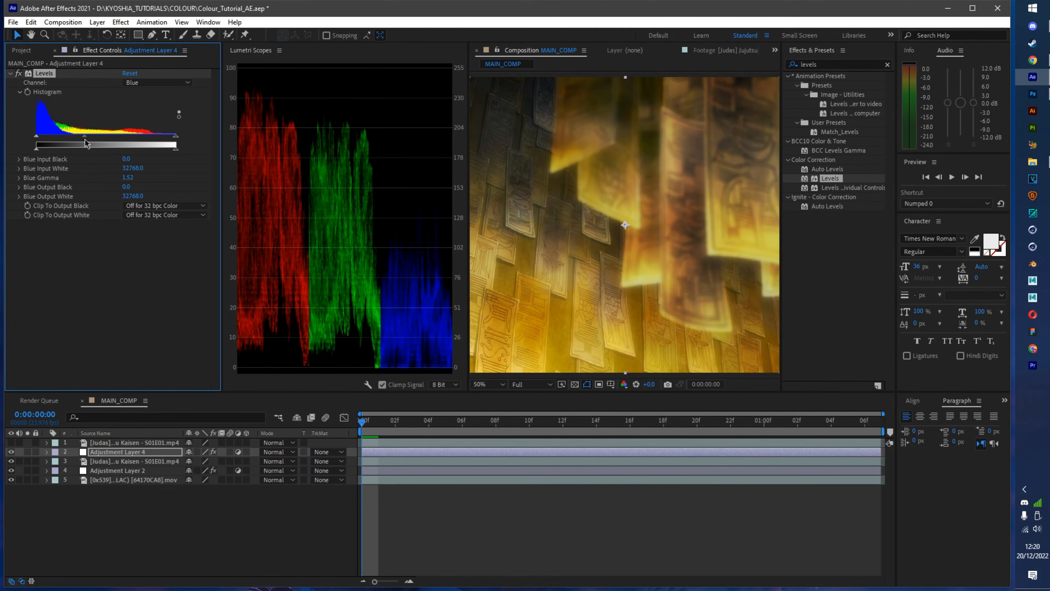
key("comma")
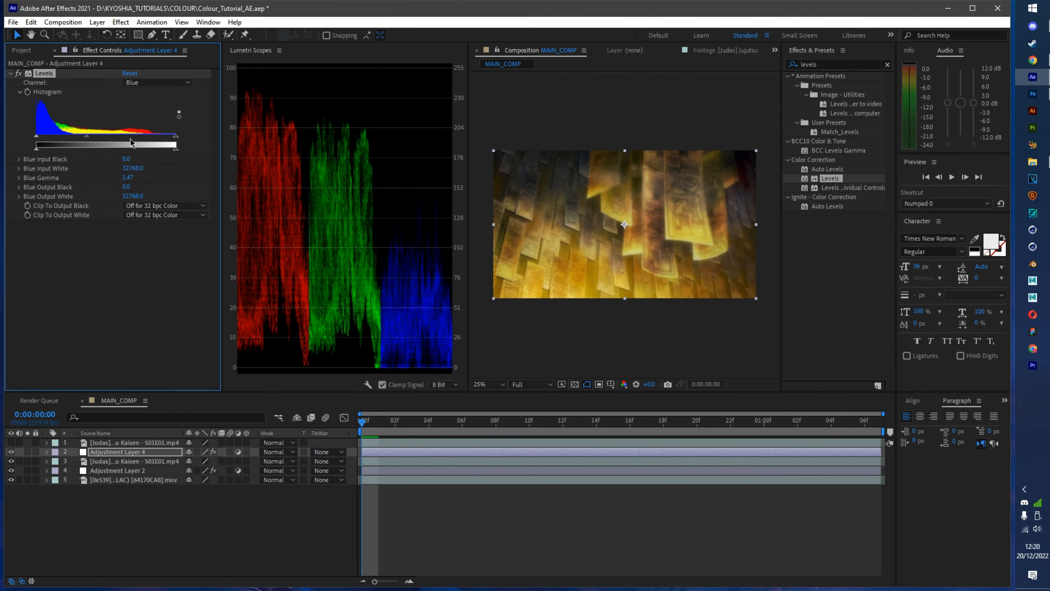
left_click_drag(87, 143, 80, 144)
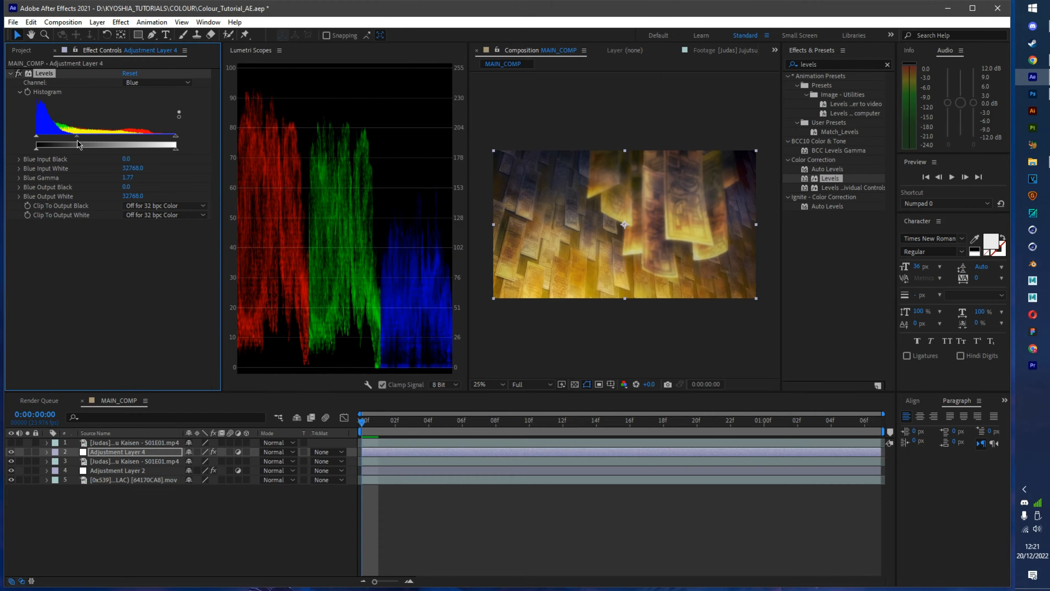
Check the paper talismans up close, fit the frame in the composition viewer and widen the viewer.
scroll(561, 189, "up", 1)
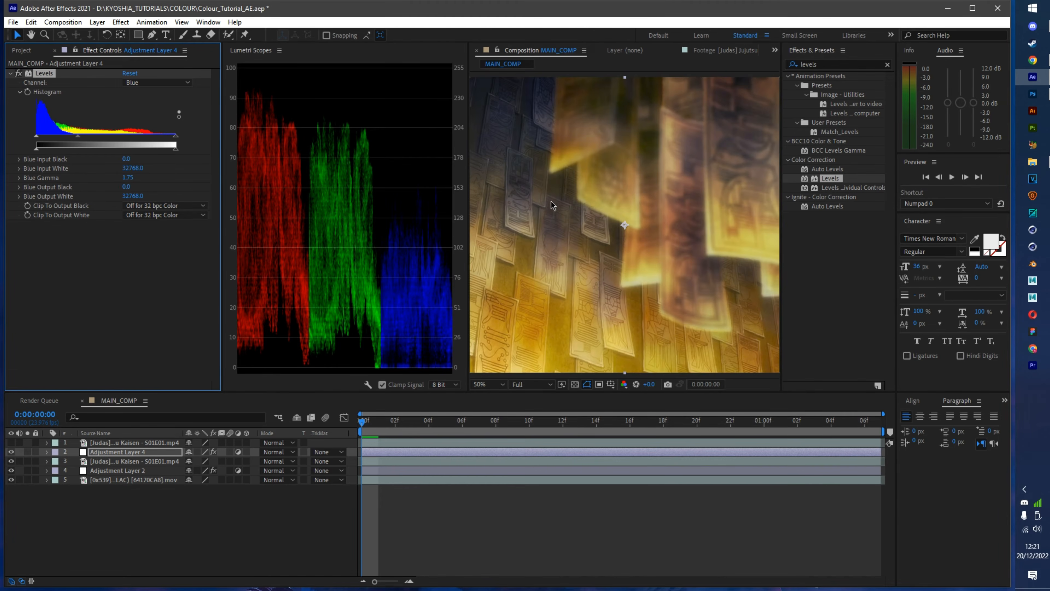
scroll(551, 201, "up", 1)
scroll(551, 201, "down", 1)
scroll(577, 205, "down", 1)
scroll(591, 219, "up", 1)
left_click(488, 384)
left_click(484, 395)
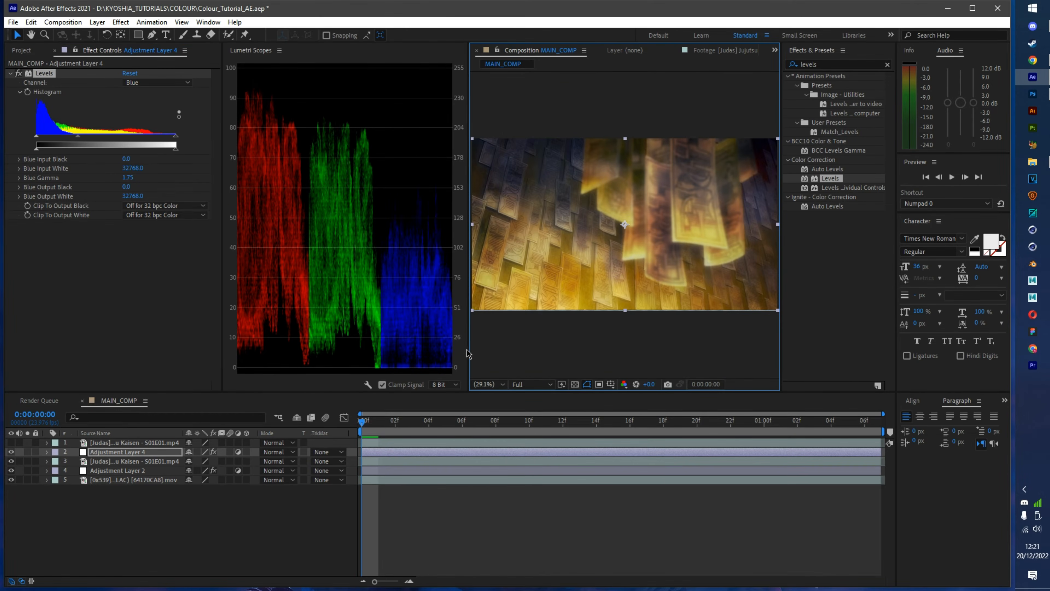
left_click_drag(469, 349, 383, 348)
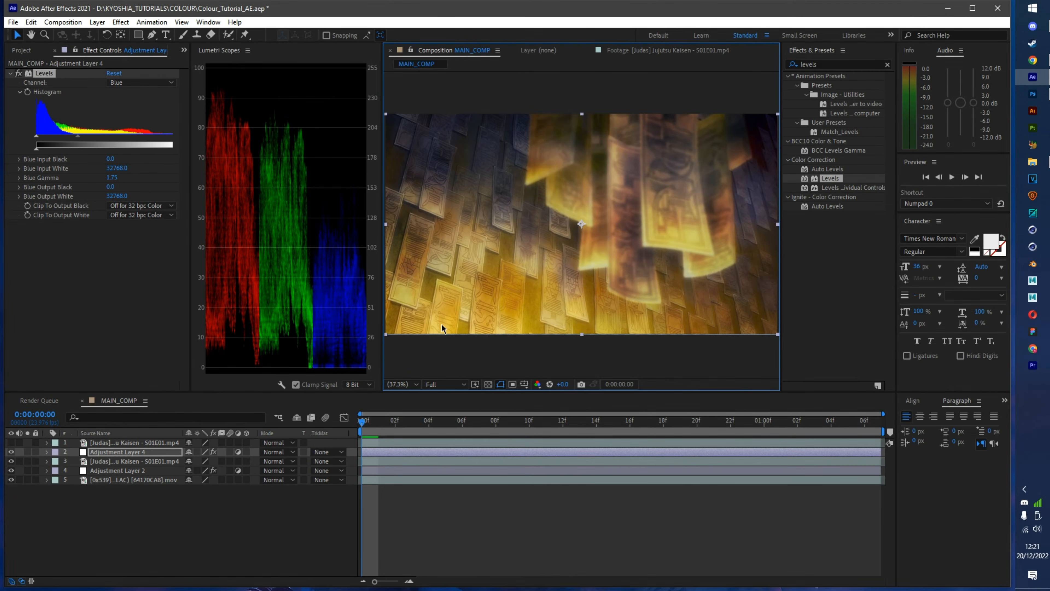
Raise the Levels effect's Blue gamma to 1.87 and lower its Red gamma to 0.97.
left_click_drag(77, 136, 71, 144)
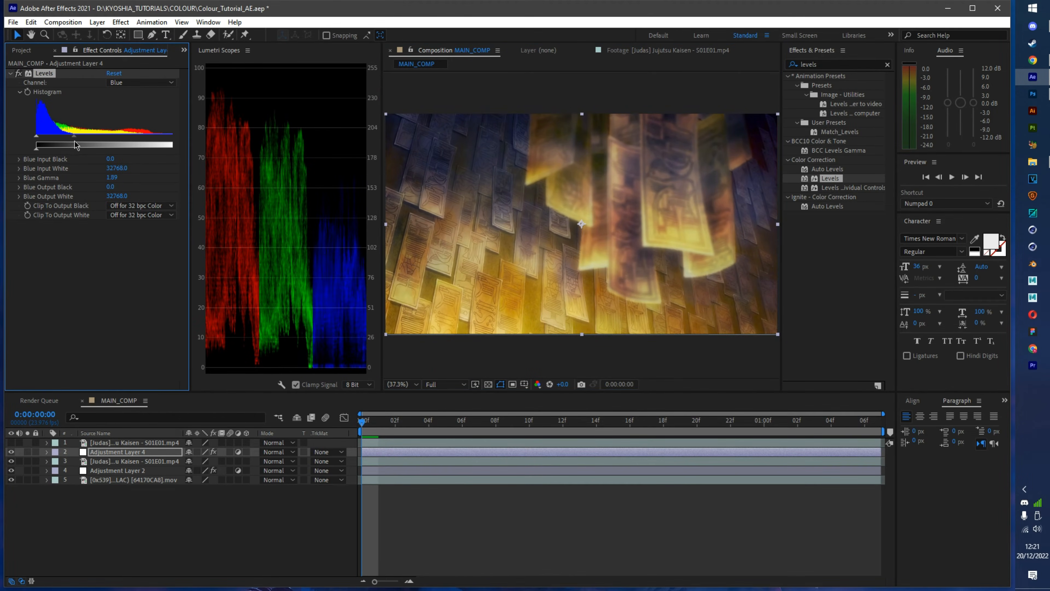
left_click(125, 83)
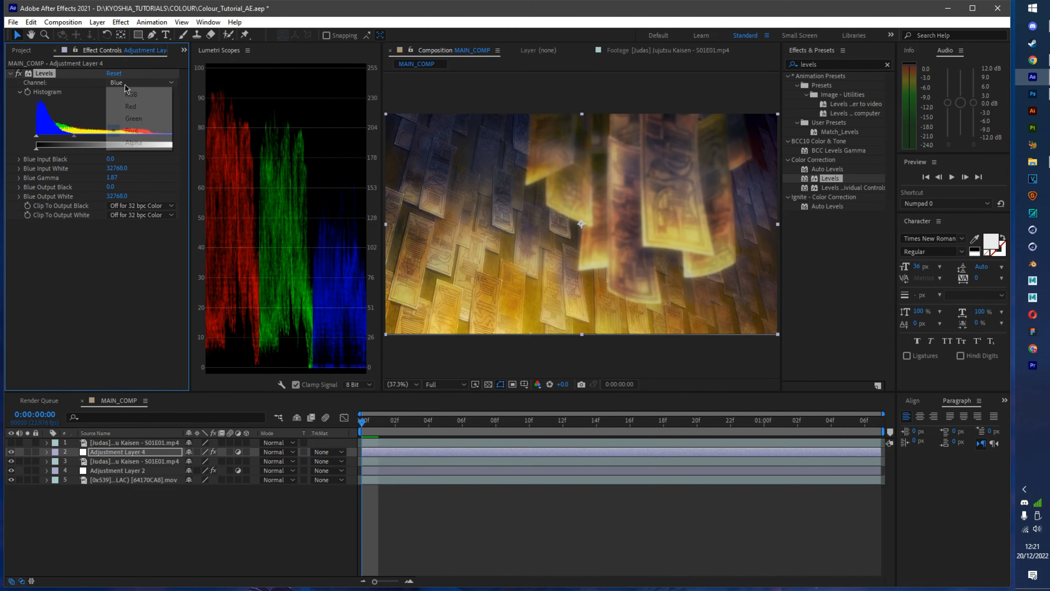
left_click(125, 104)
left_click_drag(102, 138, 109, 139)
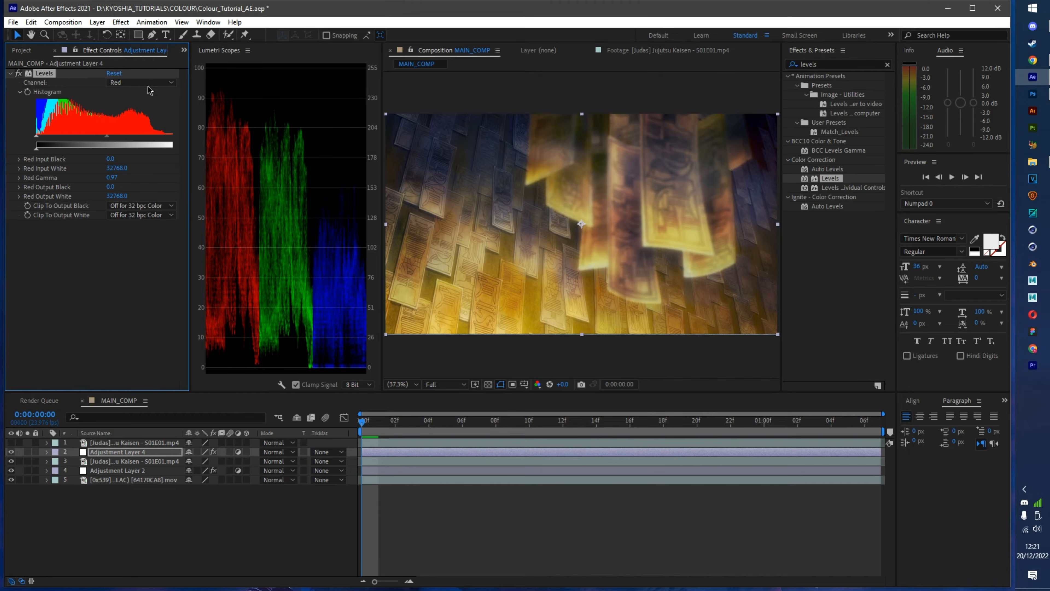
Test the Green gamma around 1.09, settle it at 1.20 and save the project.
left_click(125, 83)
left_click(137, 115)
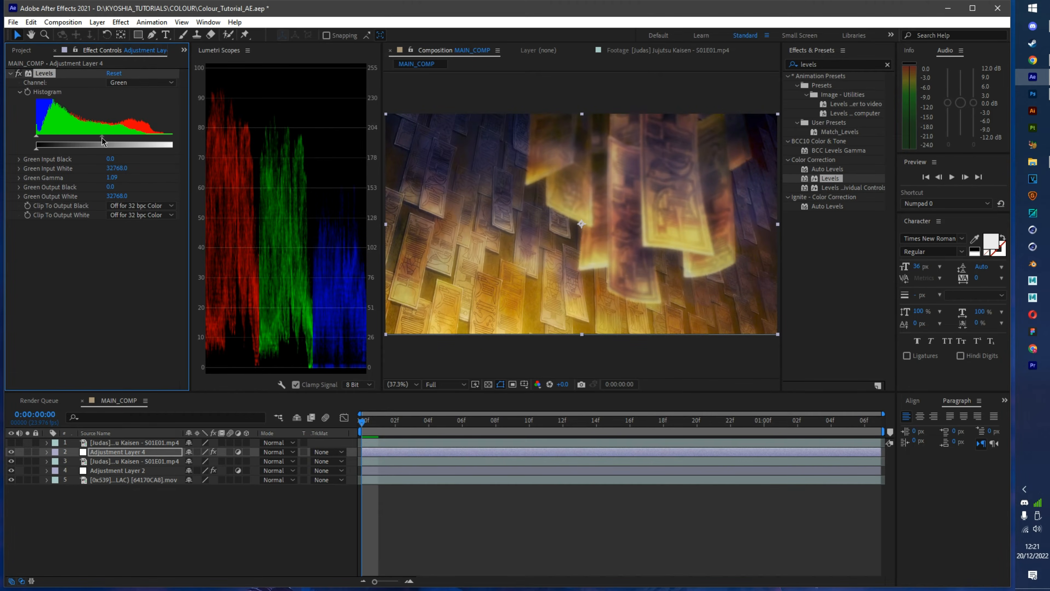
left_click_drag(95, 138, 98, 139)
key("ctrl+s")
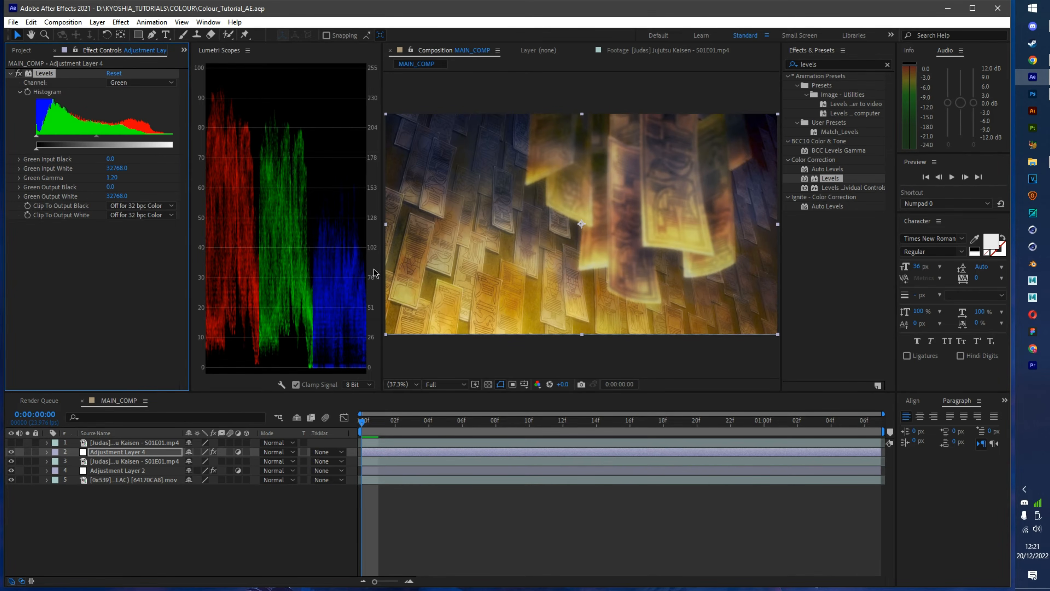
Toggle Adjustment Layer 4's visibility repeatedly to compare the talisman shot with and without the Levels correction.
left_click(10, 452)
left_click(10, 453)
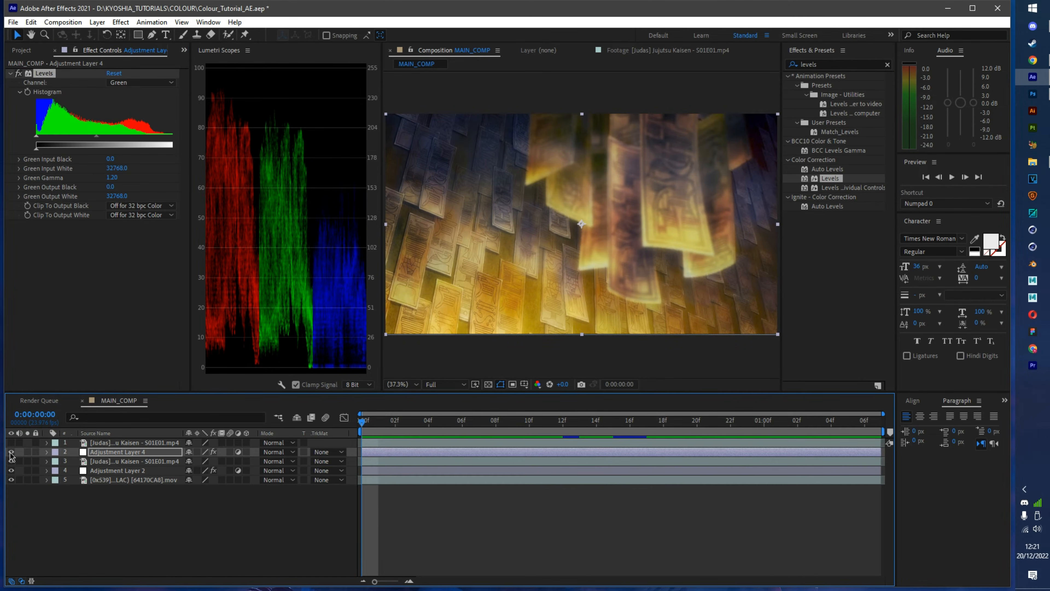
left_click(11, 452)
left_click(10, 452)
left_click(11, 452)
left_click(10, 452)
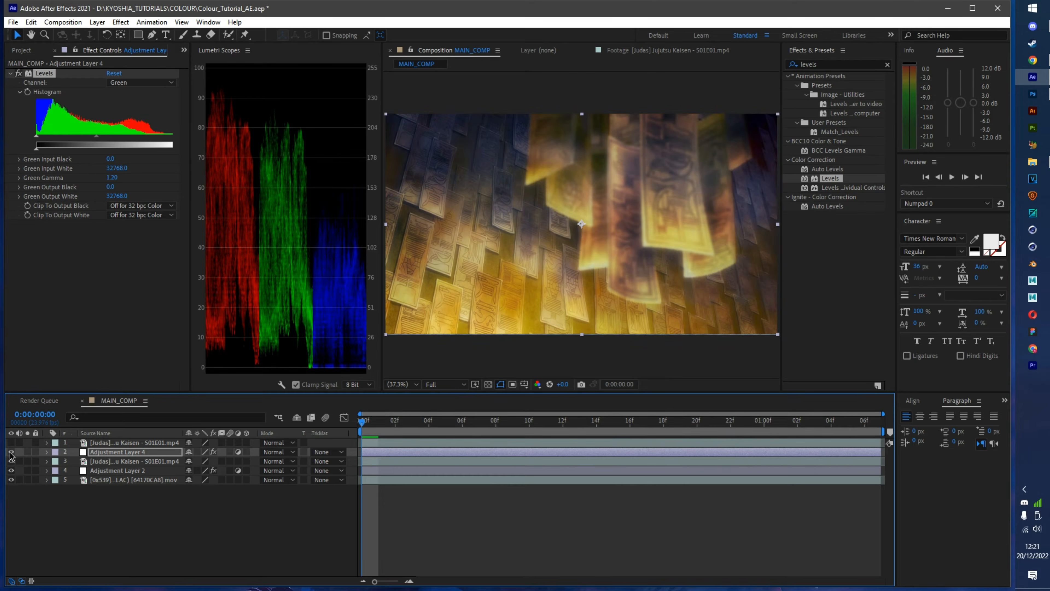
left_click(10, 452)
left_click(10, 452)
left_click(10, 452)
left_click(10, 452)
left_click(11, 453)
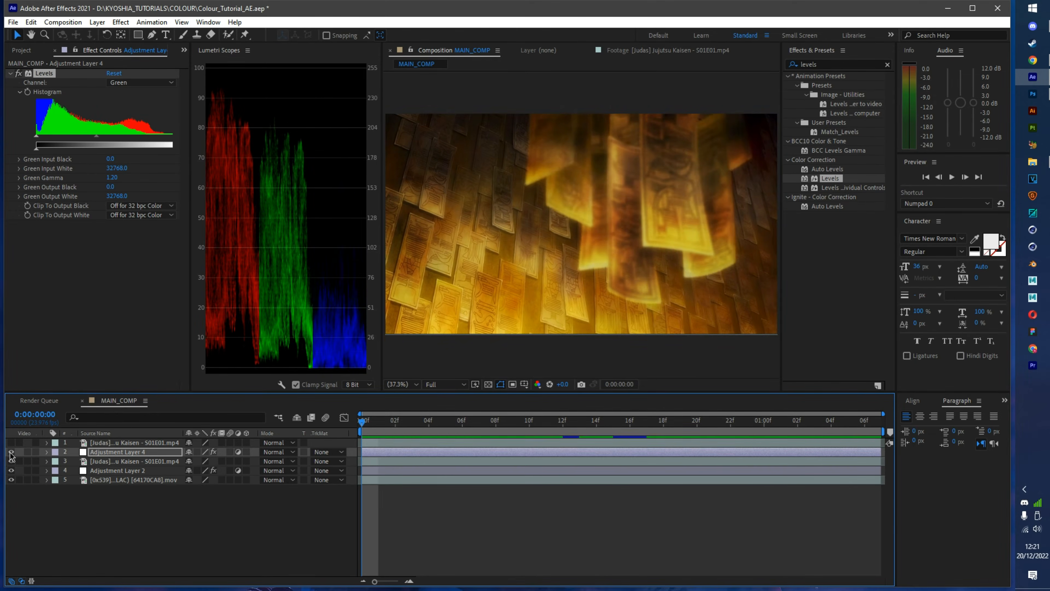
left_click(10, 452)
left_click(11, 452)
left_click(10, 452)
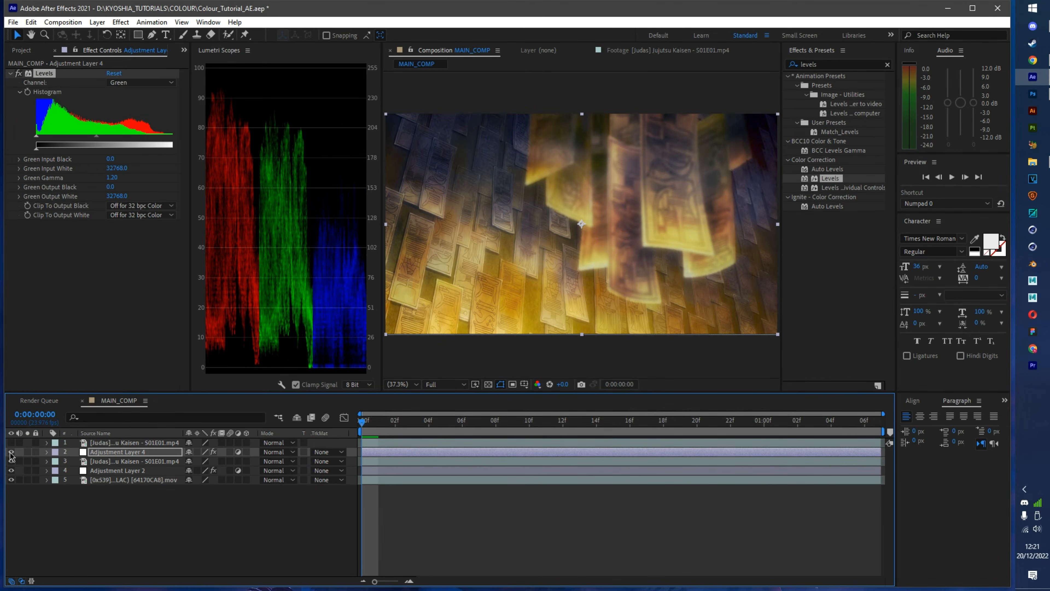
Hide Adjustment Layer 4 and the Jujutsu Kaisen clip beneath it, and toggle Adjustment Layer 2 to compare the first clip's correction.
left_click(11, 452)
left_click(11, 462)
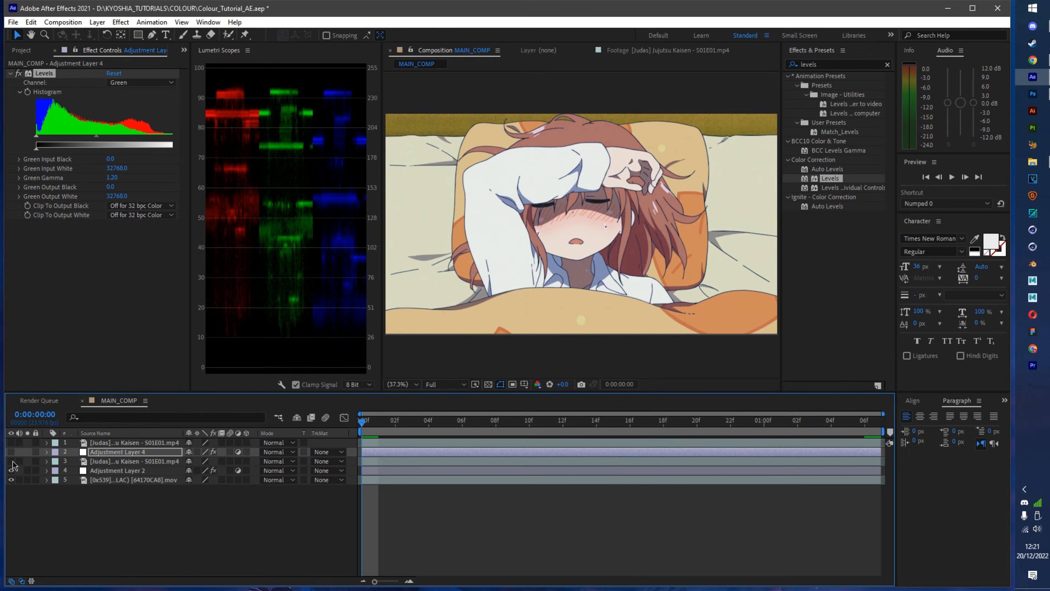
left_click(10, 474)
left_click(10, 474)
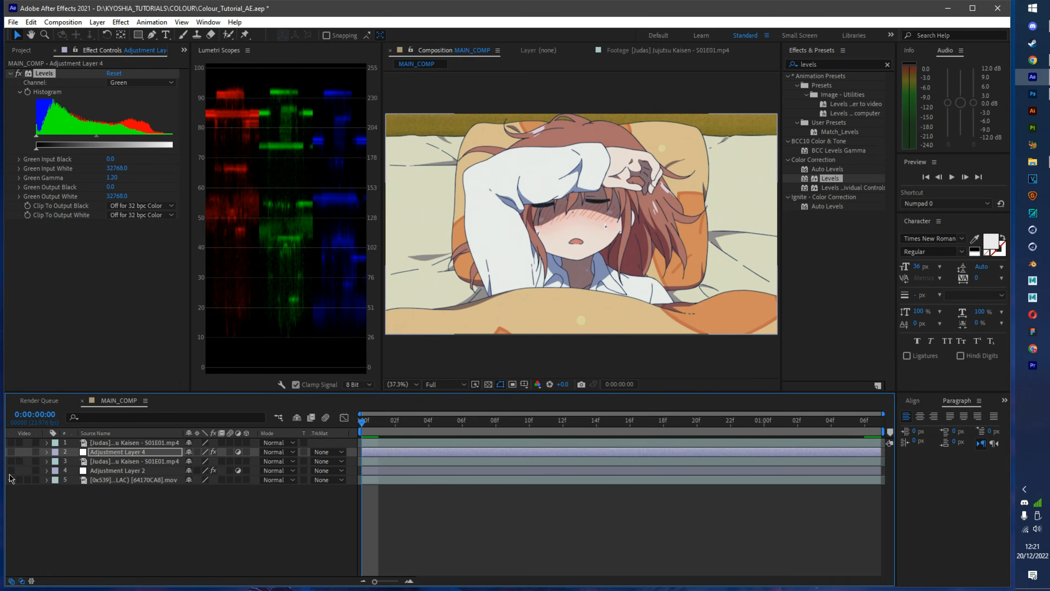
left_click(10, 473)
left_click(9, 474)
left_click(9, 475)
left_click(9, 474)
left_click(9, 475)
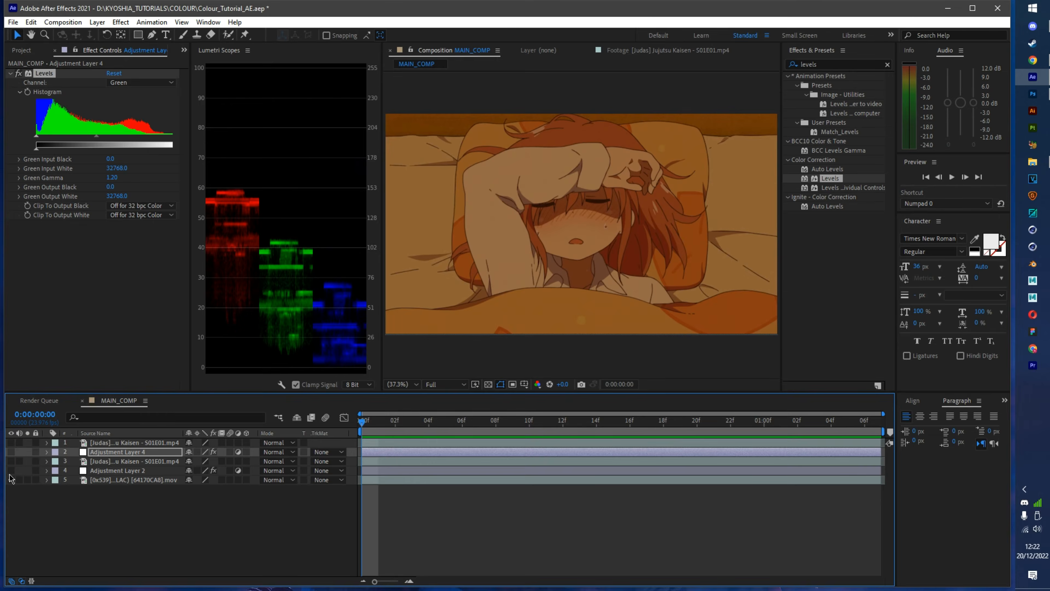
left_click(10, 474)
left_click(10, 474)
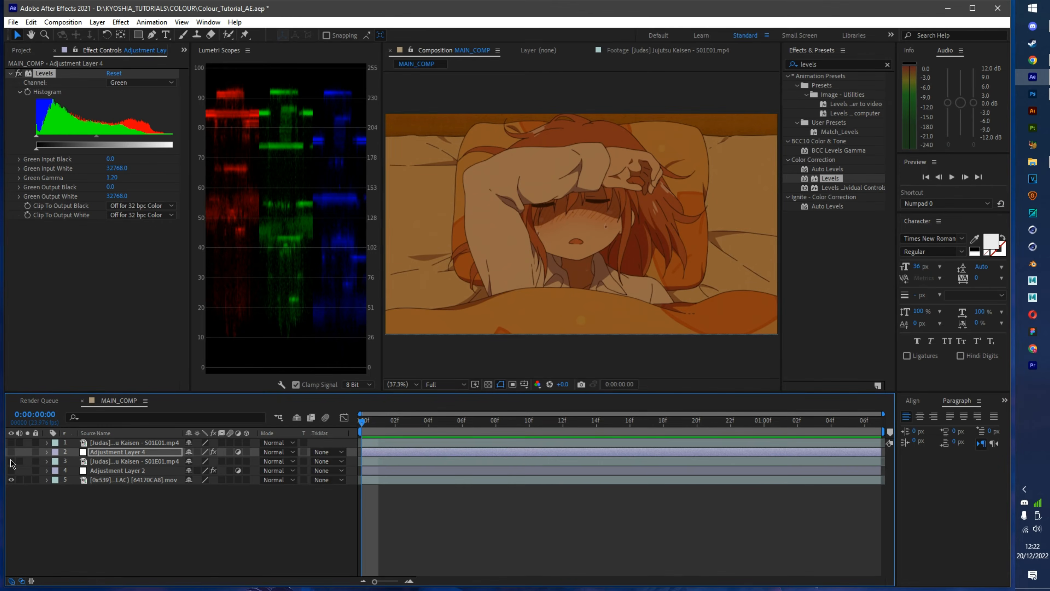
Toggle Adjustment Layer 2's visibility repeatedly and scrub through the first clip to compare corrected and original frames.
left_click(11, 474)
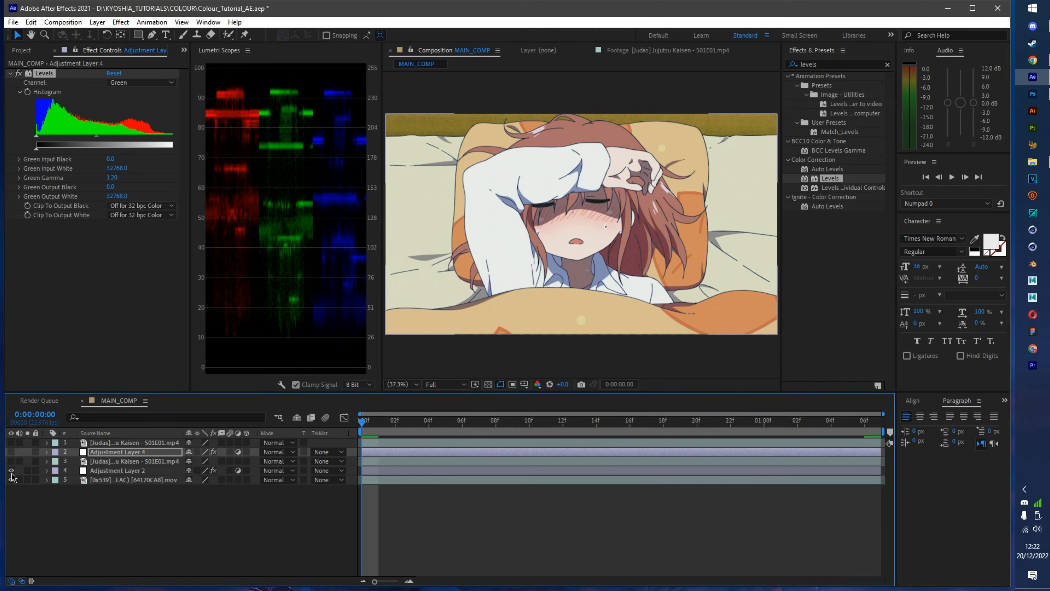
left_click(11, 474)
left_click(11, 474)
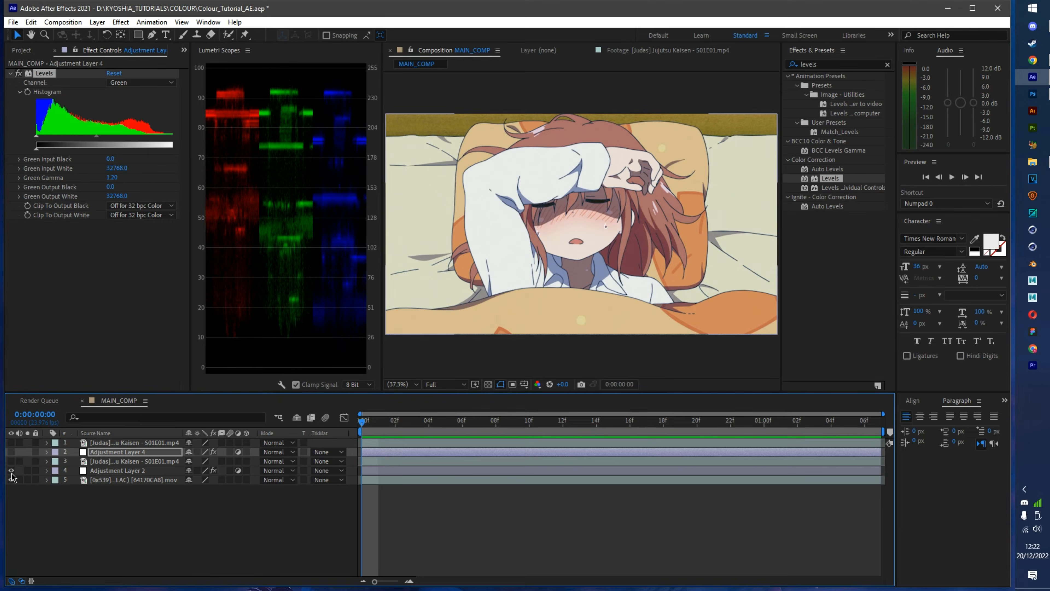
left_click(11, 474)
left_click(12, 475)
left_click(11, 474)
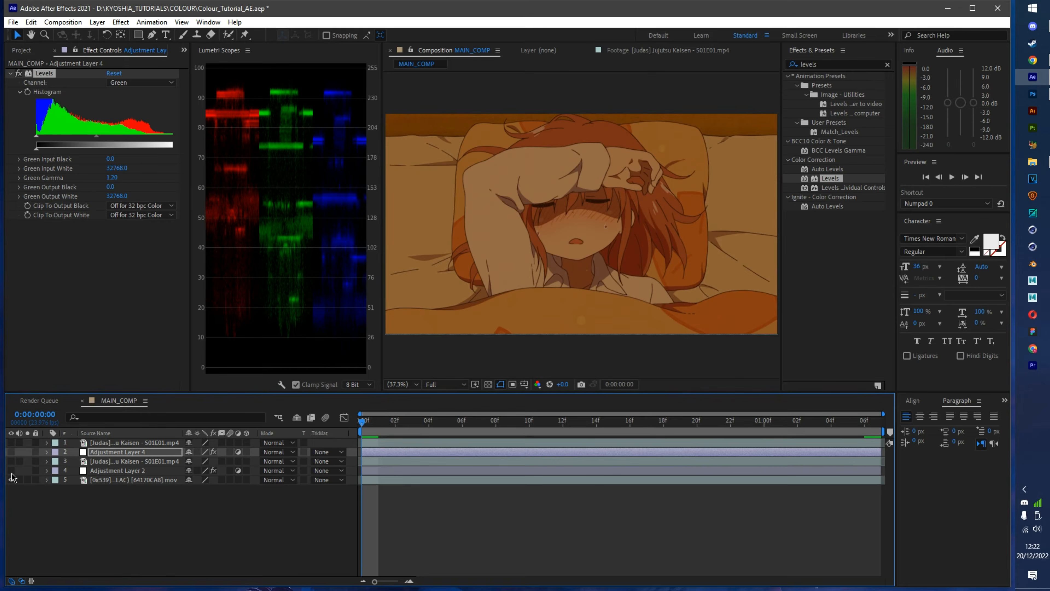
left_click_drag(368, 428, 867, 452)
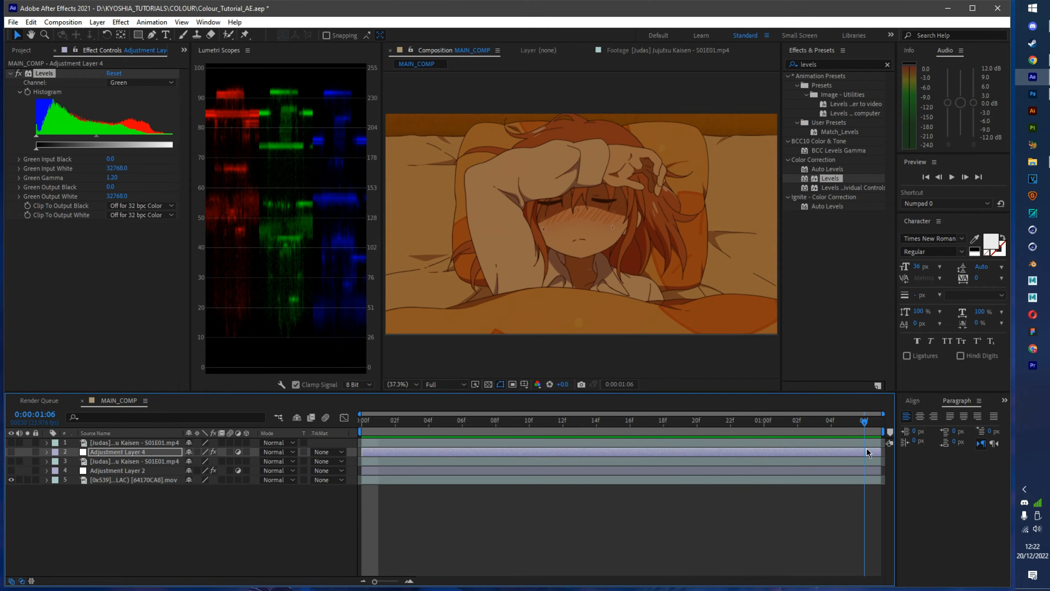
key("Home")
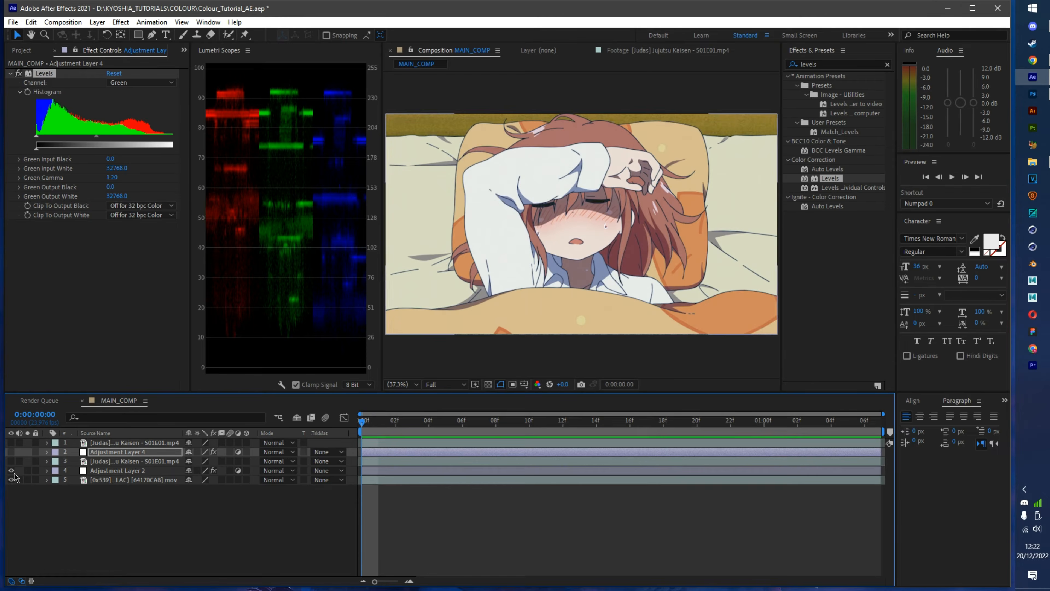
left_click(12, 471)
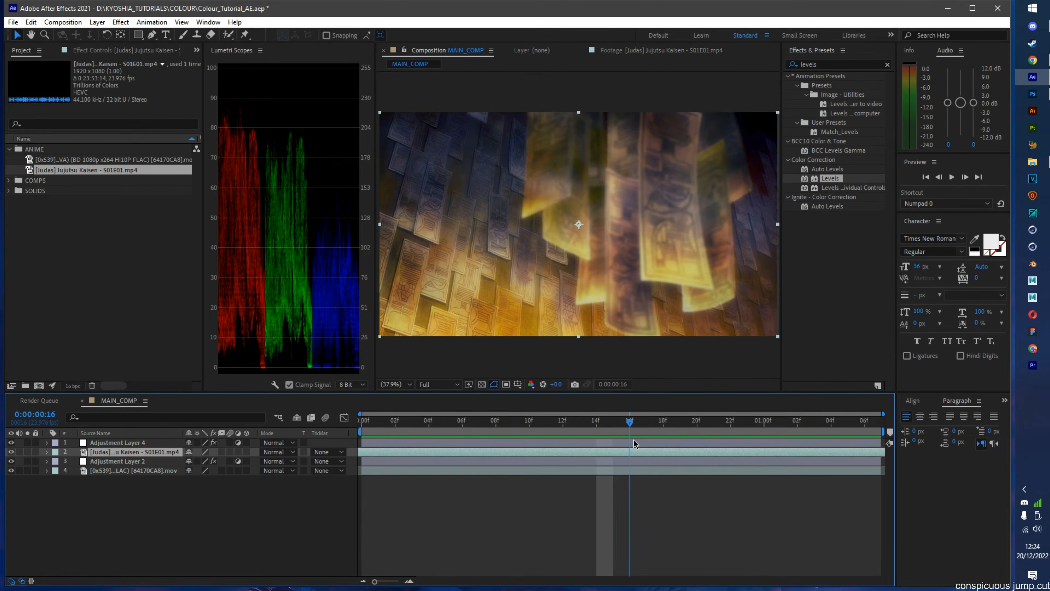
Set the project's colour depth to 16 bits per channel in the project settings.
key("Page_Down")
key("Page_Down")
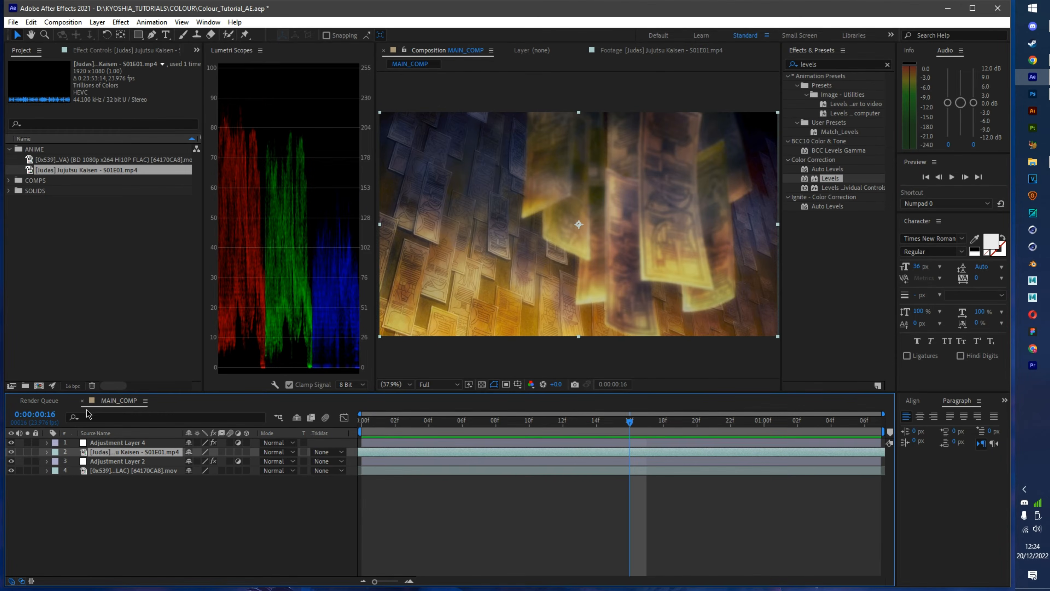
left_click(67, 389)
left_click(68, 388)
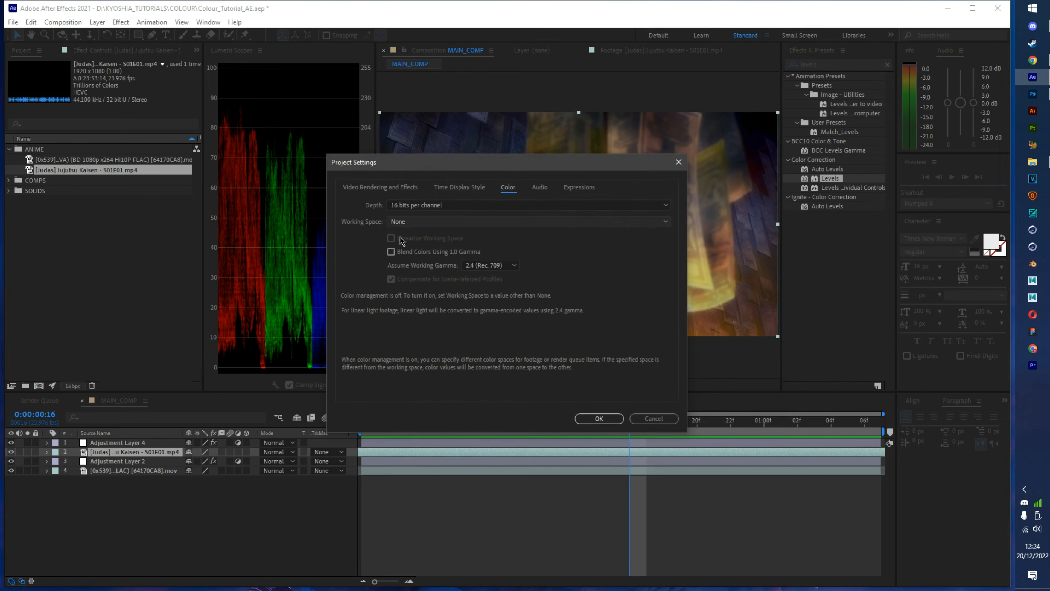
left_click(678, 164)
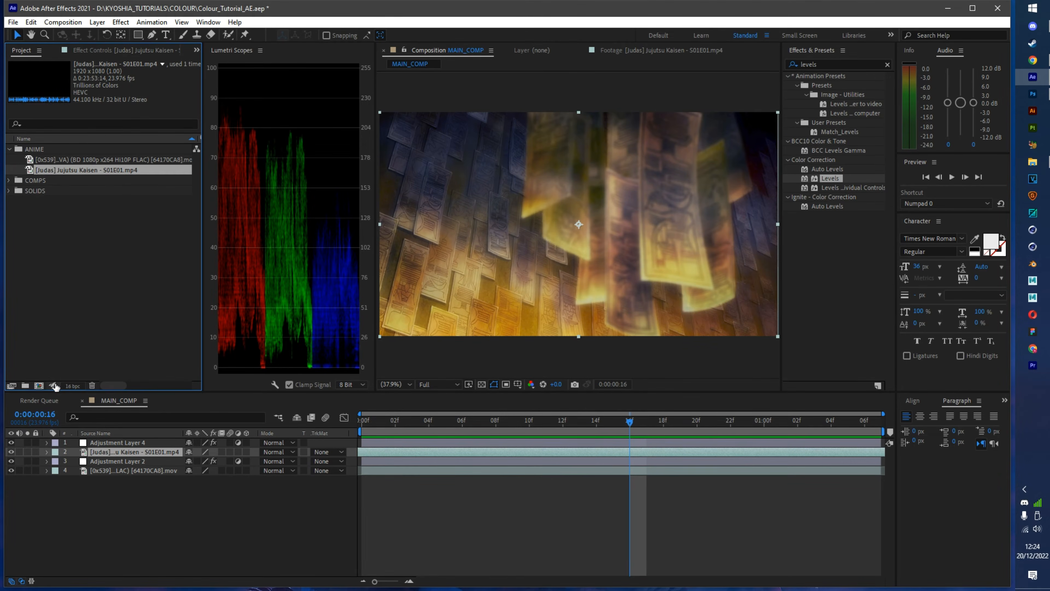
left_click(68, 386)
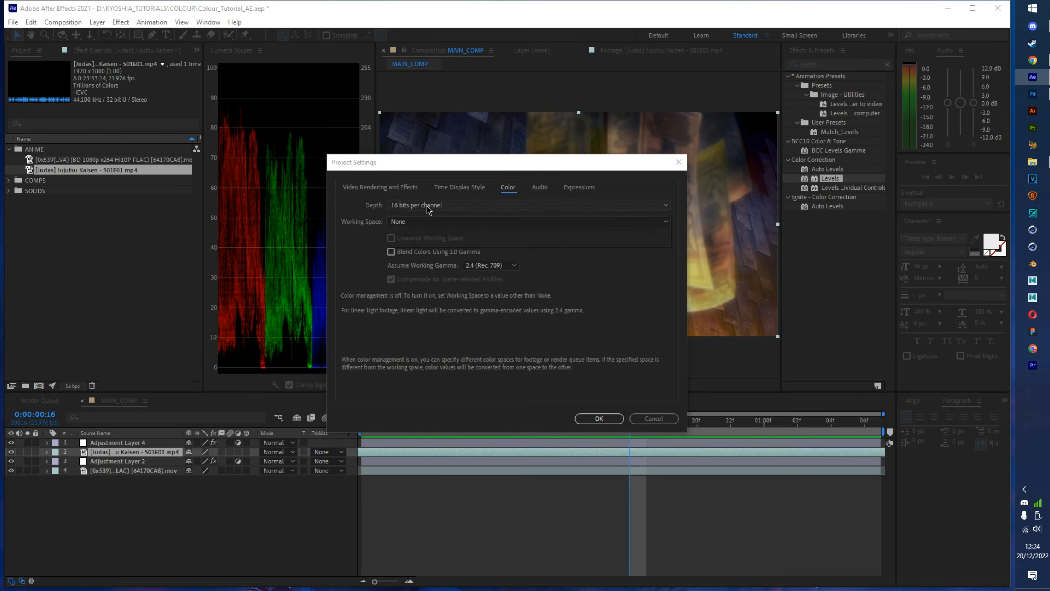
left_click(428, 206)
left_click(427, 226)
left_click(604, 418)
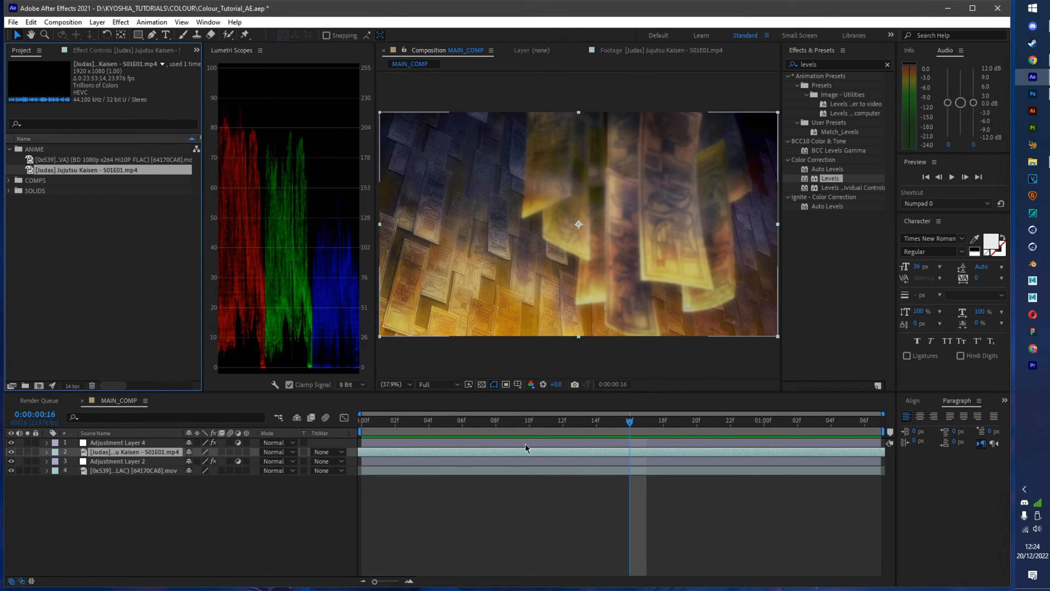
Play the talisman shot from the first frame and examine its details at 100% magnification.
left_click_drag(514, 424, 351, 429)
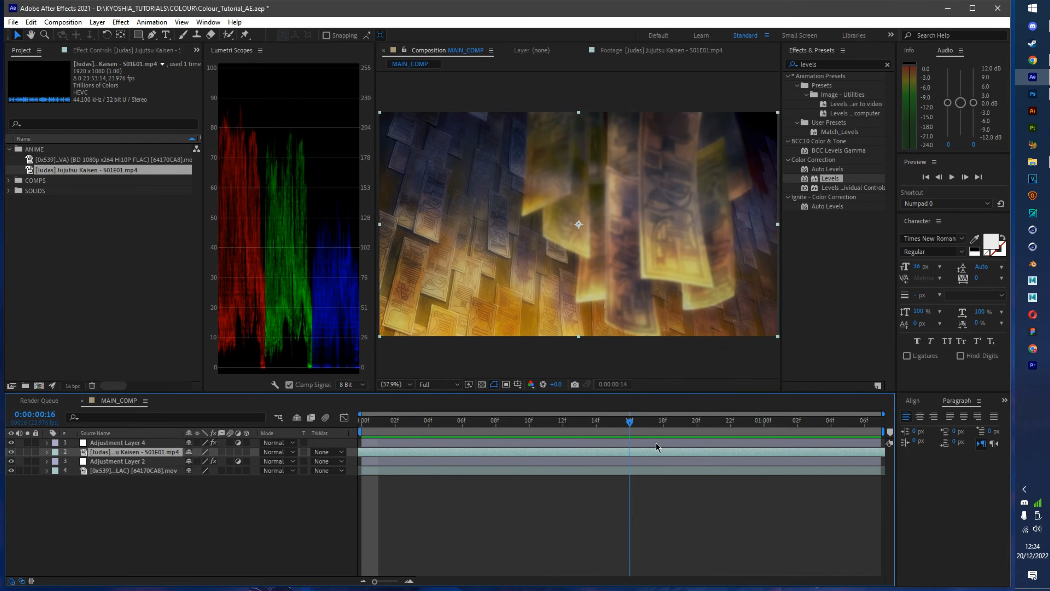
key("space")
scroll(469, 296, "up", 2)
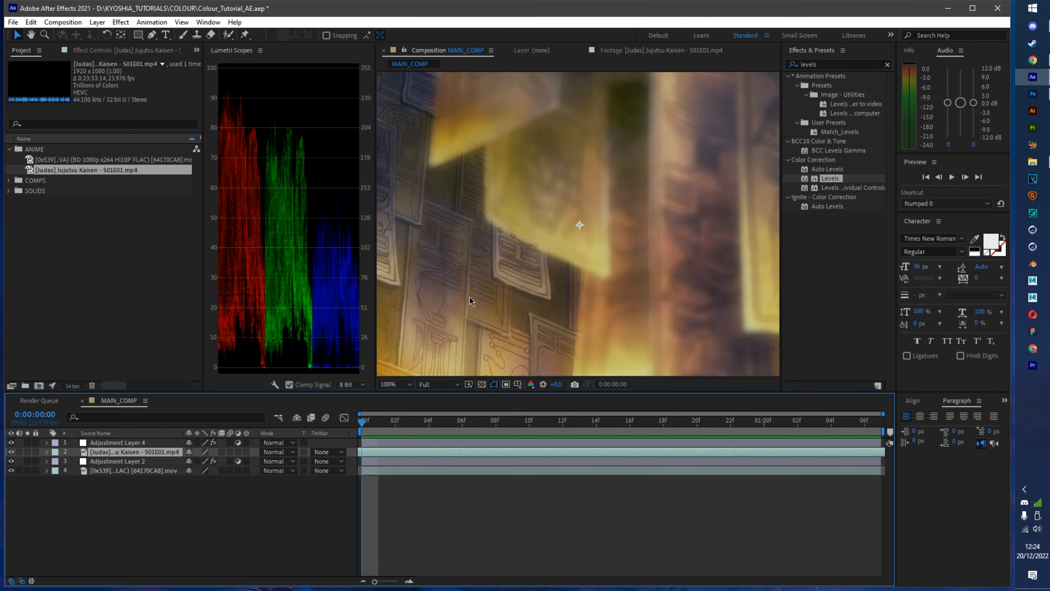
left_click_drag(455, 309, 657, 321)
left_click_drag(438, 340, 541, 293)
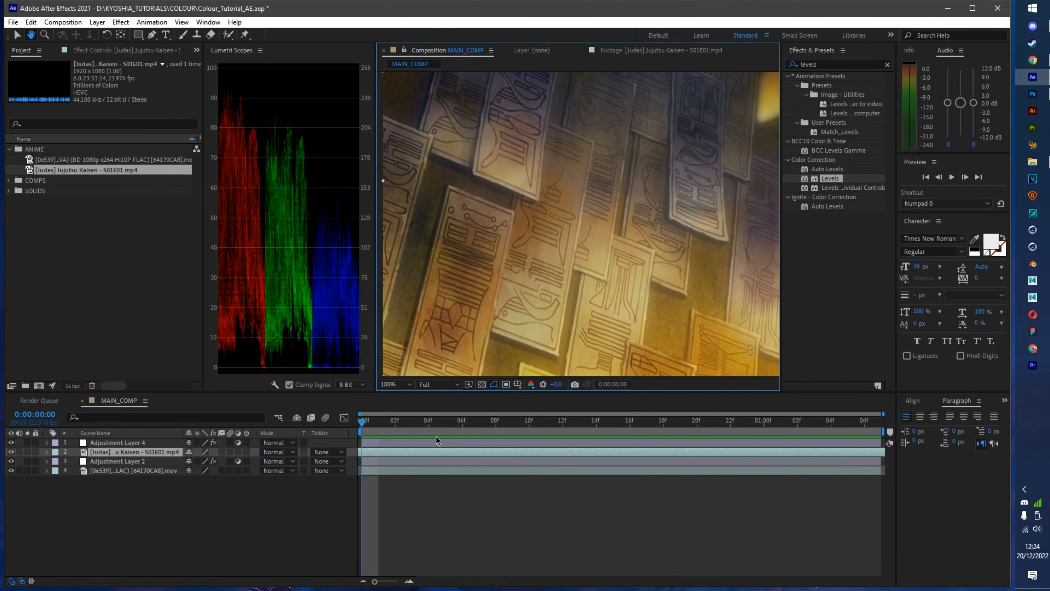
key("v")
Try the Stylize Mosaic effect on the Jujutsu Kaisen clip, check its first and last frames, and delete the effect.
left_click(829, 66)
left_click_drag(770, 64, 511, 91)
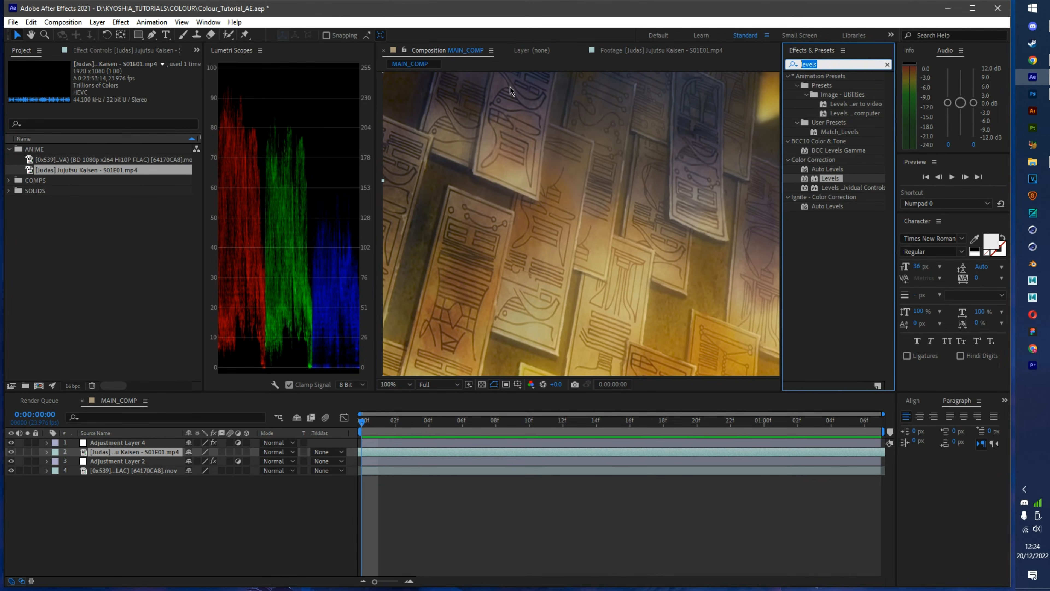
type("mosaic")
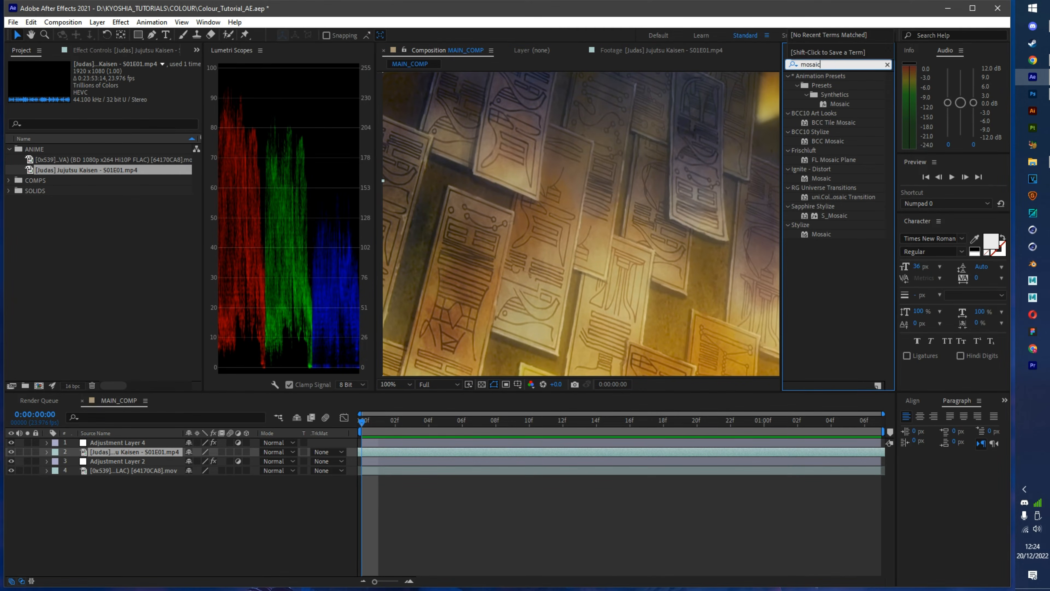
double_click(823, 234)
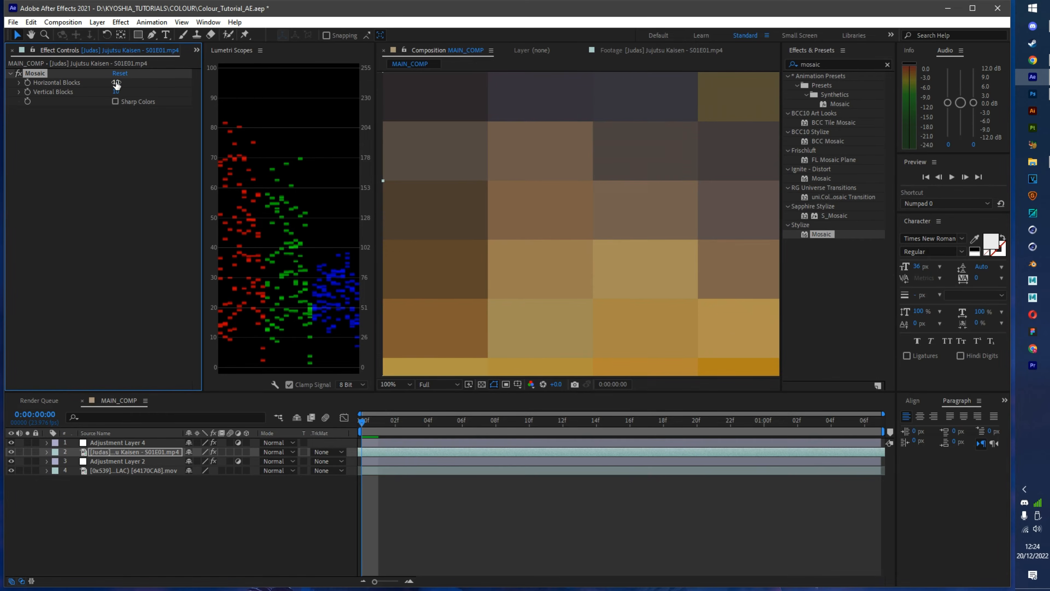
key("End")
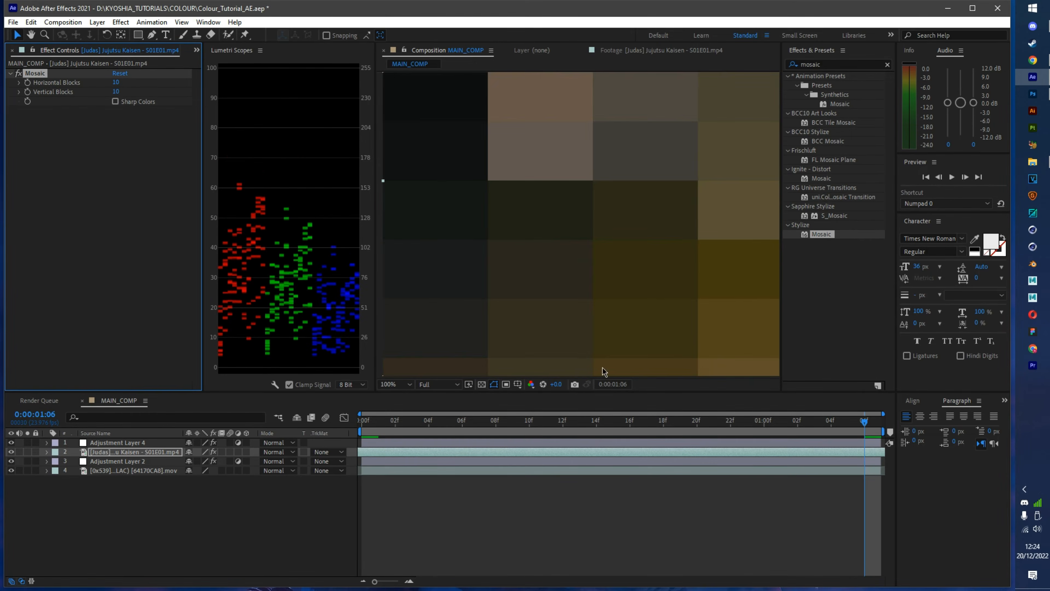
left_click_drag(529, 420, 360, 420)
key("Delete")
Try the Stylize Posterize effect on the Jujutsu Kaisen clip and delete the effect.
left_click(846, 64)
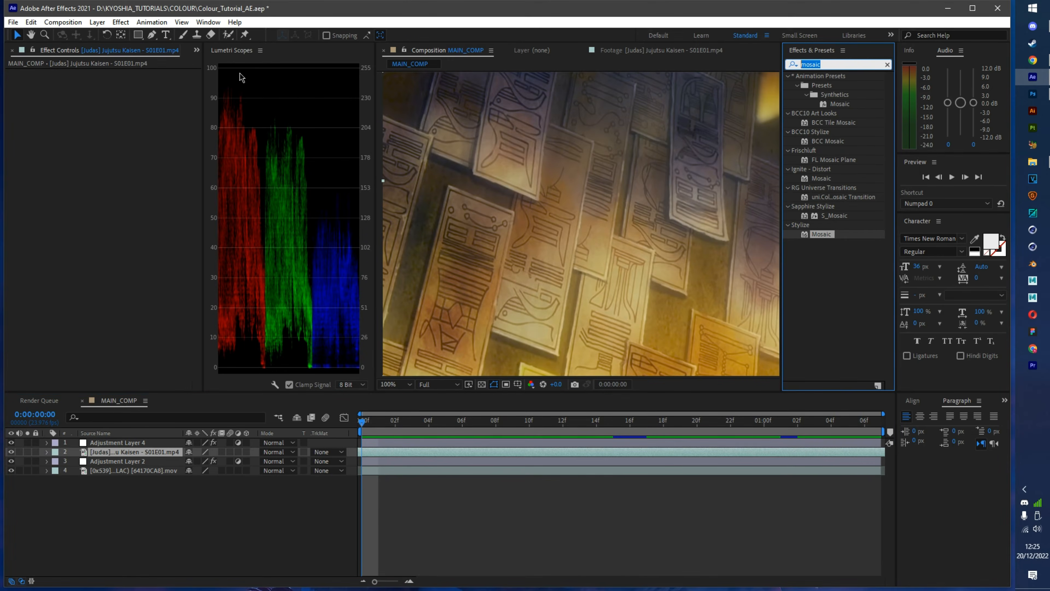
type("poster")
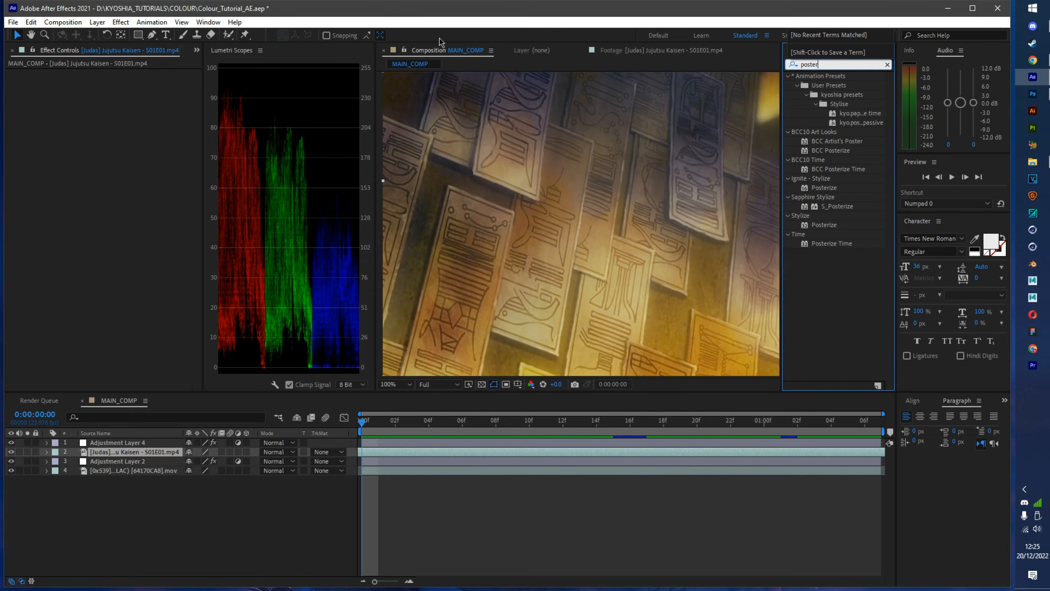
double_click(827, 224)
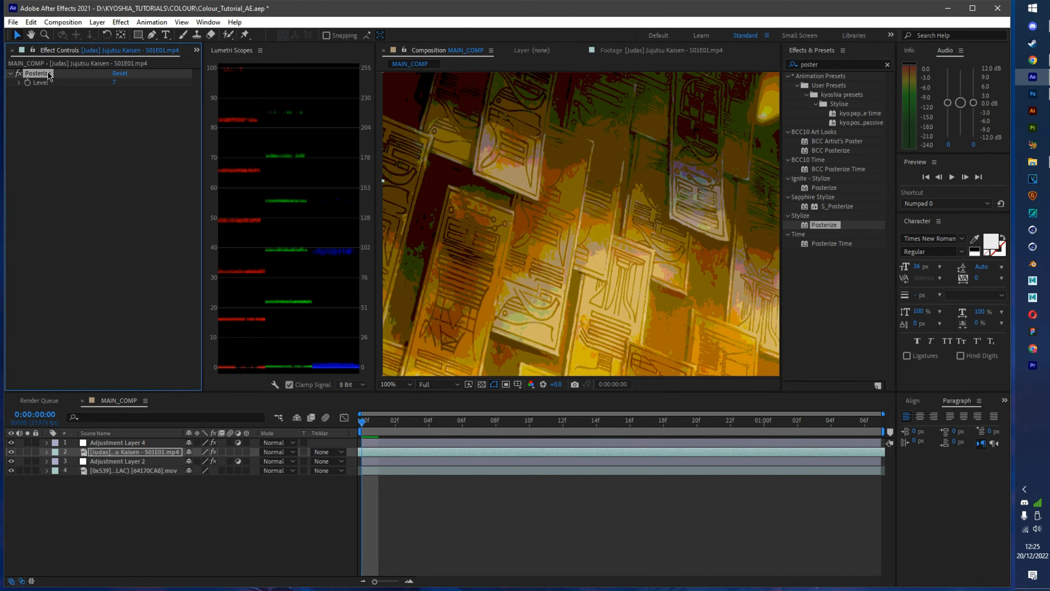
key("Delete")
Fit the composition in the viewer and hide Adjustment Layer 4 and the Jujutsu Kaisen clip to play the corrected first clip.
key("space")
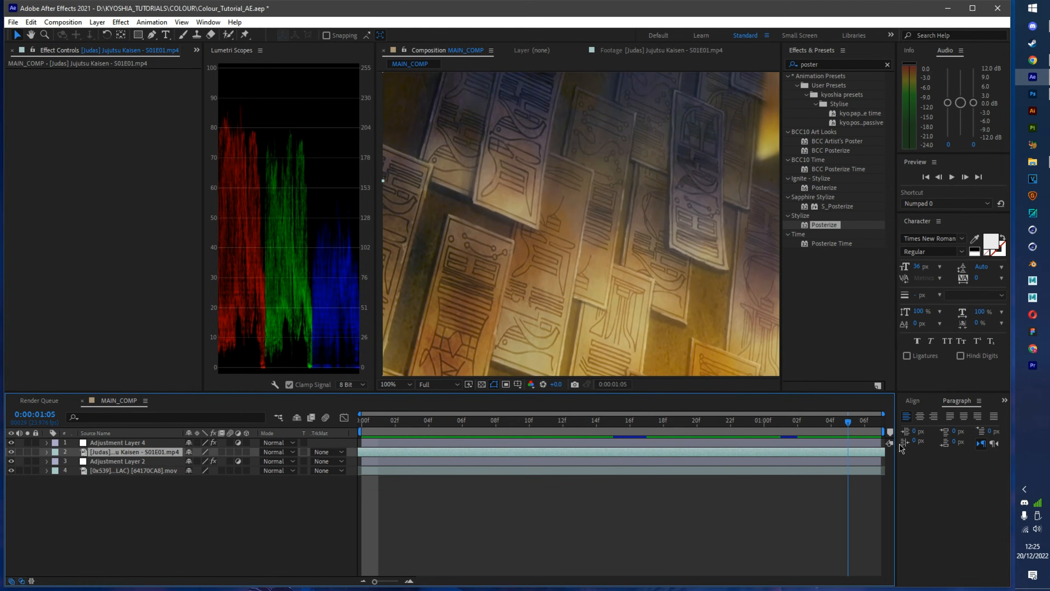
left_click(394, 385)
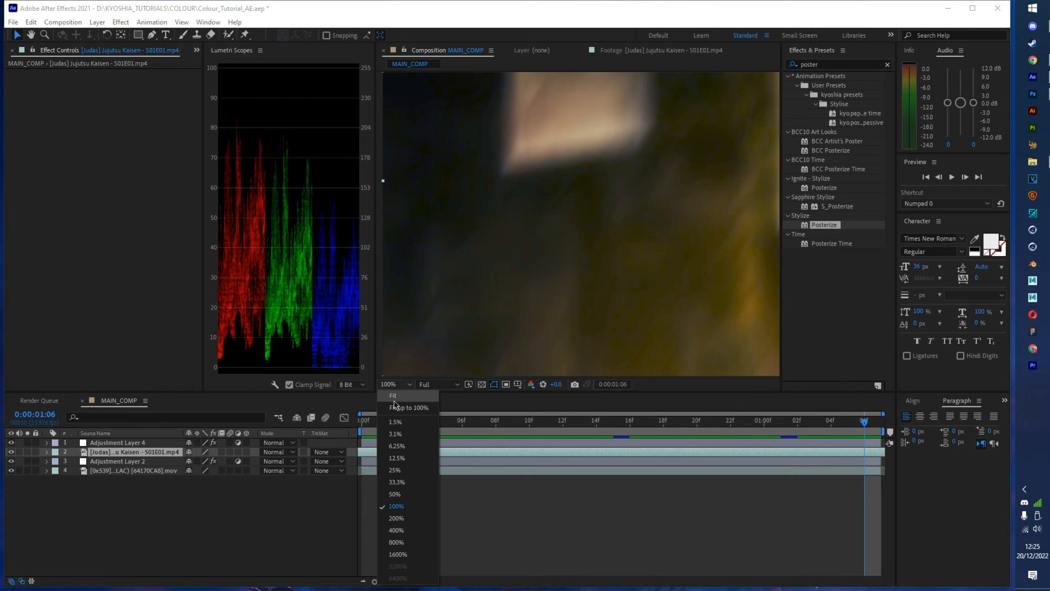
left_click(393, 397)
key("space")
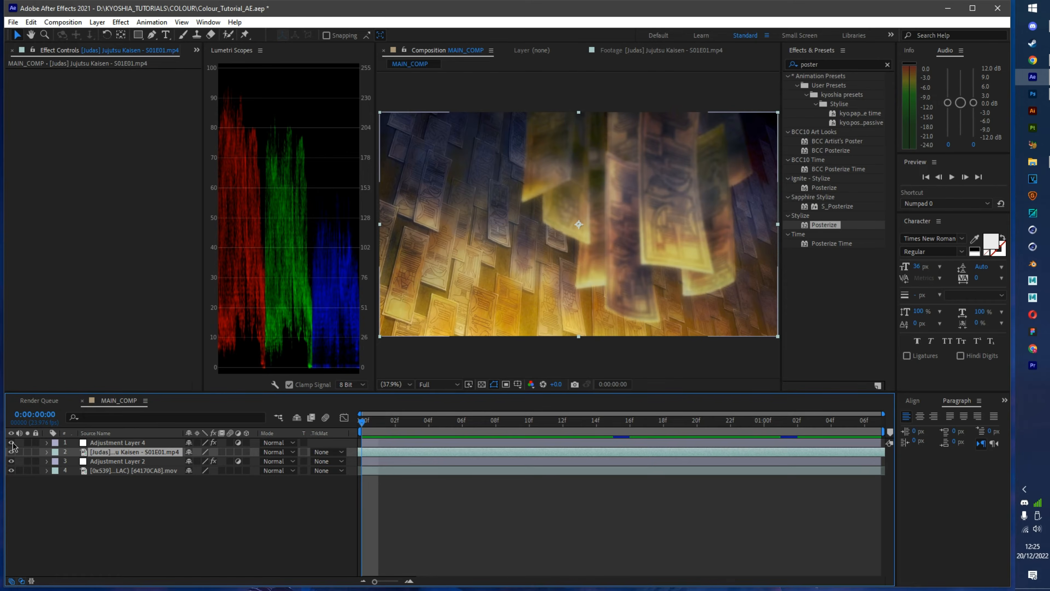
left_click_drag(11, 442, 11, 452)
key("space")
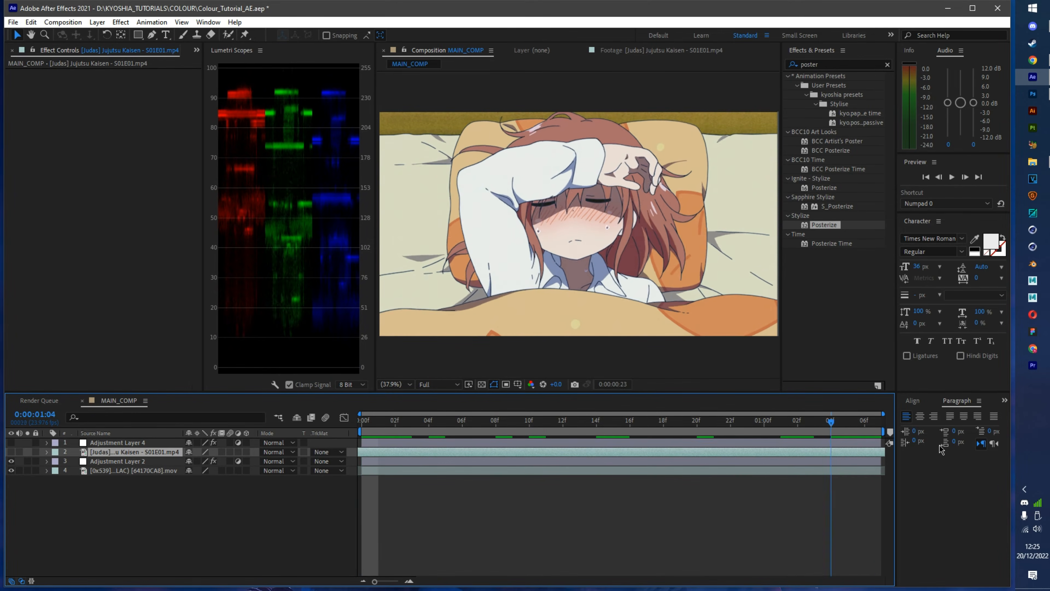
Add a new adjustment layer directly above Adjustment Layer 2 and save the project.
left_click(787, 460)
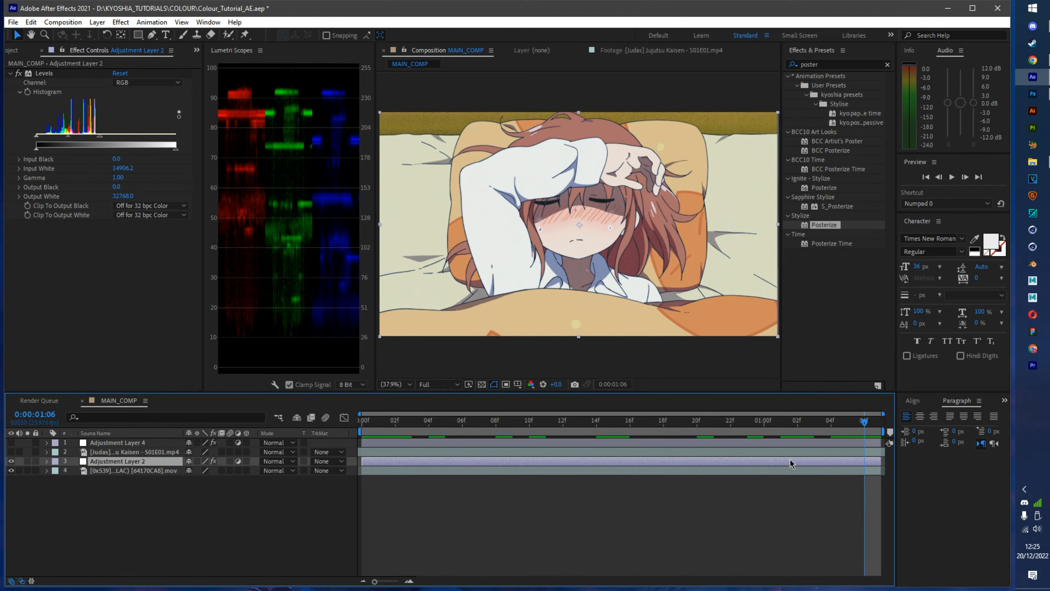
key("ctrl+alt+y")
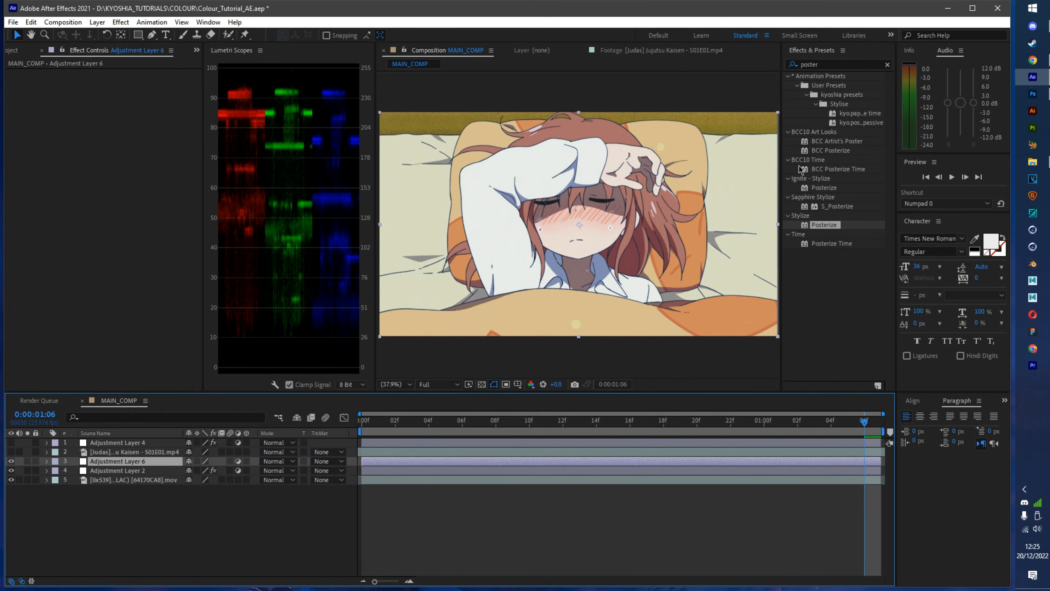
left_click(849, 66)
left_click(663, 103)
key("ctrl+s")
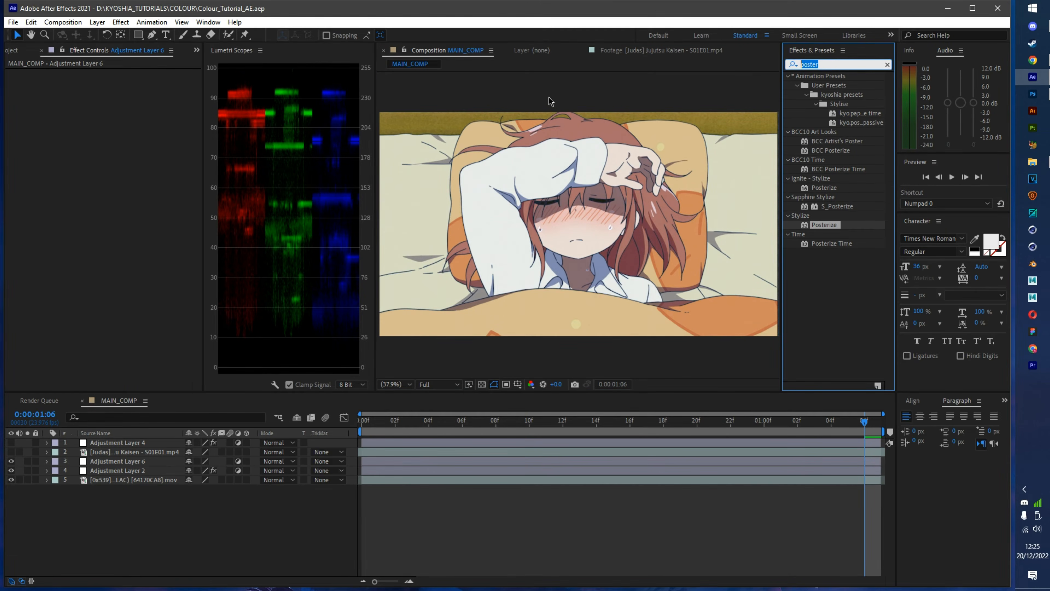
Find the Lumetri Color effect, apply it to the new adjustment layer and preview the shot.
type("lumetri")
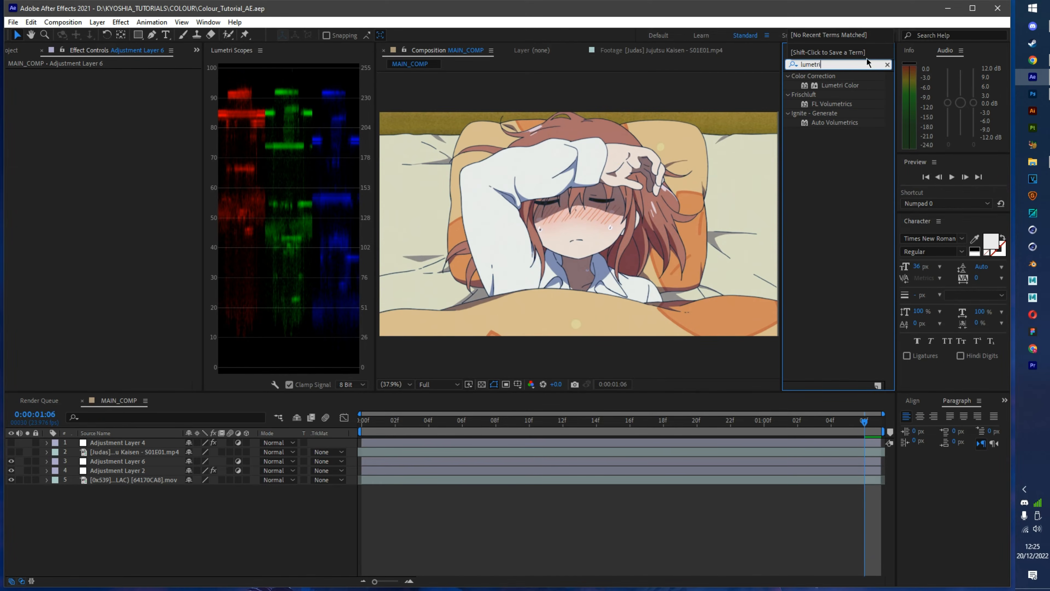
left_click(839, 86)
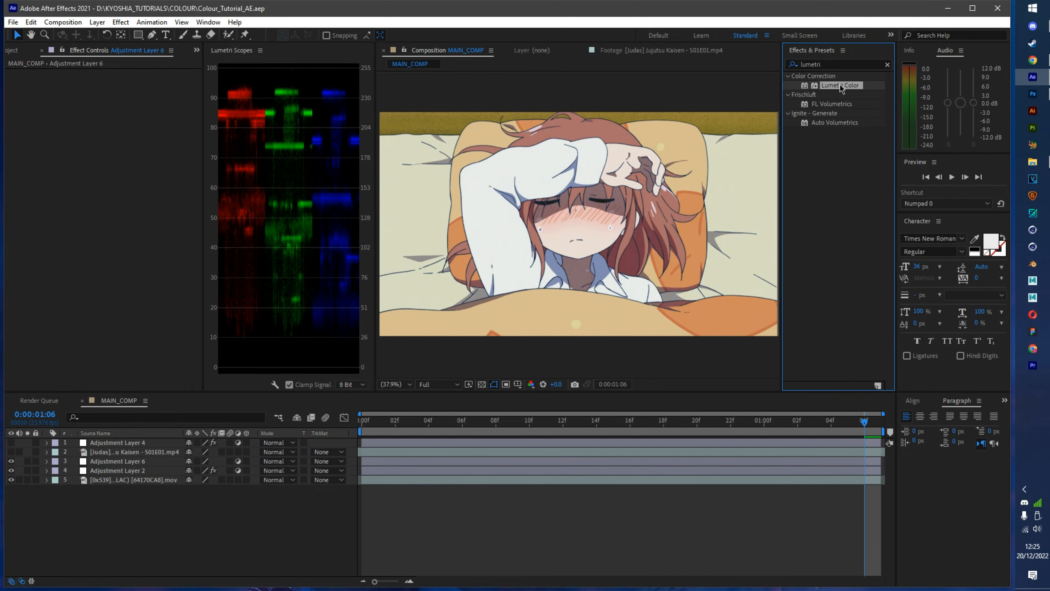
left_click_drag(845, 89, 778, 459)
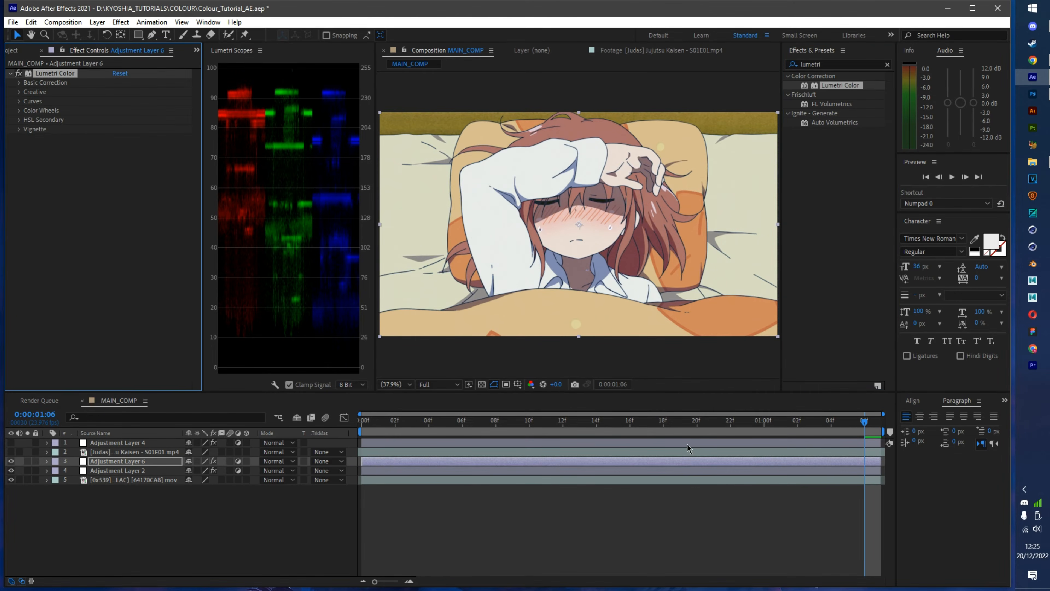
left_click(694, 432)
key("space")
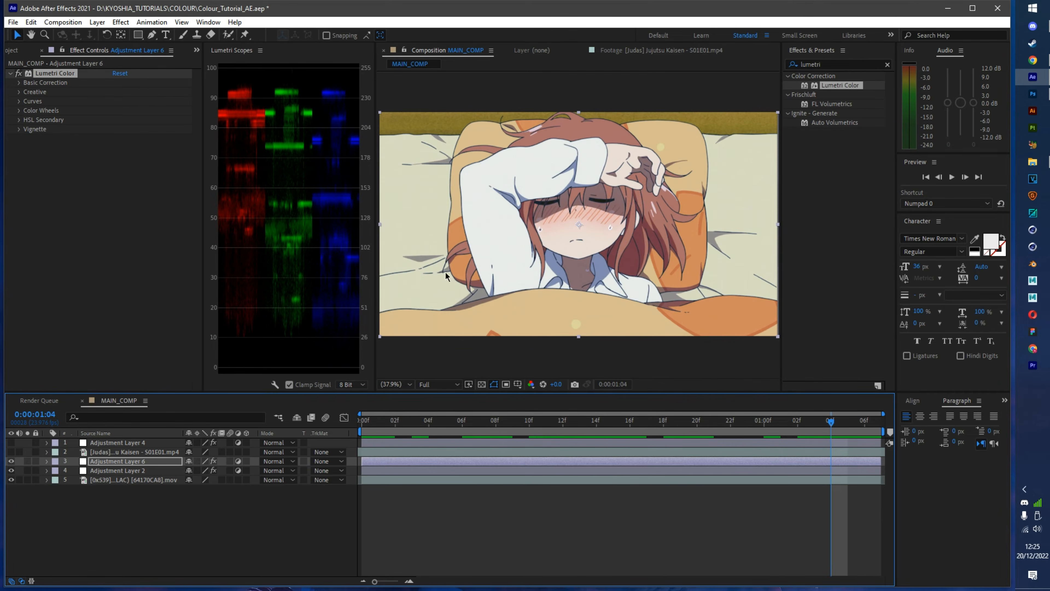
Raise the Vibrance in Lumetri Color's Creative adjustments to 100.
left_click(18, 92)
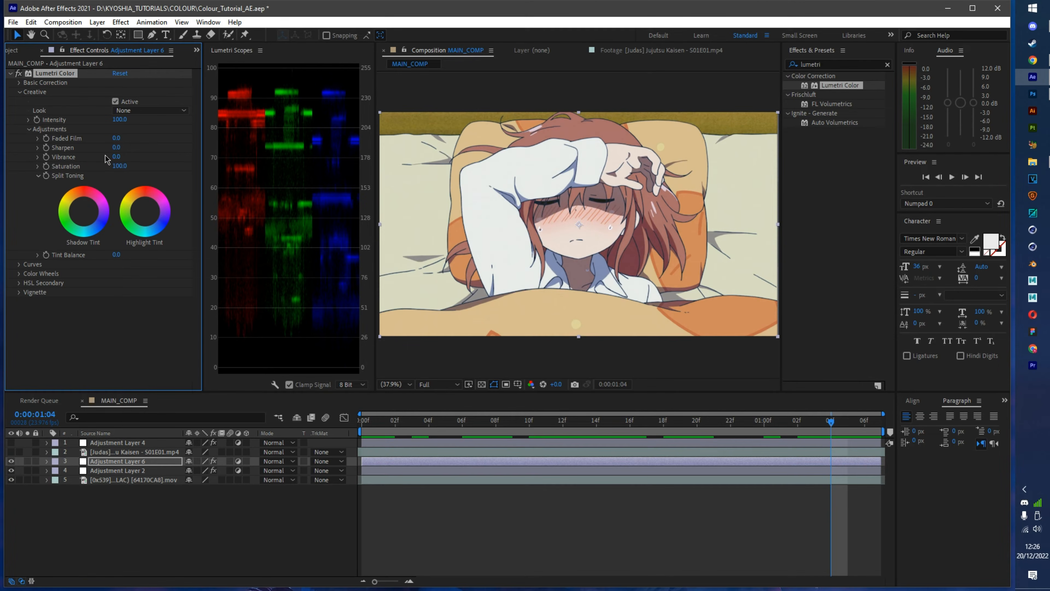
left_click_drag(119, 156, 180, 154)
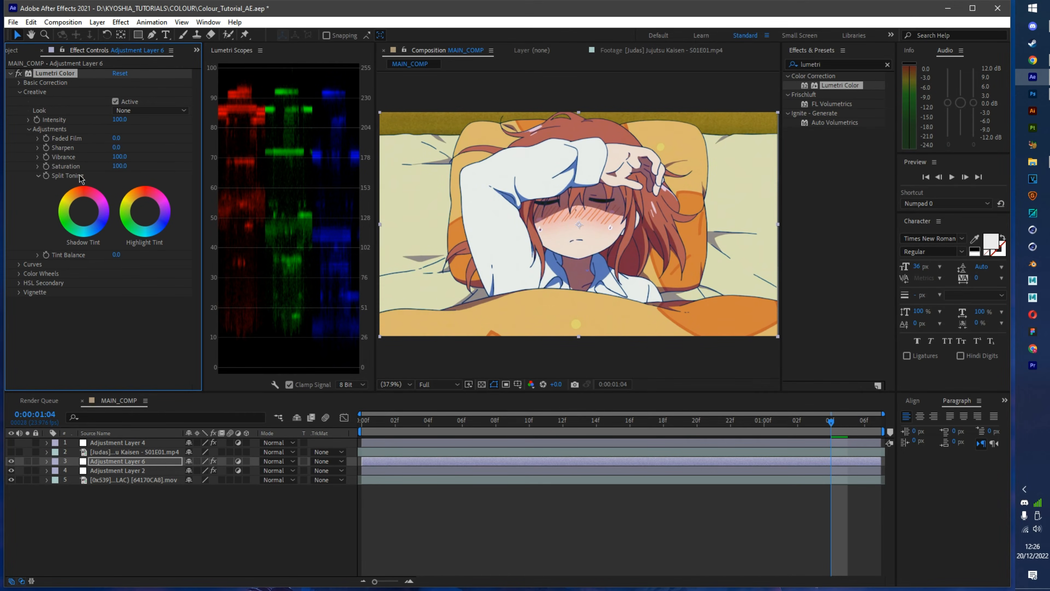
Try a gentle S-shaped RGB curve in Lumetri Color, lowering the shadows and lifting the highlights, and undo it.
left_click(19, 264)
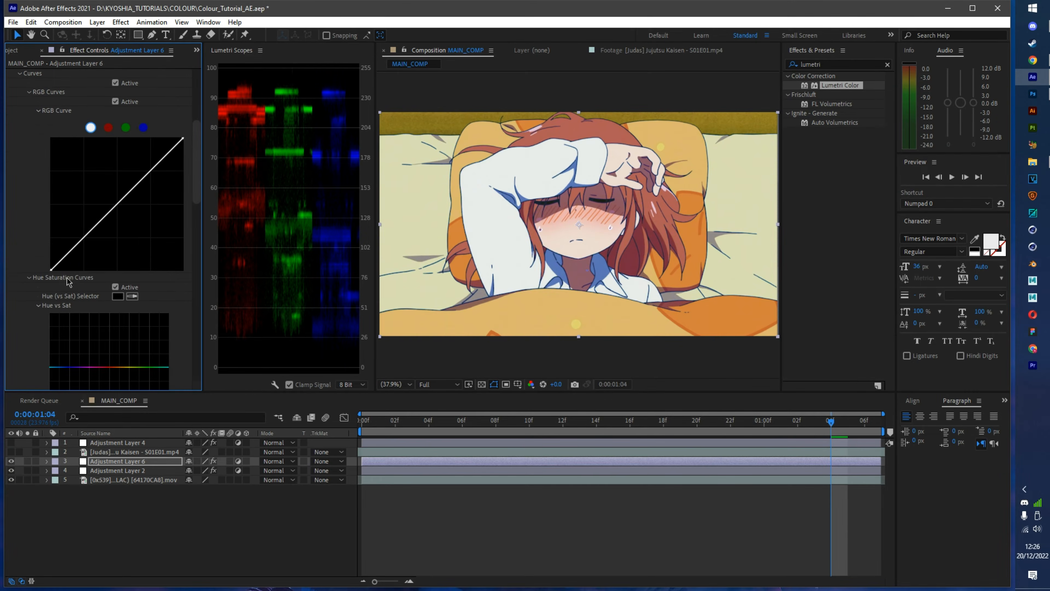
mouse_move(91, 244)
left_mouse_down()
mouse_move(107, 257)
mouse_move(104, 295)
mouse_move(111, 290)
mouse_move(101, 267)
mouse_move(71, 254)
mouse_move(81, 251)
left_mouse_up()
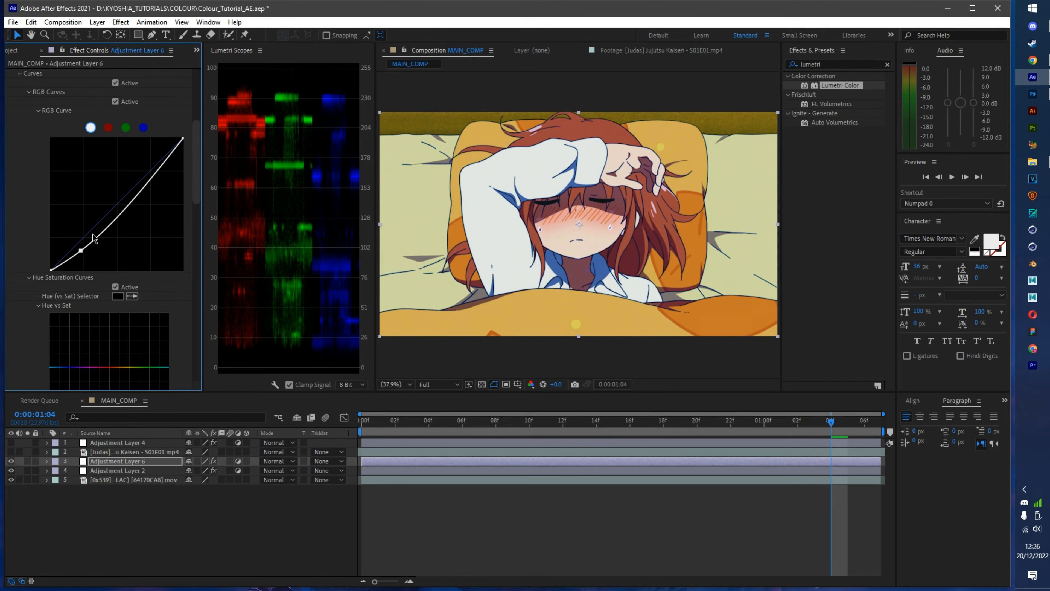
mouse_move(149, 188)
left_mouse_down()
mouse_move(140, 166)
mouse_move(148, 181)
mouse_move(138, 177)
left_mouse_up()
scroll(75, 247, "up", 2)
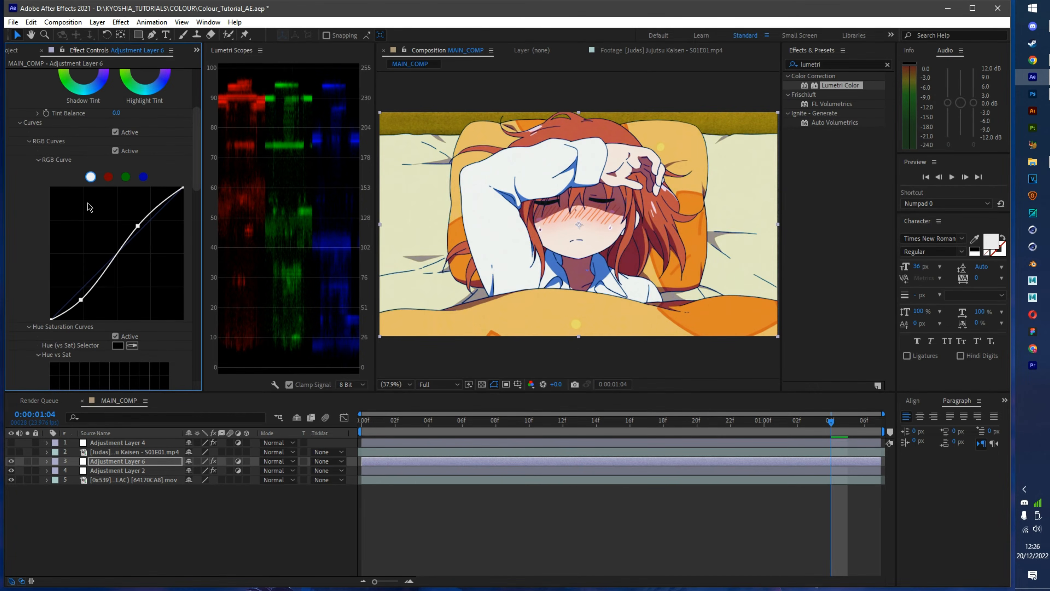
key("ctrl+z")
key("ctrl+z")
key("ctrl+z")
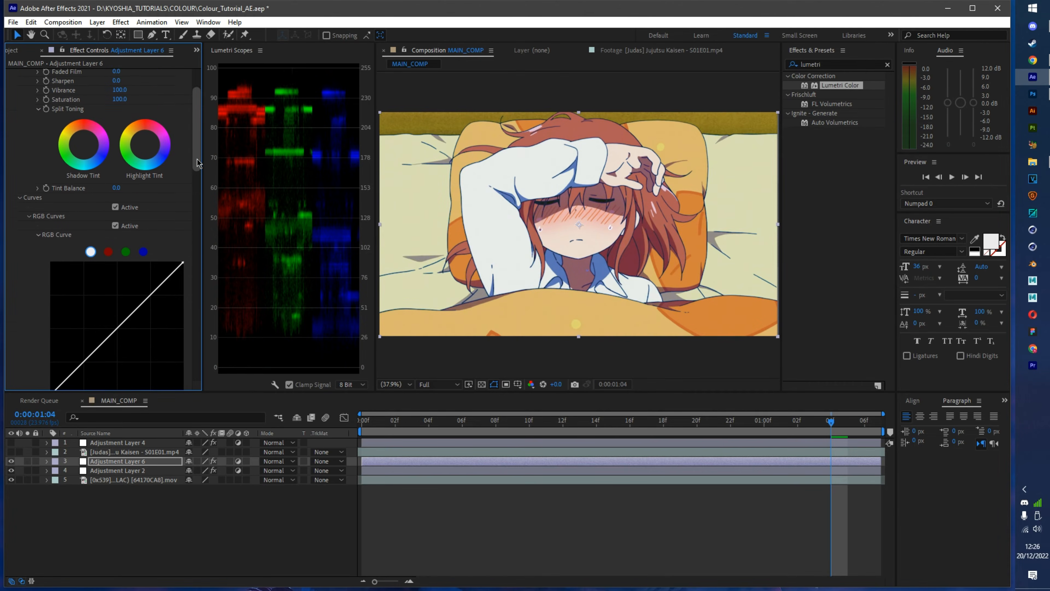
left_click_drag(200, 182, 194, 141)
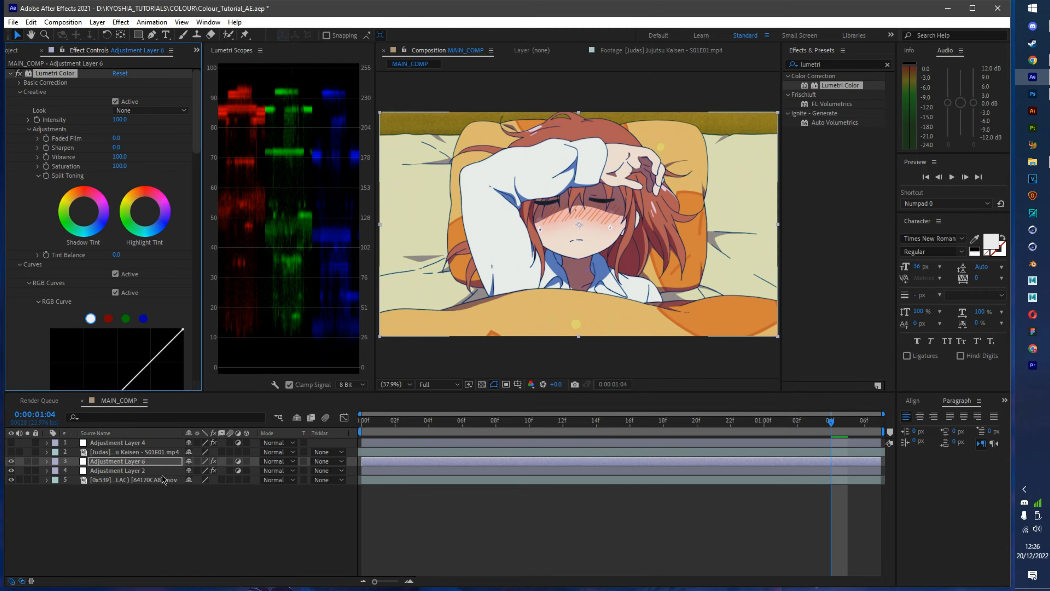
Reveal Adjustment Layer 6's opacity and toggle Adjustment Layer 2 off and on to compare the shot without its Levels correction.
key("t")
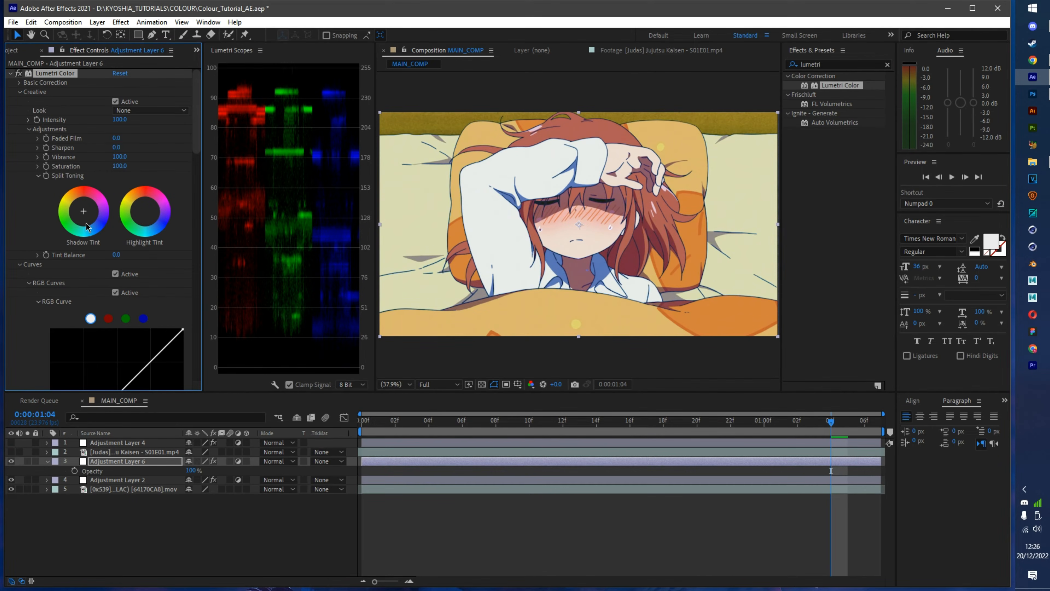
left_click(11, 479)
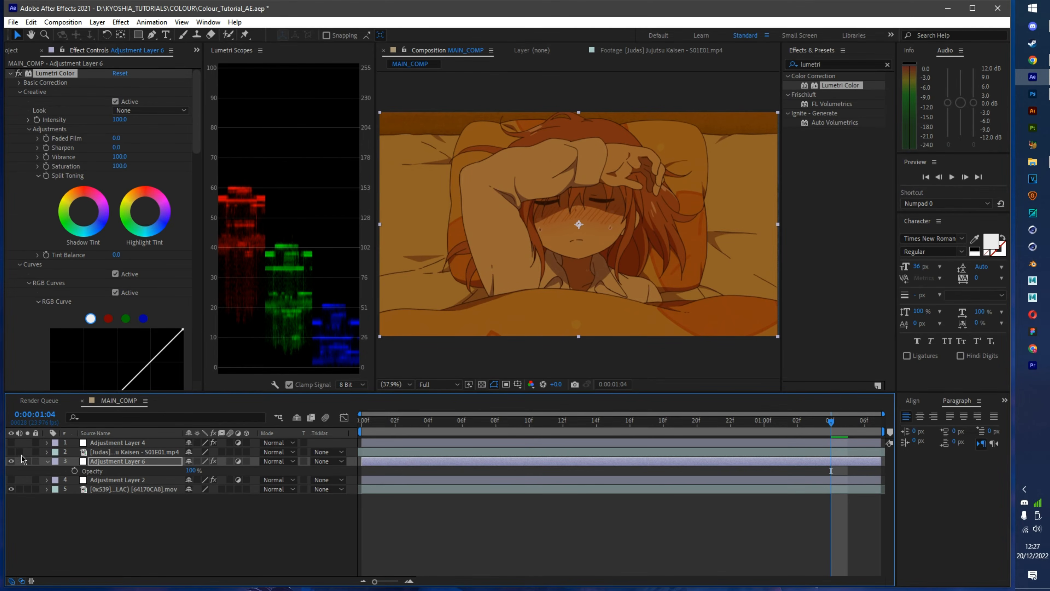
left_click(11, 480)
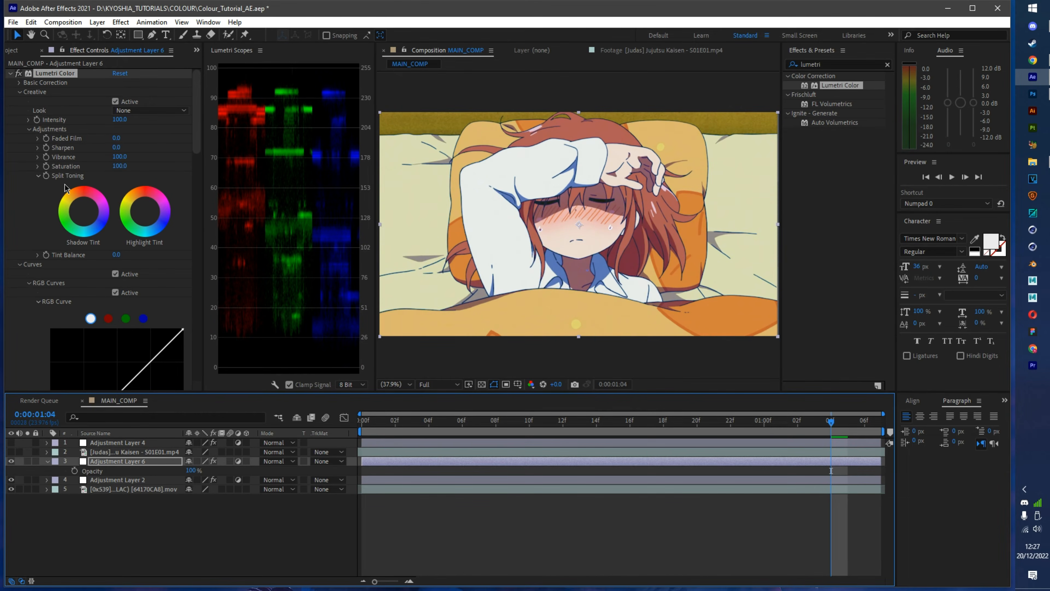
scroll(68, 188, "down", 5)
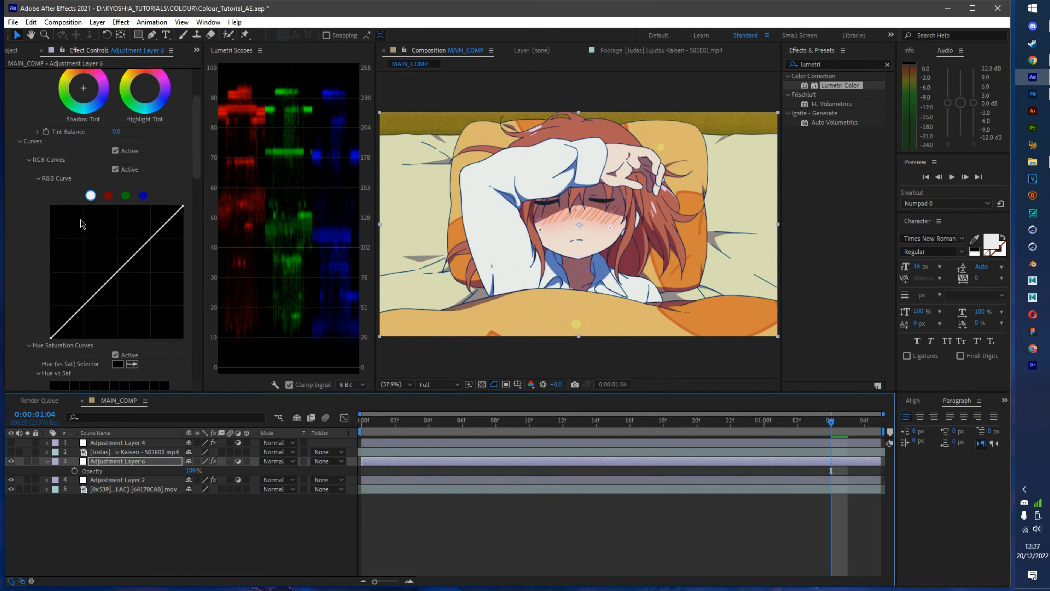
scroll(81, 224, "down", 3)
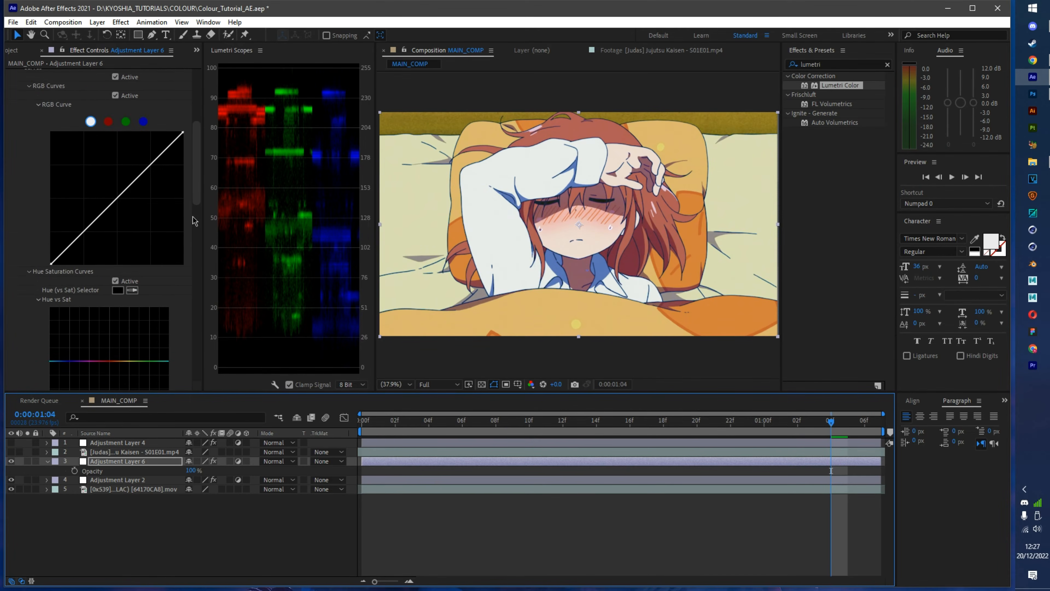
scroll(96, 283, "up", 8)
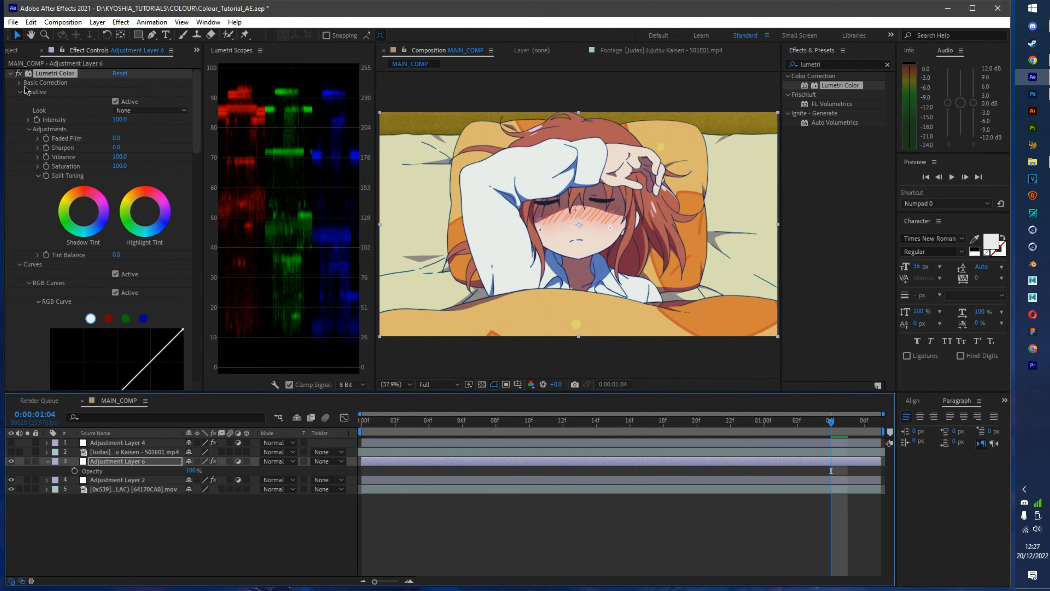
Add a Levels effect to Adjustment Layer 6 below Lumetri Color and raise its blue gamma to 1.20.
left_click(10, 72)
left_click(840, 64)
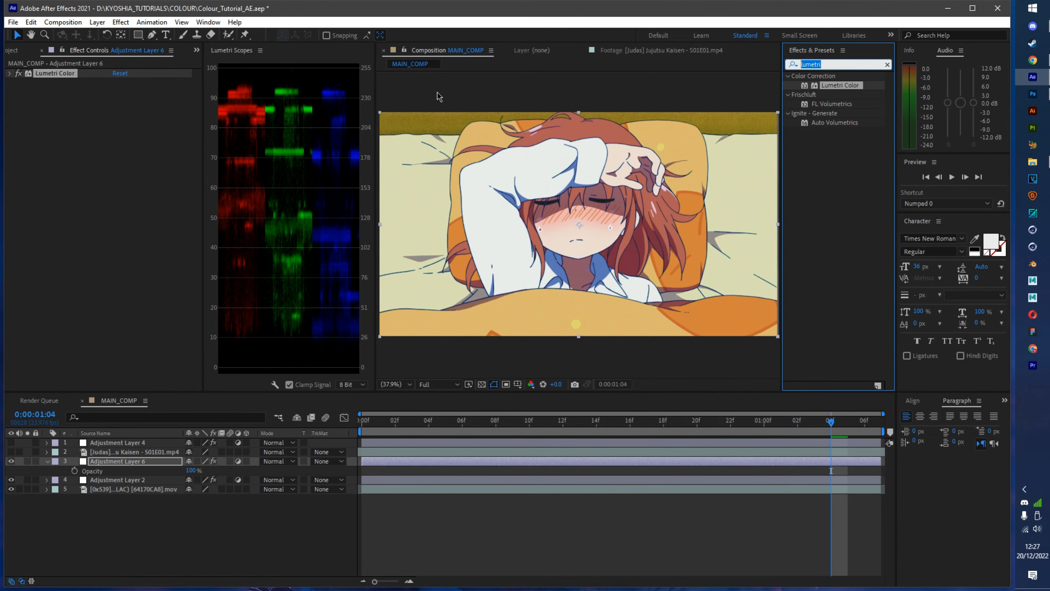
type("levels")
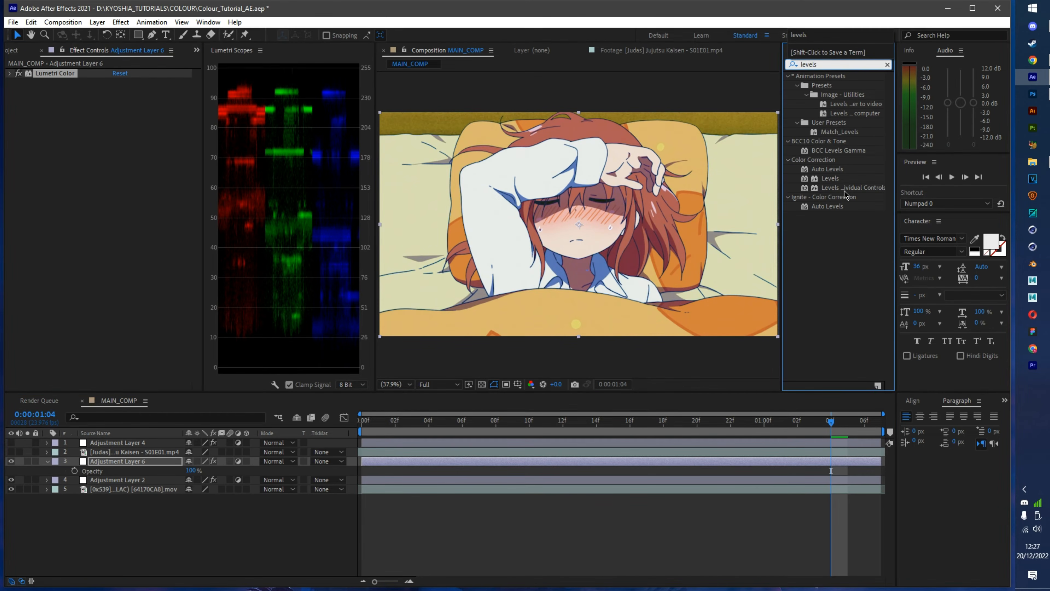
left_click_drag(830, 178, 71, 225)
left_click(124, 92)
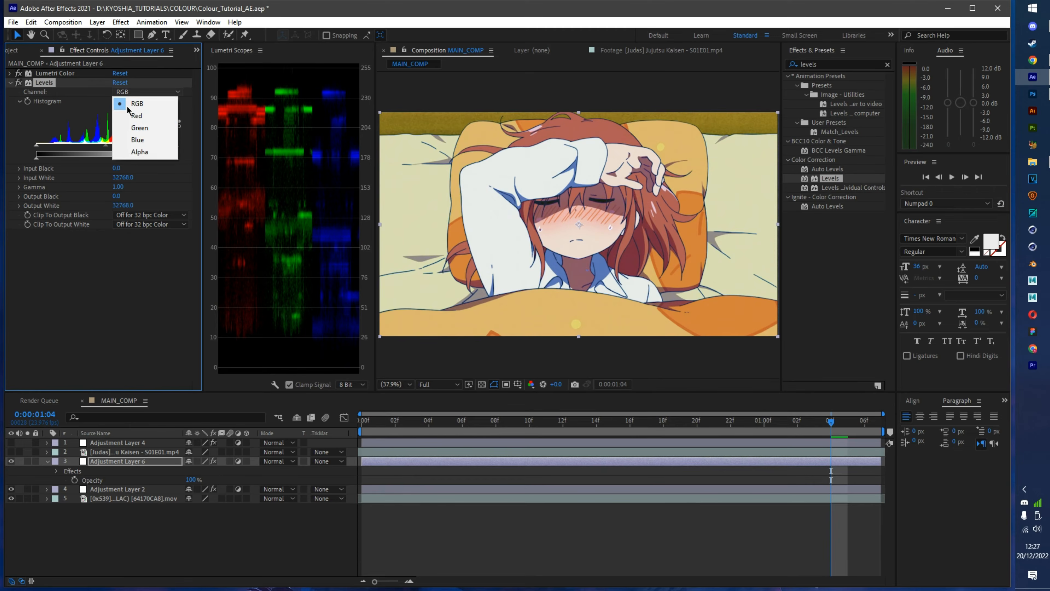
left_click(126, 141)
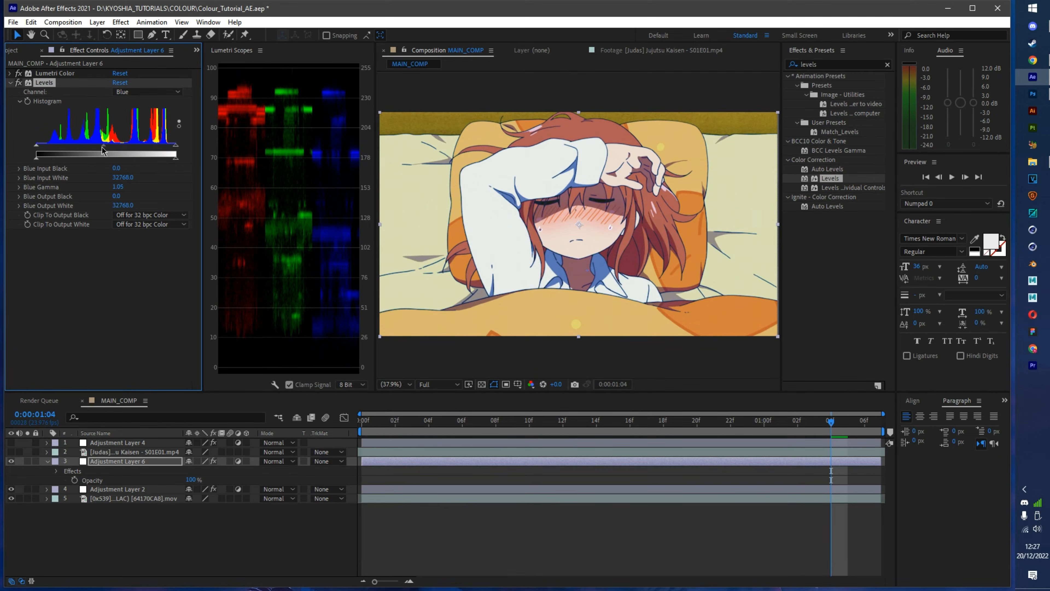
left_click_drag(102, 148, 97, 150)
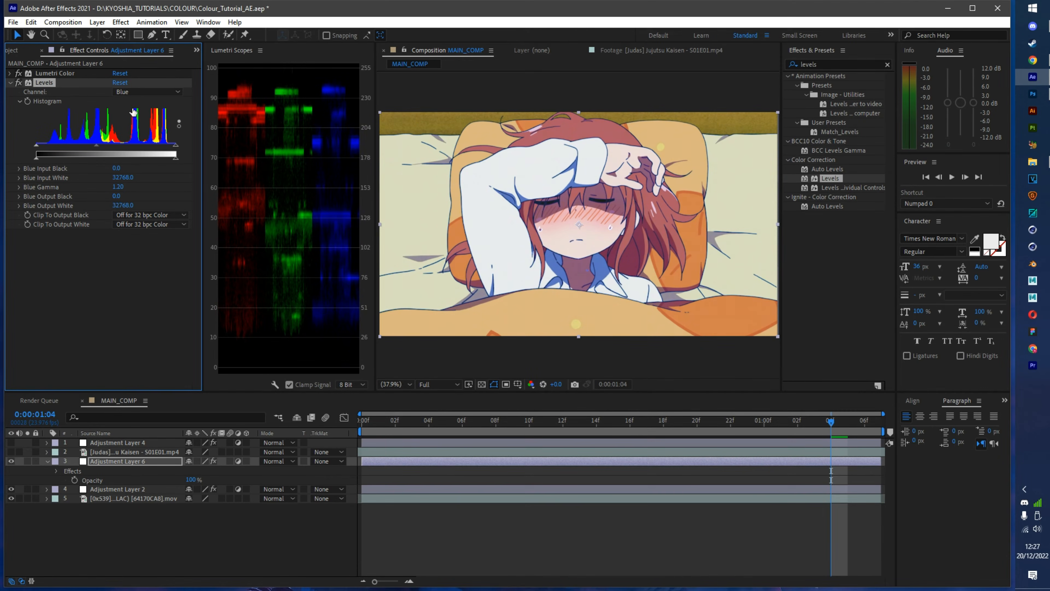
Adjust the red gamma in Adjustment Layer 6's Levels and lower the green gamma to about 0.68.
left_click(136, 92)
left_click(126, 116)
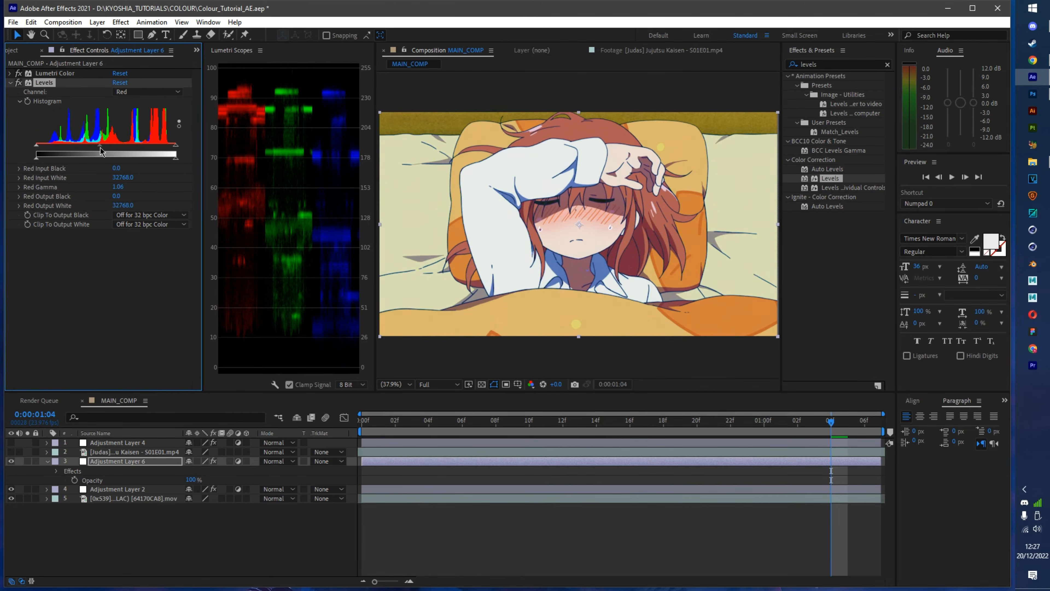
left_click_drag(101, 150, 124, 145)
left_click(127, 92)
left_click(124, 127)
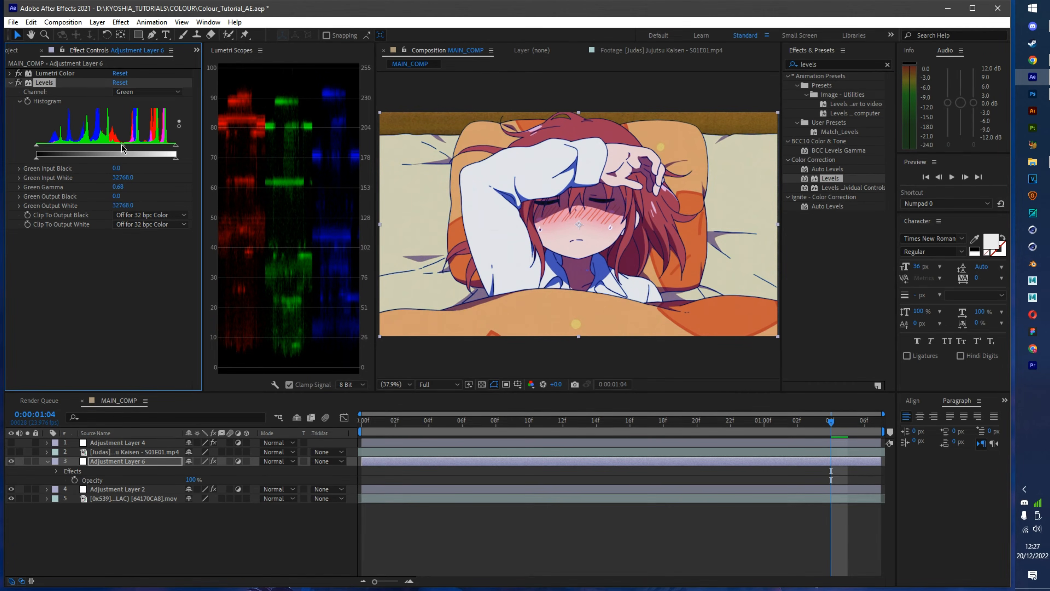
Find the S_HueSatBright effect, add it to Adjustment Layer 6 and reduce its Saturation to about 0.68.
left_click(836, 64)
type("sat")
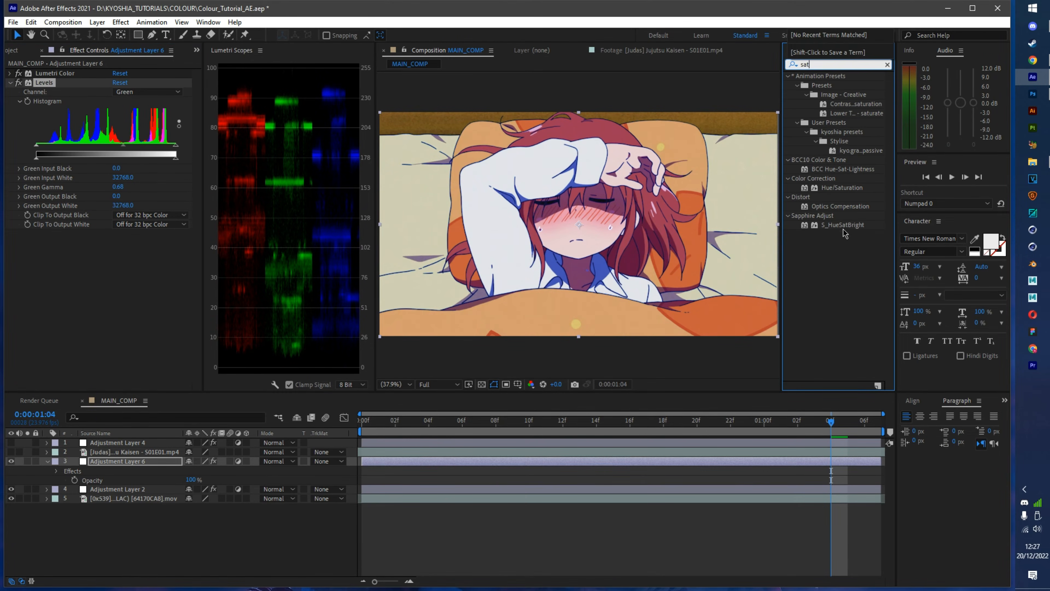
left_click_drag(844, 226, 143, 239)
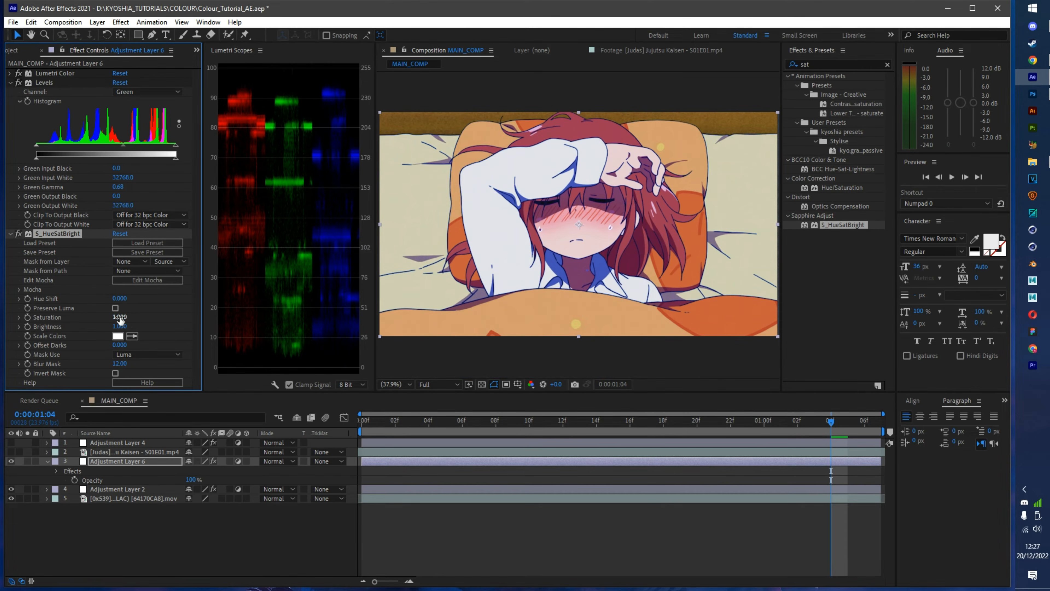
left_click_drag(120, 317, 97, 320)
left_click_drag(97, 320, 106, 322)
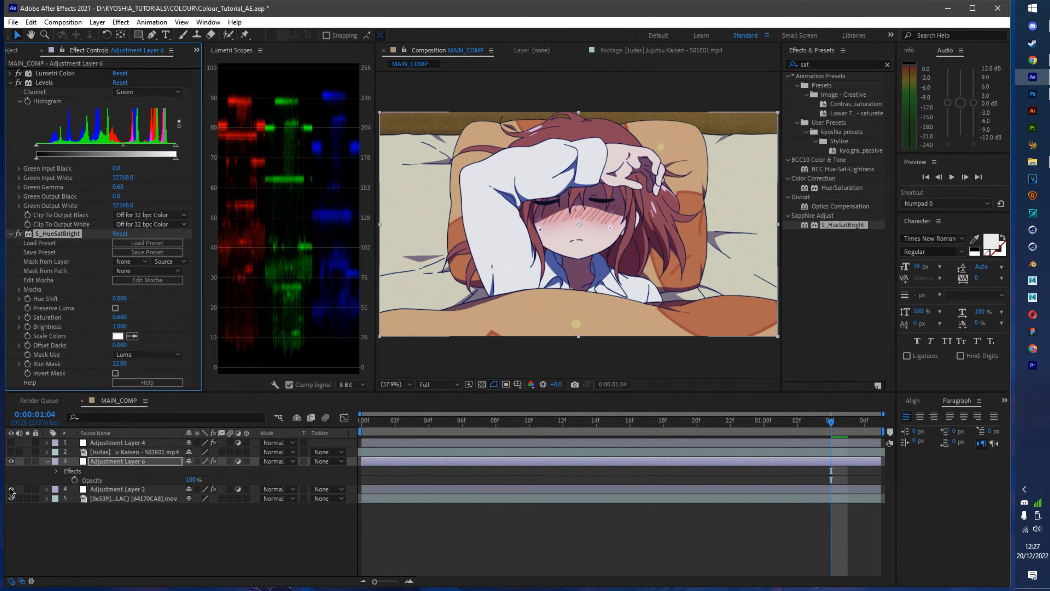
Play the graded shot with Adjustment Layer 2 hidden and again with it visible to compare the two looks.
left_click(12, 489)
left_click(11, 490)
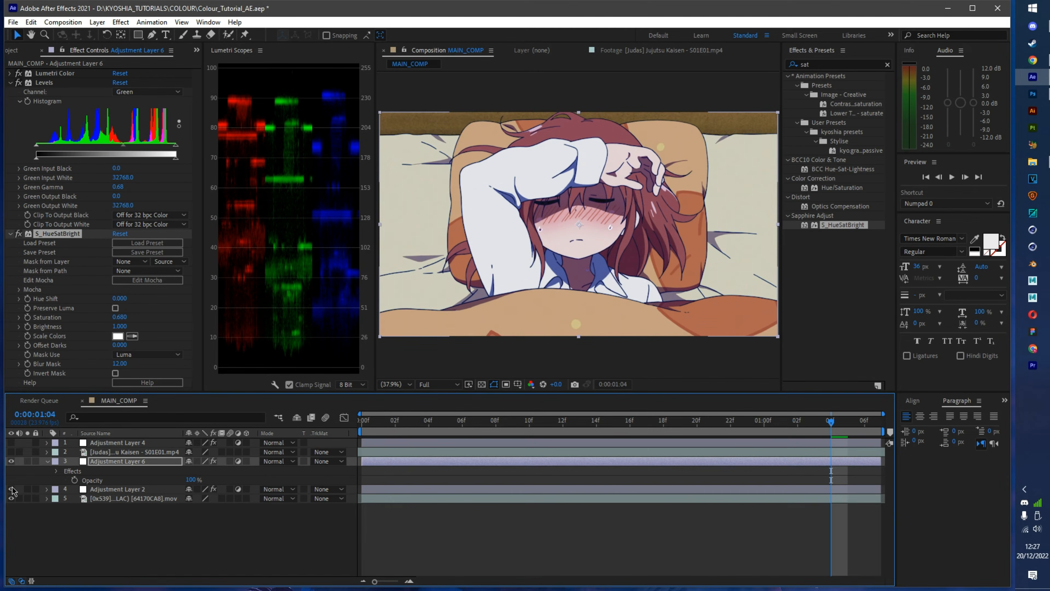
left_click(11, 490)
left_click_drag(400, 421, 689, 422)
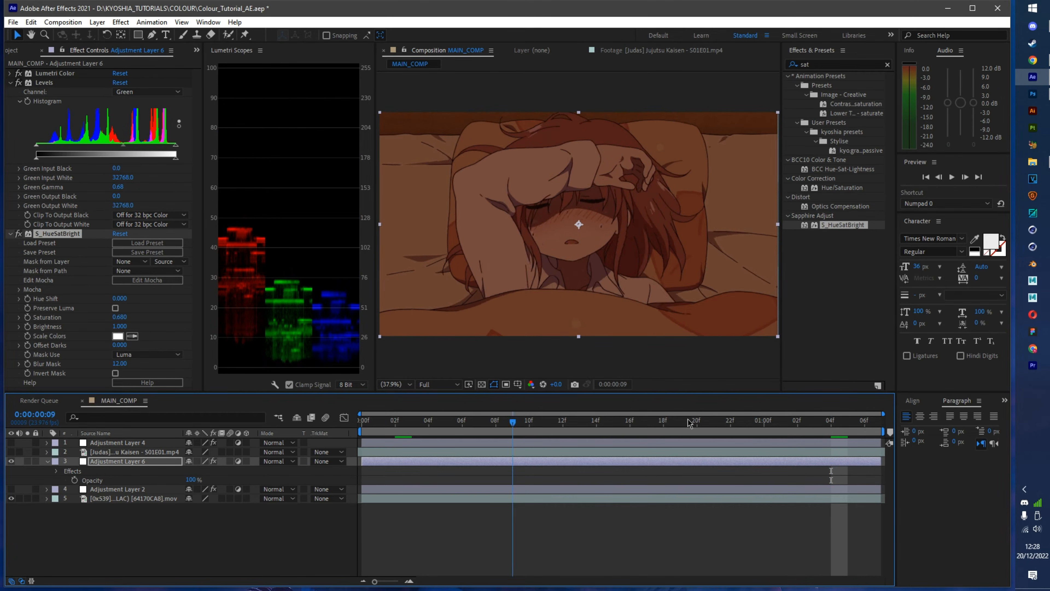
key("space")
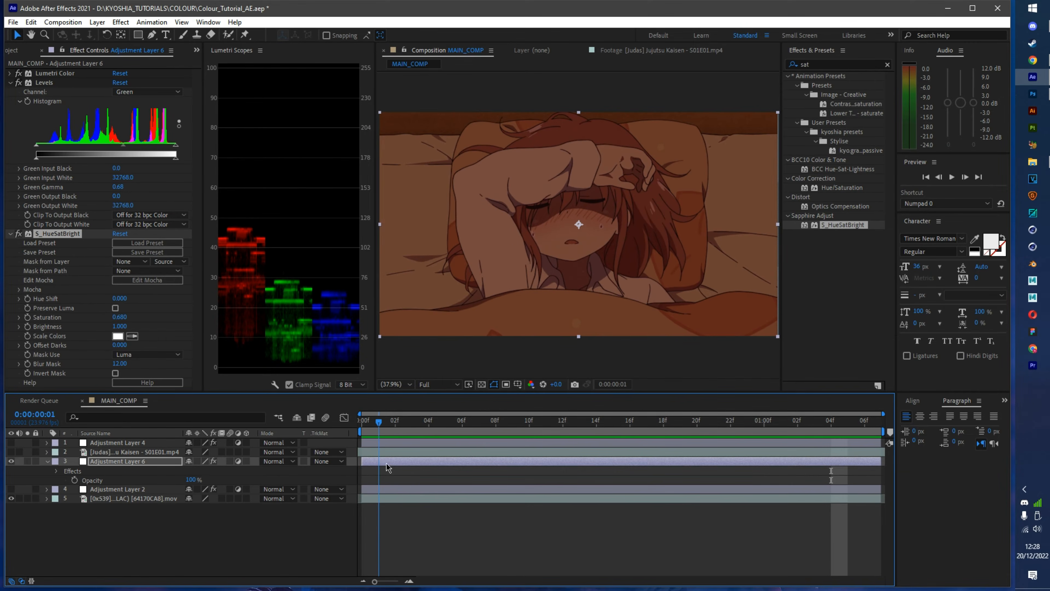
key("space")
left_click(12, 490)
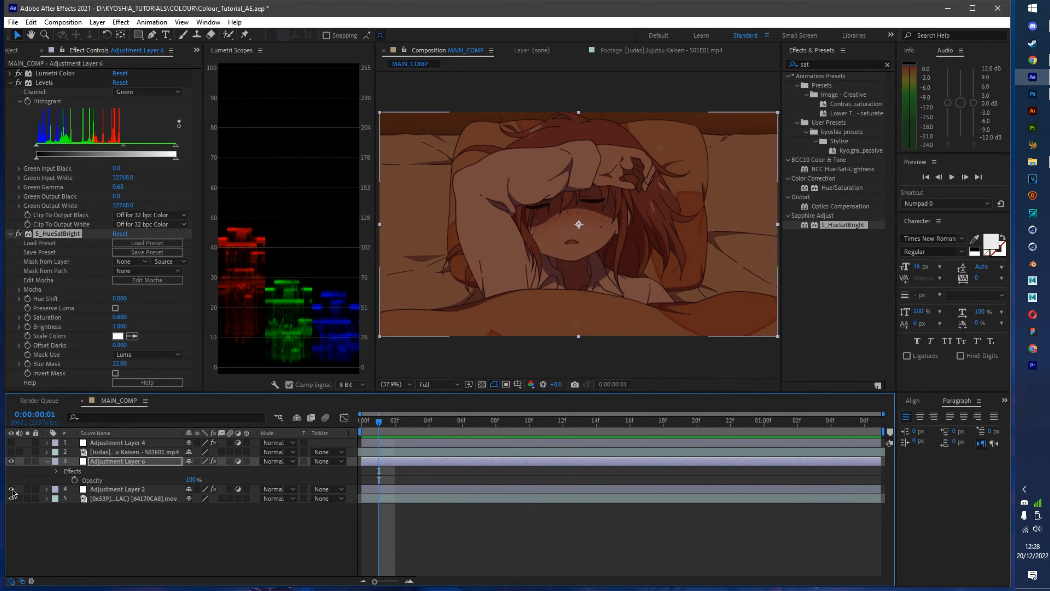
key("space")
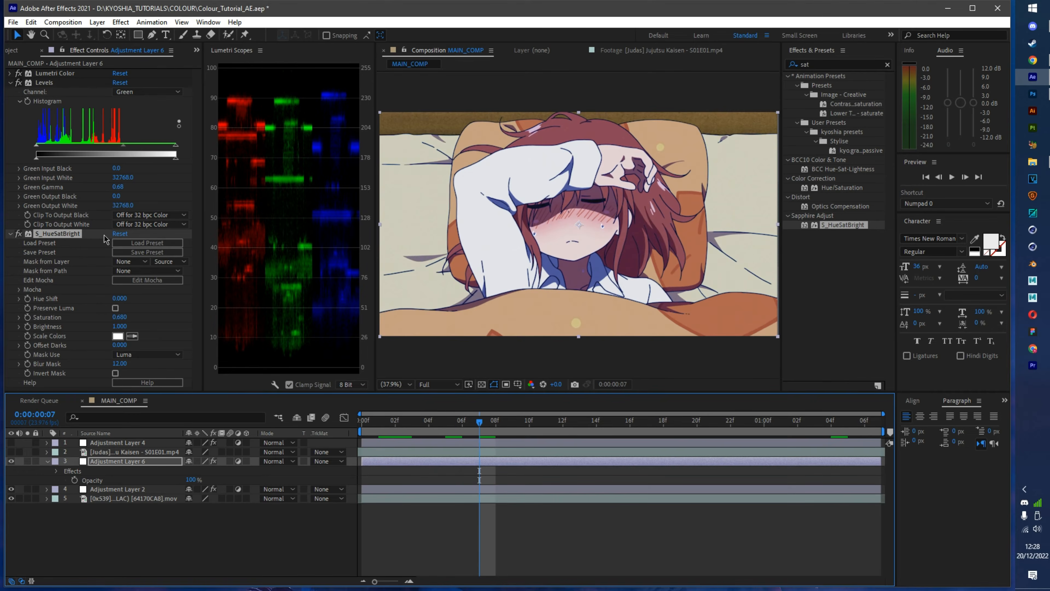
Darken the shot by raising Input White in Adjustment Layer 2's Levels to about 18890, and preview it from the start.
key("ctrl+Down")
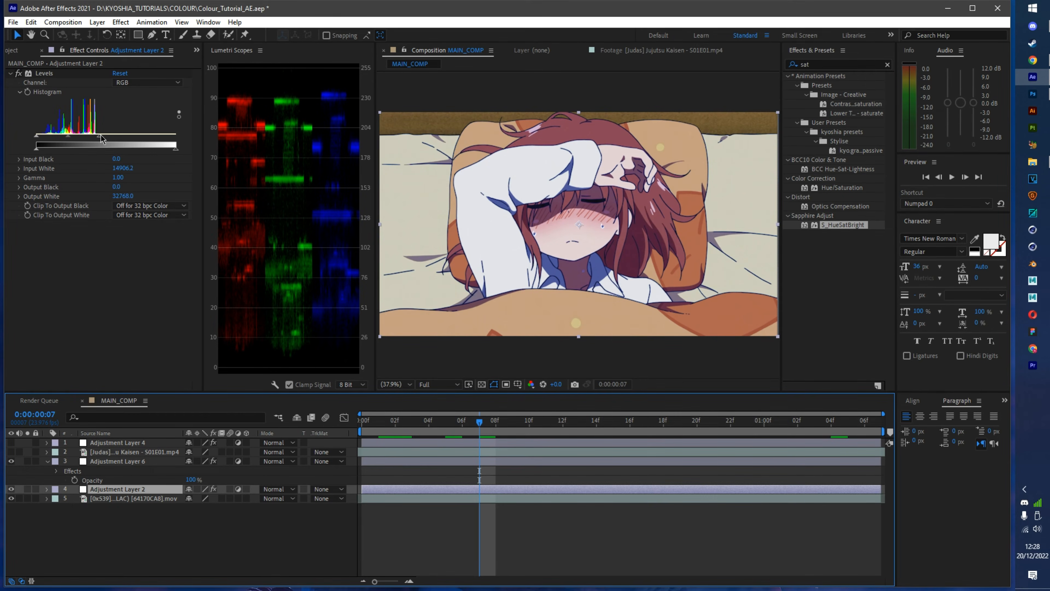
left_click_drag(101, 136, 118, 138)
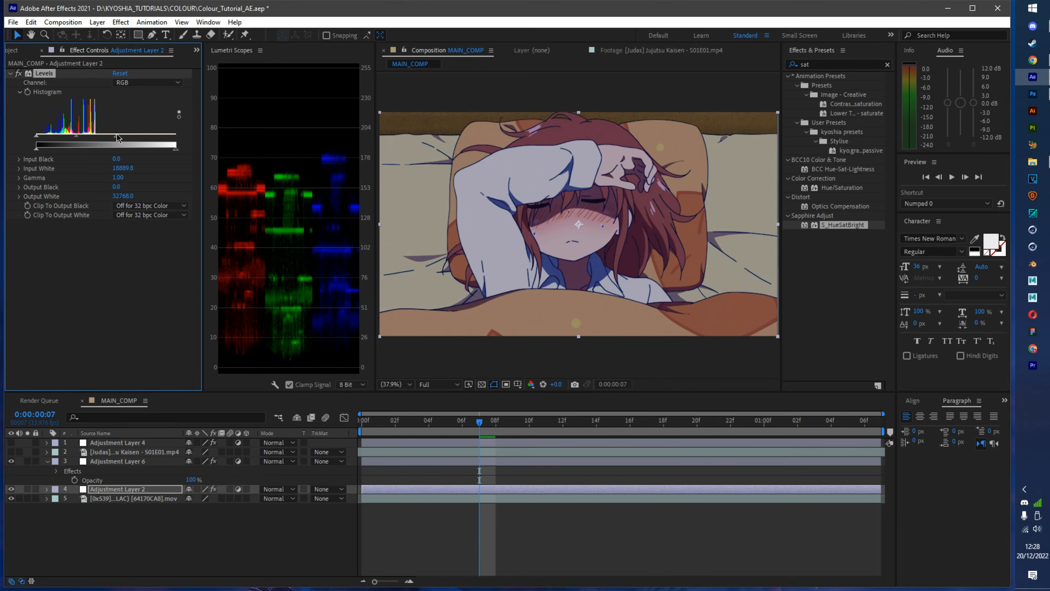
left_click(499, 429)
key("space")
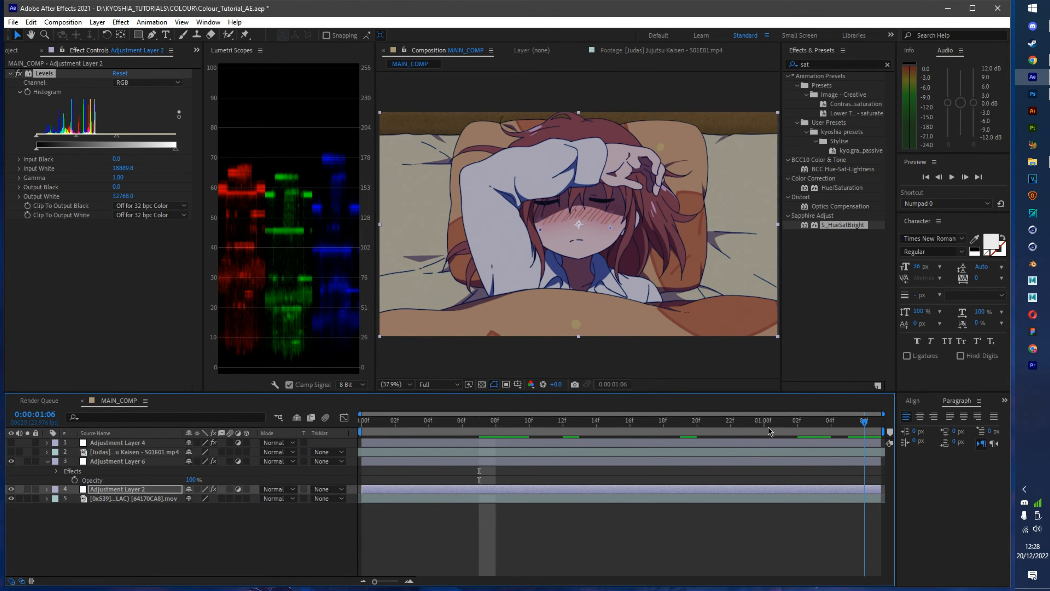
left_click_drag(770, 432, 361, 477)
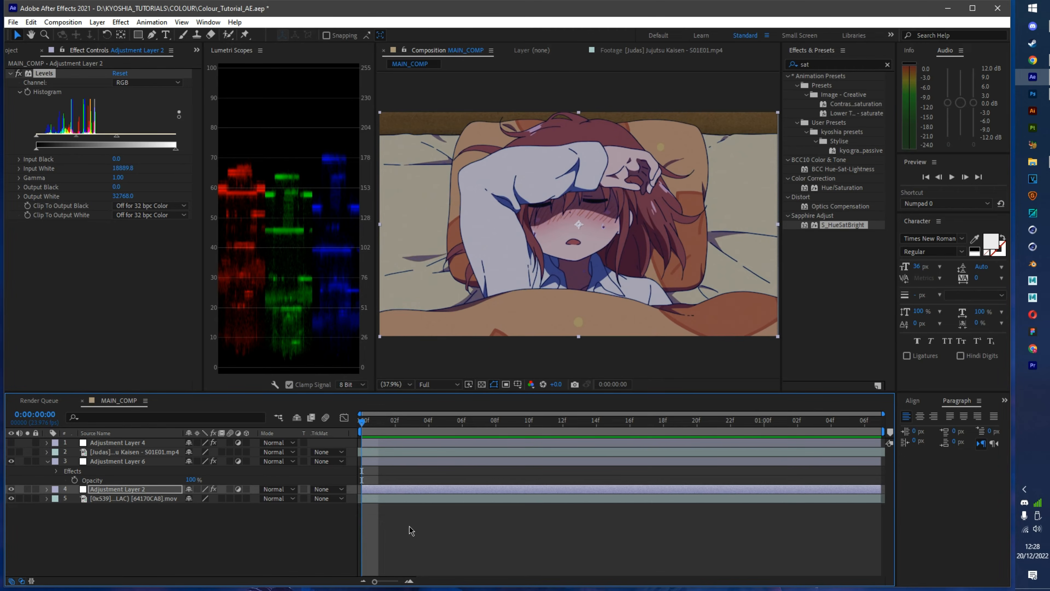
Hide Adjustment Layers 6 and 2 to compare with the original footage, and show both again.
left_click(11, 461)
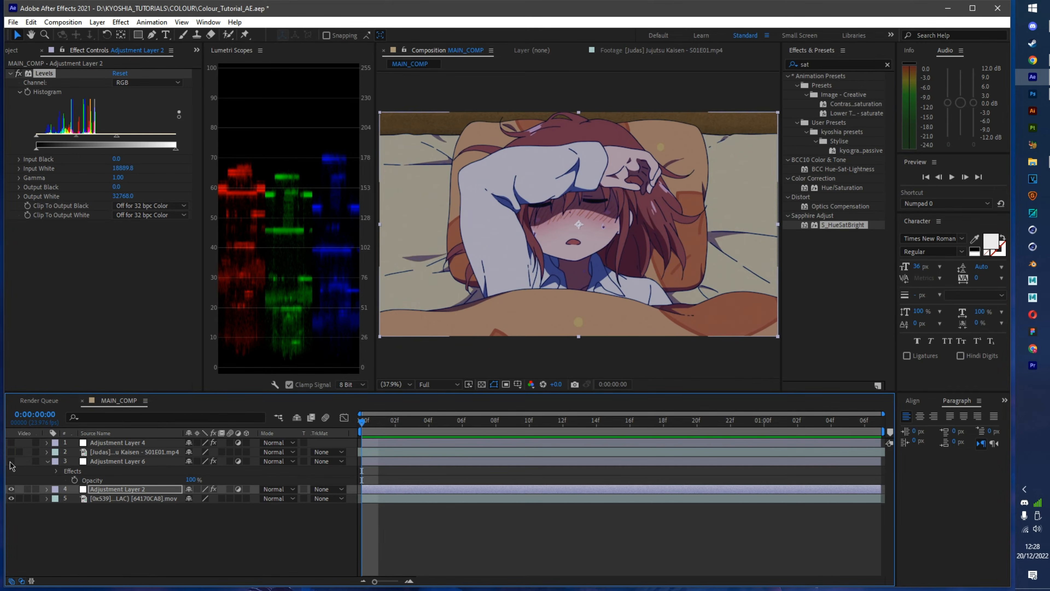
left_click(11, 489)
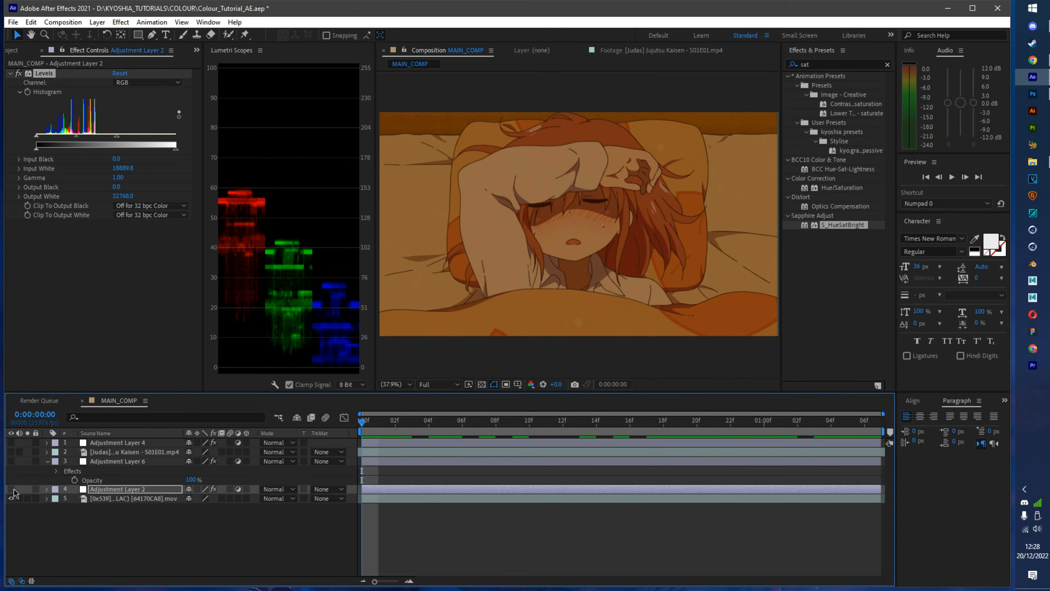
left_click(12, 489)
left_click(11, 461)
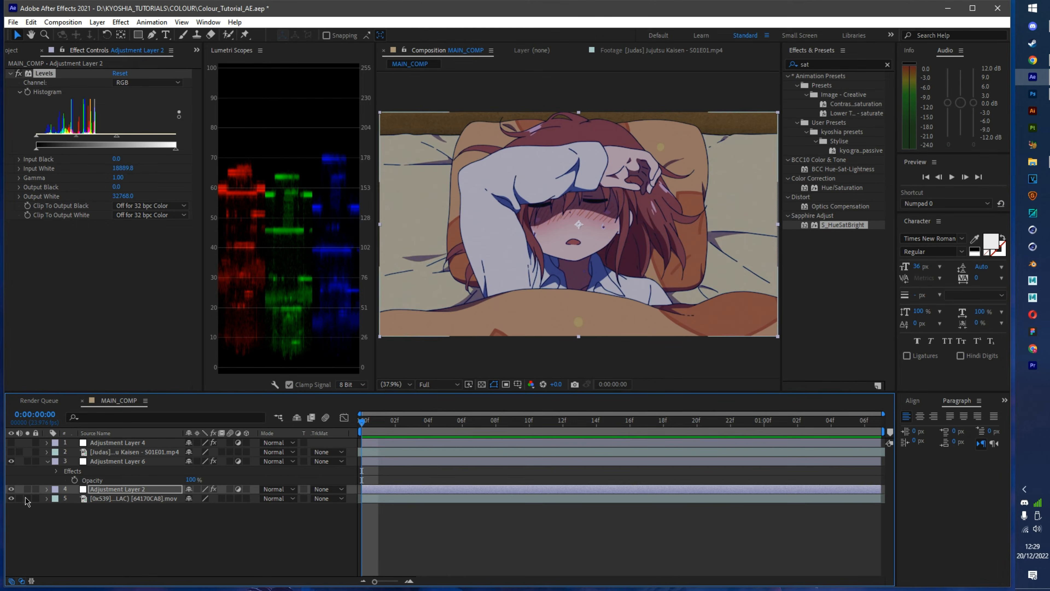
Add a new adjustment layer directly above the Dragon Maid source clip, beneath Adjustment Layer 2.
left_click(102, 500)
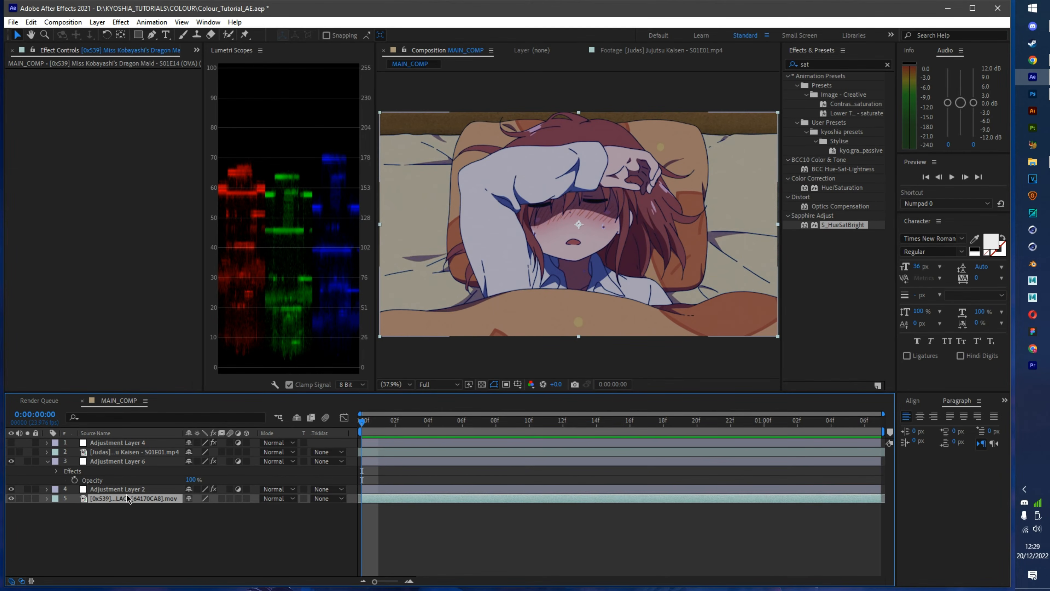
key("ctrl+alt+y")
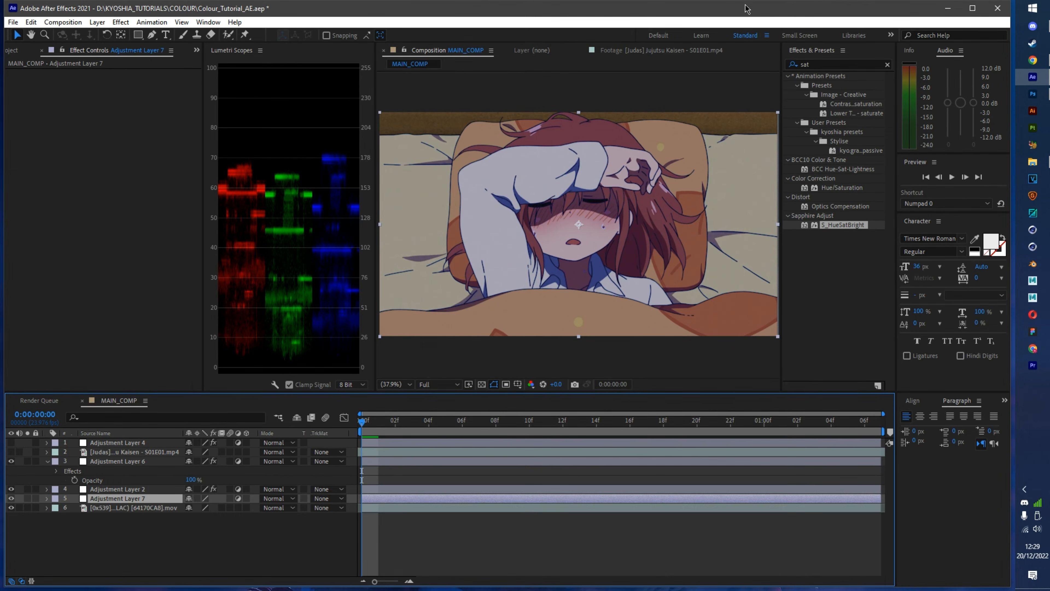
Apply the Ignite Grunge Film Grain effect to Adjustment Layer 7.
double_click(832, 65)
type("film grain")
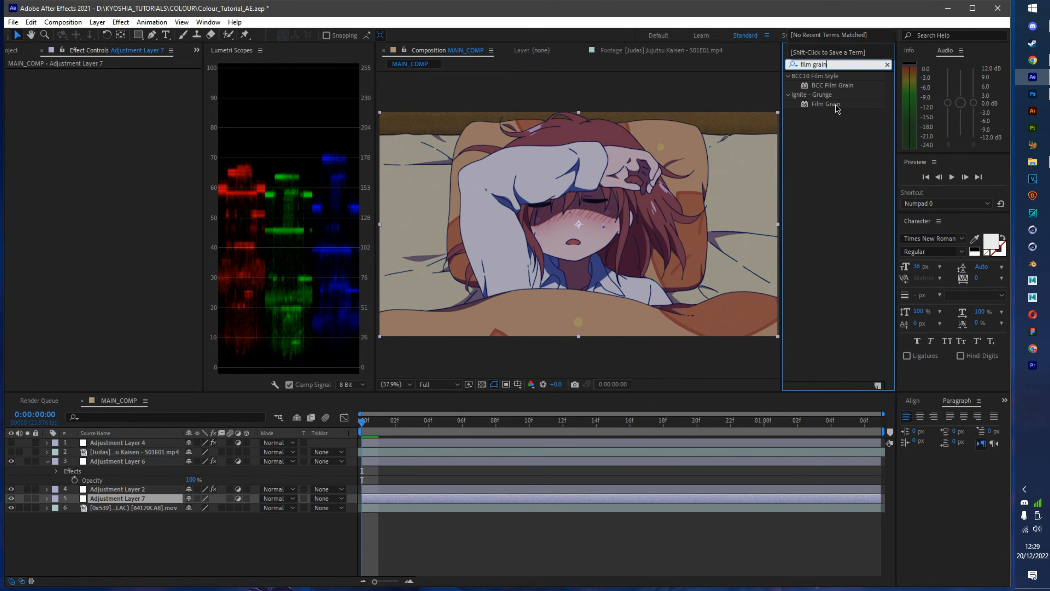
double_click(835, 105)
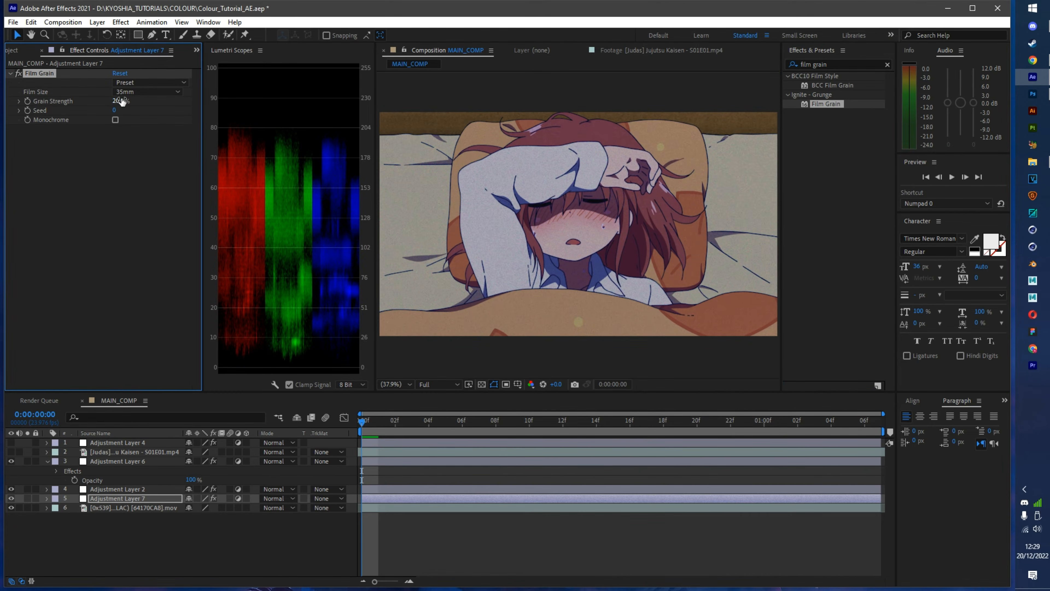
Try the 8mm film size in Film Grain, inspect the grain, and undo the change.
left_click(125, 83)
left_click(73, 95)
left_click(125, 92)
left_click(131, 105)
scroll(460, 229, "up", 2)
scroll(460, 229, "down", 1)
key("ctrl+z")
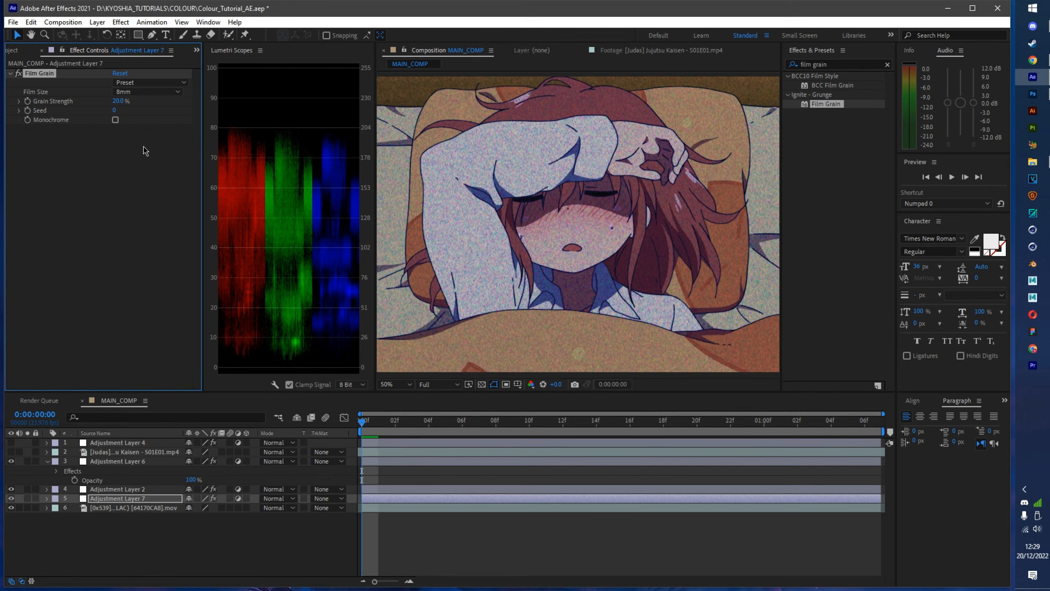
Remove the Film Grain effect and delete Adjustment Layer 7.
left_click(47, 84)
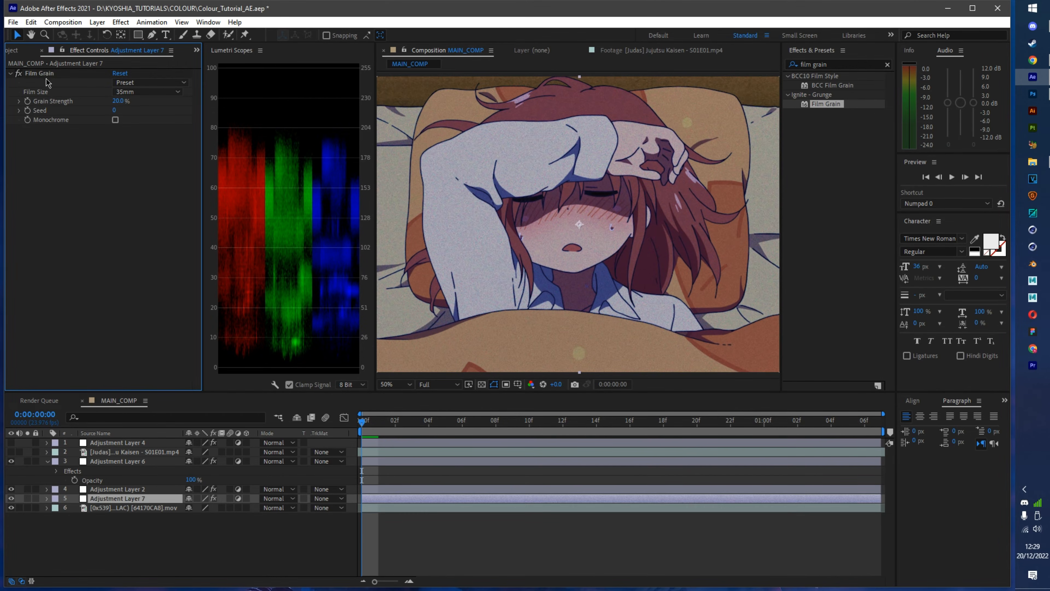
key("Delete")
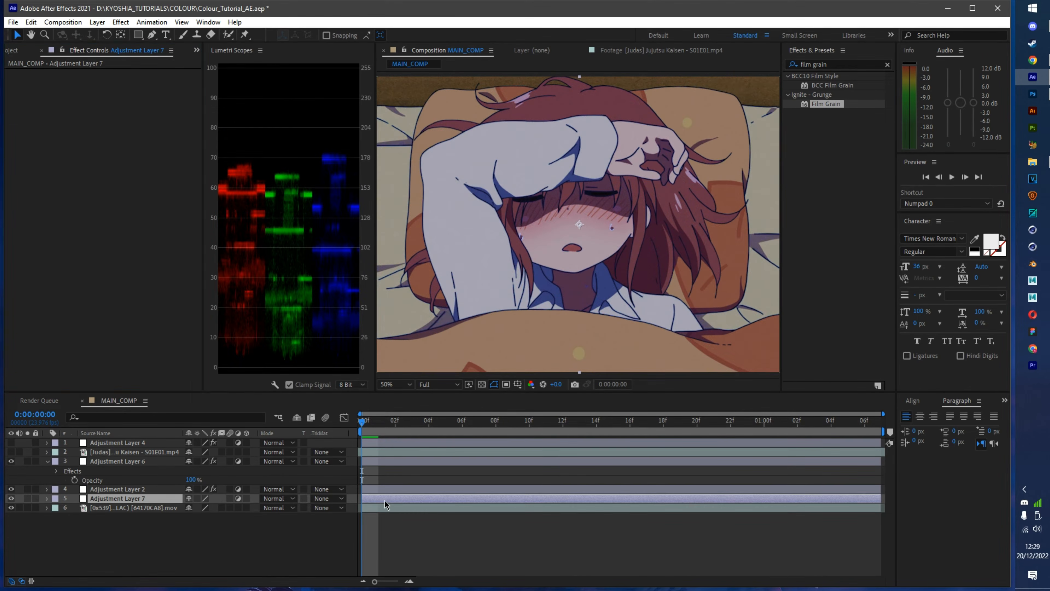
left_click(384, 500)
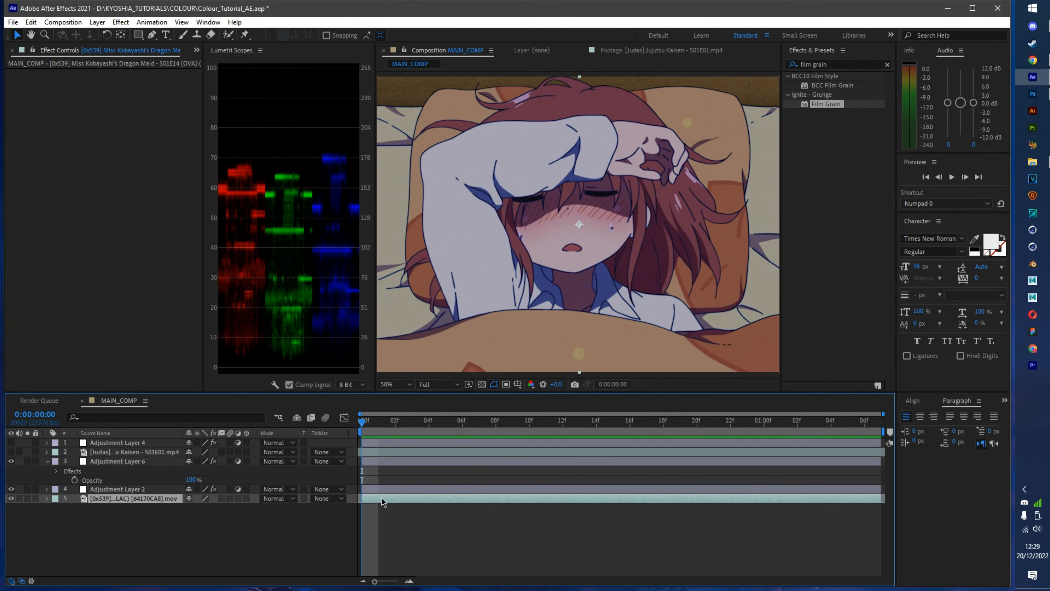
Create a black solid directly above the Dragon Maid clip, 3840 by 2160 px, with its aspect ratio locked to 16:9.
key("ctrl+y")
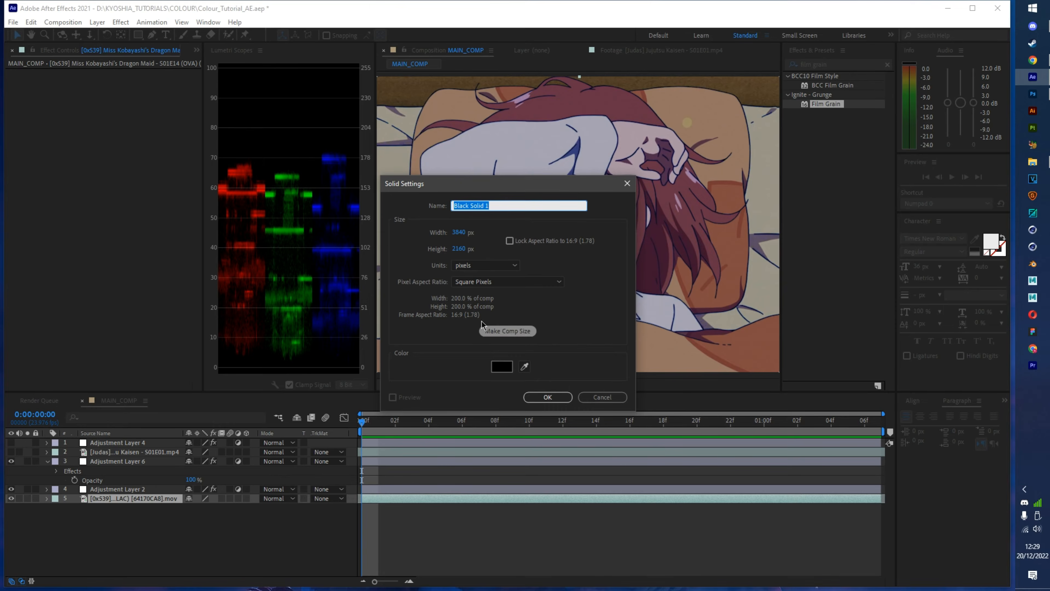
left_click(506, 331)
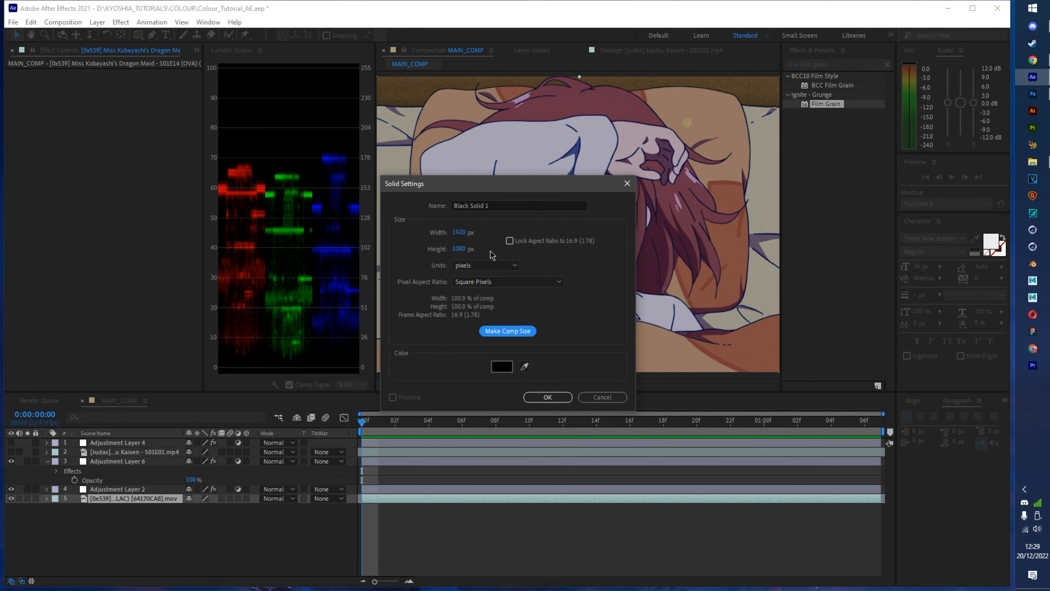
left_click(510, 241)
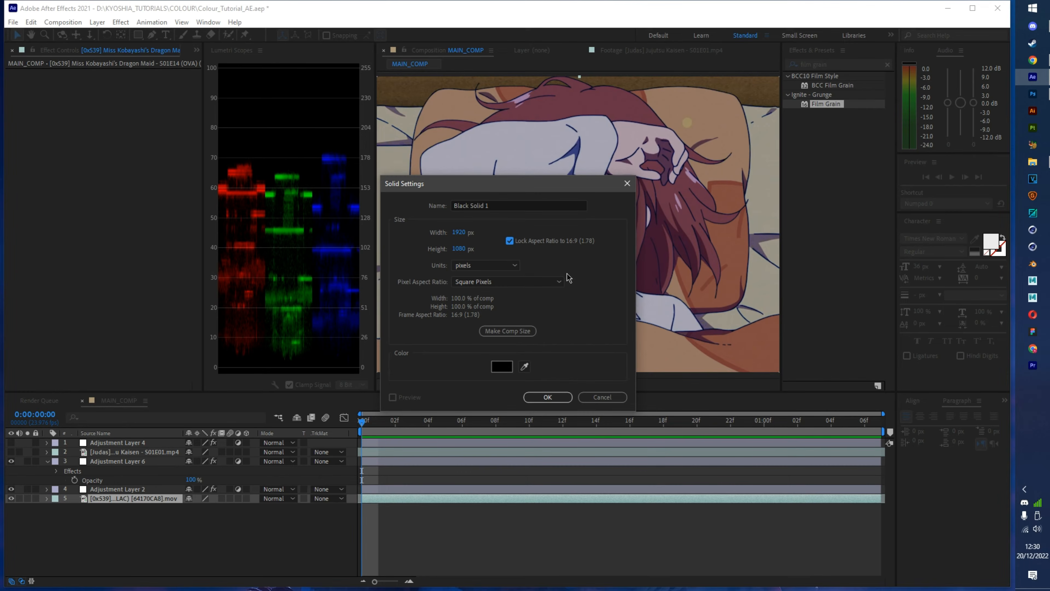
left_click(459, 233)
type("3")
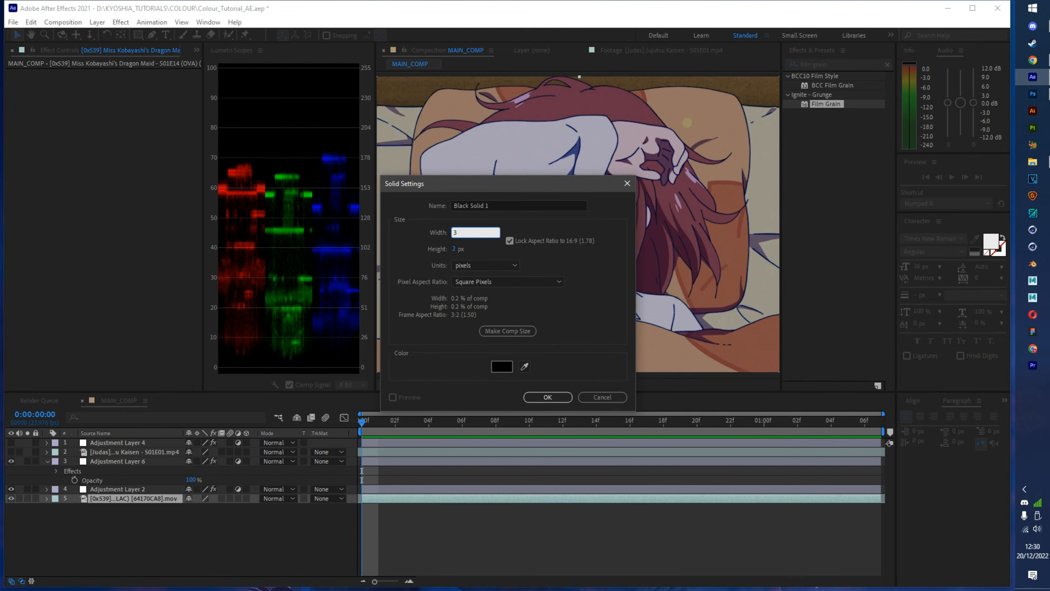
type("840")
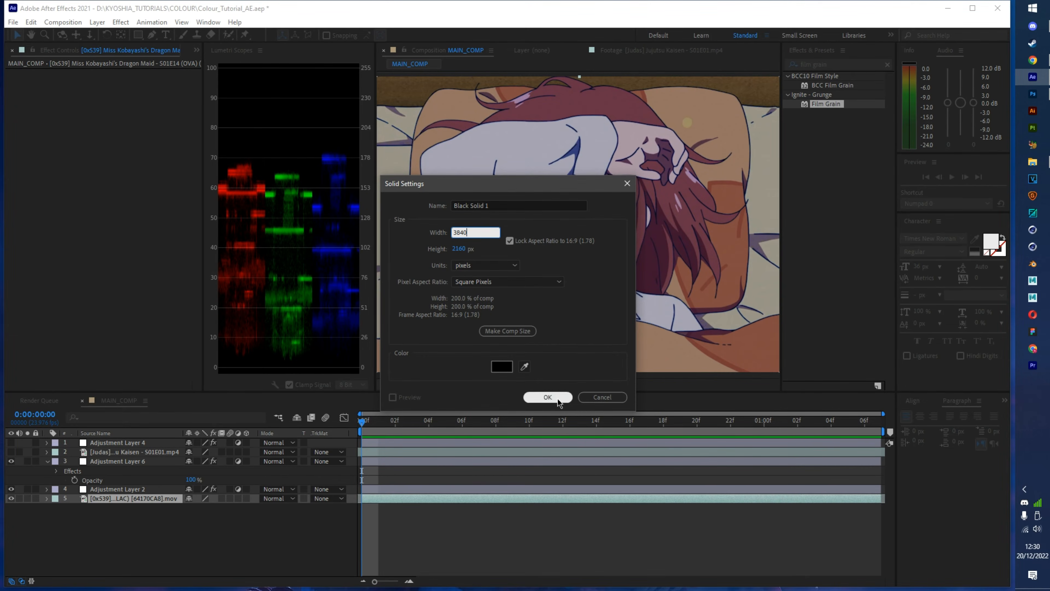
left_click(548, 397)
Apply the Noise & Grain version of Fractal Noise to the black solid.
left_click(836, 64)
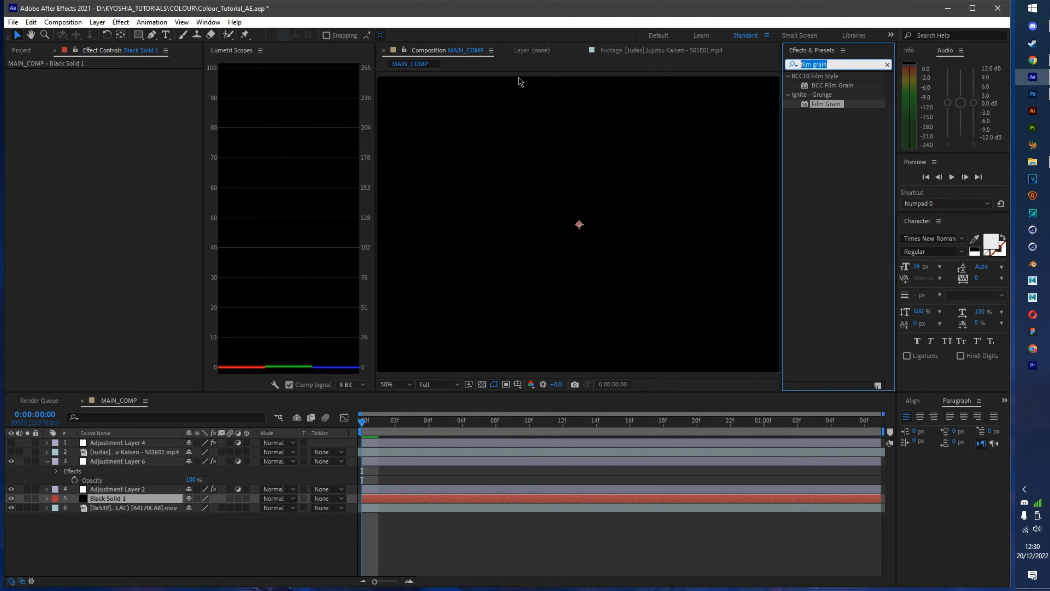
type("fractal")
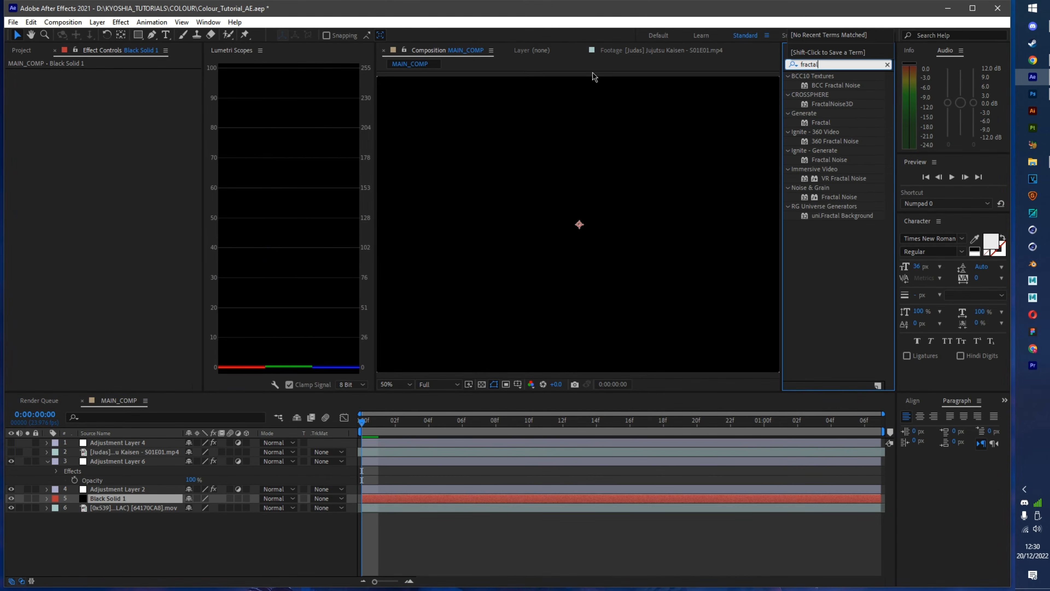
double_click(839, 197)
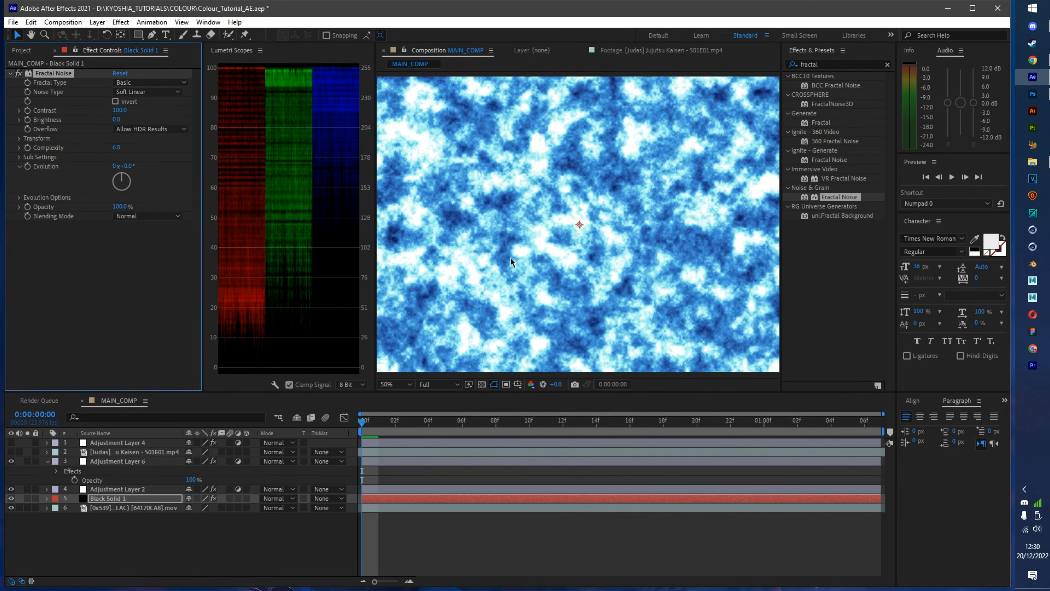
Hide Adjustment Layers 2 and 6 and move to frame 9 to view the noise ungraded.
key("comma")
left_click(12, 489)
left_click(11, 461)
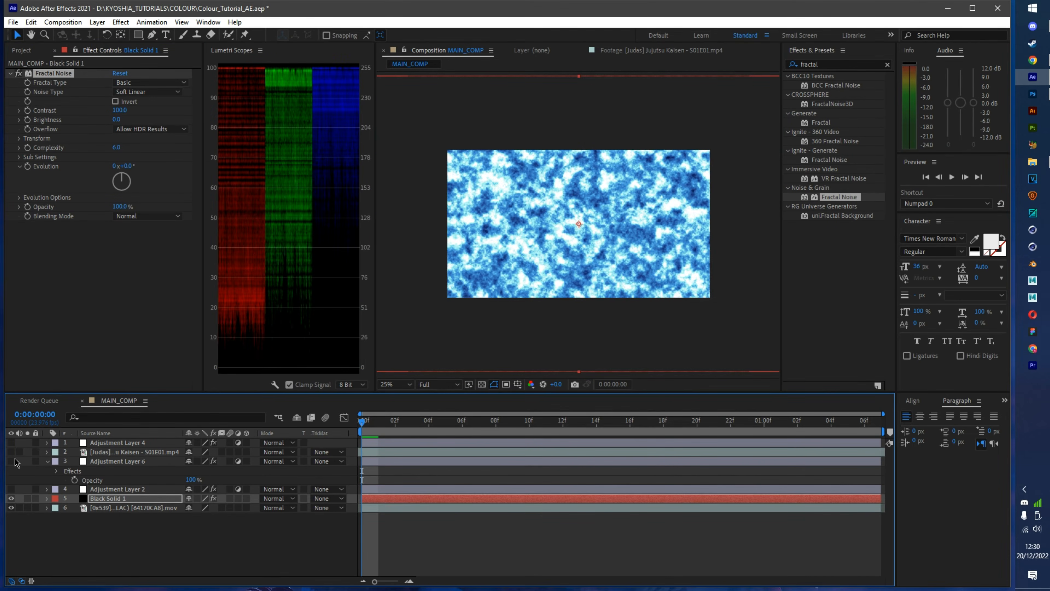
left_click_drag(443, 417, 509, 415)
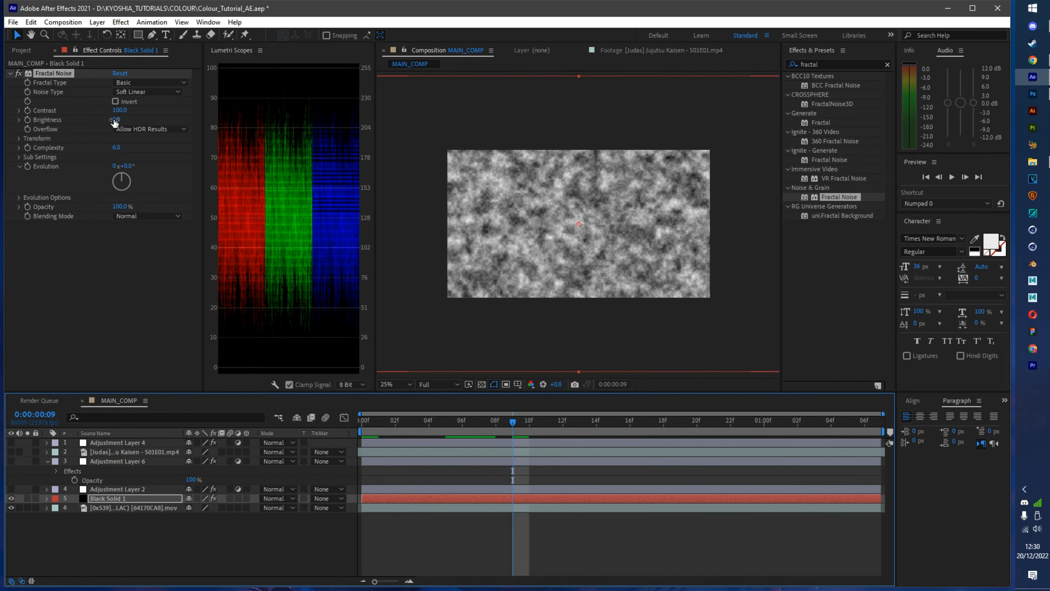
Reduce the noise to sparse specks by setting Fractal Noise's Contrast to 722 and Brightness to -348.
left_click_drag(119, 113, 215, 154)
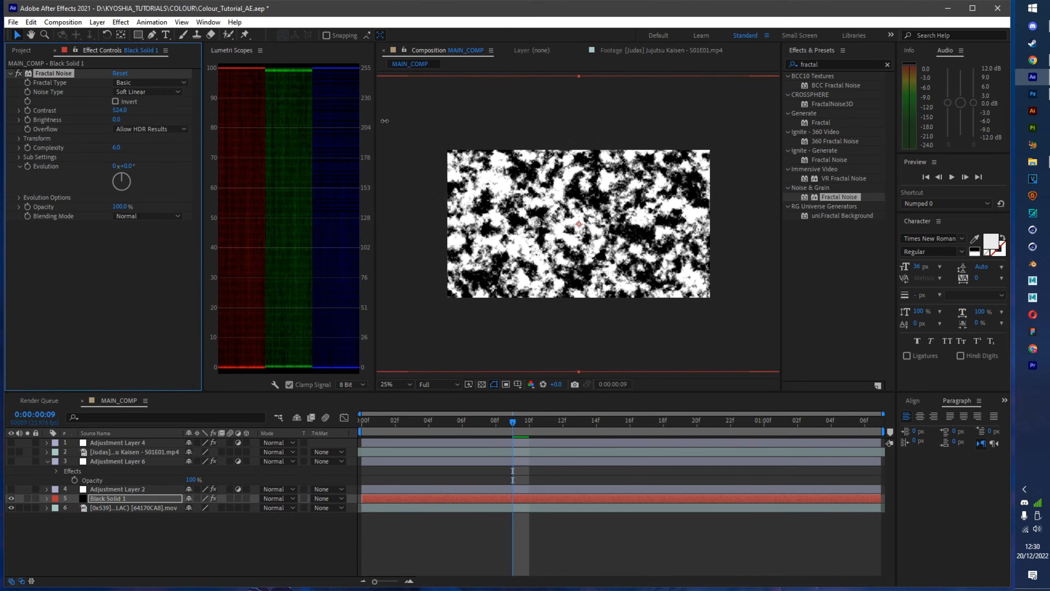
mouse_move(116, 119)
left_mouse_down()
mouse_move(79, 126)
mouse_move(103, 124)
left_mouse_up()
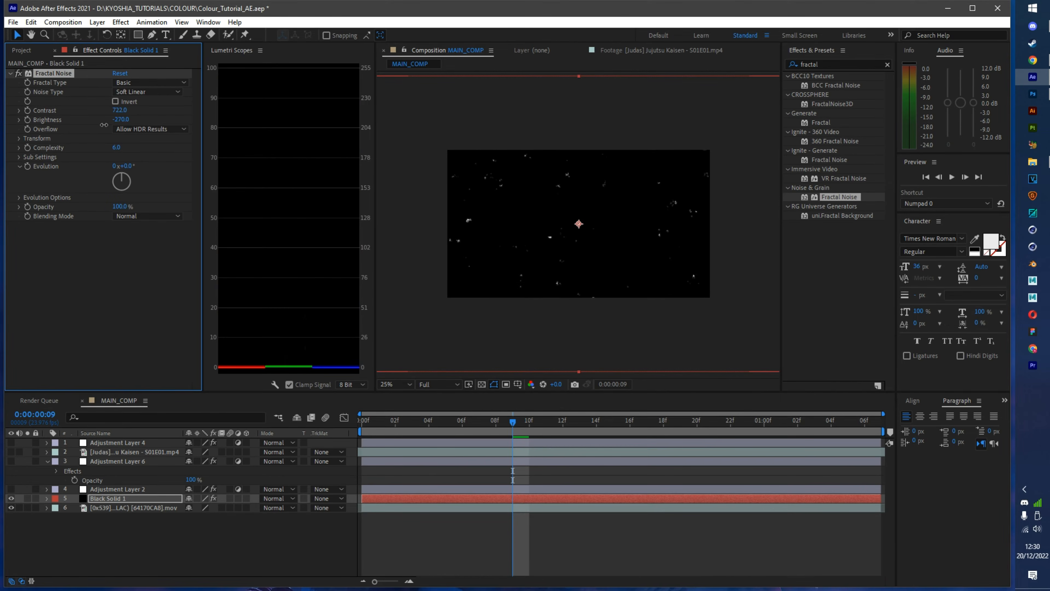
key("period")
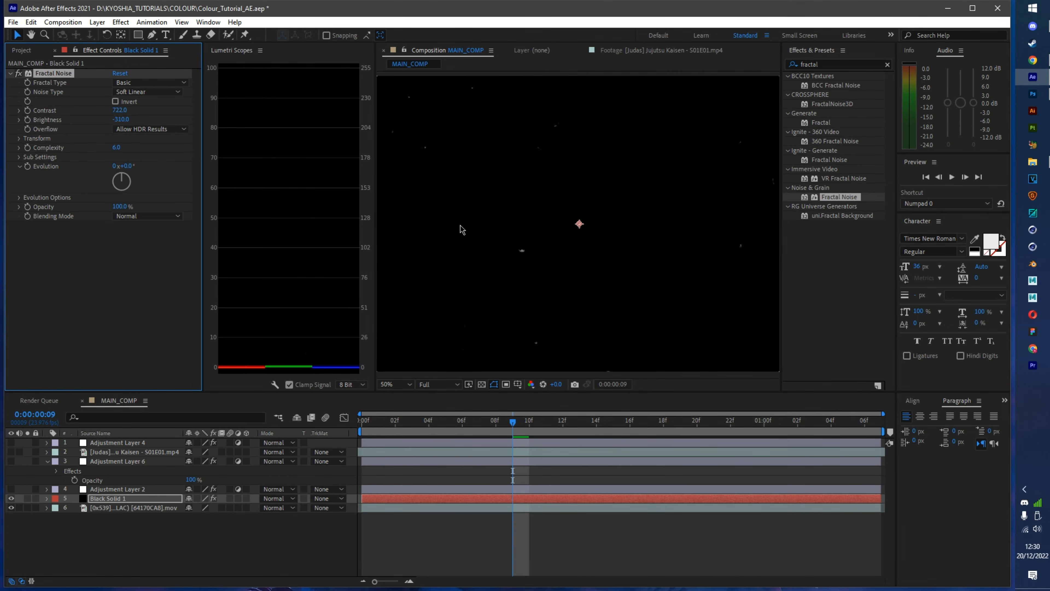
scroll(533, 225, "up", 1)
left_click_drag(441, 284, 537, 258)
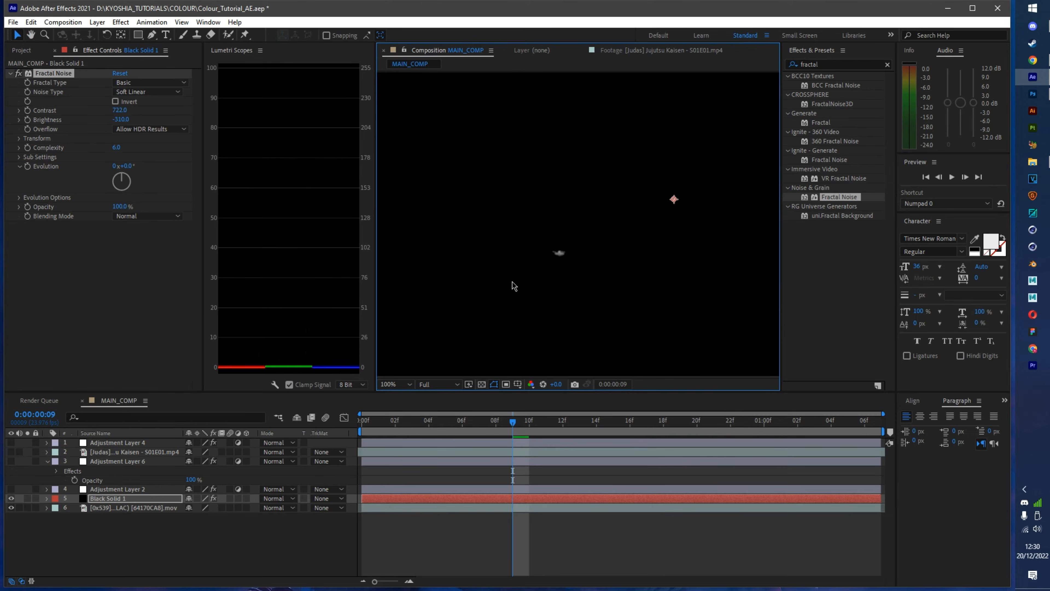
left_click_drag(570, 300, 465, 216)
left_click_drag(522, 269, 525, 369)
scroll(515, 255, "down", 1)
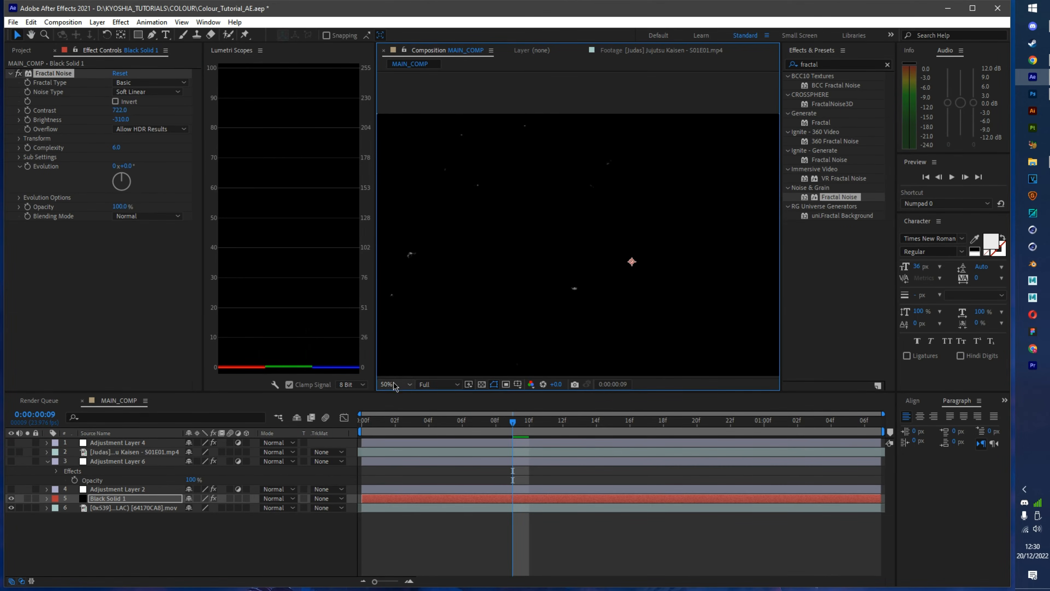
left_click(396, 384)
left_click(392, 396)
left_click(119, 120)
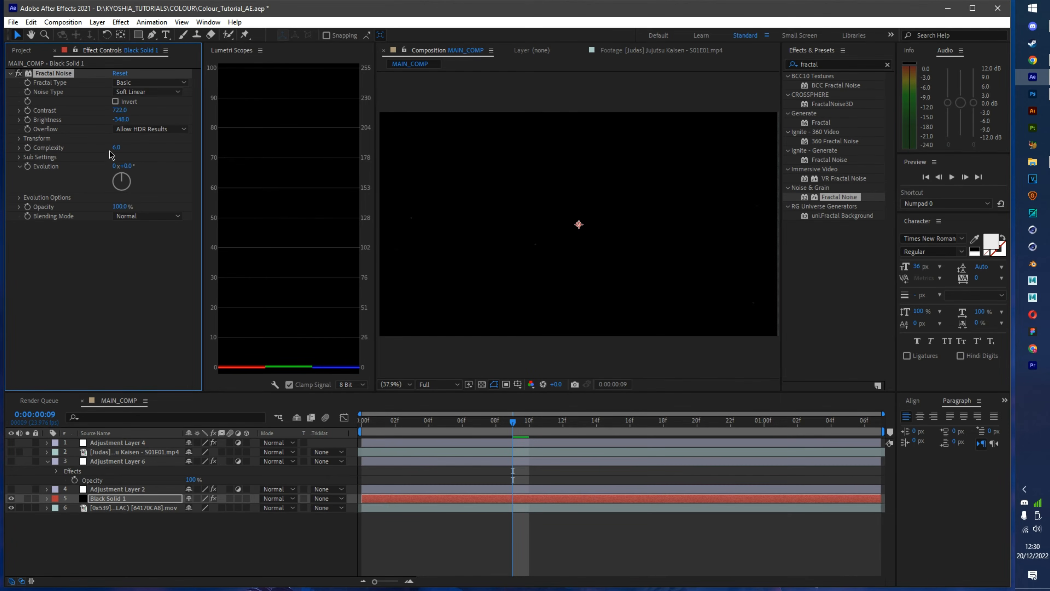
Lower Fractal Noise's Complexity to 4.7 and inspect a speck up close.
left_click_drag(115, 147, 64, 157)
scroll(511, 251, "up", 2)
left_click_drag(492, 277, 567, 264)
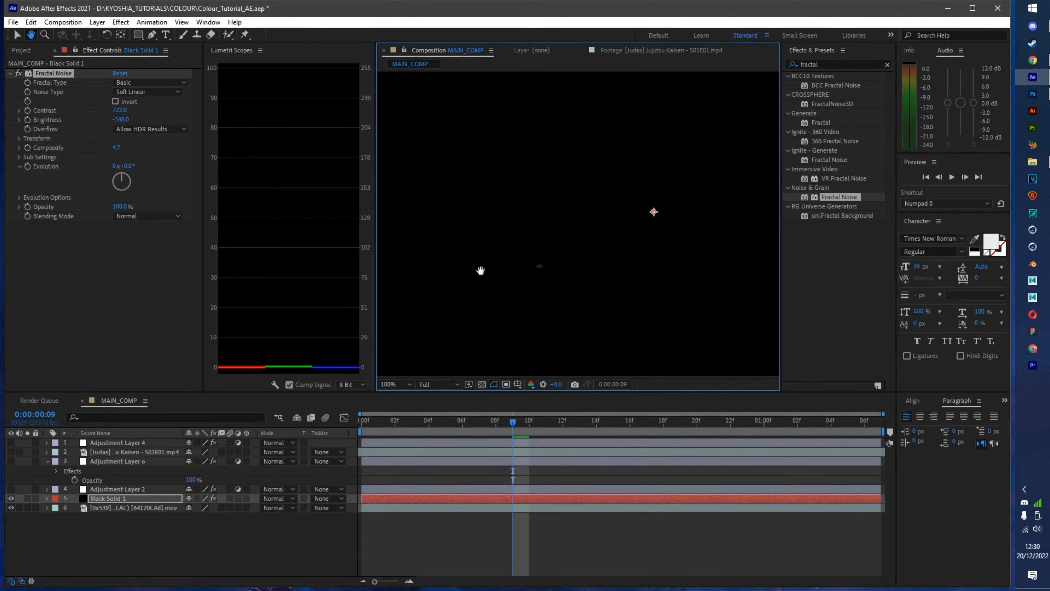
left_click(393, 387)
left_click(390, 397)
Return to the first frame, give Fractal Noise's Evolution the expression time*14, and preview the animation.
left_click_drag(440, 423, 359, 420)
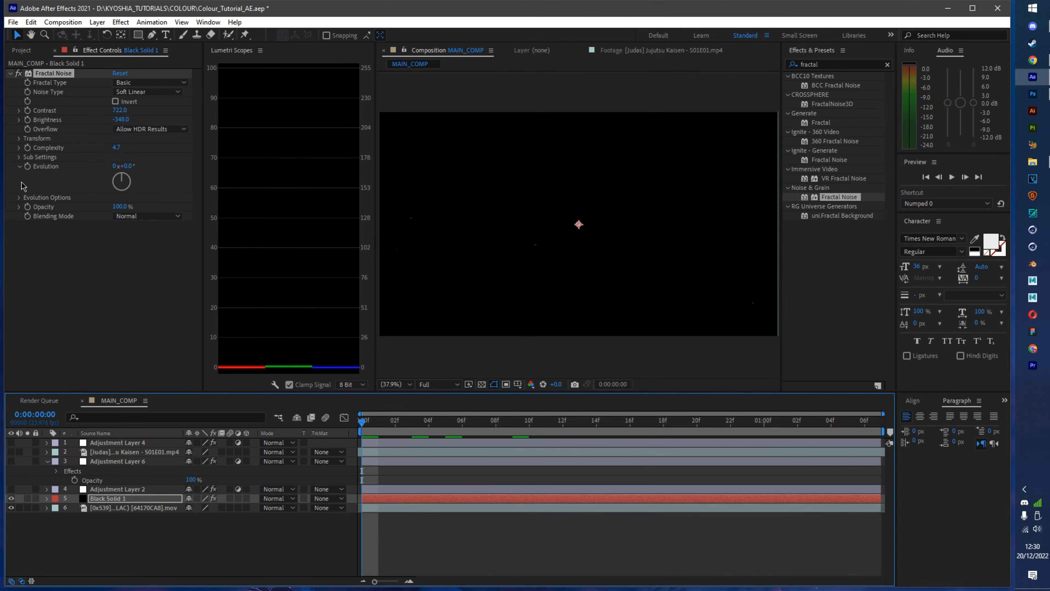
left_click(27, 167, "alt")
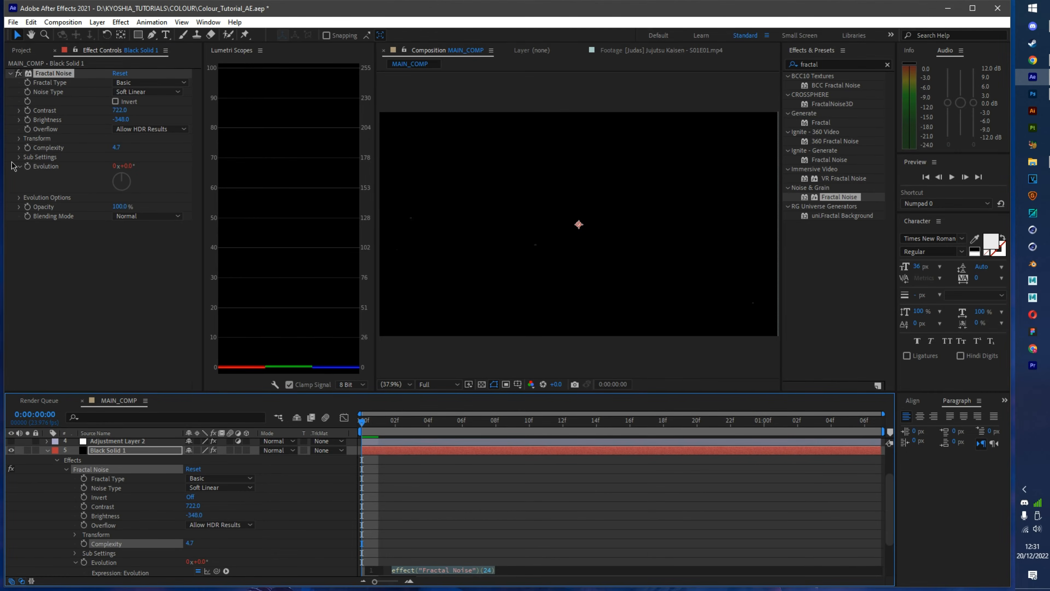
type("tim")
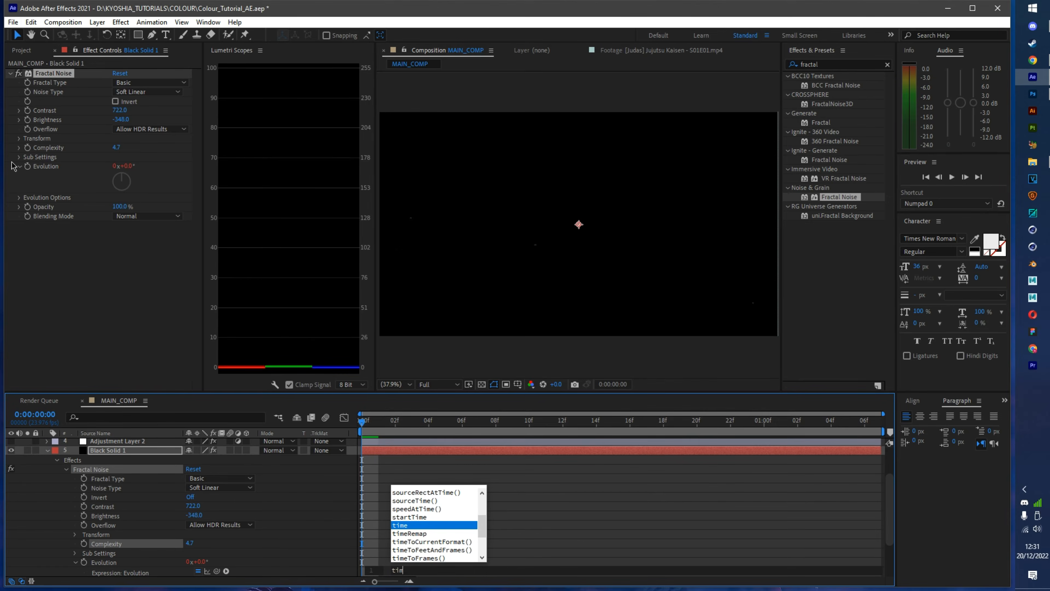
type("e*14")
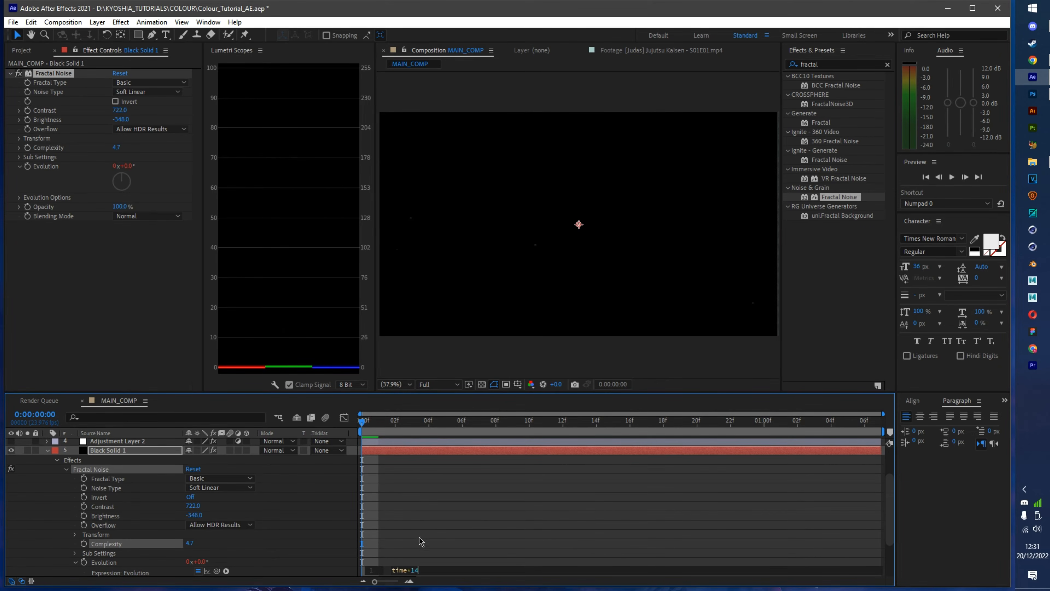
left_click(413, 514)
key("space")
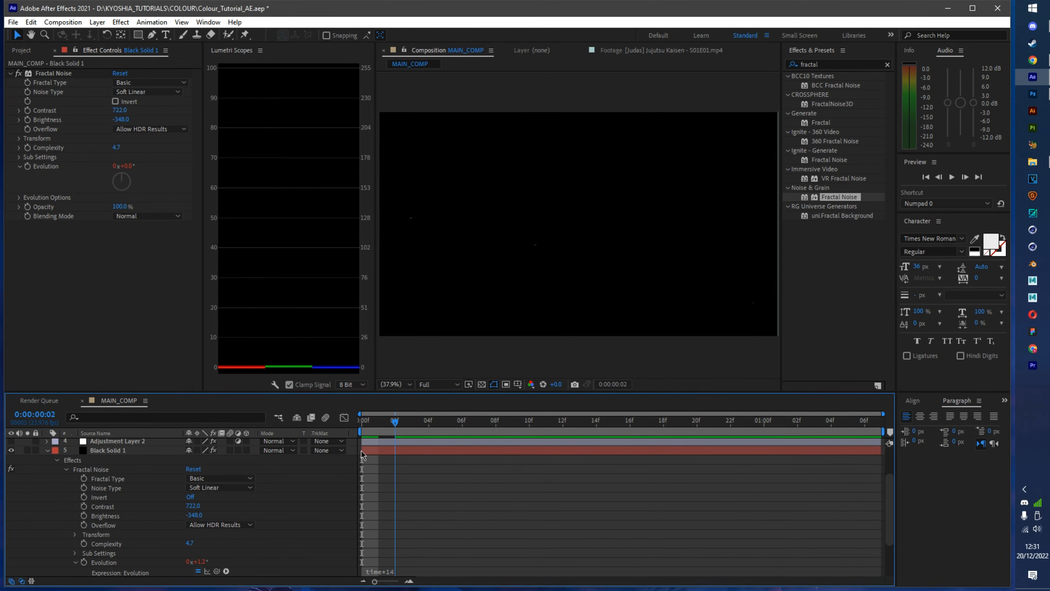
key("space")
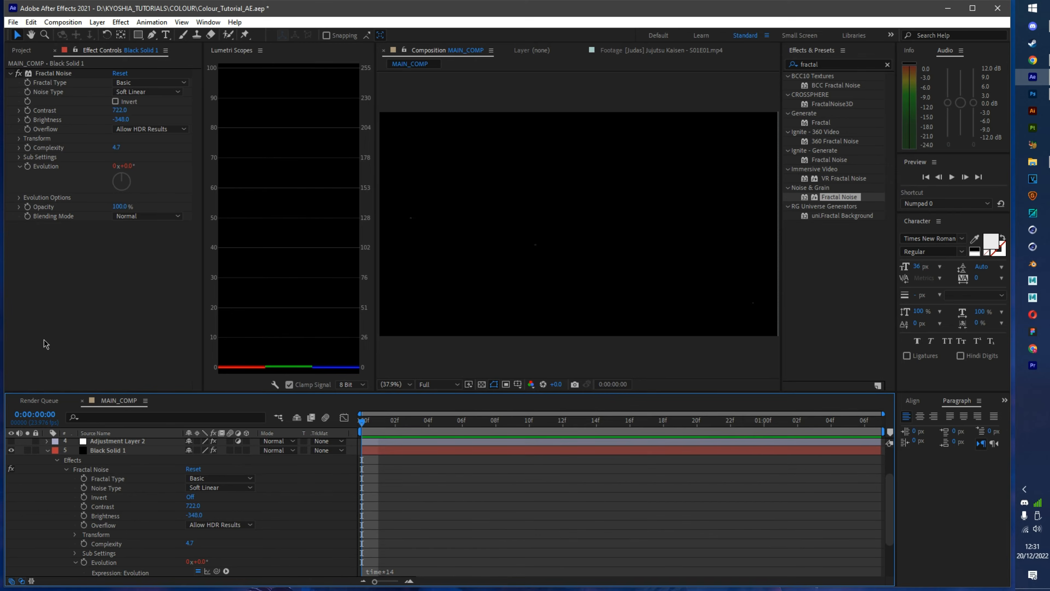
Give Fractal Noise's Random Seed the expression time*14 and scrub to frame 3 to check the moving specks.
left_click(19, 202)
left_click(18, 197)
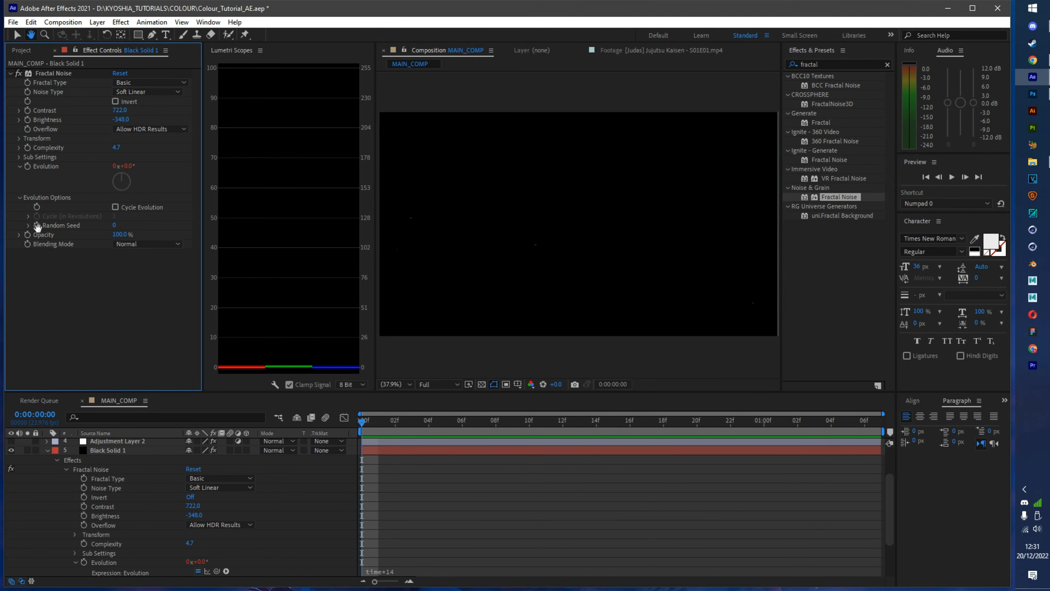
left_click(37, 226, "alt")
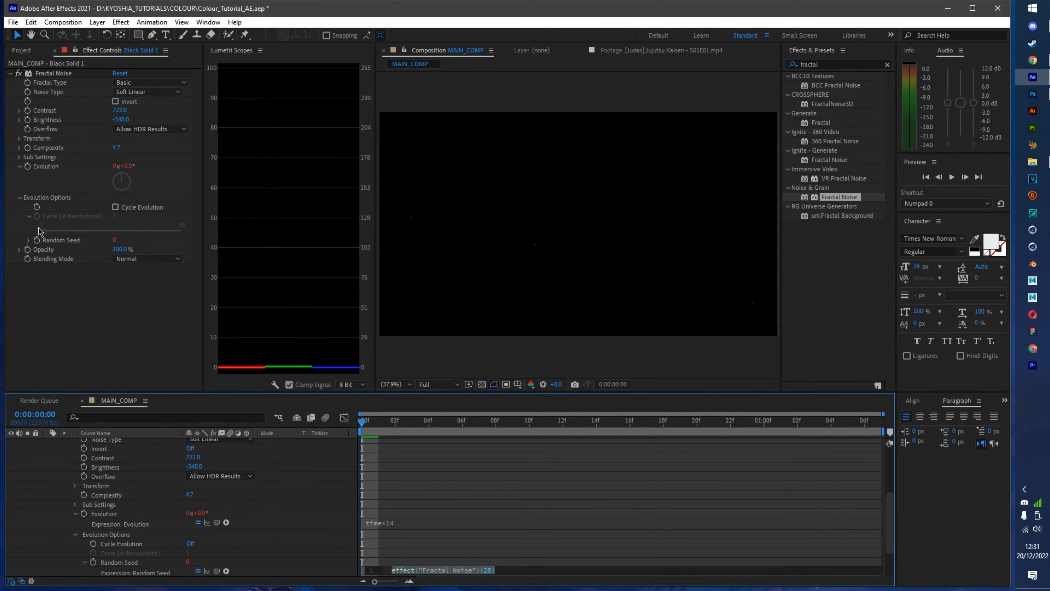
type("time")
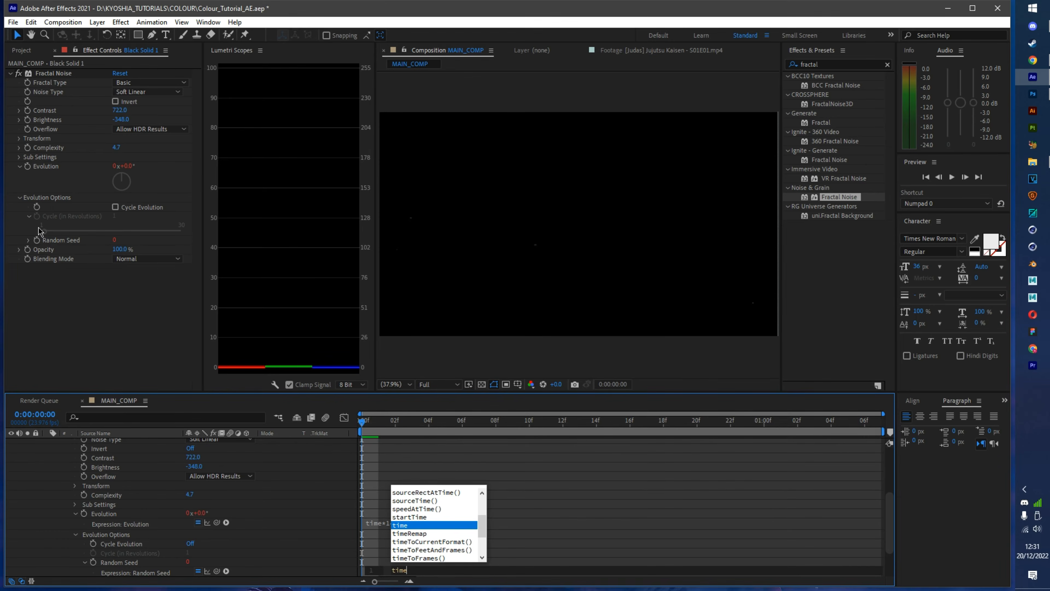
type("*14")
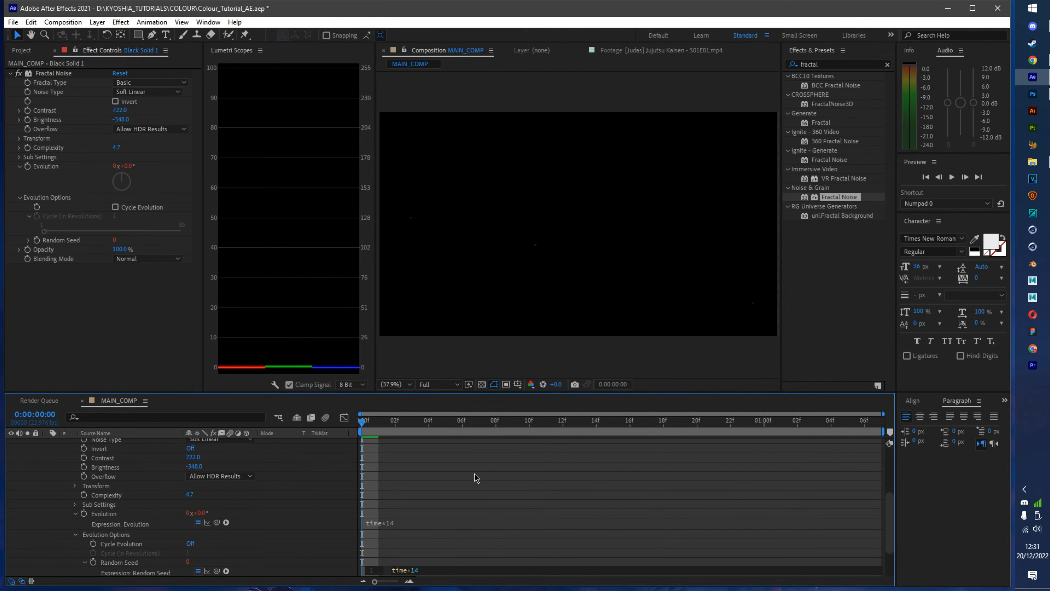
left_click(381, 447)
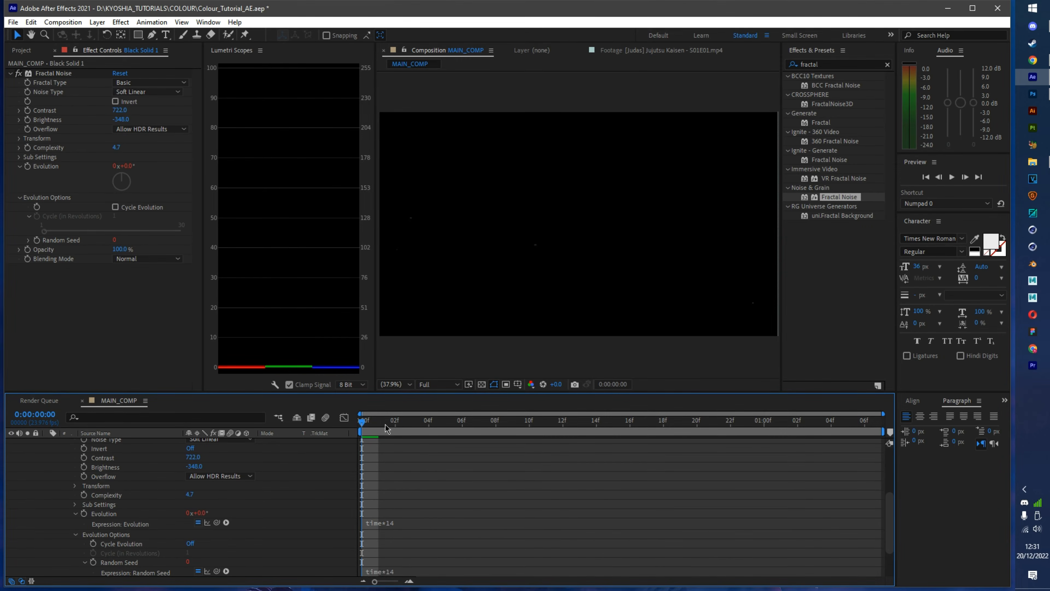
left_click_drag(386, 428, 414, 433)
scroll(58, 474, "up", 4)
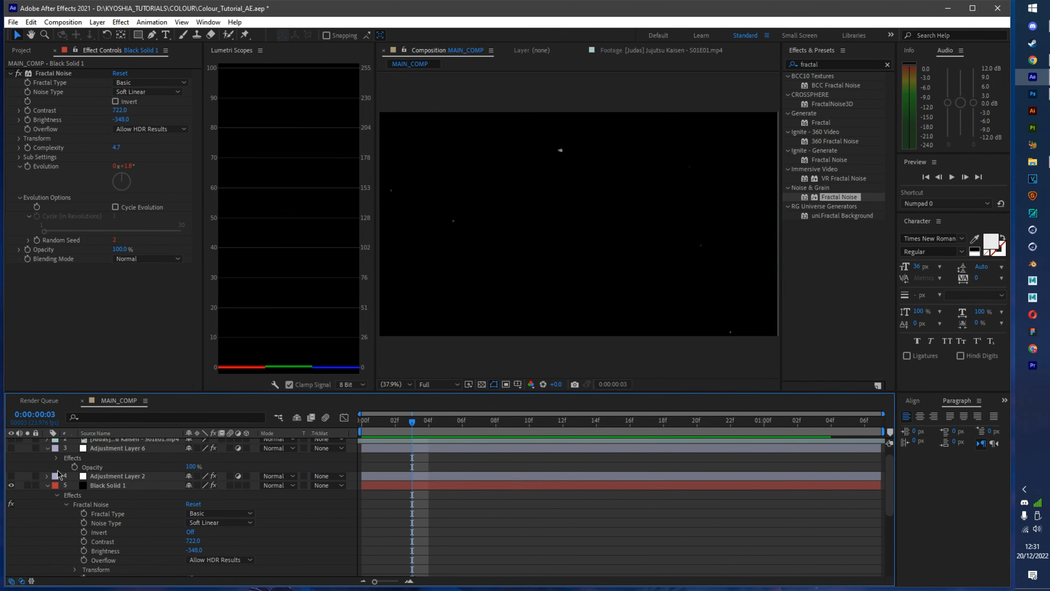
Collapse the Black Solid 1 layer's properties, then scrub and preview the moving specks, returning to the first frame.
left_click(48, 486)
left_click(436, 500)
left_click_drag(445, 429, 606, 426)
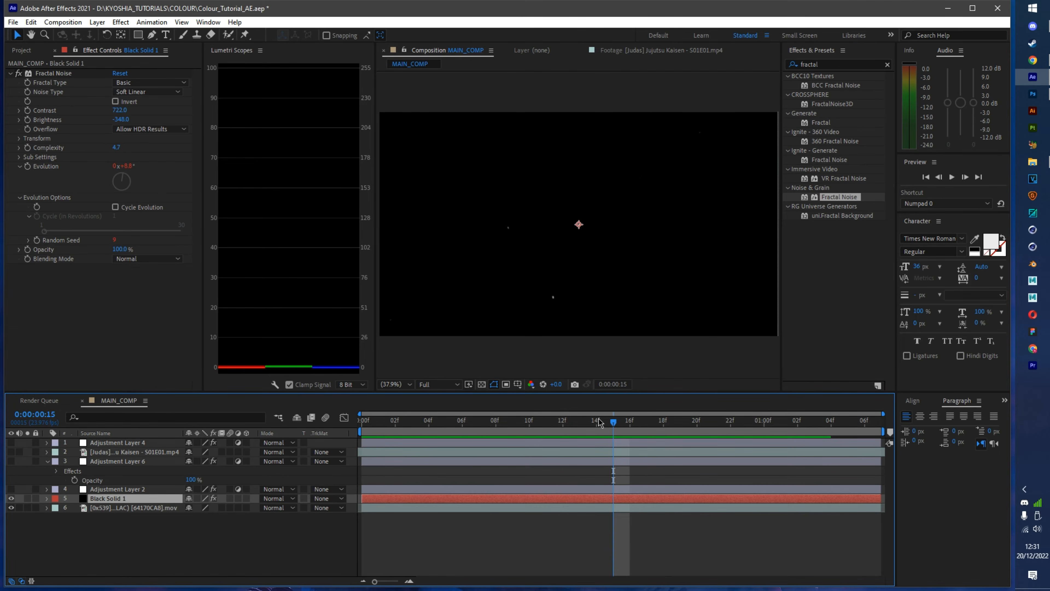
key("space")
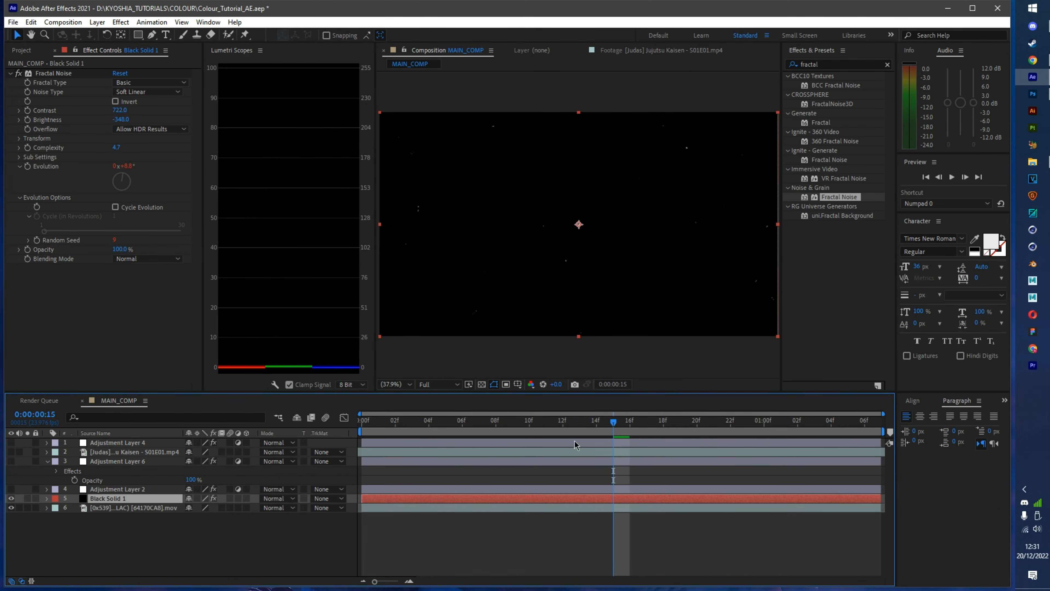
left_click_drag(581, 424, 358, 438)
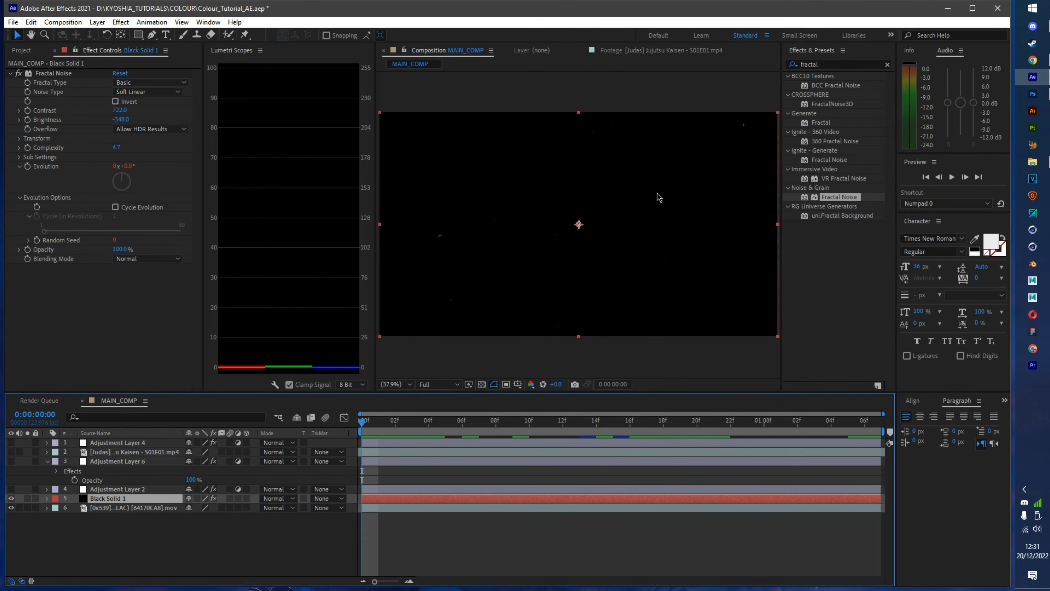
left_click_drag(432, 424, 363, 430)
Add Posterize Time at 6 frames per second to Black Solid 1 and lower Fractal Noise's Brightness to -354.7.
left_click(830, 63)
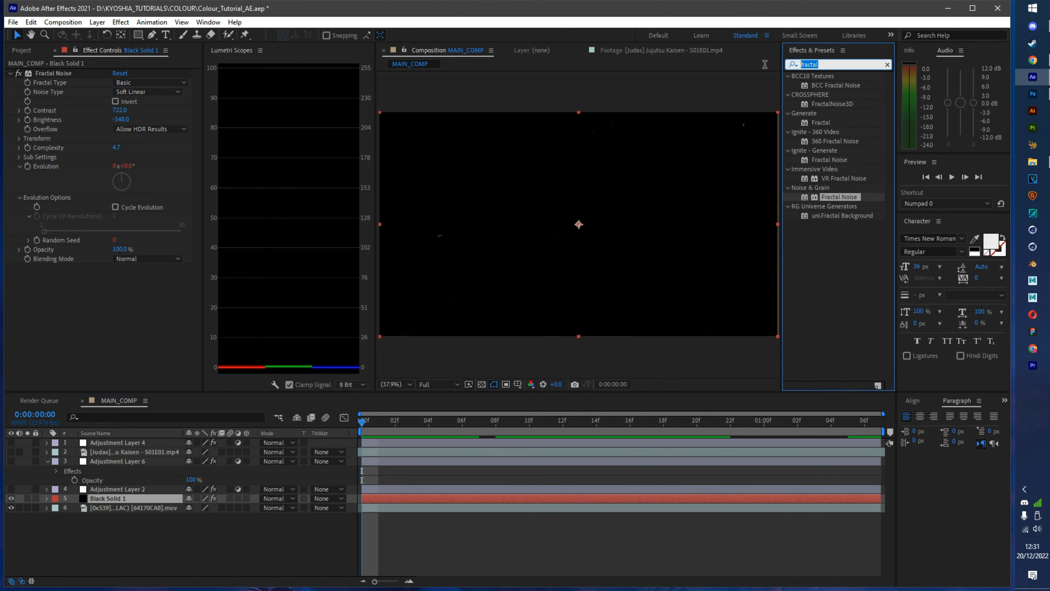
type("poster")
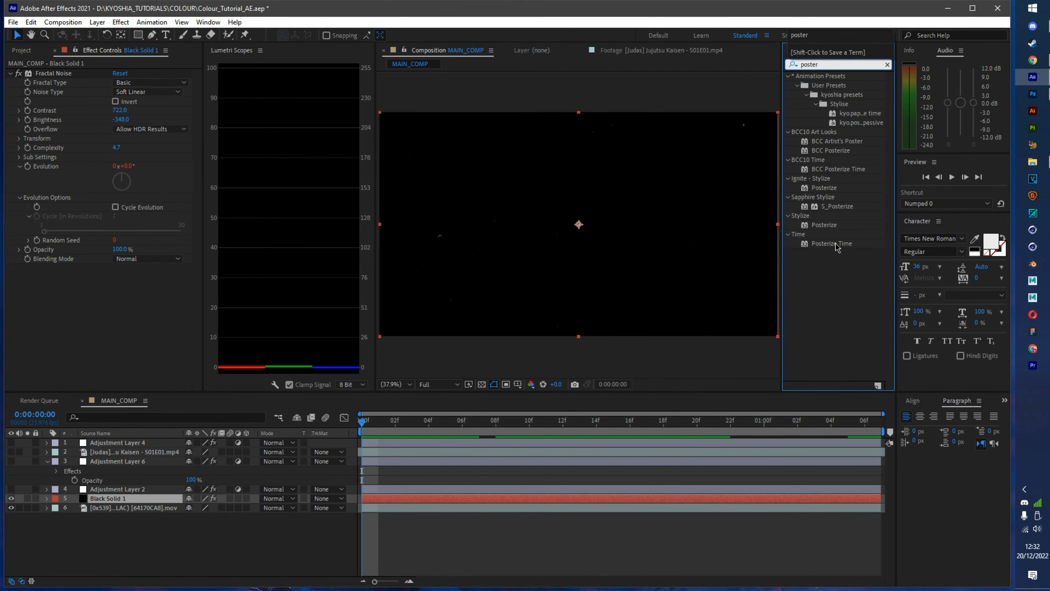
double_click(831, 243)
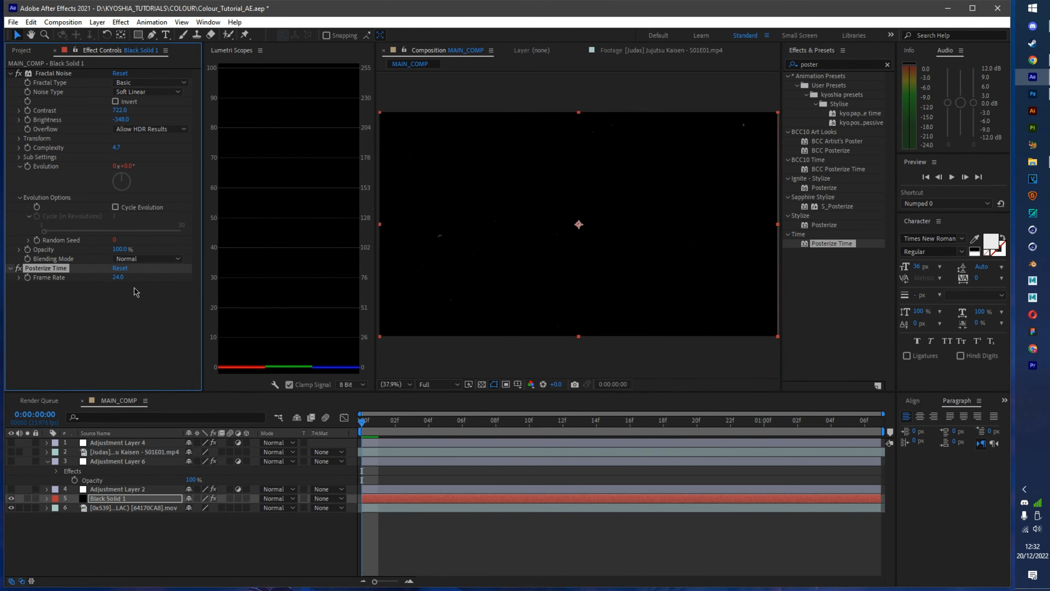
left_click(118, 278)
type("6")
key("Return")
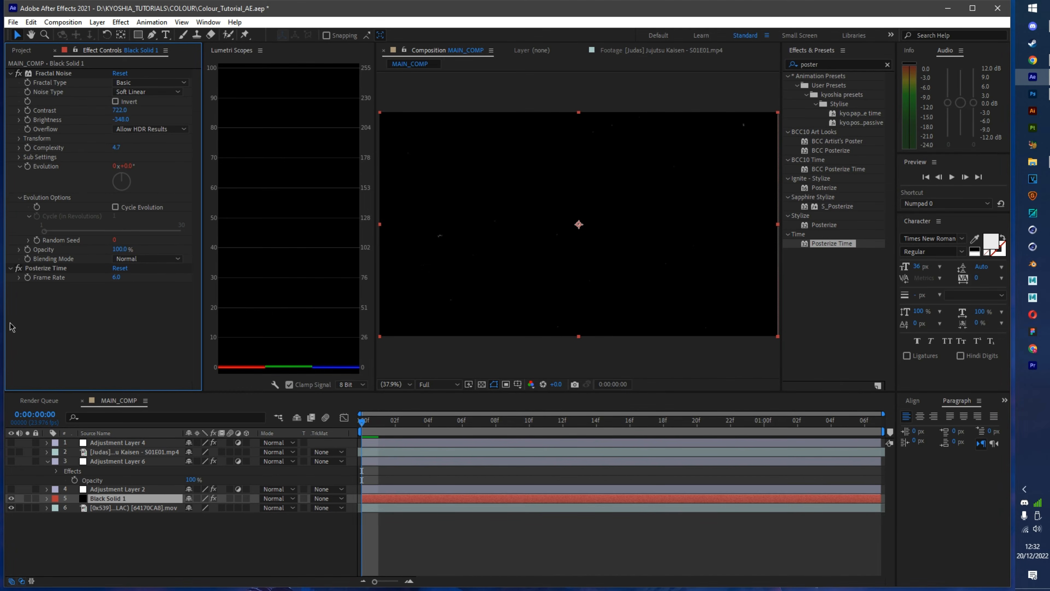
left_click_drag(122, 121, 110, 124)
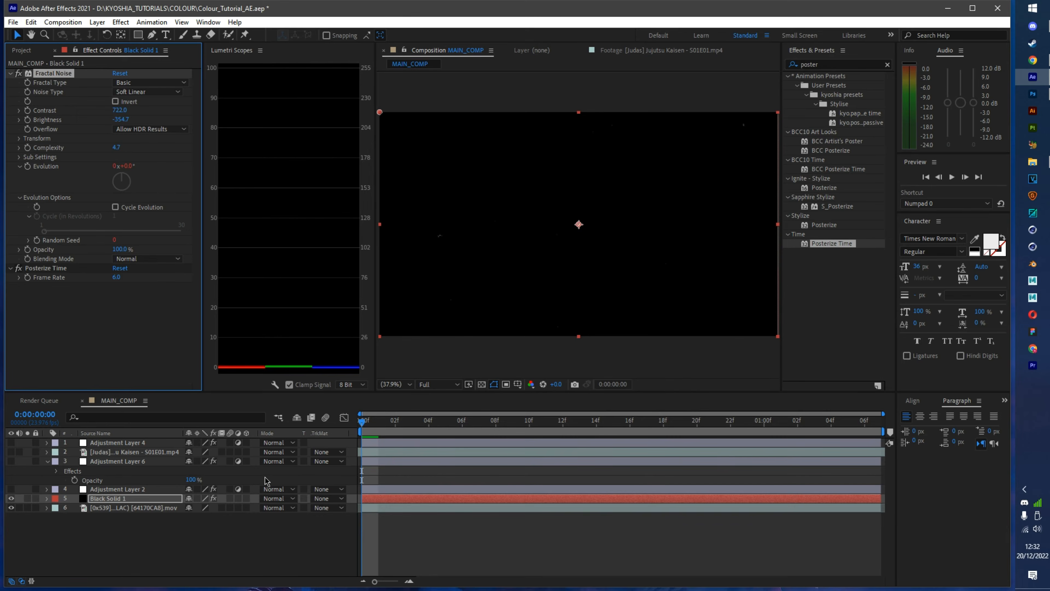
Set Black Solid 1's blending mode to Add and move it to the top of the layer stack.
left_click(275, 499)
left_click(296, 132)
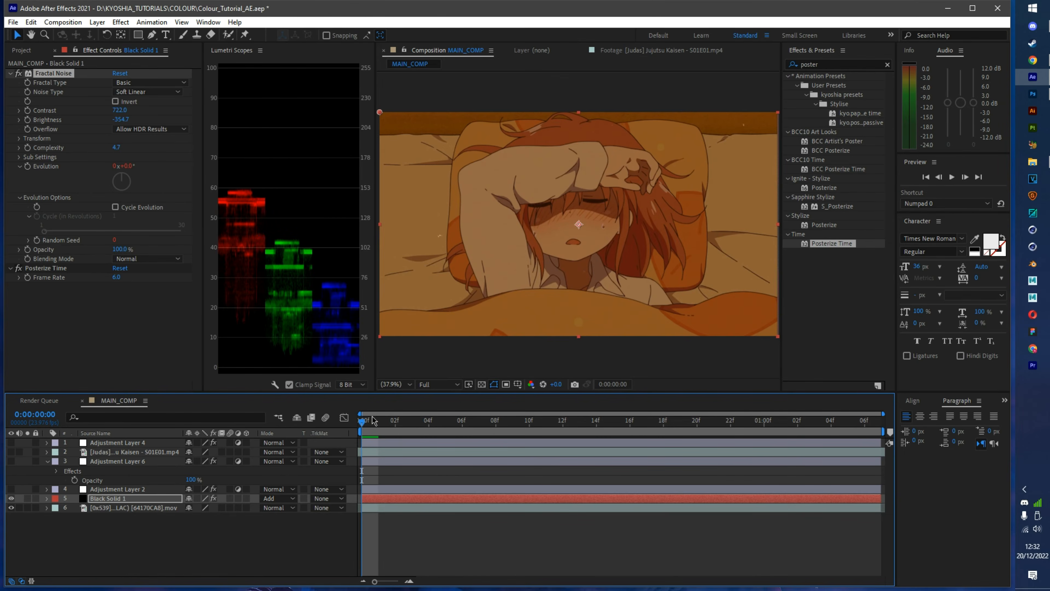
left_click_drag(116, 501, 108, 438)
Rename Adjustment Layer 2 as cc and Adjustment Layer 6 as cg.
left_click(165, 499)
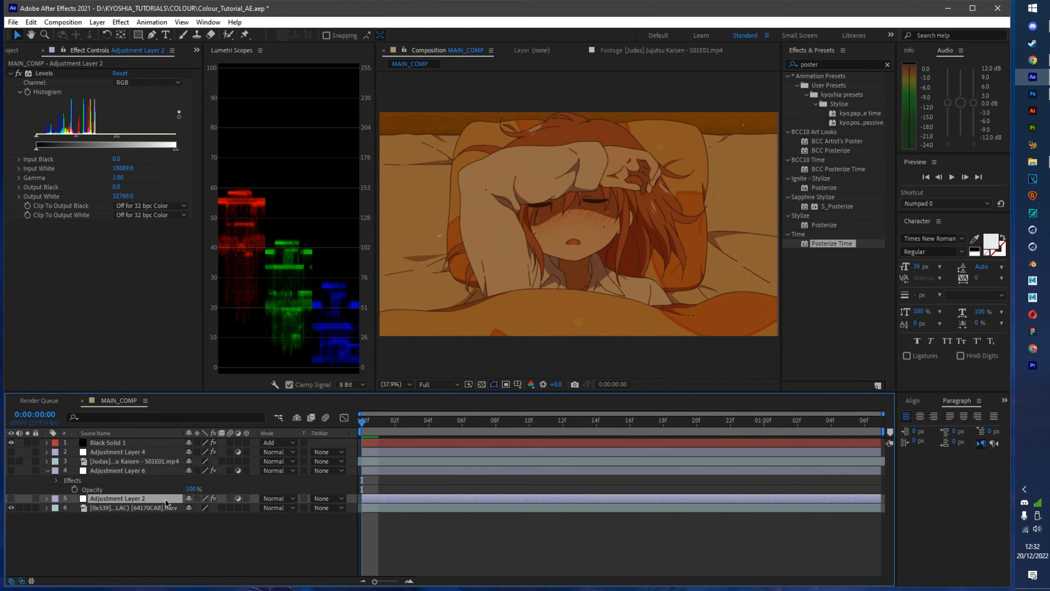
double_click(133, 499)
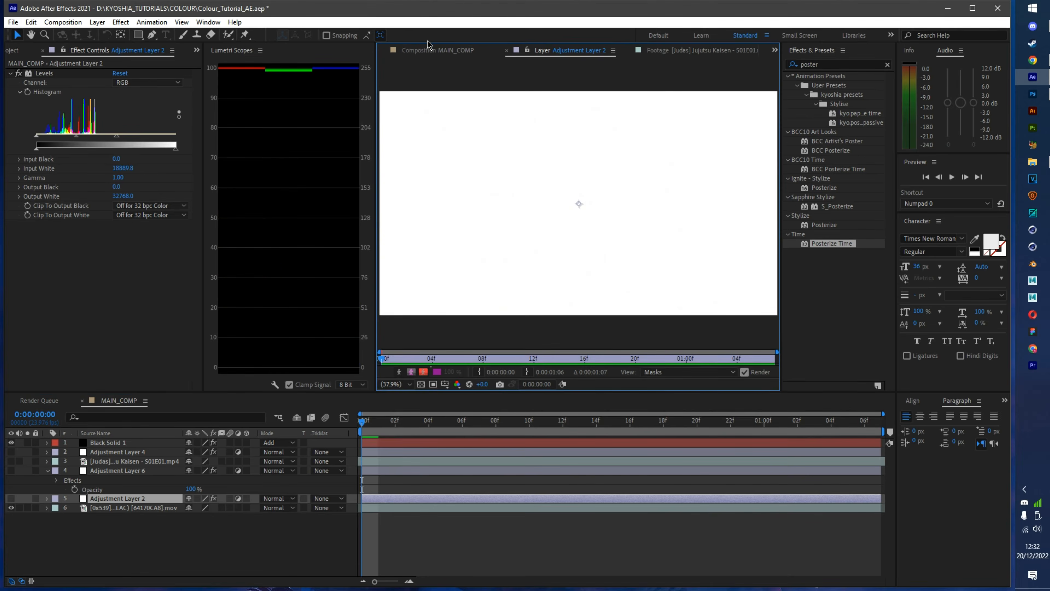
left_click(429, 50)
left_click(131, 500)
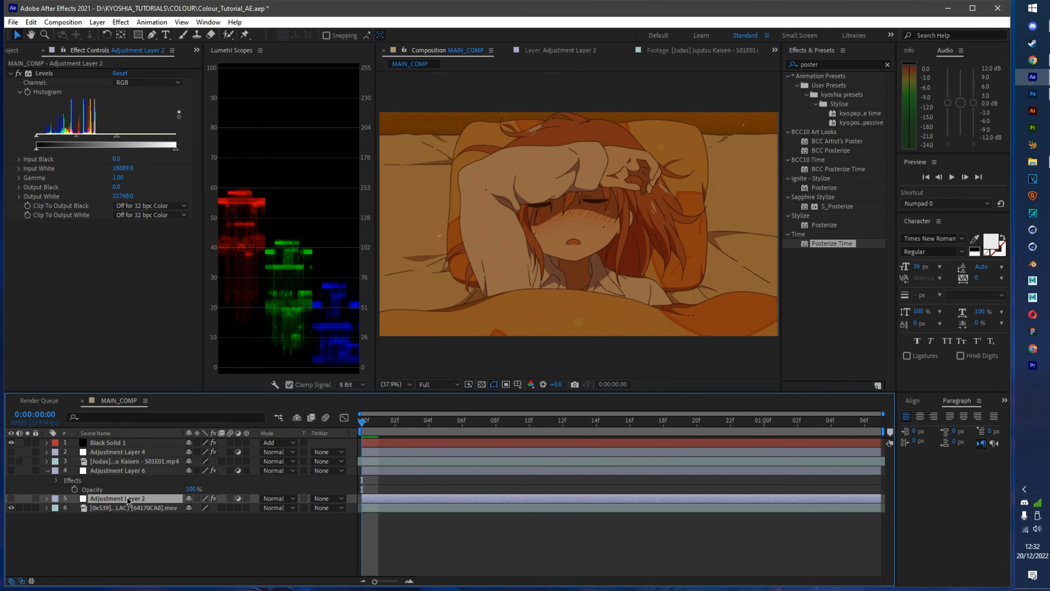
key("Return")
type("cc")
left_click(119, 472)
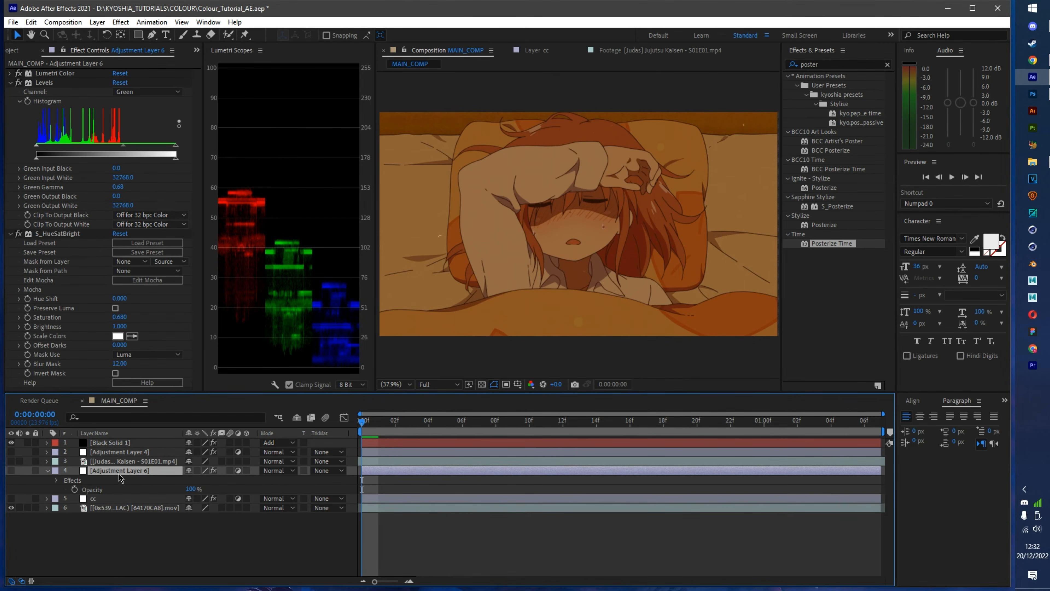
key("Return")
type("cg")
key("Return")
Make the cc and cg layers visible and preview the graded clip with the dust, returning to the first frame.
left_click(11, 498)
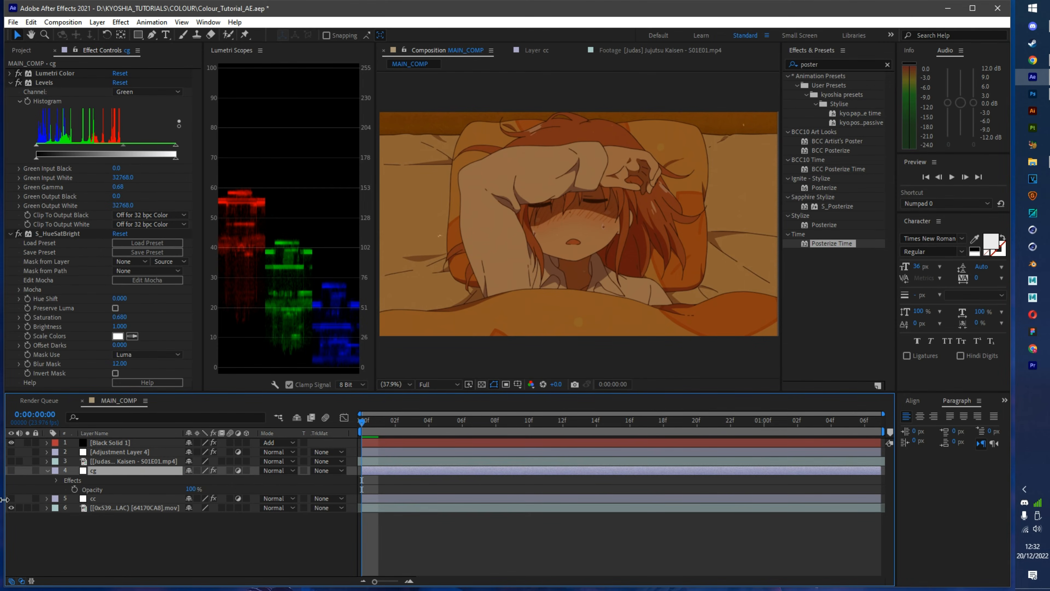
left_click(11, 471)
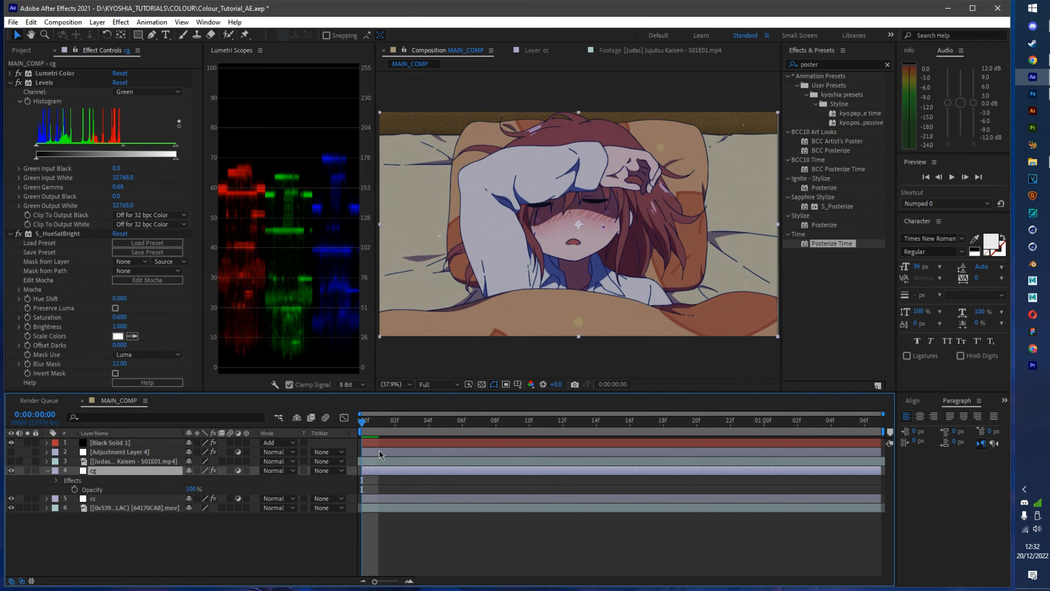
left_click_drag(391, 430, 596, 430)
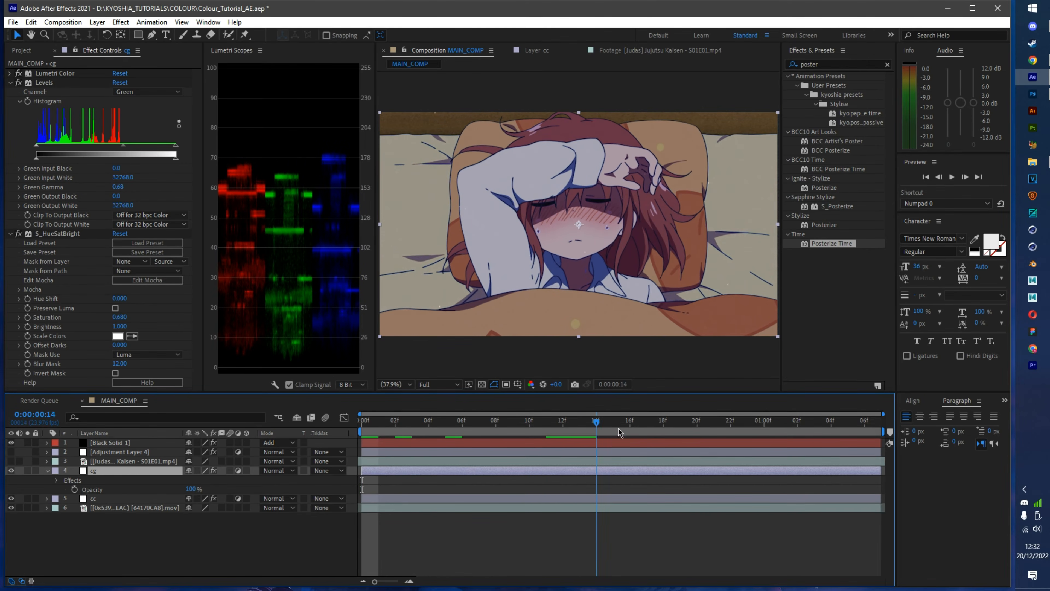
left_click(674, 430)
key("space")
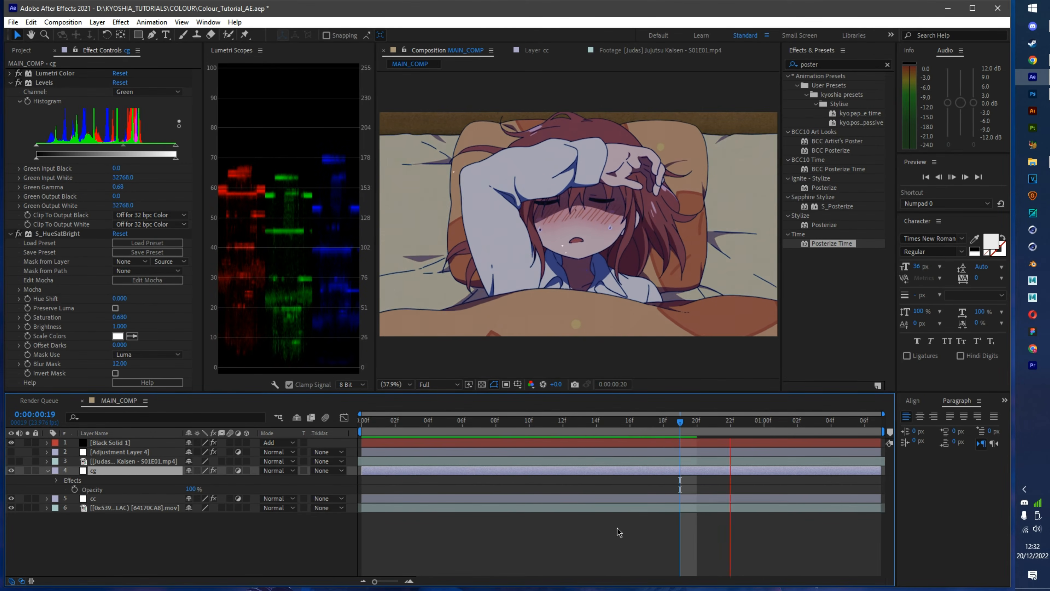
key("space")
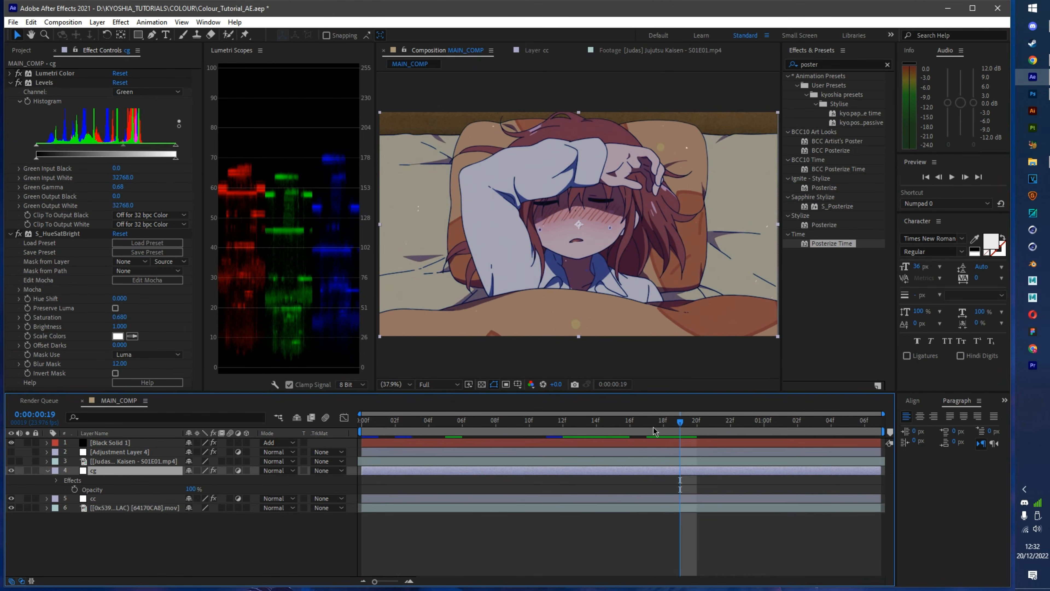
left_click_drag(654, 428, 240, 385)
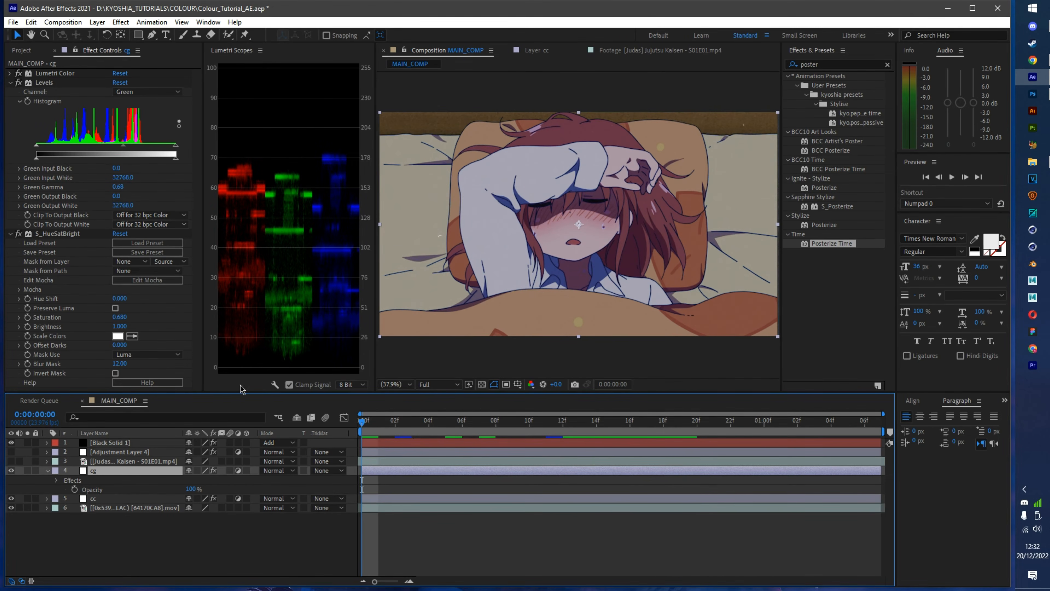
Collapse the cg layer's effect settings, switch off Levels and S_HueSatBright, and preview the clip without them.
left_click(10, 83)
left_click(9, 91)
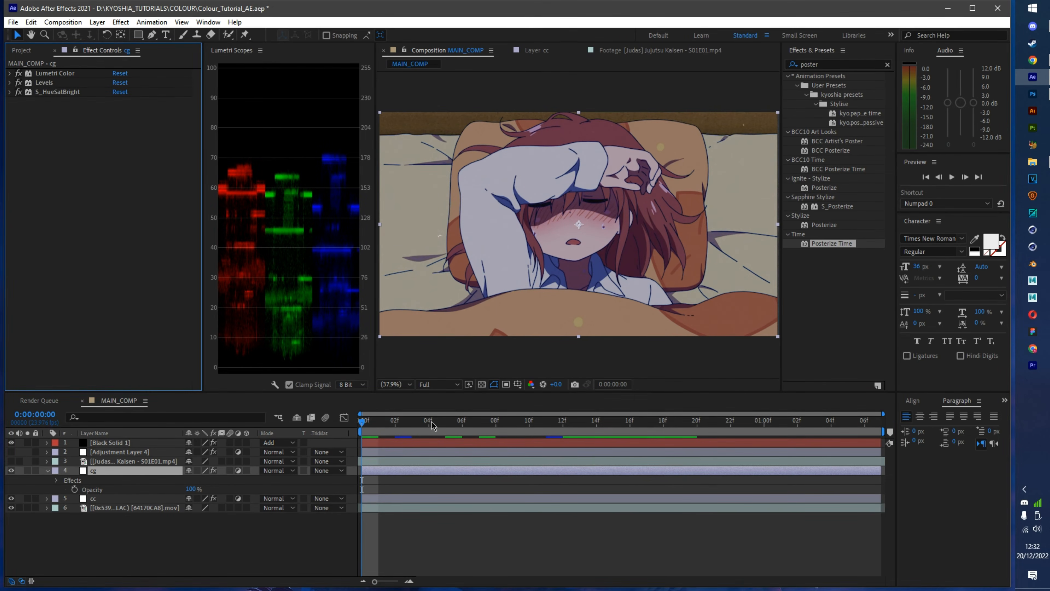
left_click_drag(431, 423, 362, 433)
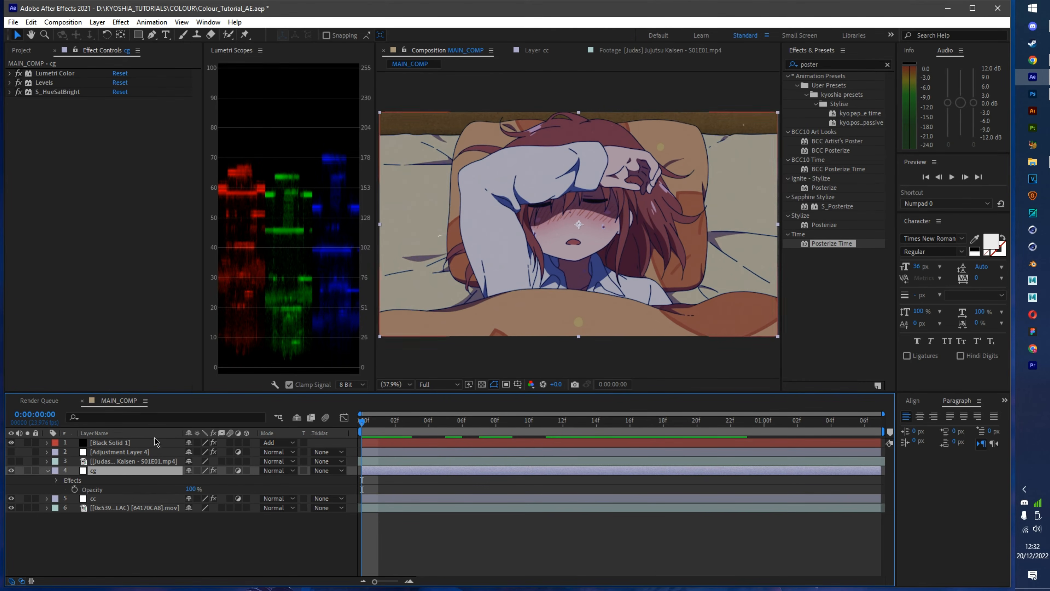
left_click(18, 83)
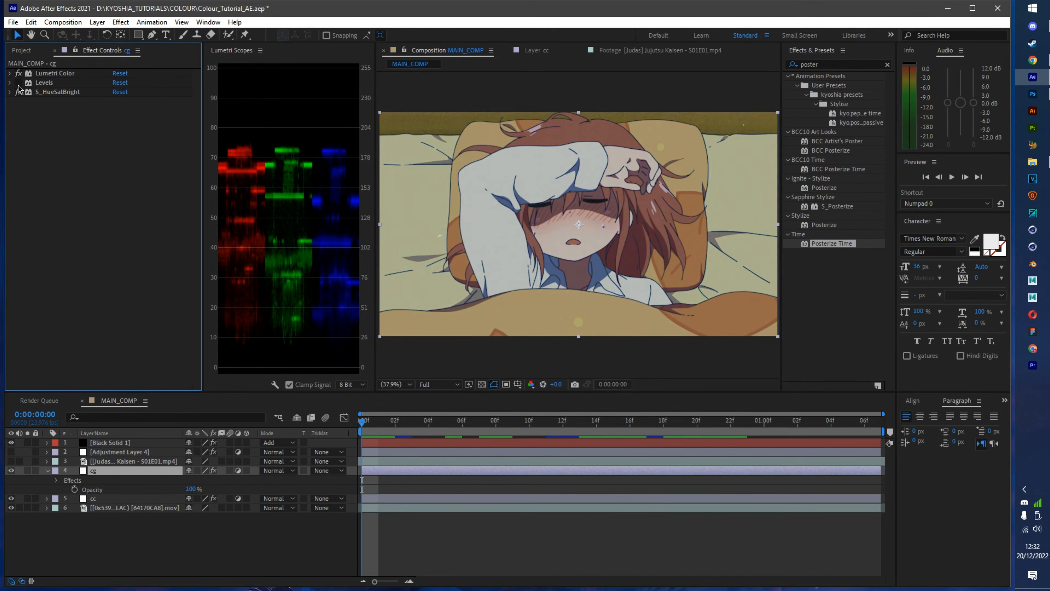
left_click(19, 91)
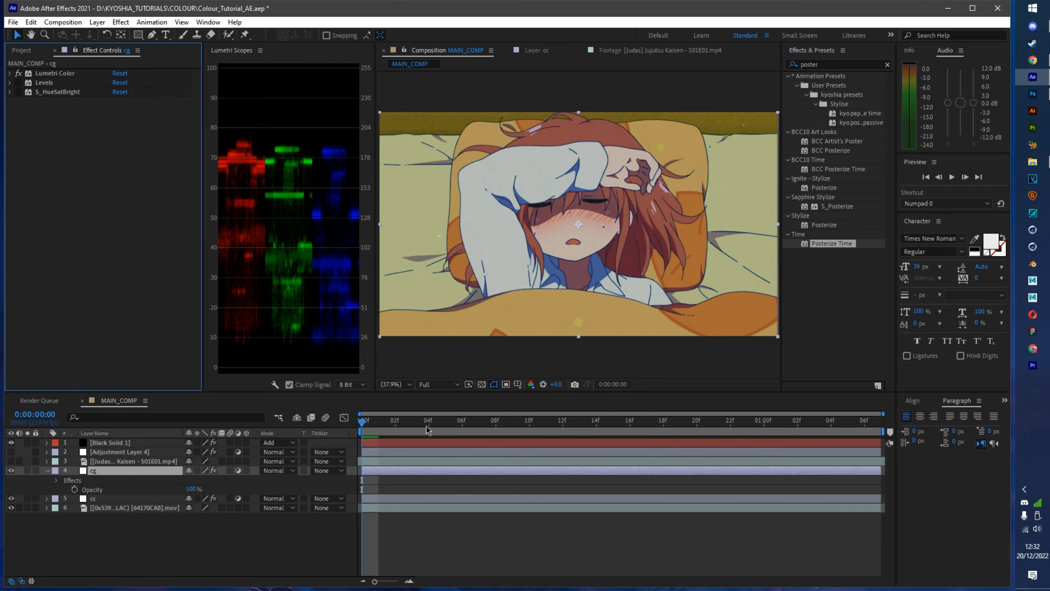
left_click(501, 473)
key("space")
key("space")
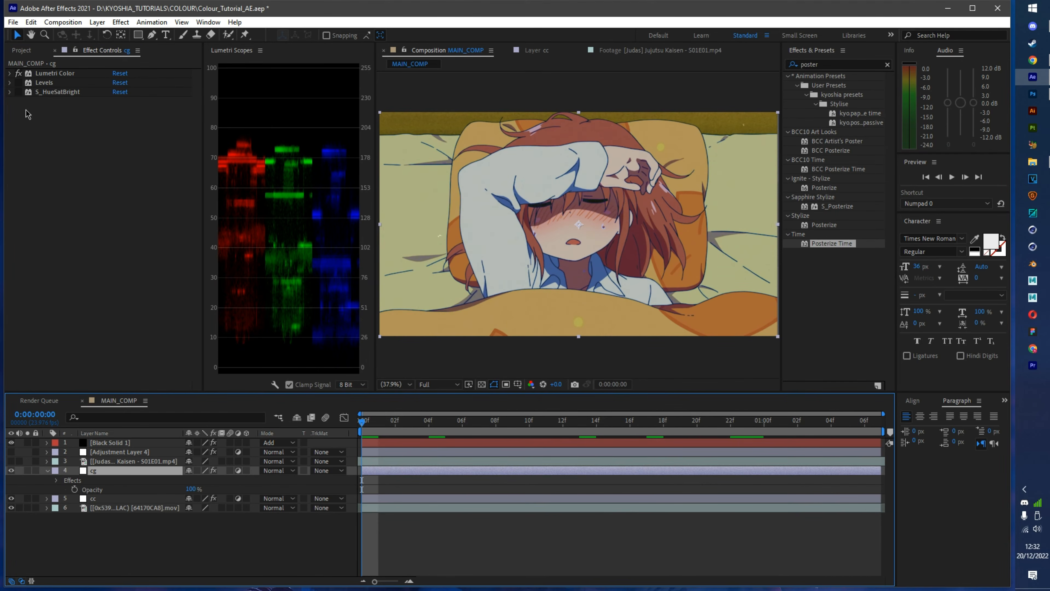
Re-enable the cg layer's Levels effect, reset its settings, and select the Green channel.
left_click(9, 83)
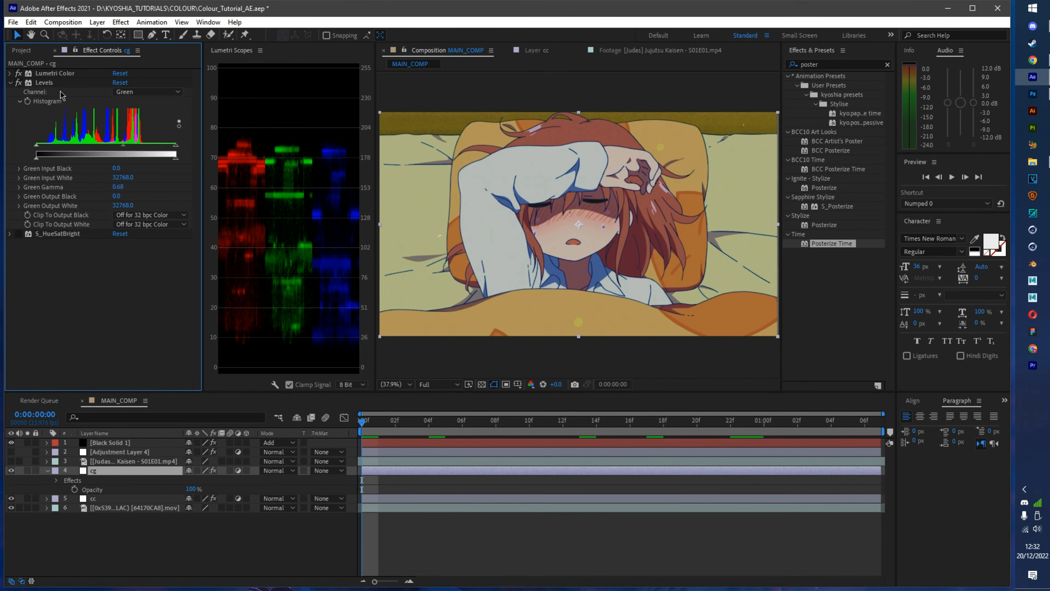
left_click(18, 82)
left_click(126, 92)
left_click(131, 104)
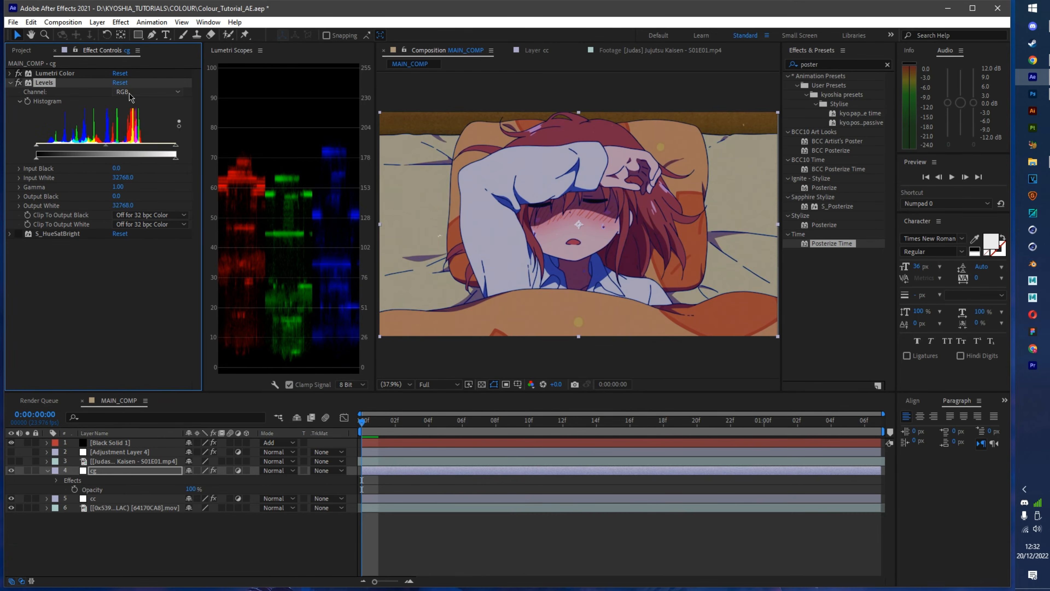
left_click(136, 92)
left_click(146, 128)
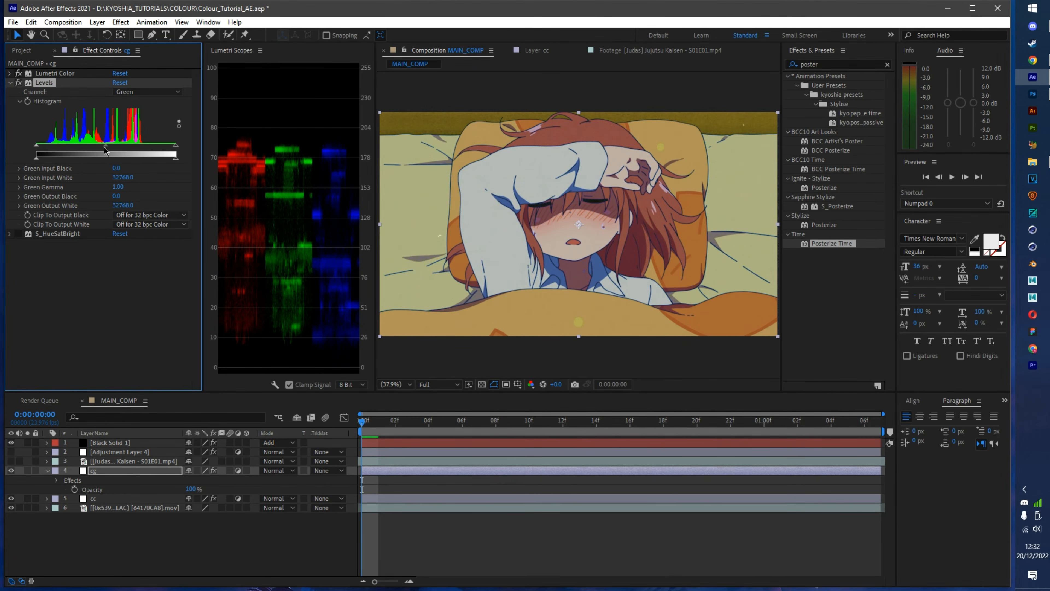
Rebalance the cg layer's Levels by slightly raising the green midtones and setting Red Gamma to 0.90 and Blue Gamma to 0.91.
left_click_drag(104, 146, 112, 148)
left_click(137, 92)
left_click(130, 116)
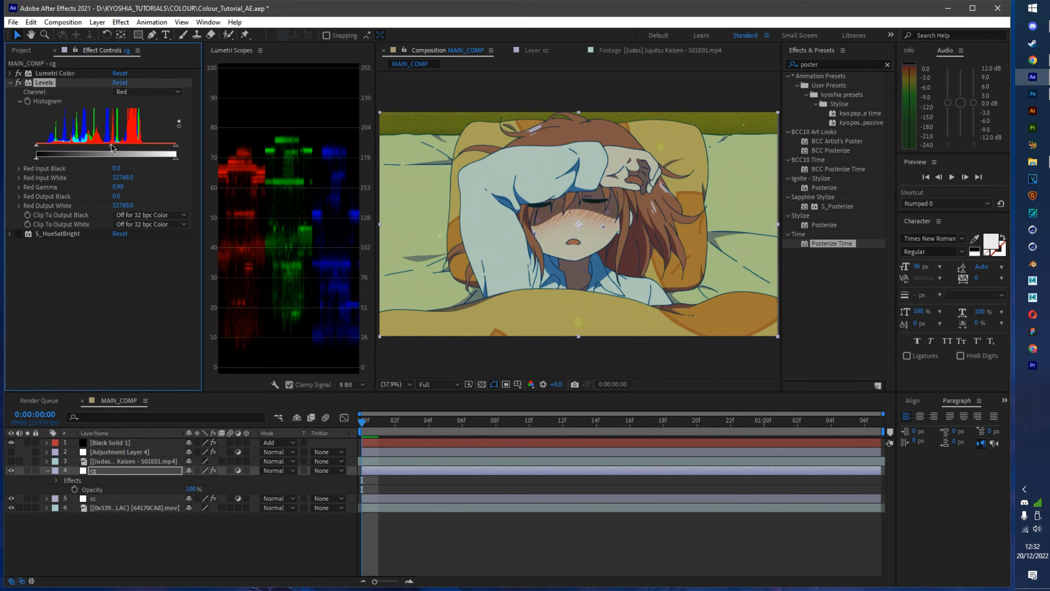
left_click(139, 93)
left_click(133, 140)
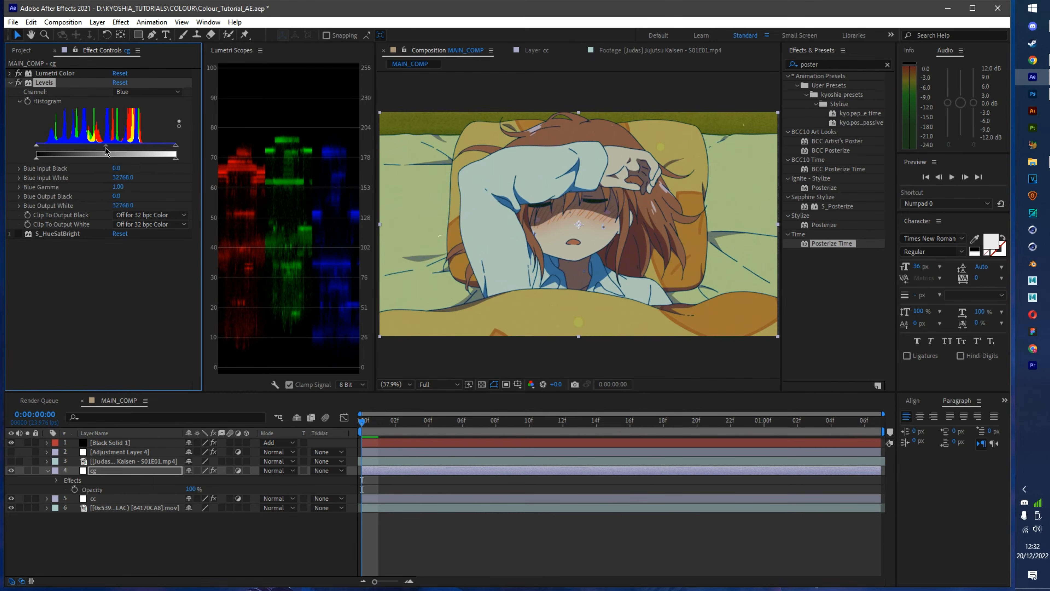
left_click_drag(105, 147, 110, 148)
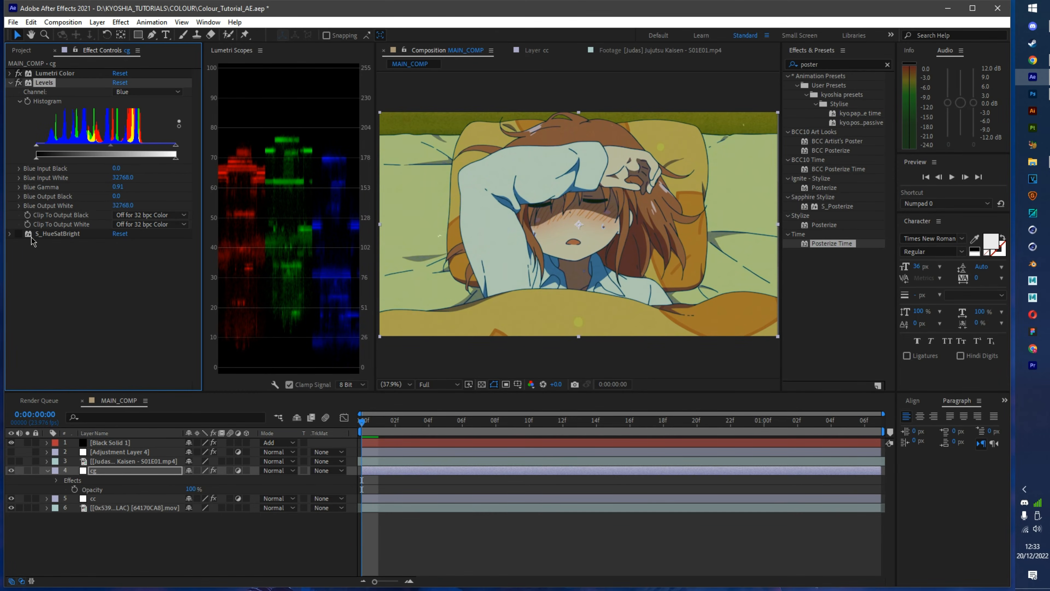
Re-enable S_HueSatBright on the cg layer and preview the new grade.
left_click(18, 235)
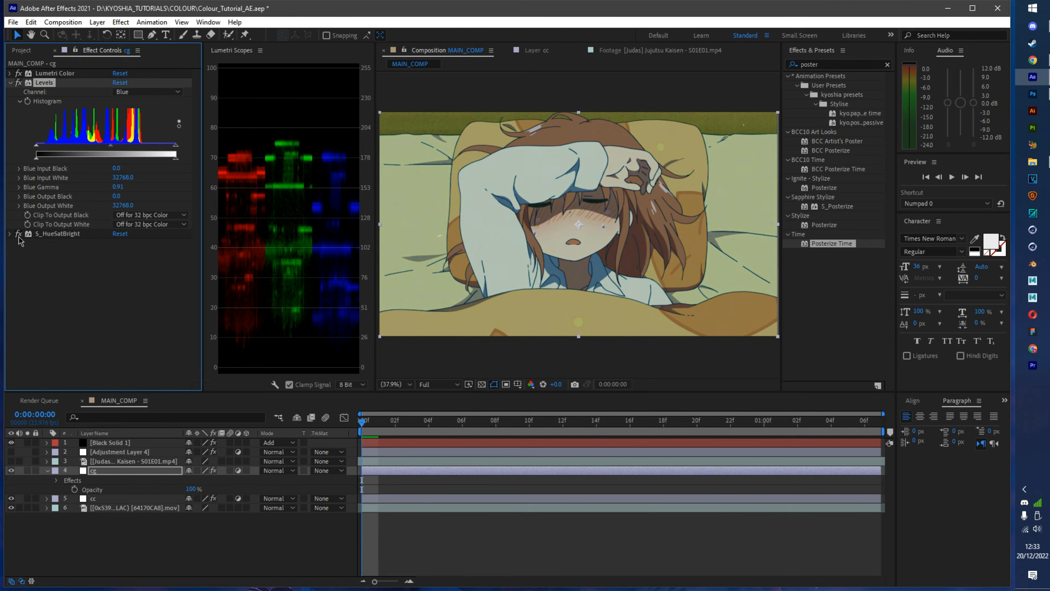
left_click(363, 422)
key("space")
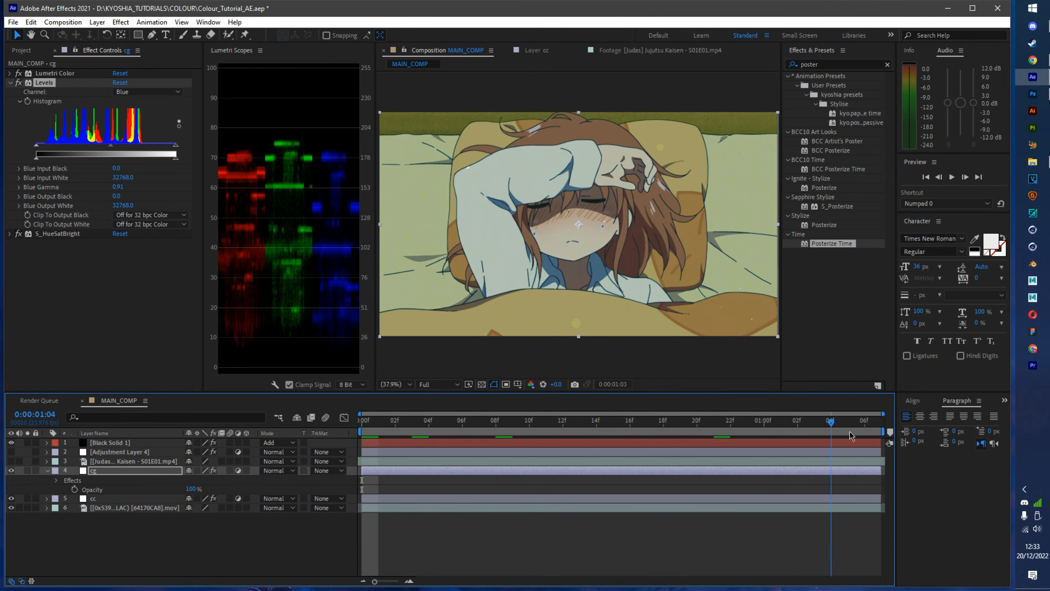
Toggle the visibility of the cg and cc layers to compare the clip with and without the correction and grade.
left_click(11, 470)
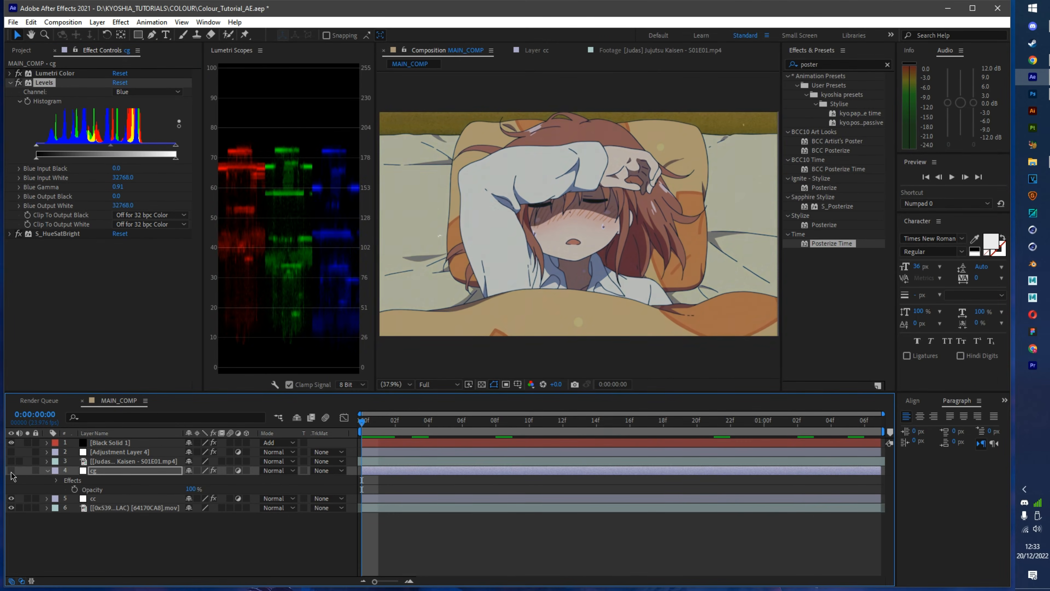
left_click(11, 498)
left_click(11, 498)
left_click(11, 471)
left_click(11, 474)
left_click(11, 470)
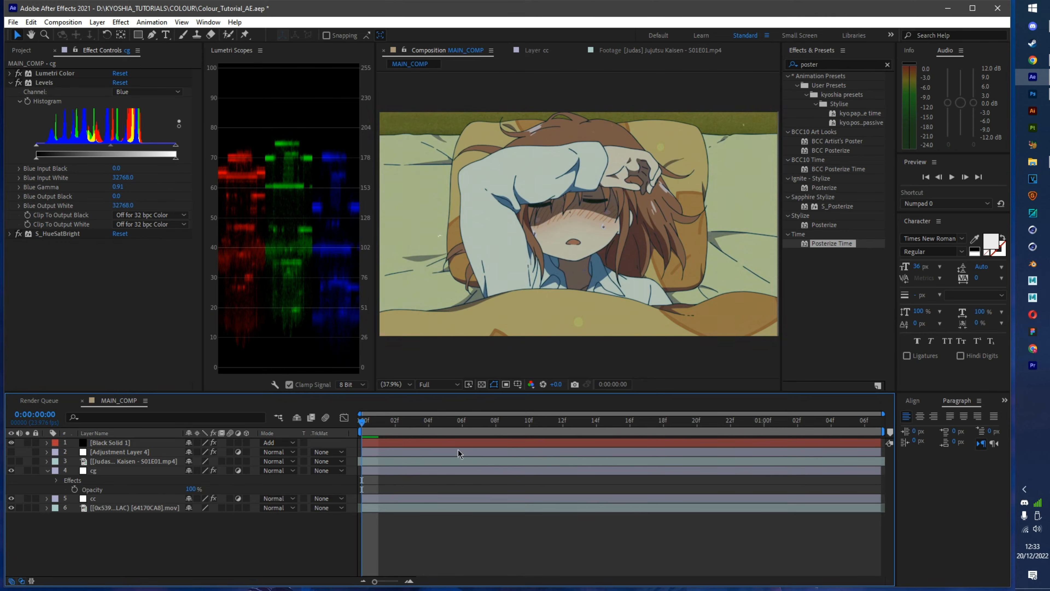
Save the project and preview the finished grade.
key("ctrl+s")
key("space")
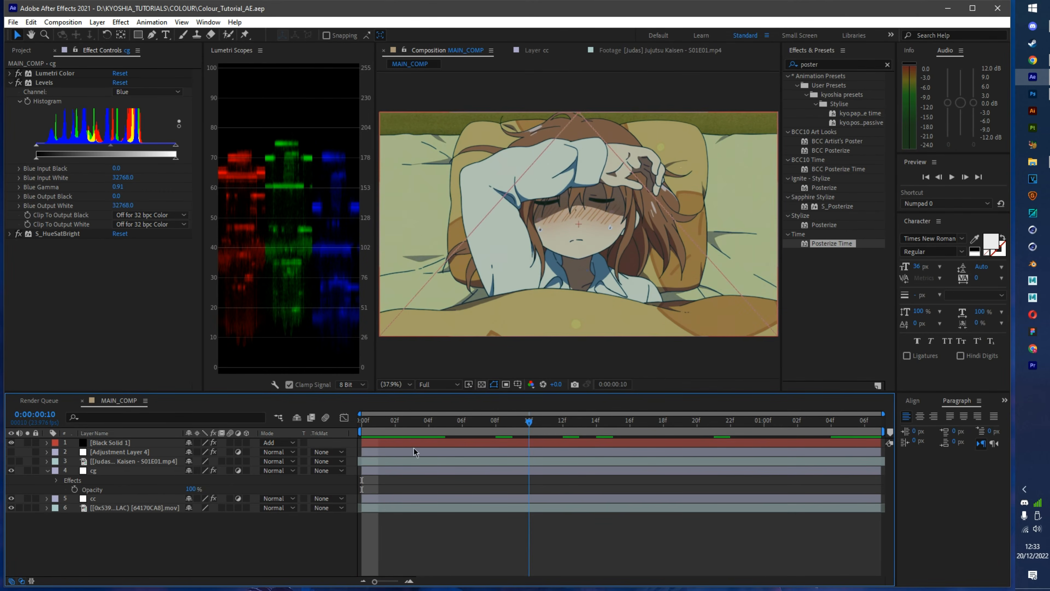
Play the MAIN_COMP preview again and return the playhead to the first frame.
key("space")
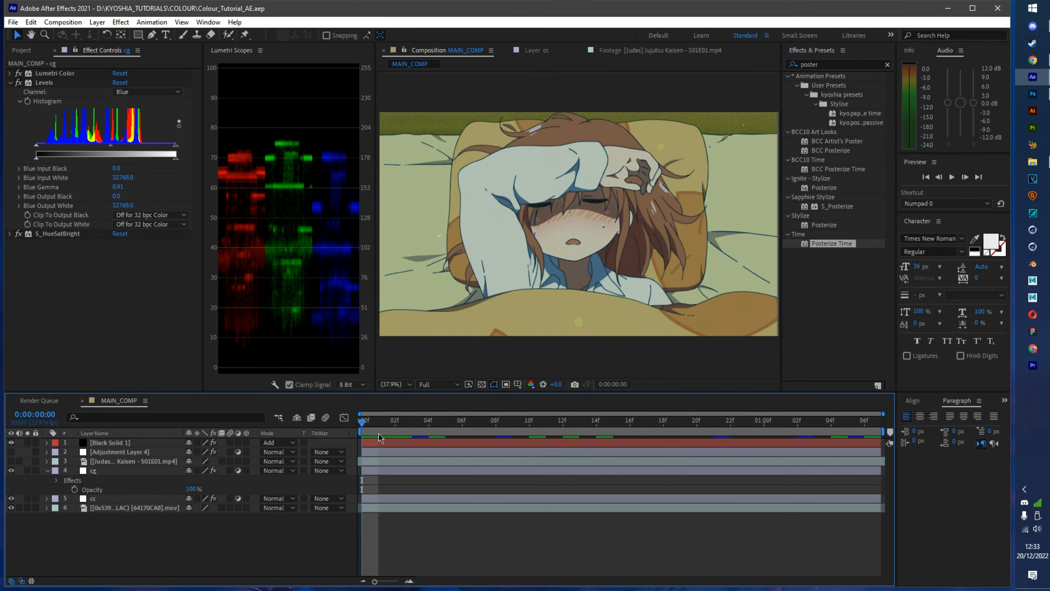
left_click_drag(379, 438, 343, 429)
Switch to Chrome and open nyaa.si in a new tab with its search field active.
left_click(1034, 61)
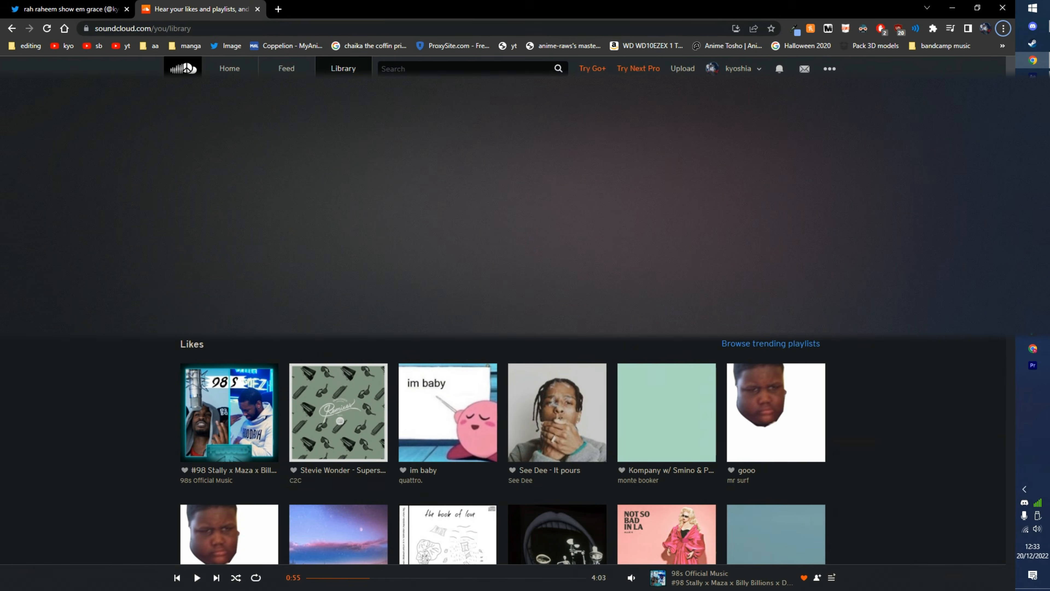
left_click(278, 9)
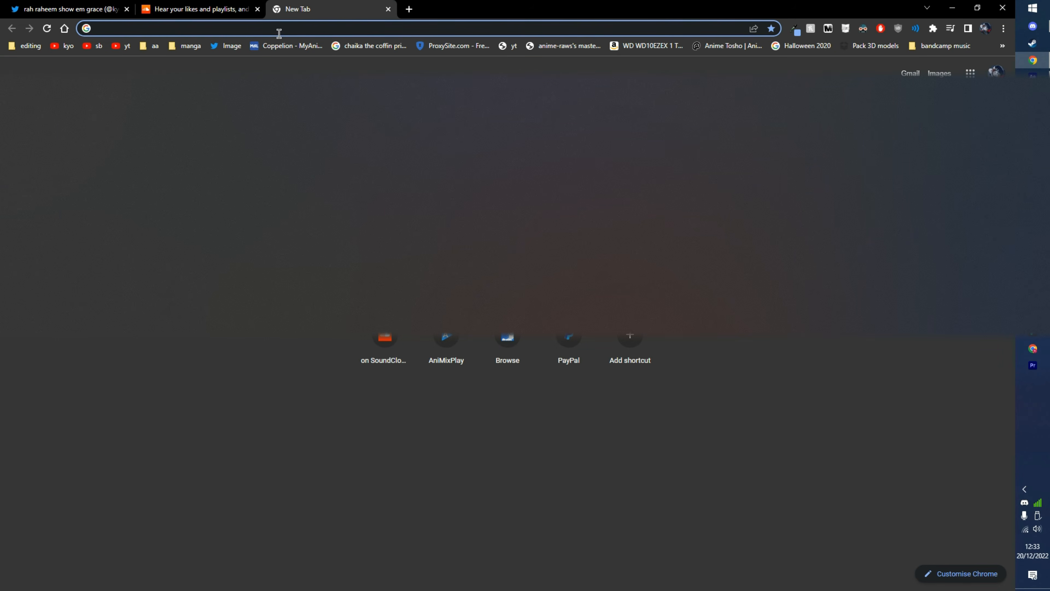
type("n")
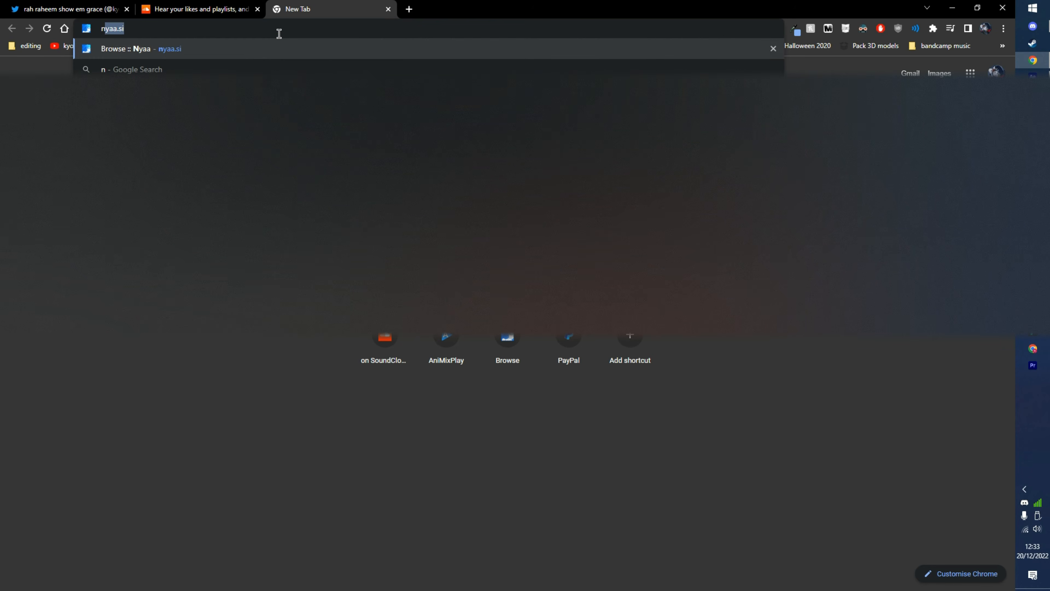
type("ya")
key("Return")
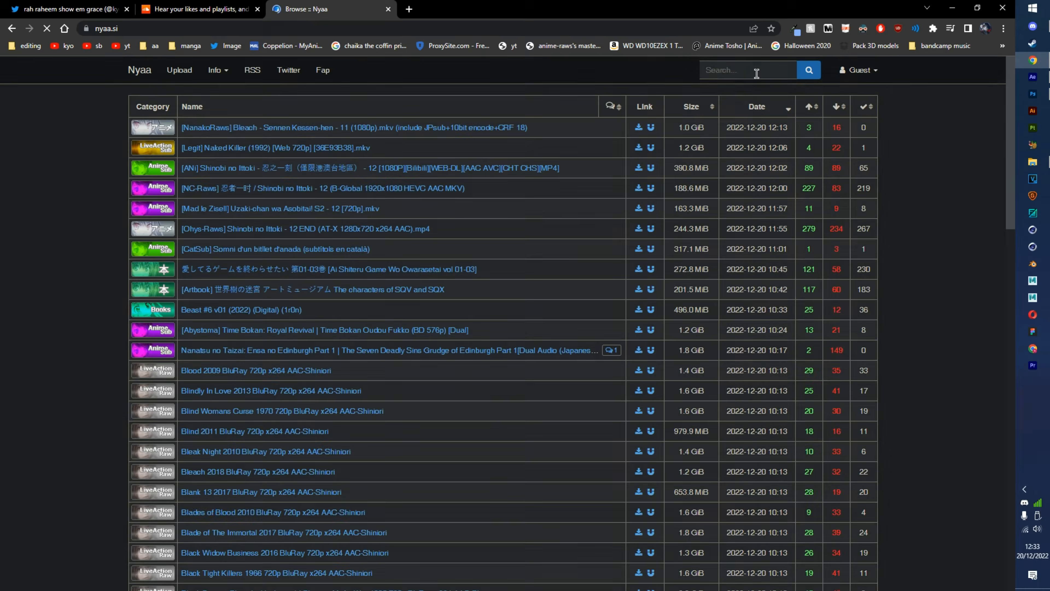
left_click(744, 69)
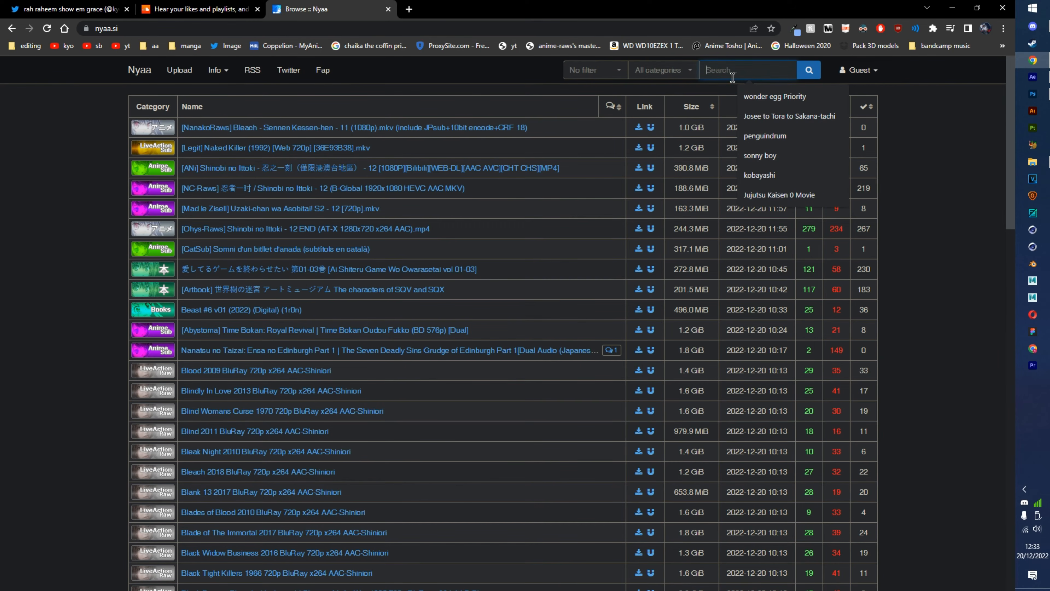
Search Google for "konosuba mal" in a new tab and open the MyAnimeList page for Kono Subarashii Sekai ni Shukufuku wo!
key("ctrl+t")
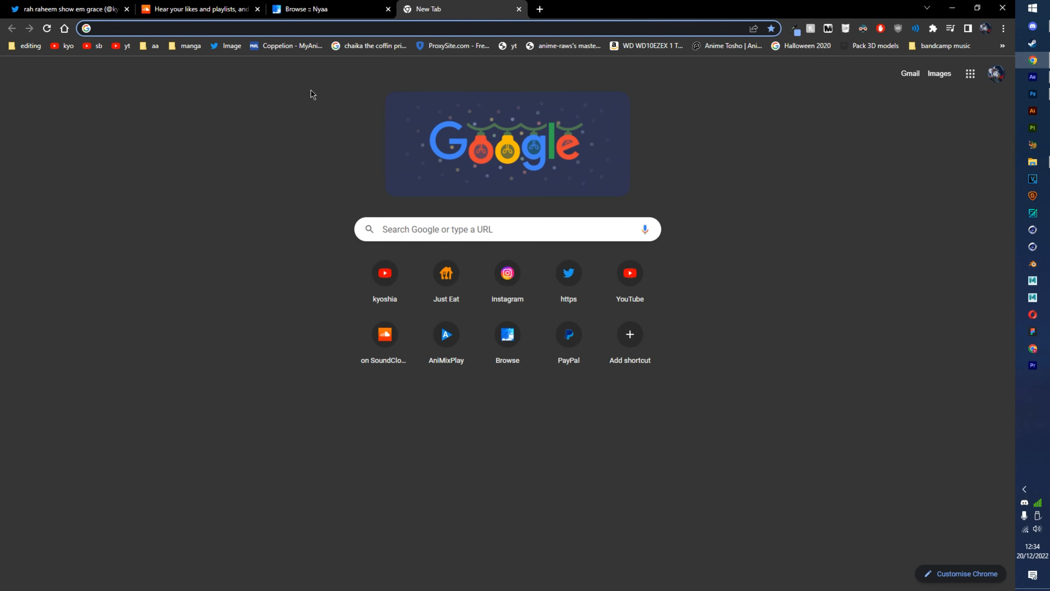
type("konosu")
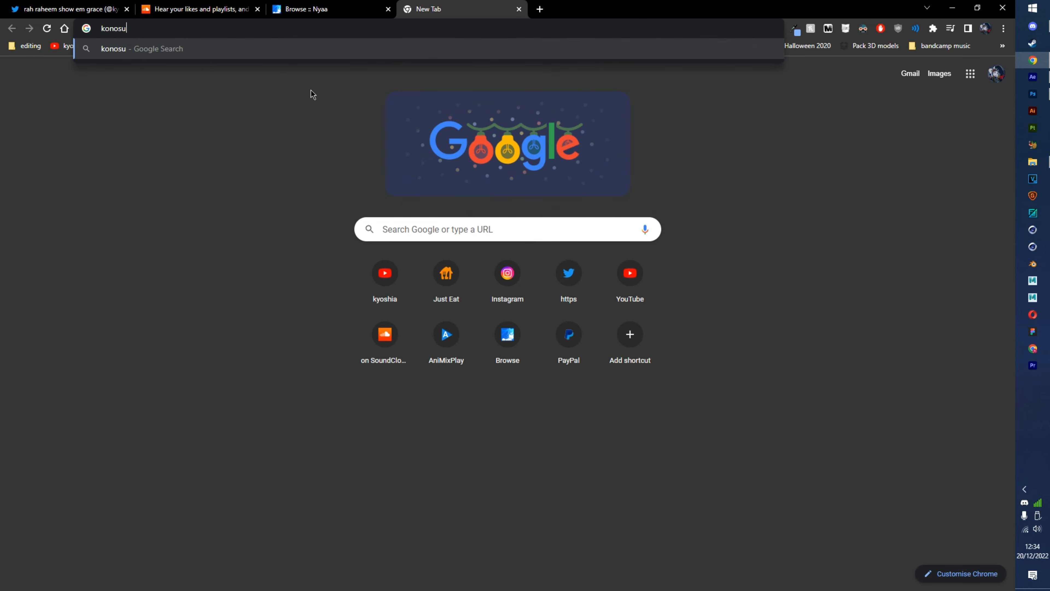
type("ba mal")
key("Return")
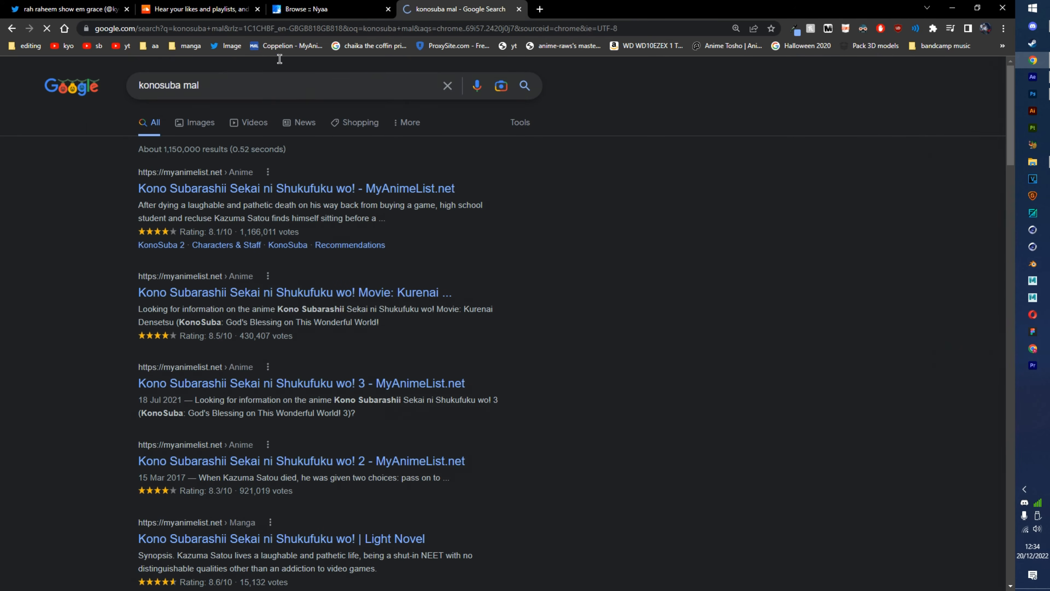
left_click(204, 190)
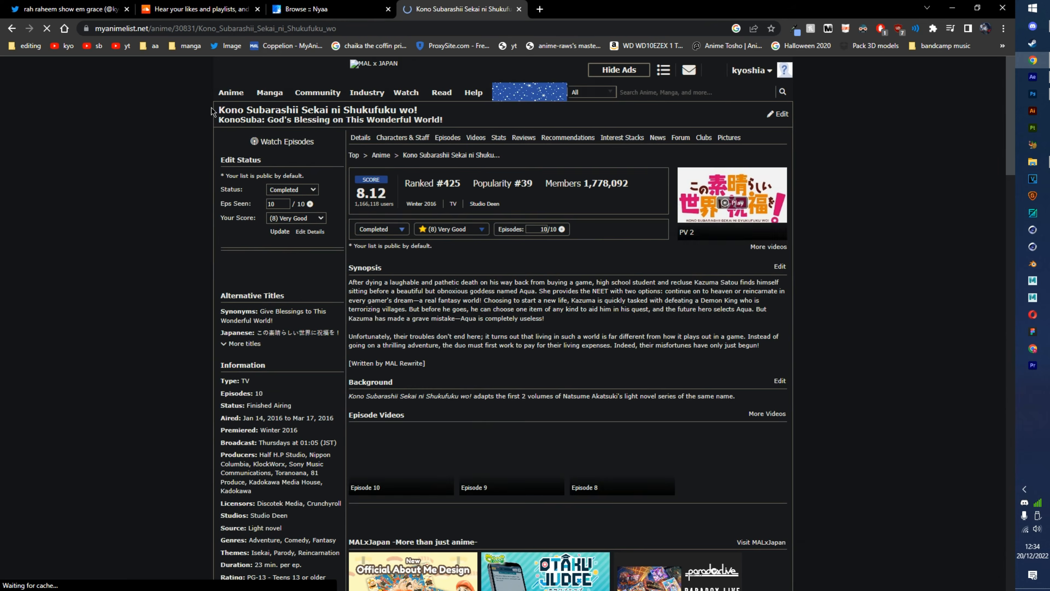
Search Nyaa for the full title Kono Subarashii Sekai ni Shukufuku wo! and sort the results by seeders.
key("ctrl+shift+Tab")
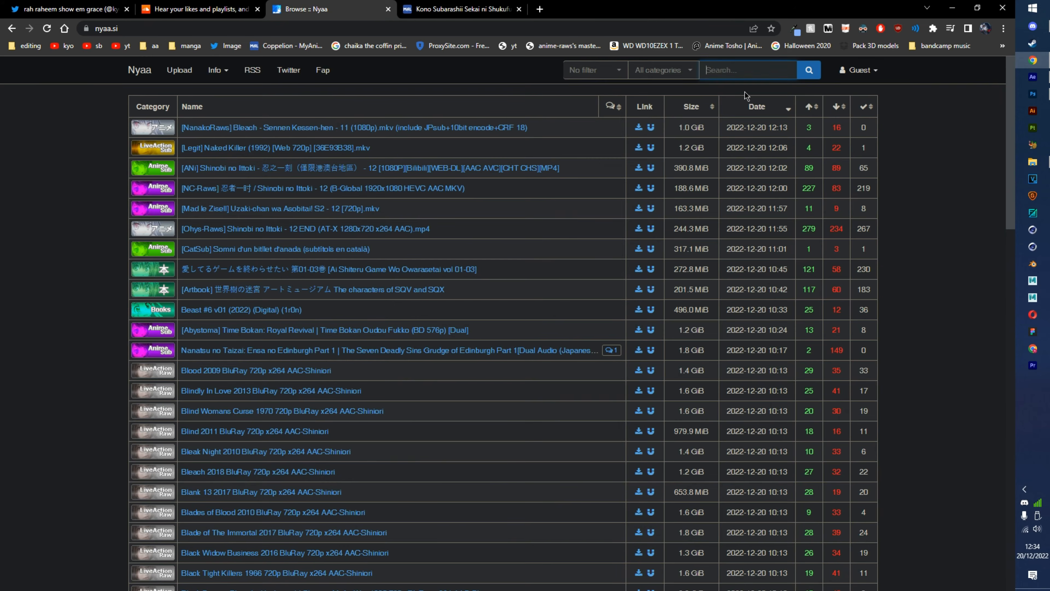
key("ctrl+v")
left_click(809, 70)
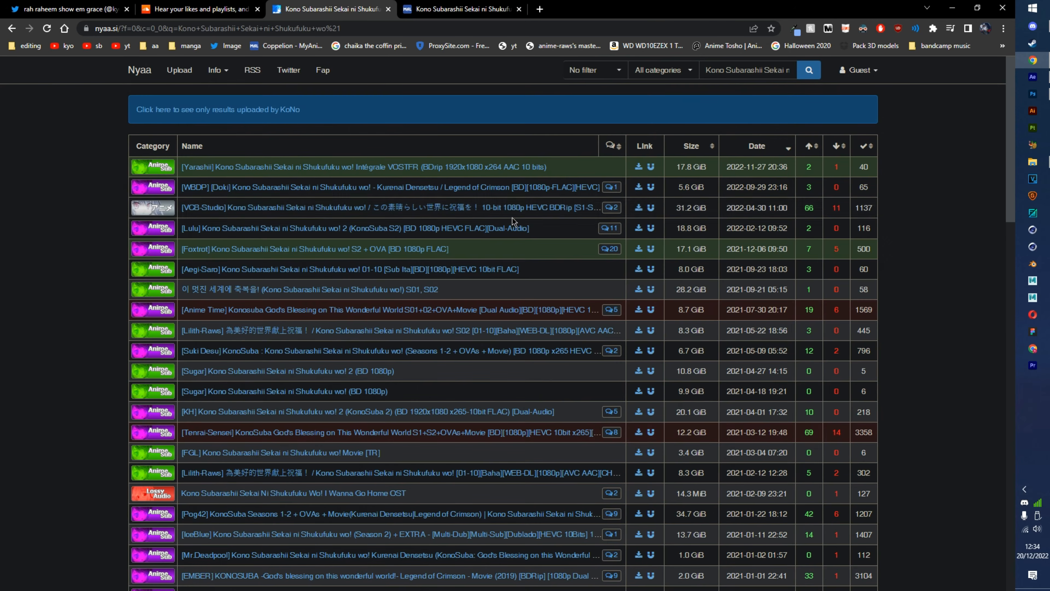
left_click(812, 146)
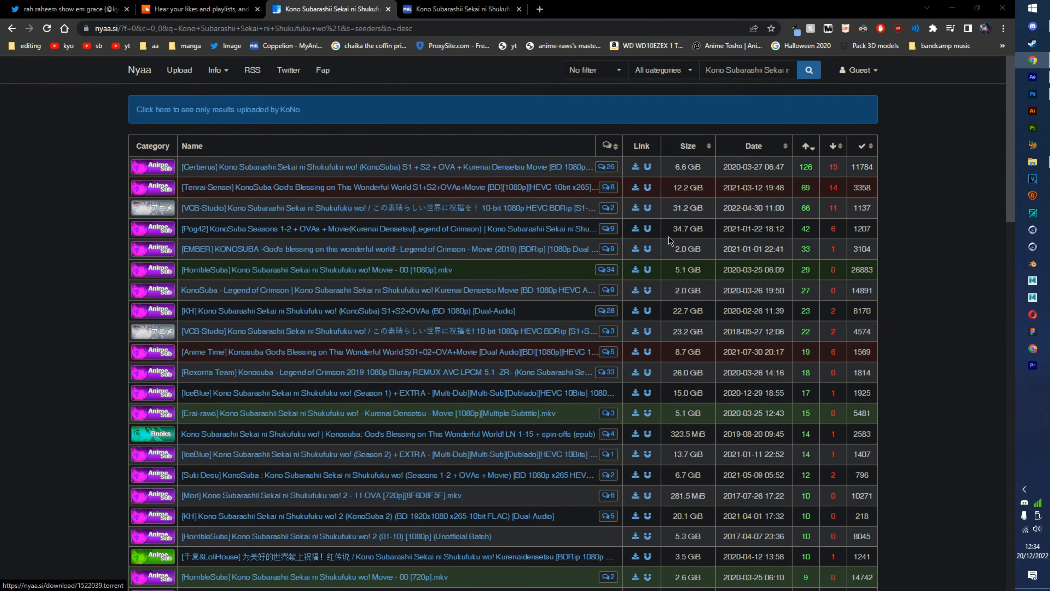
key("alt+Tab")
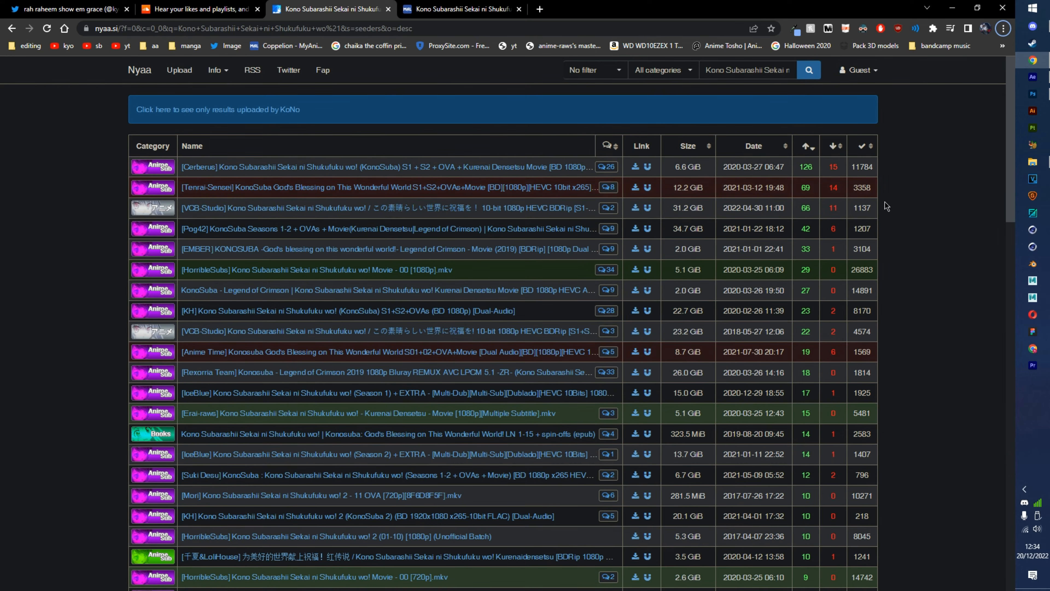
Add BD to the Nyaa search query and sort the results by size, largest first.
left_click(688, 145)
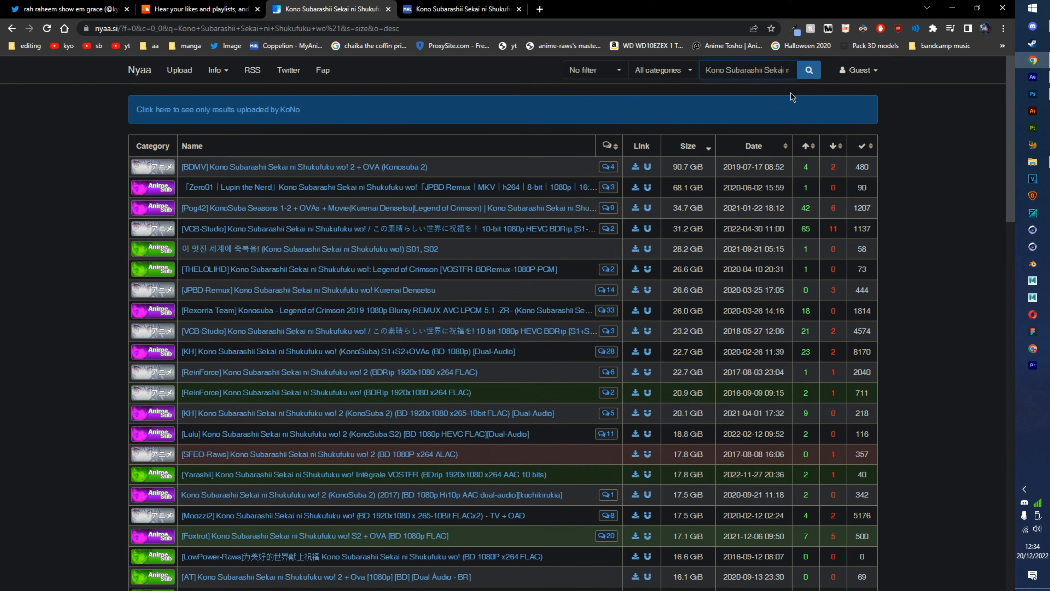
key("End")
type("BD")
key("BackSpace")
key("BackSpace")
type("BD")
key("Return")
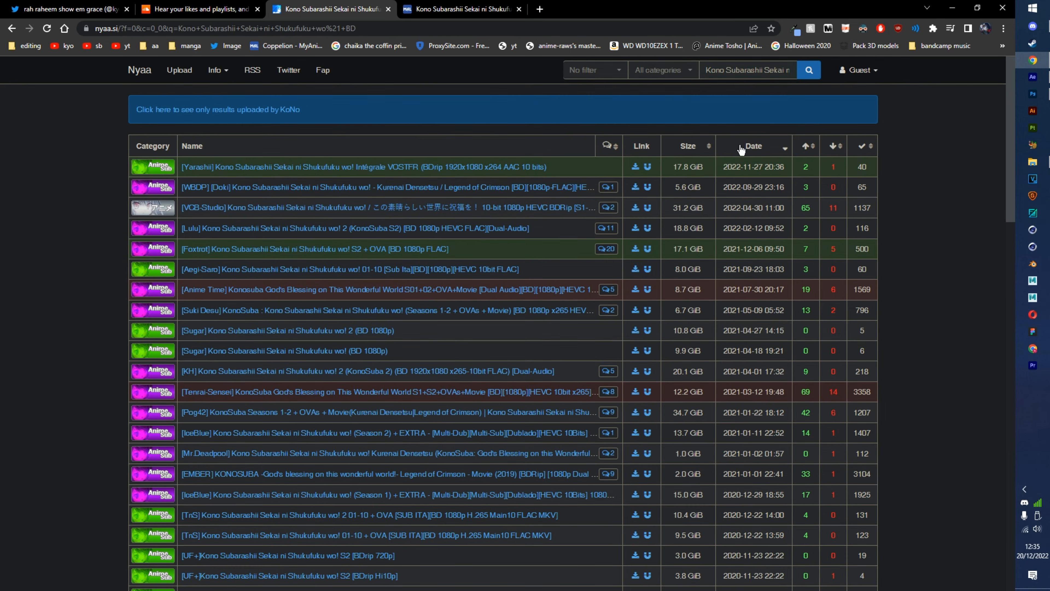
left_click(689, 148)
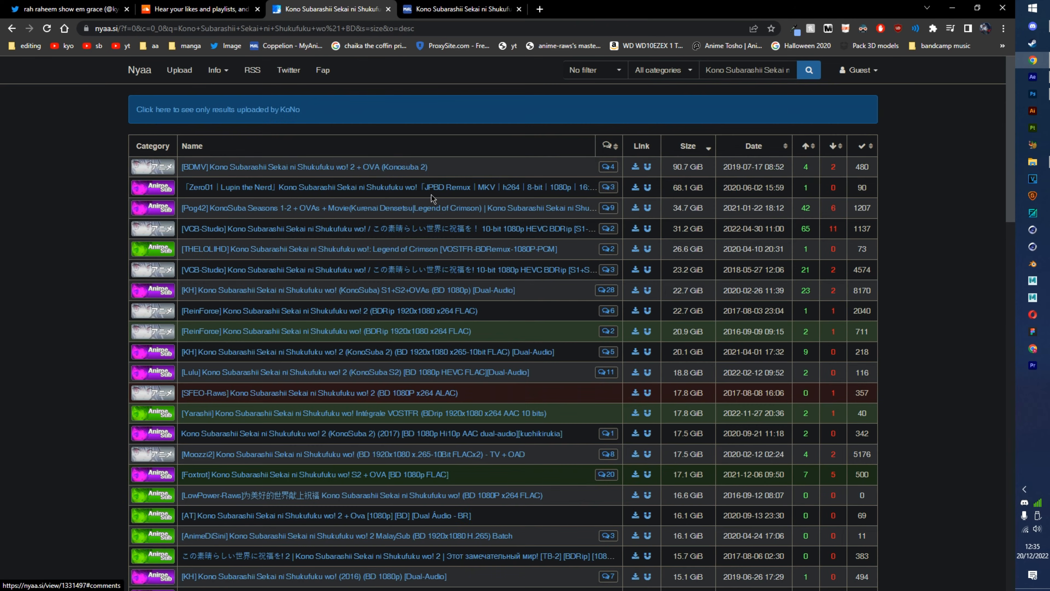
View the [BDMV] Konosuba 2 + OVA release page, return to the results and highlight that release's file size.
left_click(356, 168)
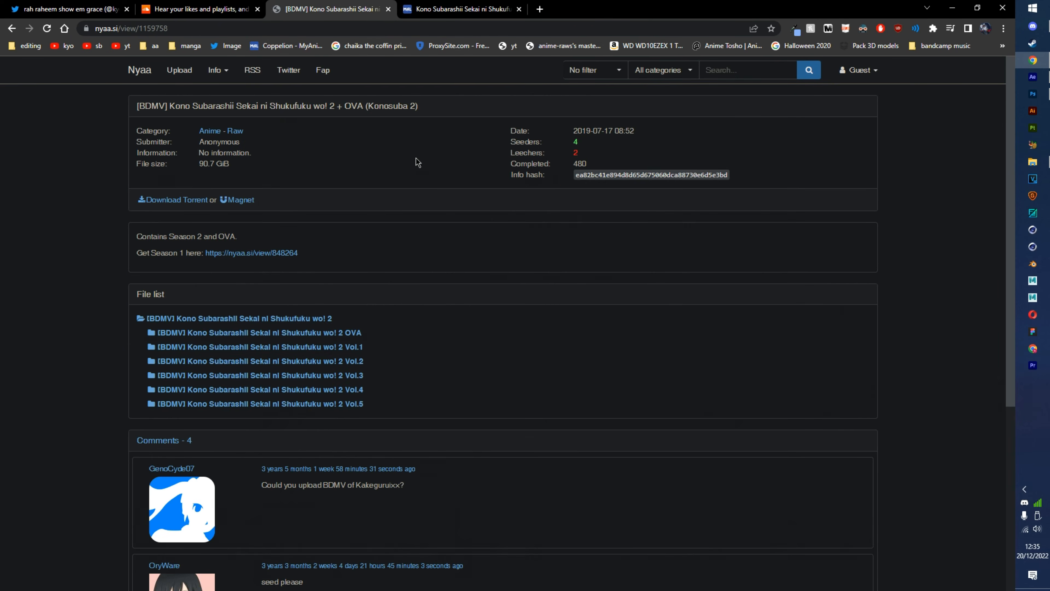
key("alt+Left")
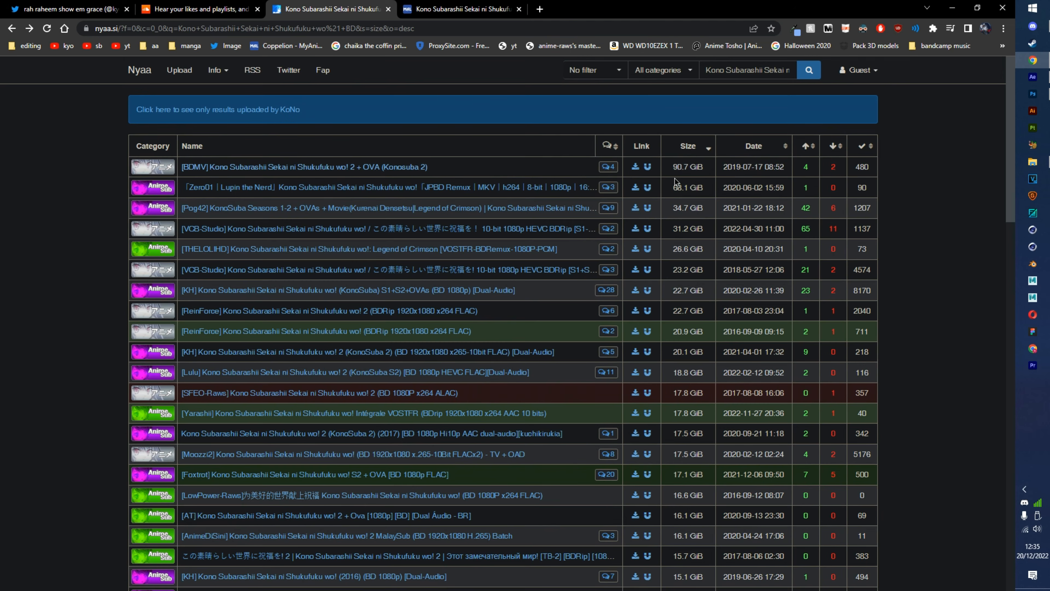
left_click_drag(674, 168, 699, 168)
left_click(686, 171)
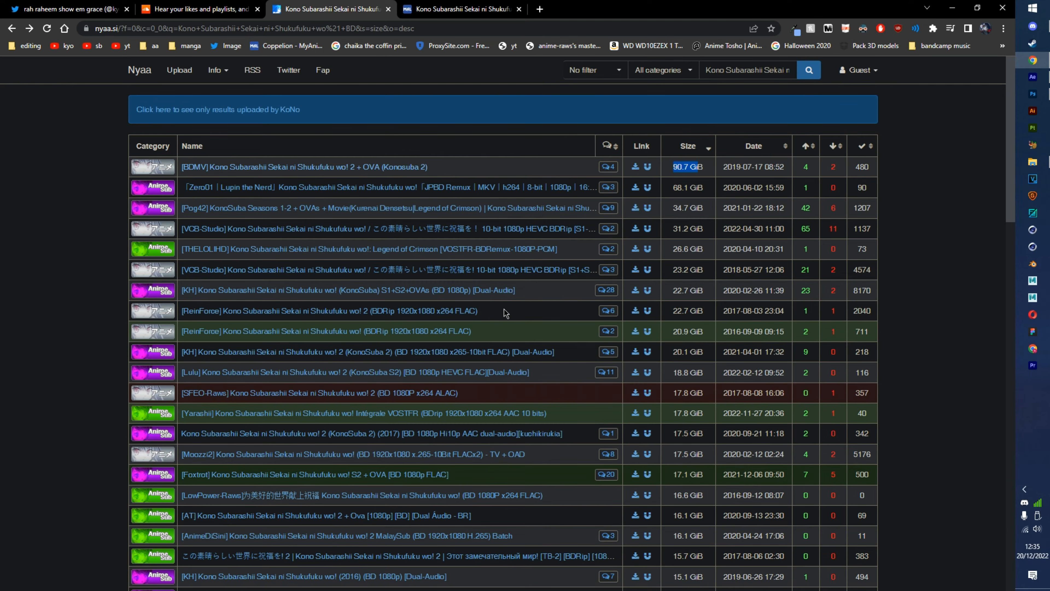
Switch to After Effects and play the graded MAIN_COMP preview.
key("alt+Tab")
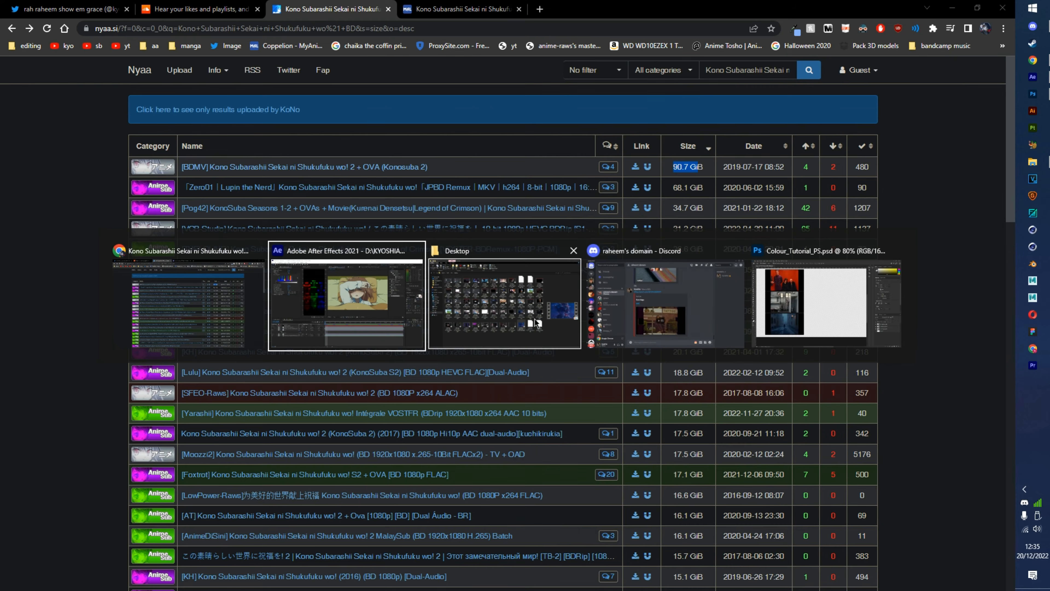
left_click(399, 320)
key("space")
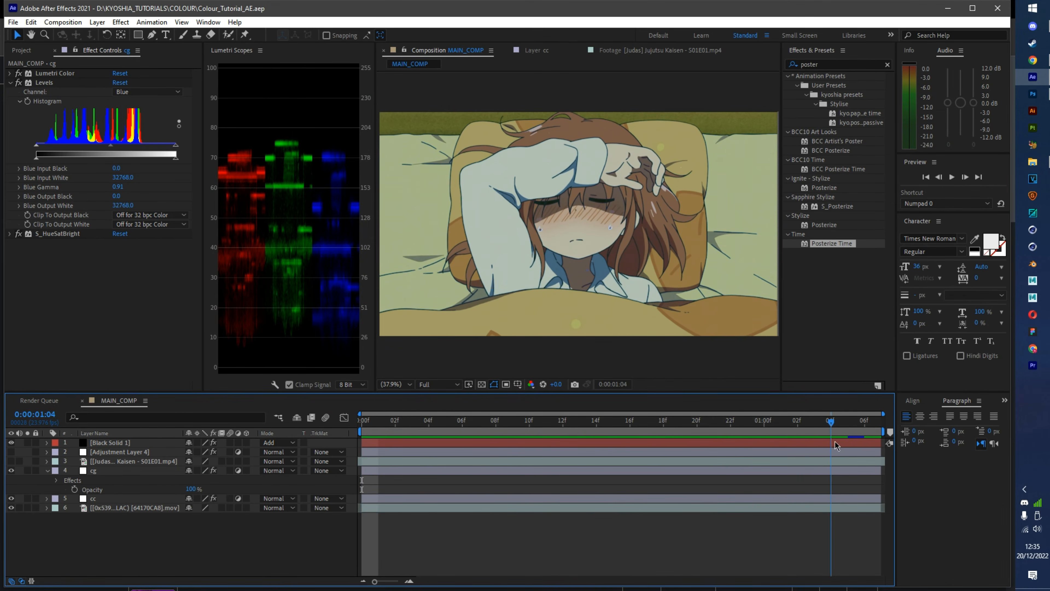
Switch to File Explorer and go from the recordings folder up to the II (D:) drive.
key("alt+Tab")
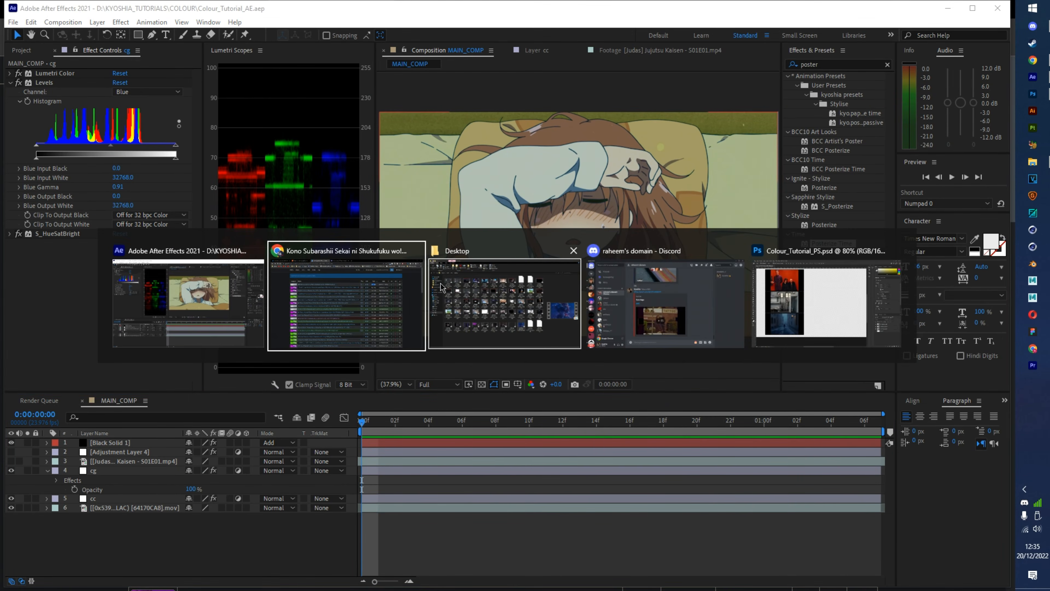
left_click(471, 299)
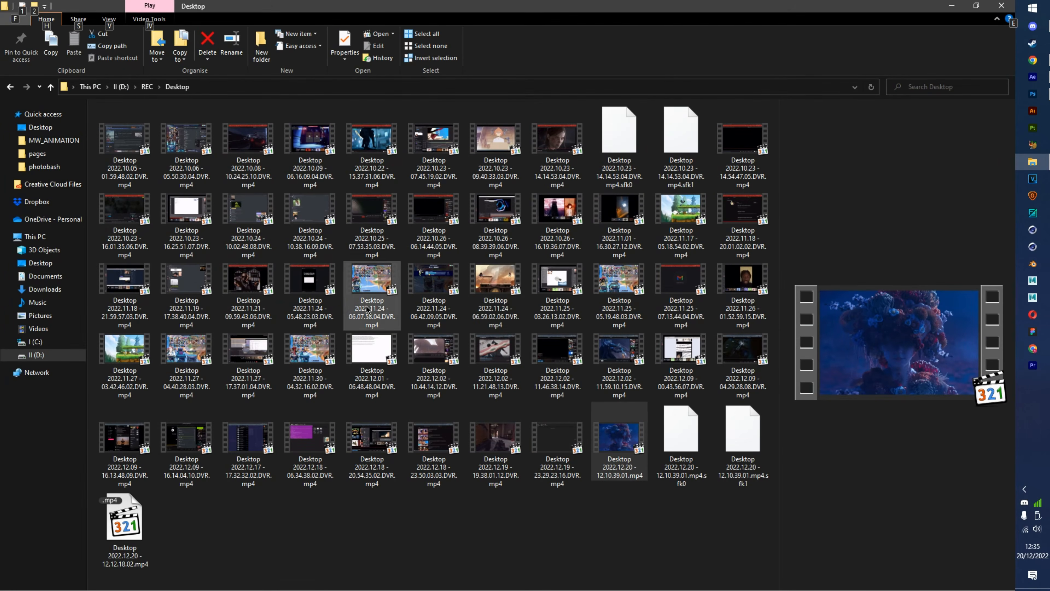
left_click(121, 87)
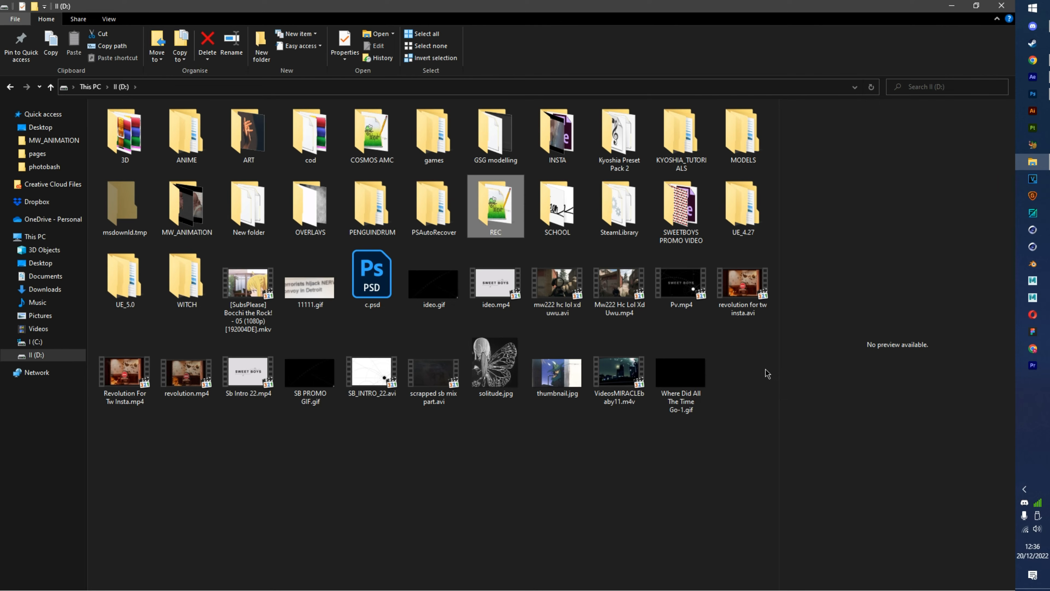
Switch back to Chrome and search Google for "djv" in a new tab.
key("alt+Tab")
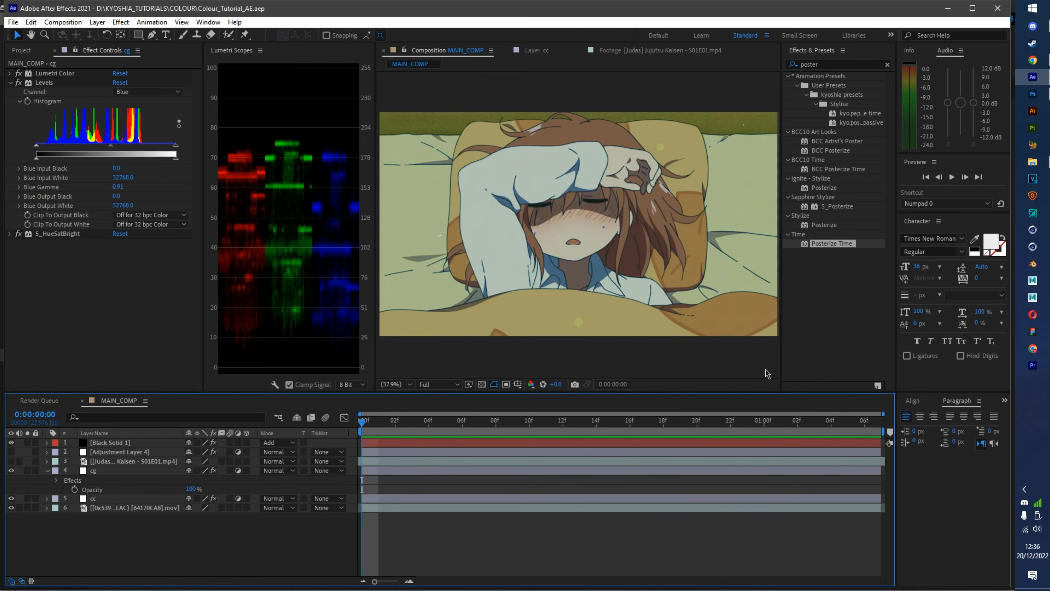
key("alt+Tab")
left_click(482, 322)
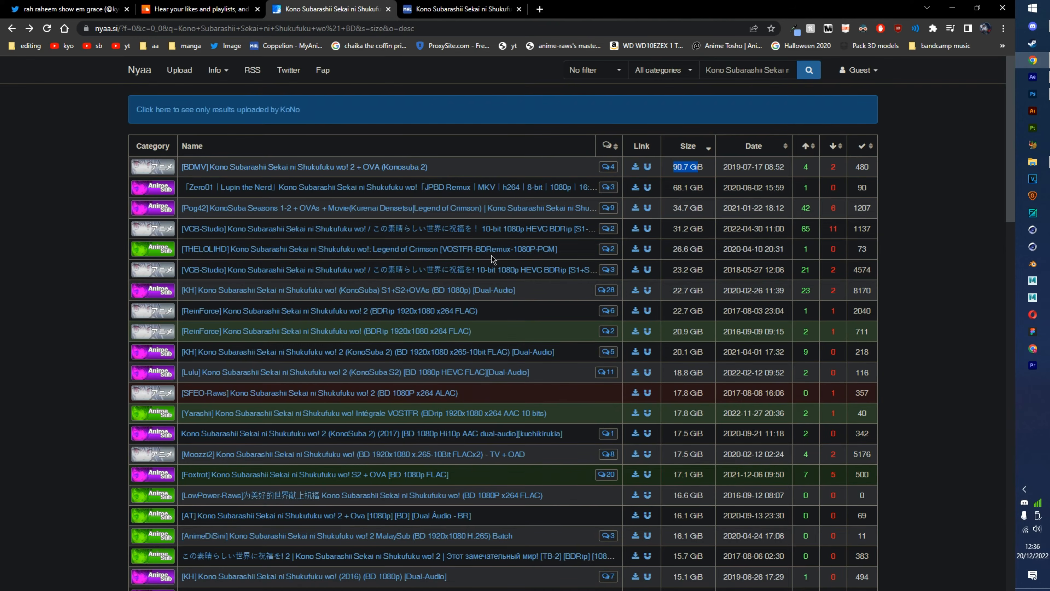
left_click(540, 9)
left_click(527, 28)
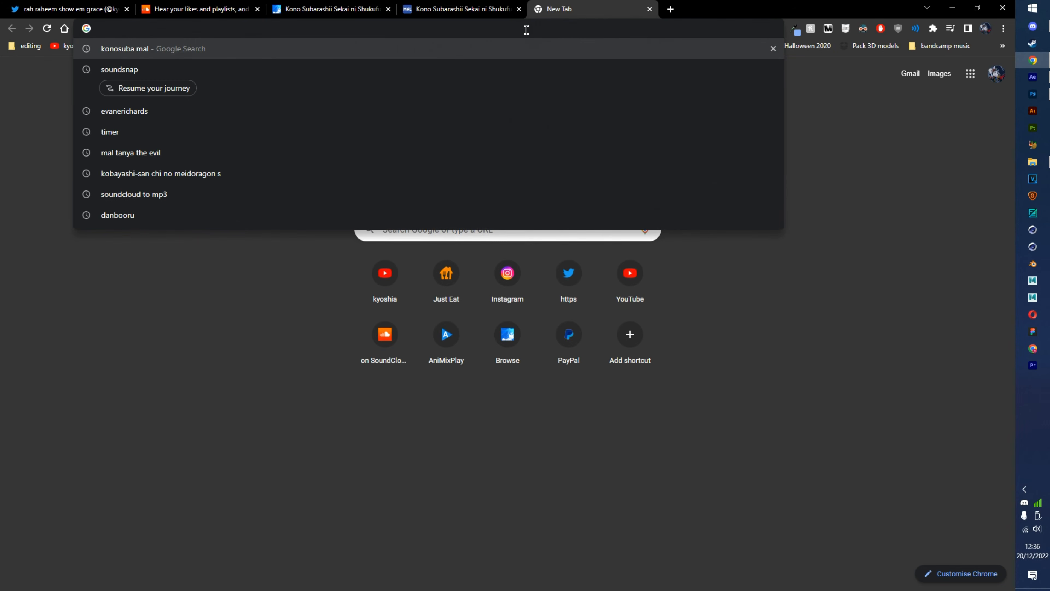
type("dj")
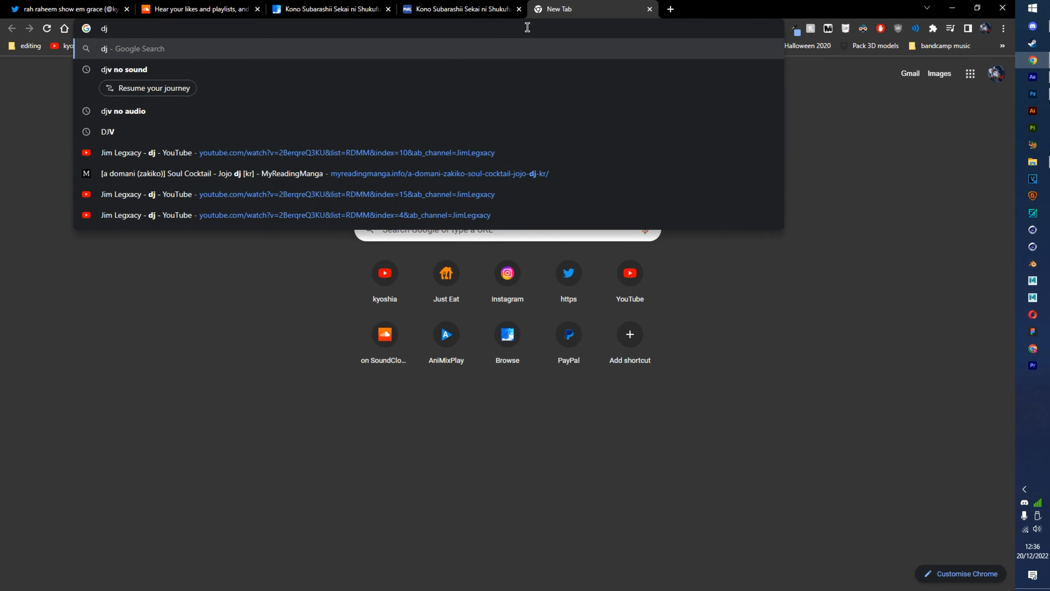
type("v")
key("Return")
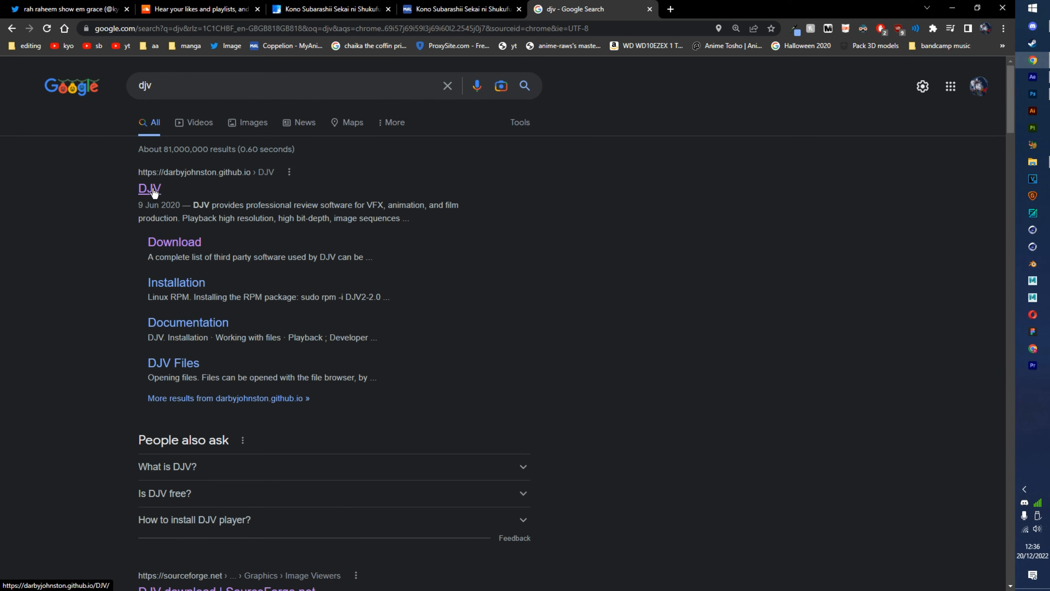
Open the DJV website from the search results and look over its home page.
left_click(153, 191)
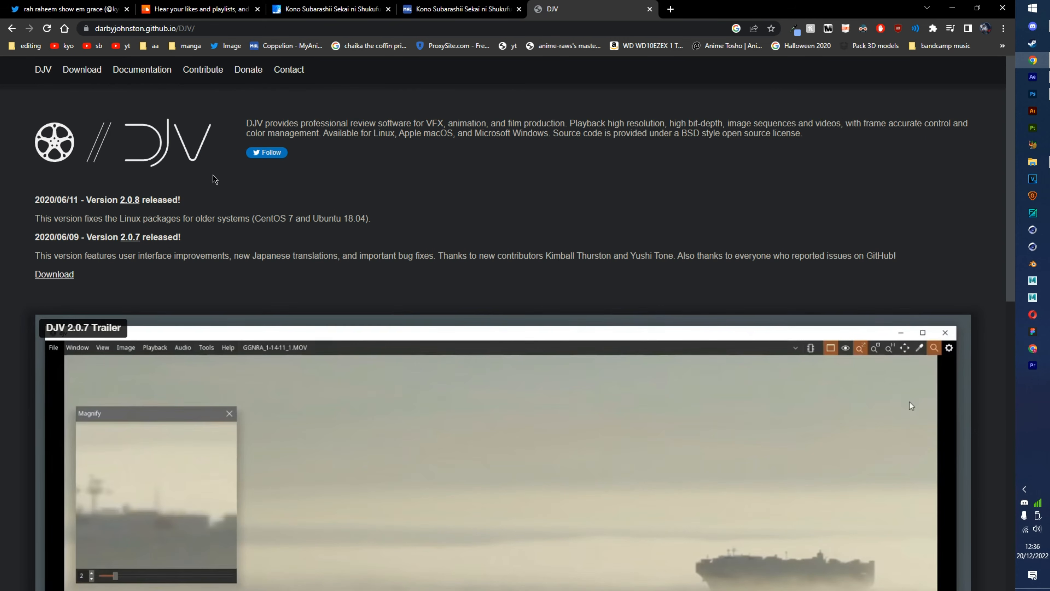
scroll(238, 184, "down", 8)
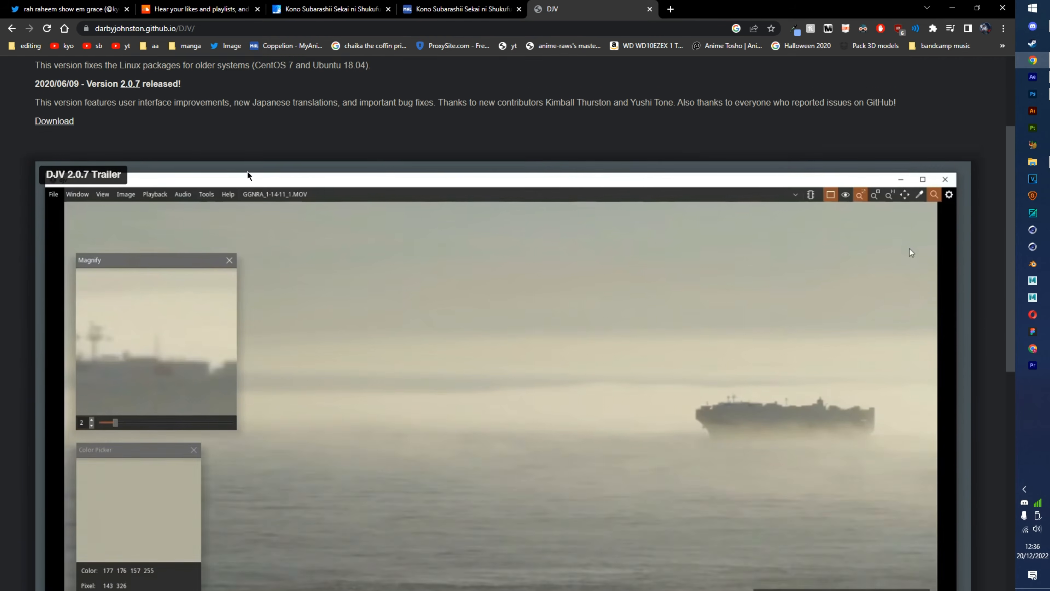
scroll(248, 199, "up", 8)
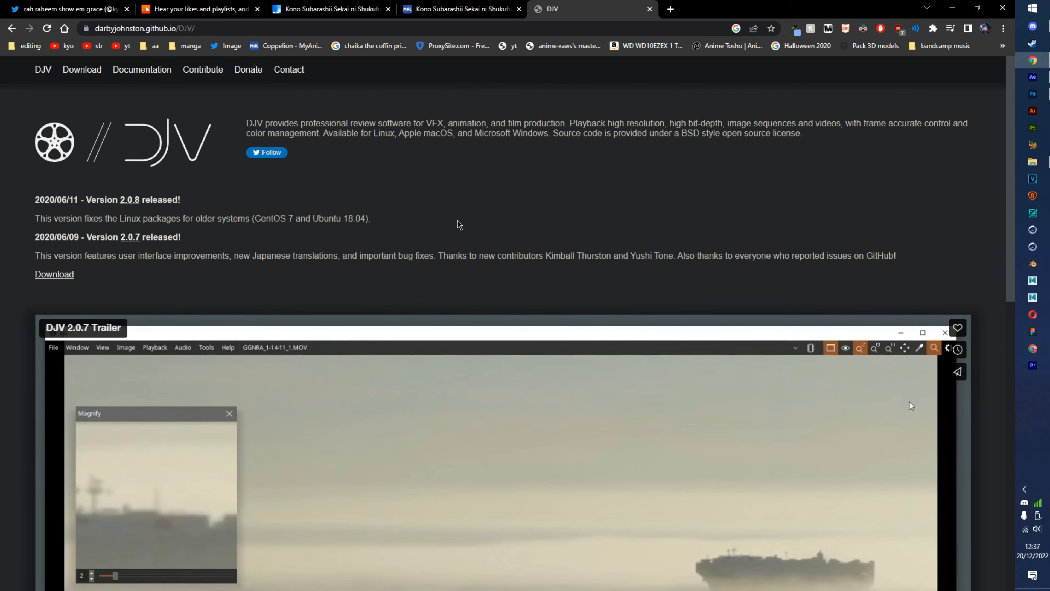
scroll(315, 290, "down", 2)
scroll(357, 331, "up", 2)
Switch to File Explorer, play the Bocchi the Rock! episode 05 MKV in its default player, skip through several scenes, and close the player.
key("alt+Tab")
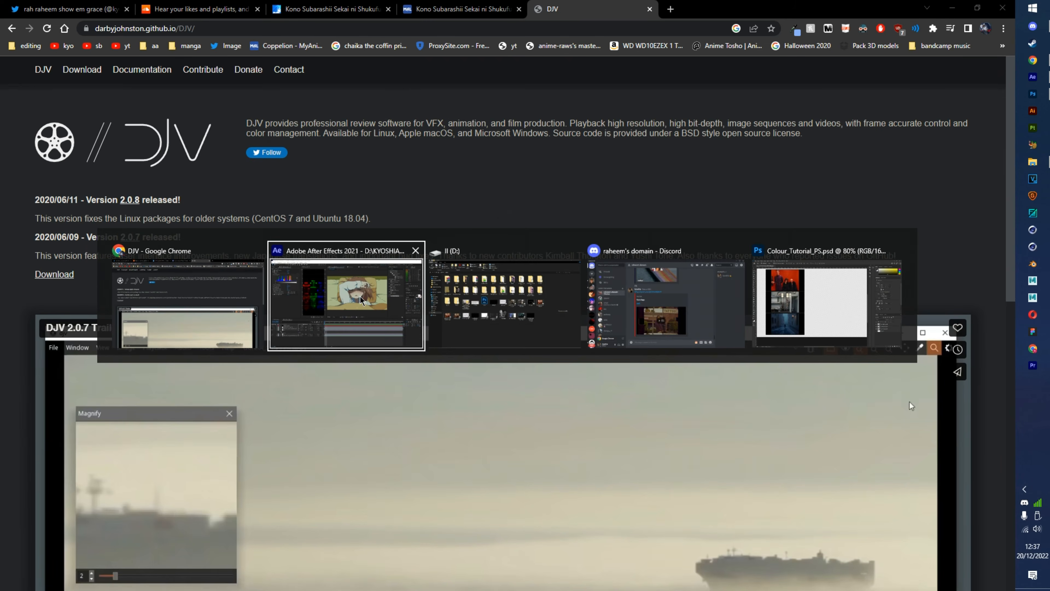
left_click(505, 315)
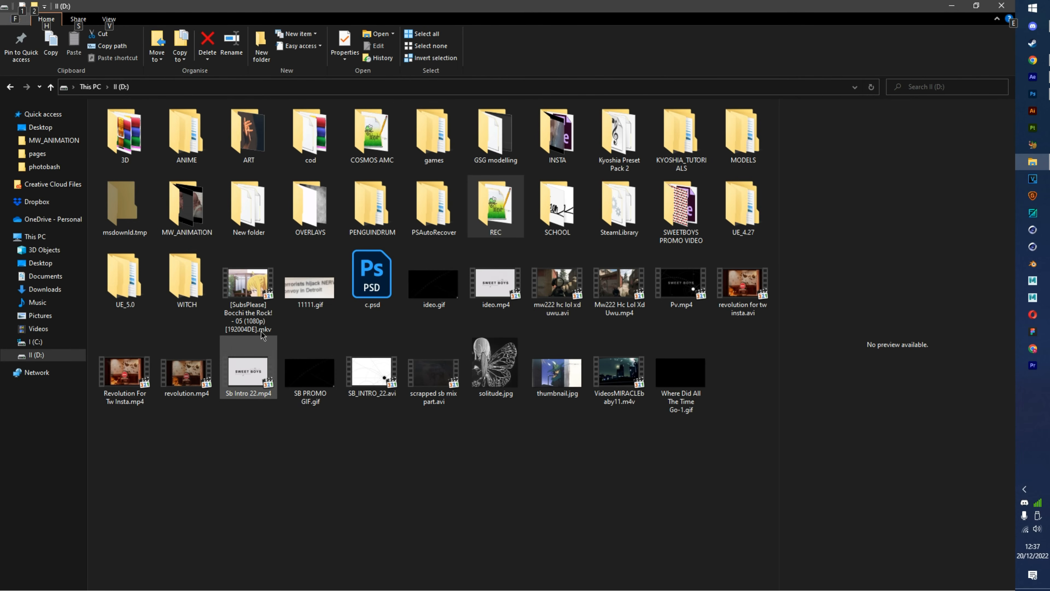
left_click(255, 311)
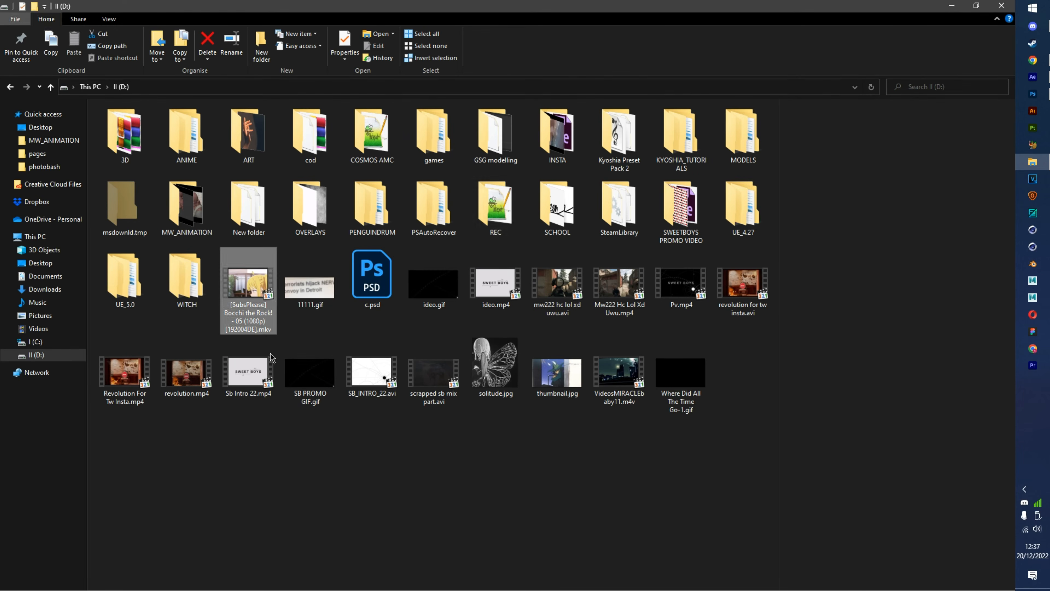
double_click(255, 311)
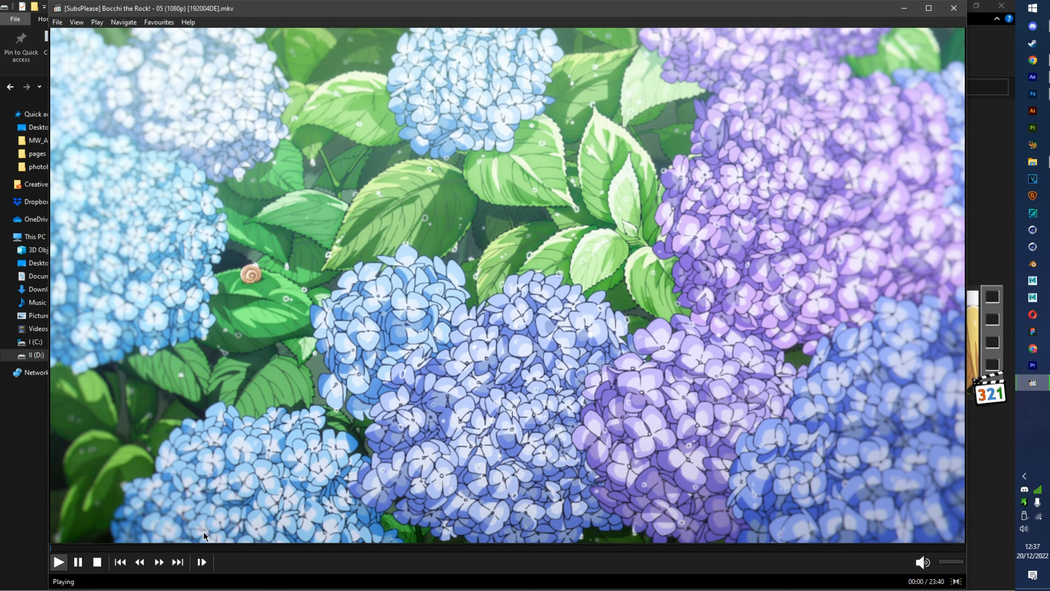
left_click(216, 548)
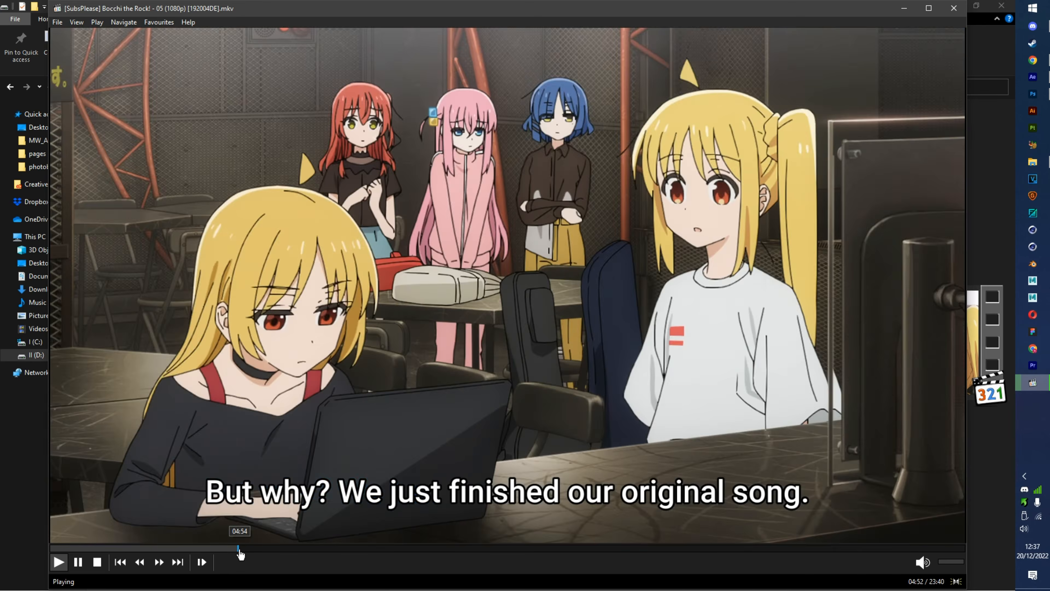
left_click(276, 549)
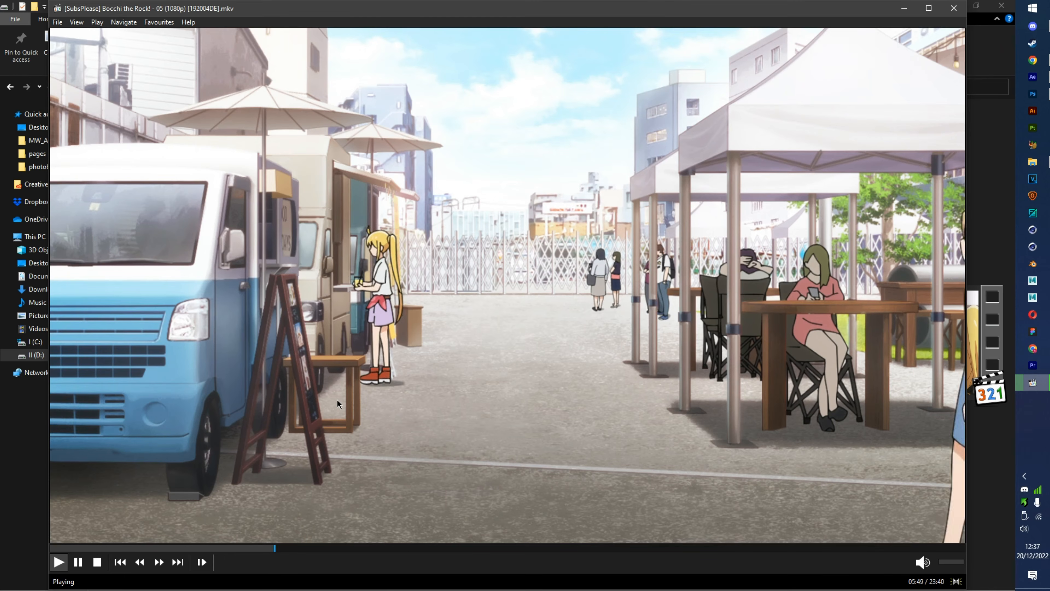
left_click(459, 376)
left_click(954, 8)
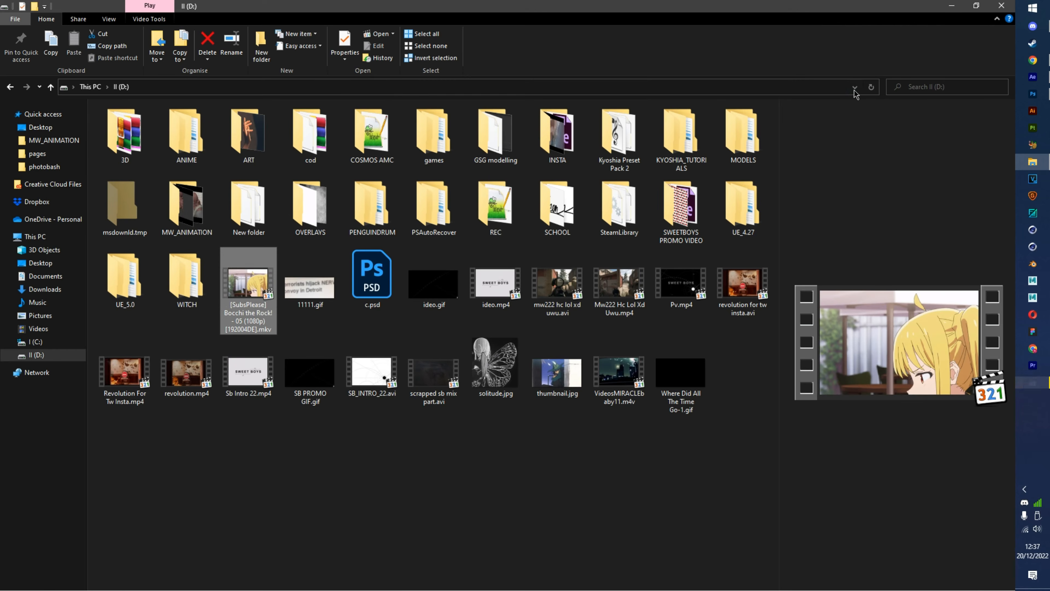
Open the Bocchi the Rock! episode 05 MKV with djv.exe as a one-off choice and maximize the player window.
right_click(256, 309)
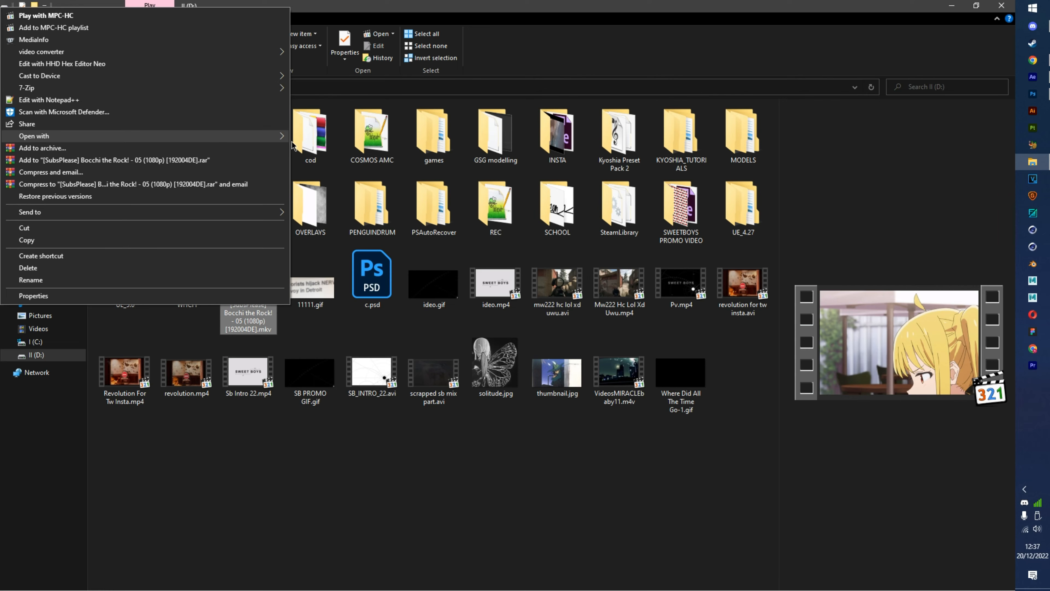
mouse_move(278, 142)
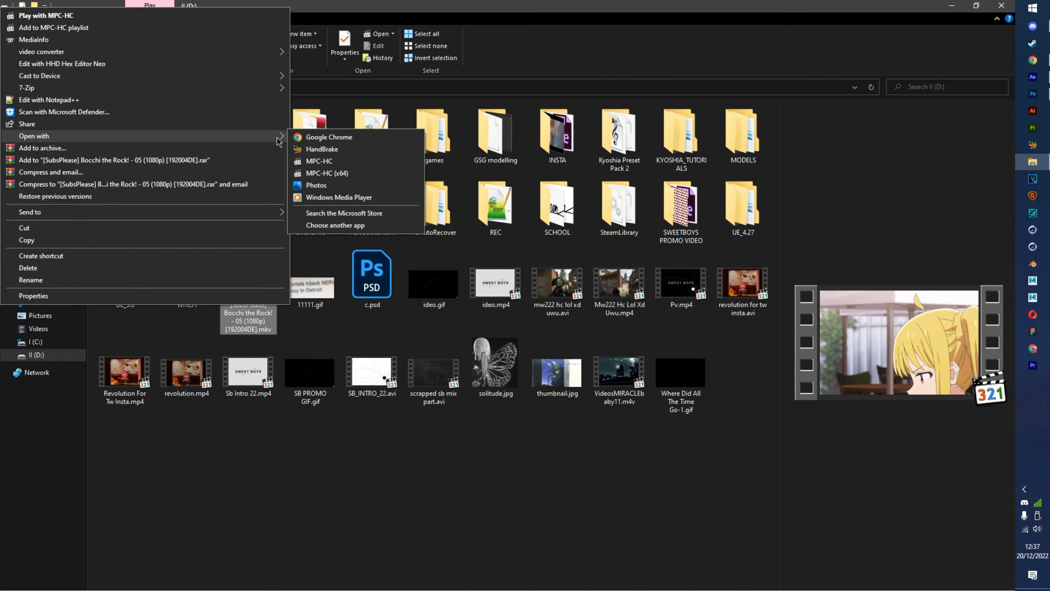
left_click(349, 225)
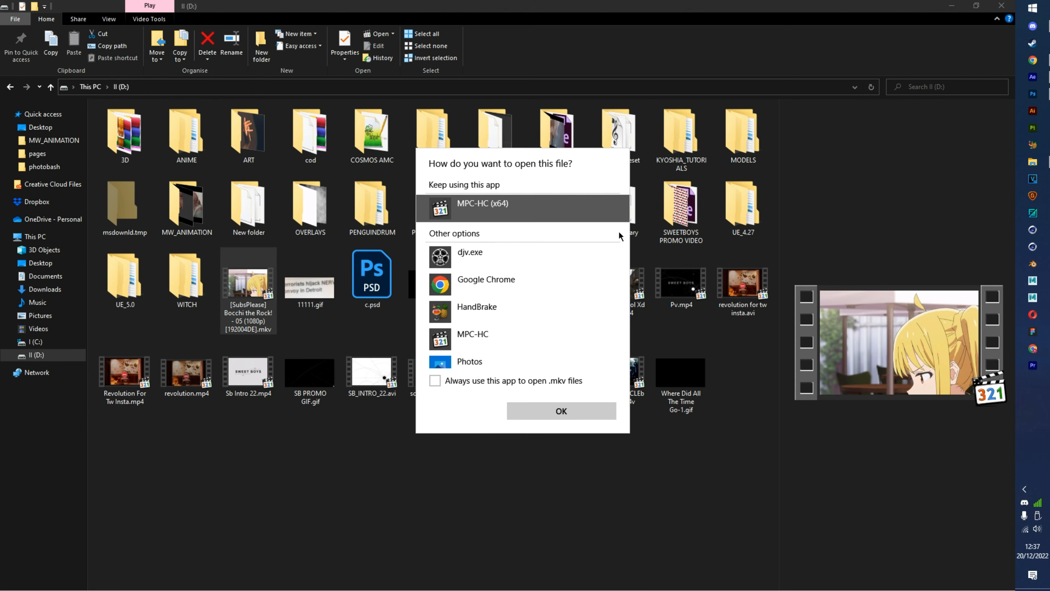
left_click(536, 258)
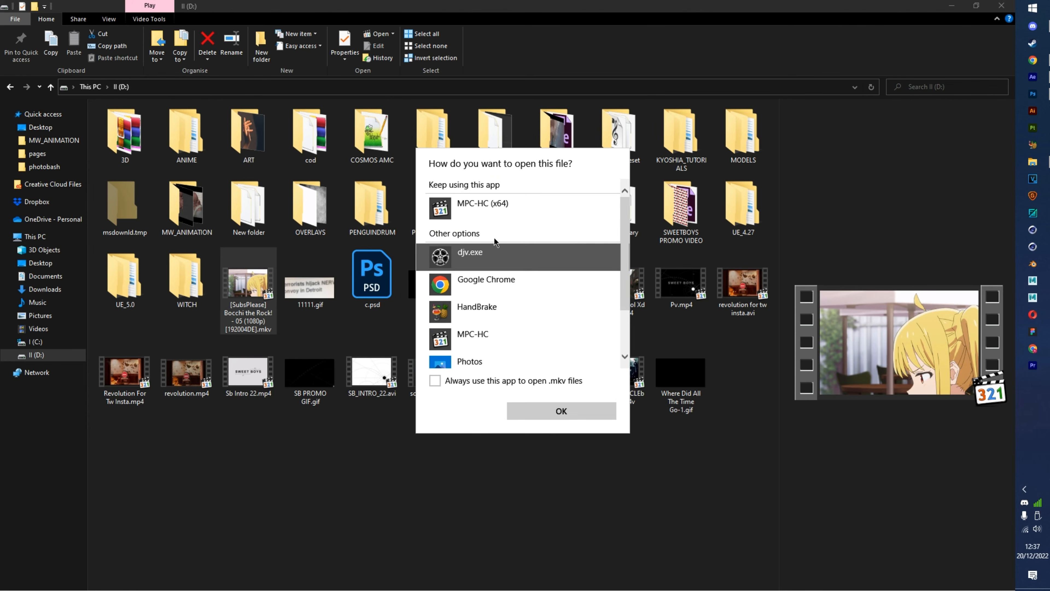
left_click(539, 411)
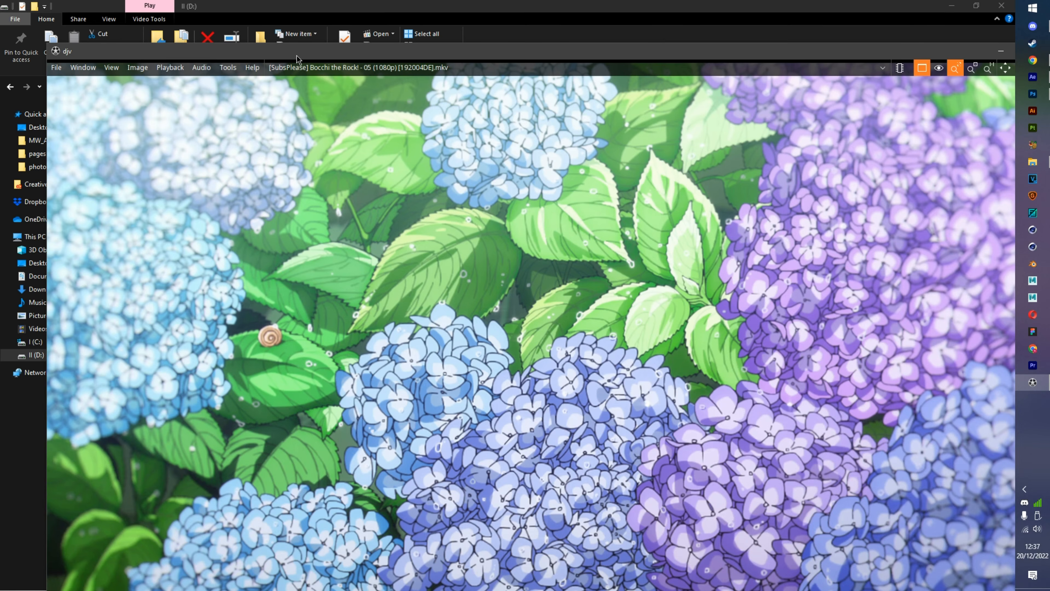
left_click_drag(293, 56, 273, 3)
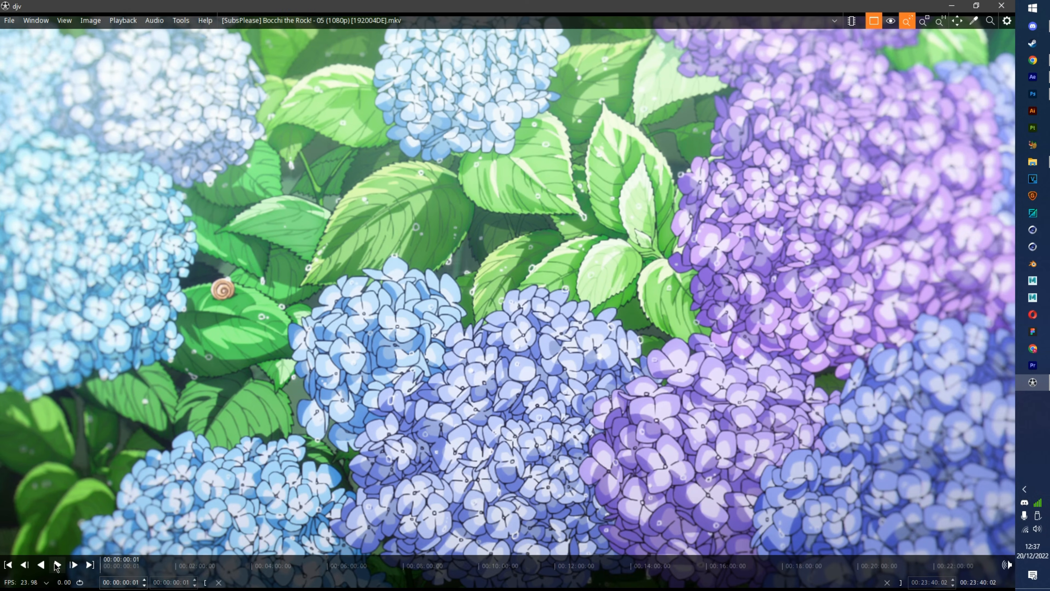
Play the episode in DJV, scrub to several scenes along the timeline, pause to inspect frames, and close the player.
left_click(57, 565)
left_click(192, 566)
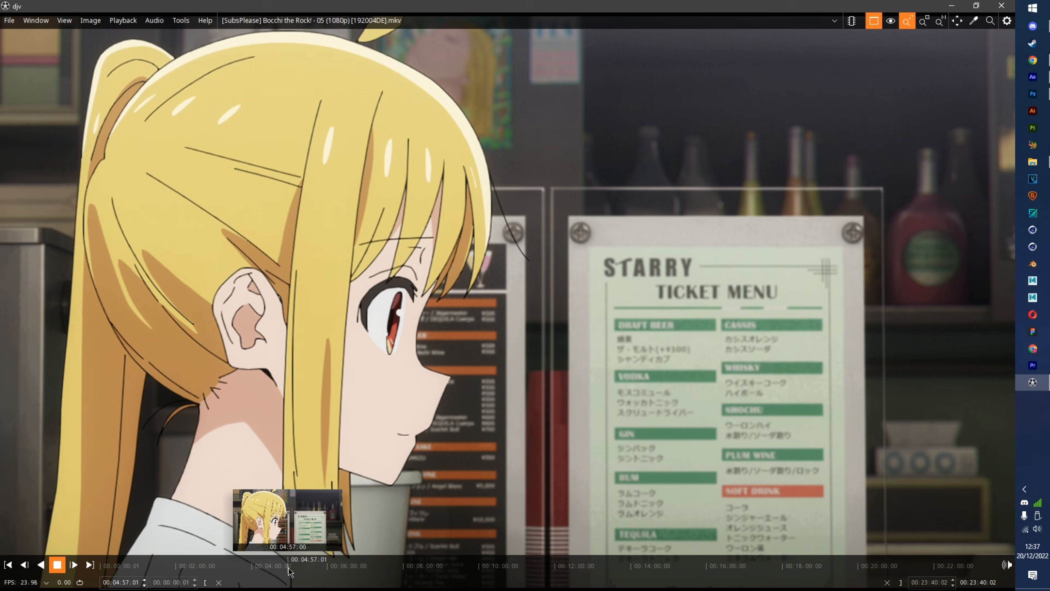
left_click_drag(290, 570, 520, 572)
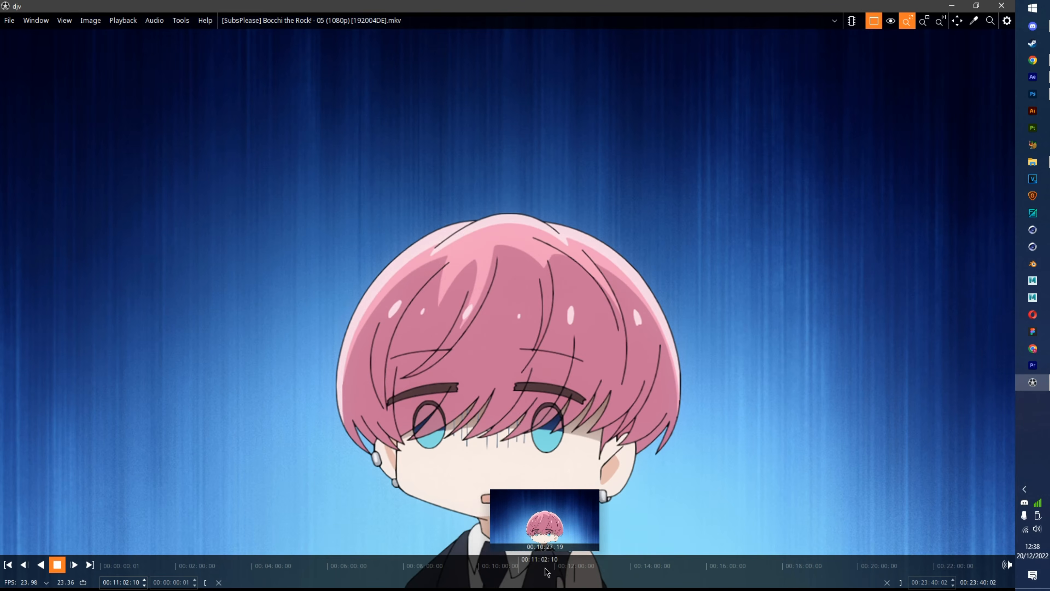
key("space")
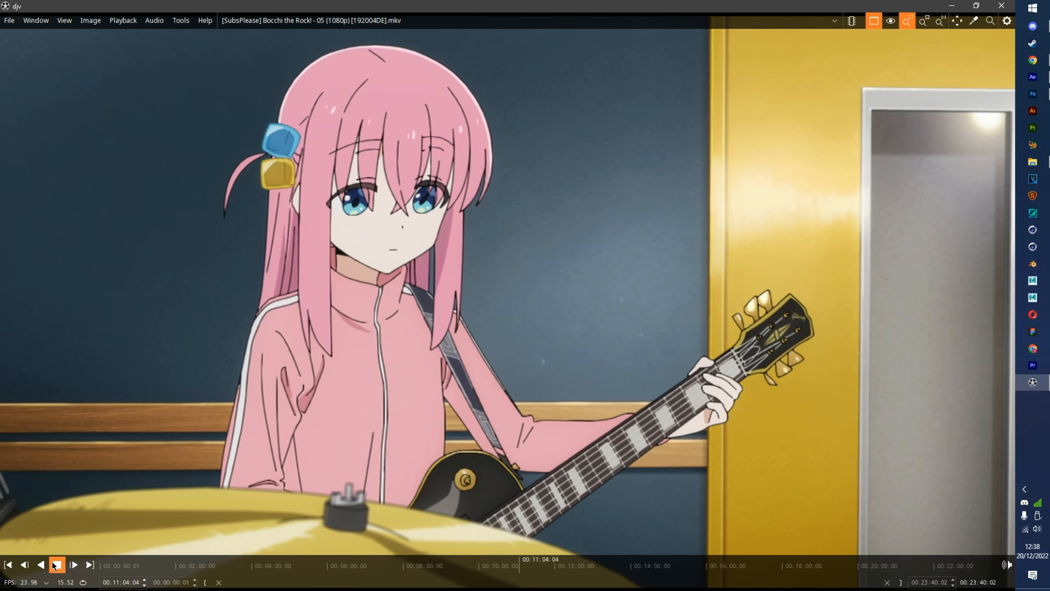
left_click(57, 564)
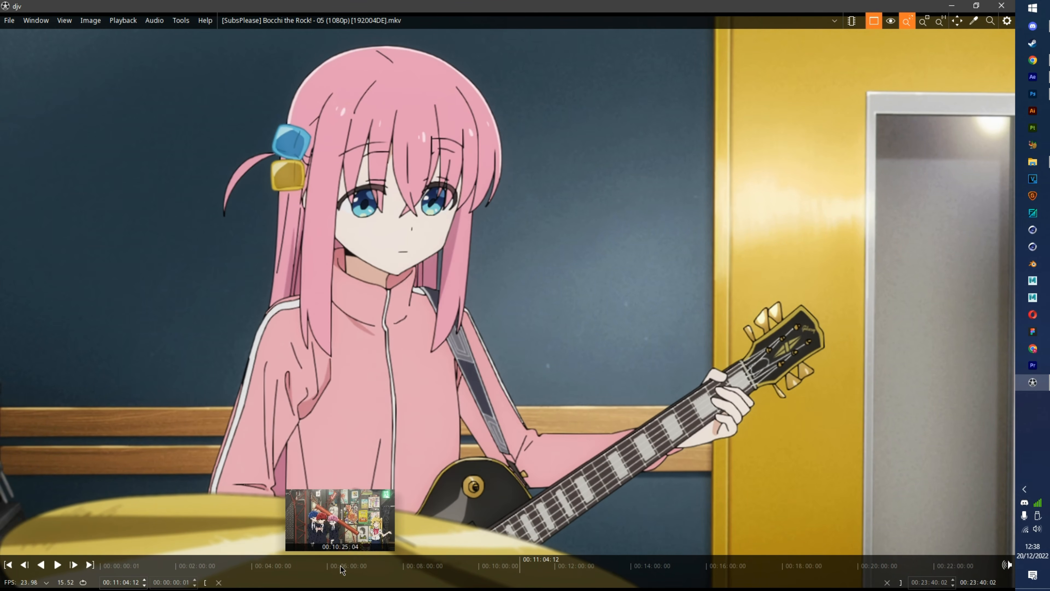
left_click(382, 567)
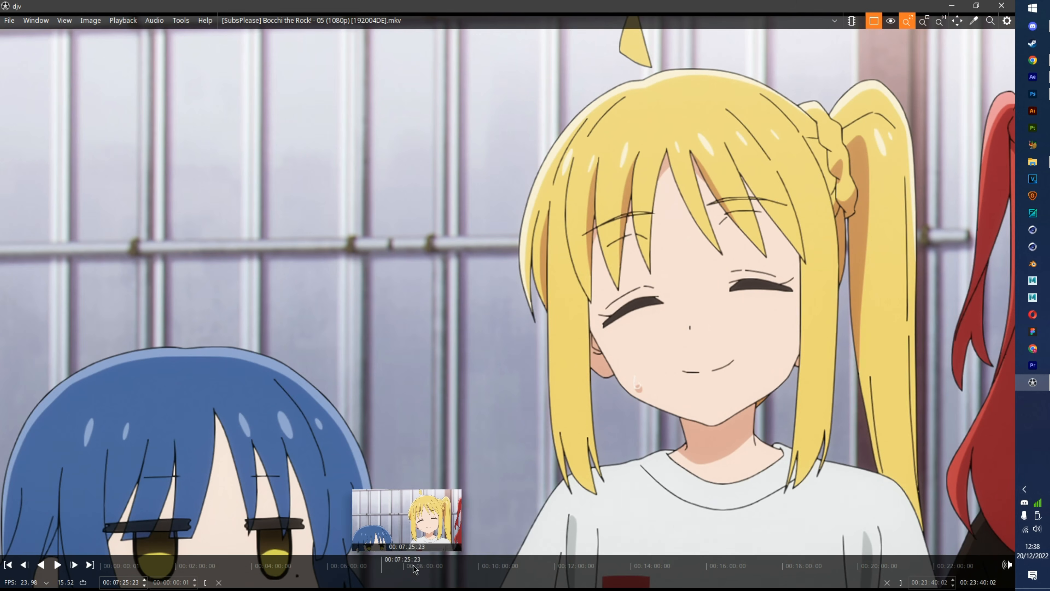
left_click(494, 561)
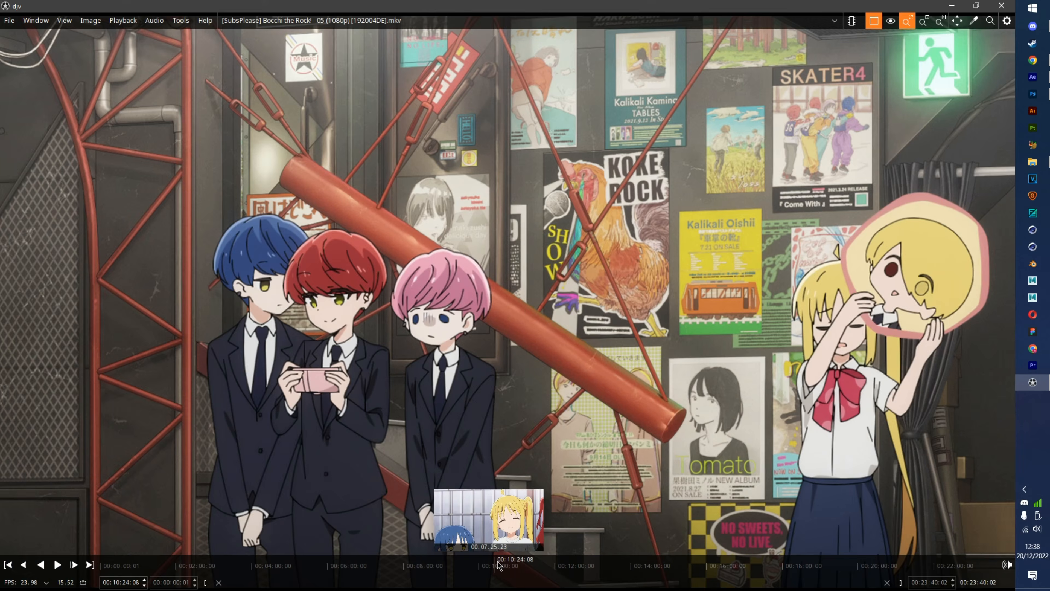
left_click(1001, 6)
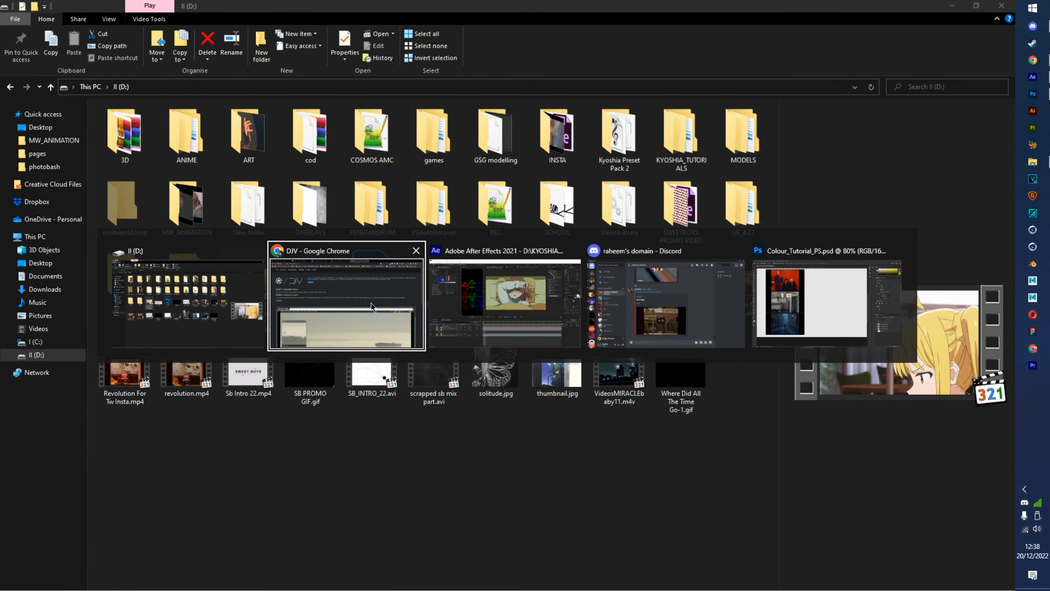
Switch to After Effects, preview MAIN_COMP, hide the cg grading layer, and return the playhead to the first frame.
key("alt+Tab")
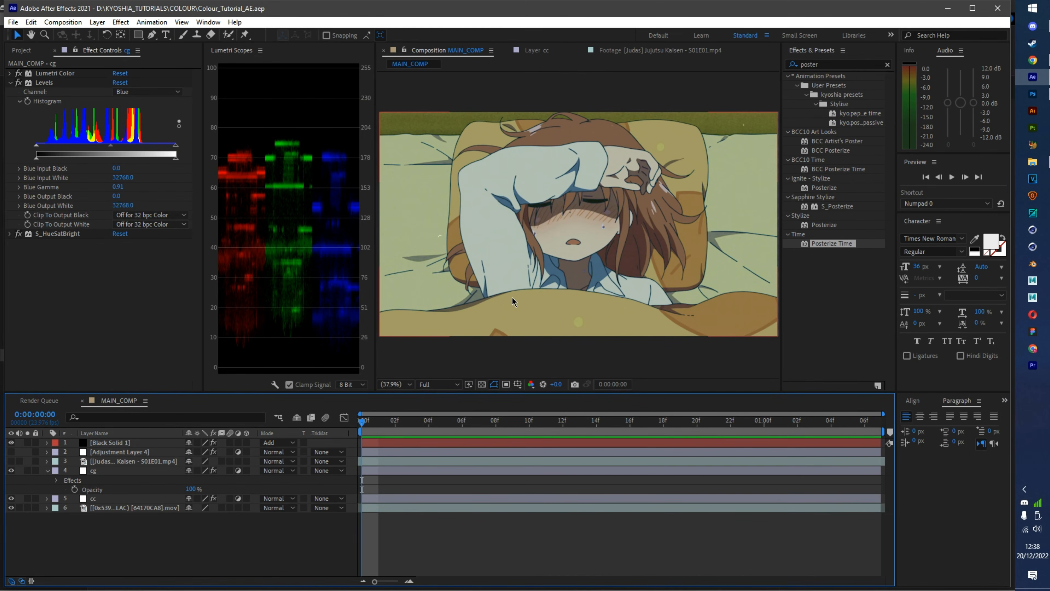
key("space")
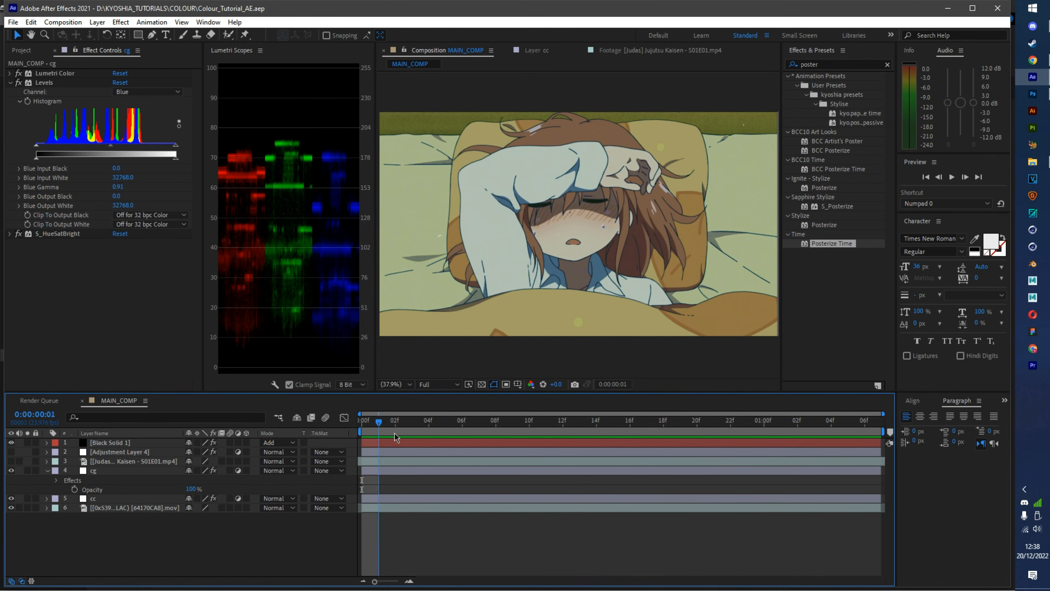
left_click_drag(699, 422, 291, 430)
left_click(11, 470)
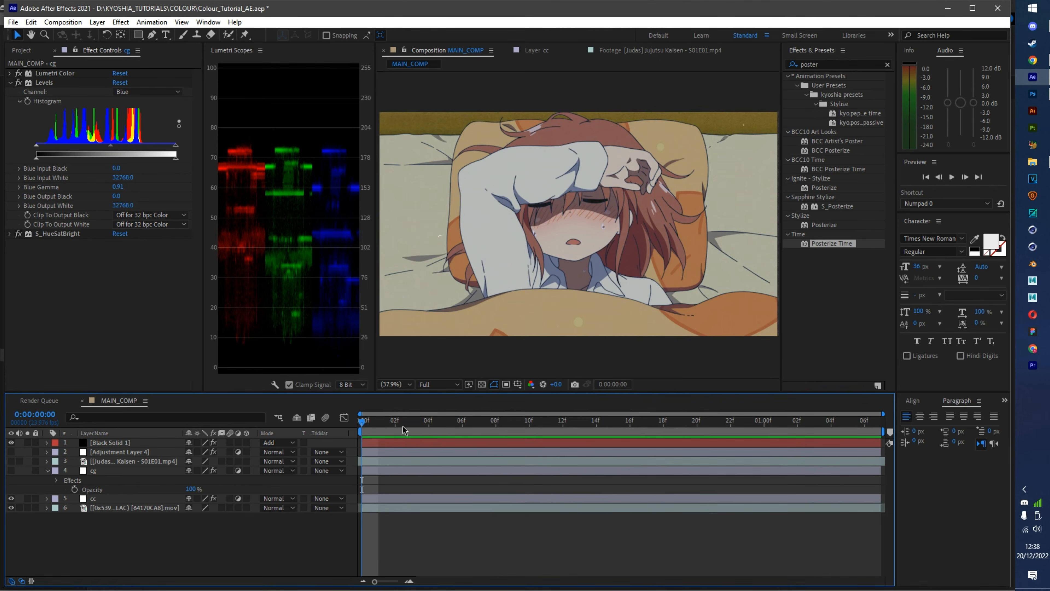
left_click_drag(403, 425, 349, 426)
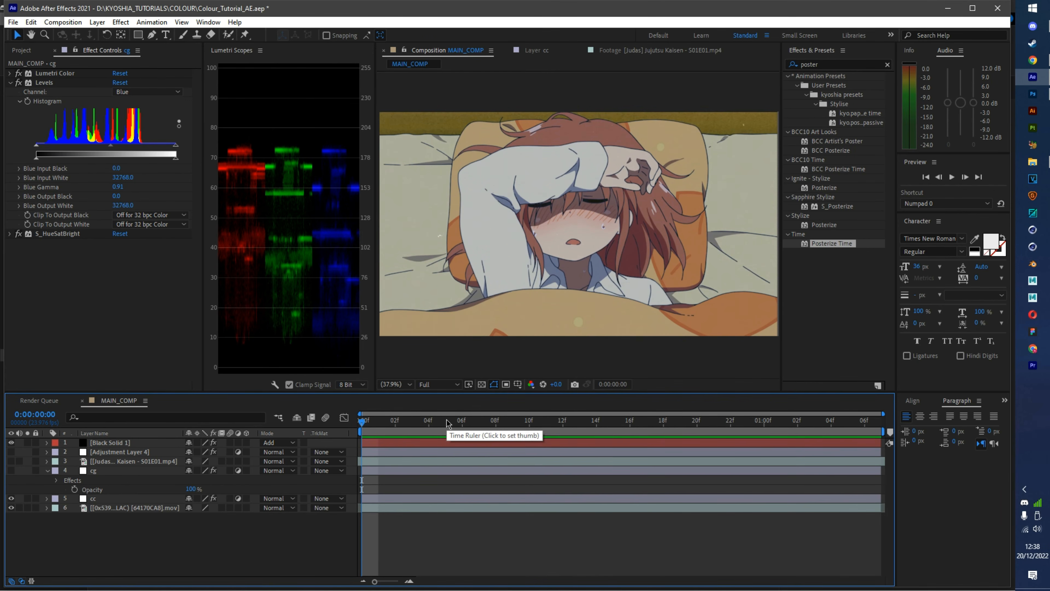
Switch to Photoshop and look at the three Grand Budapest reference stills in Colour_Tutorial_PS.psd.
key("alt+Tab")
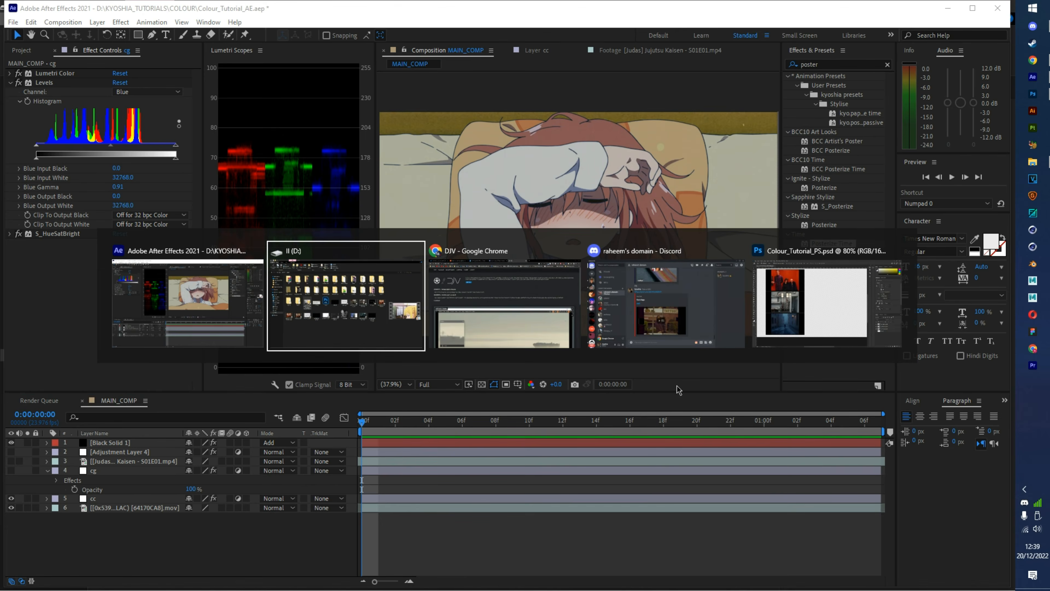
key("alt+Tab")
key("alt+Tab")
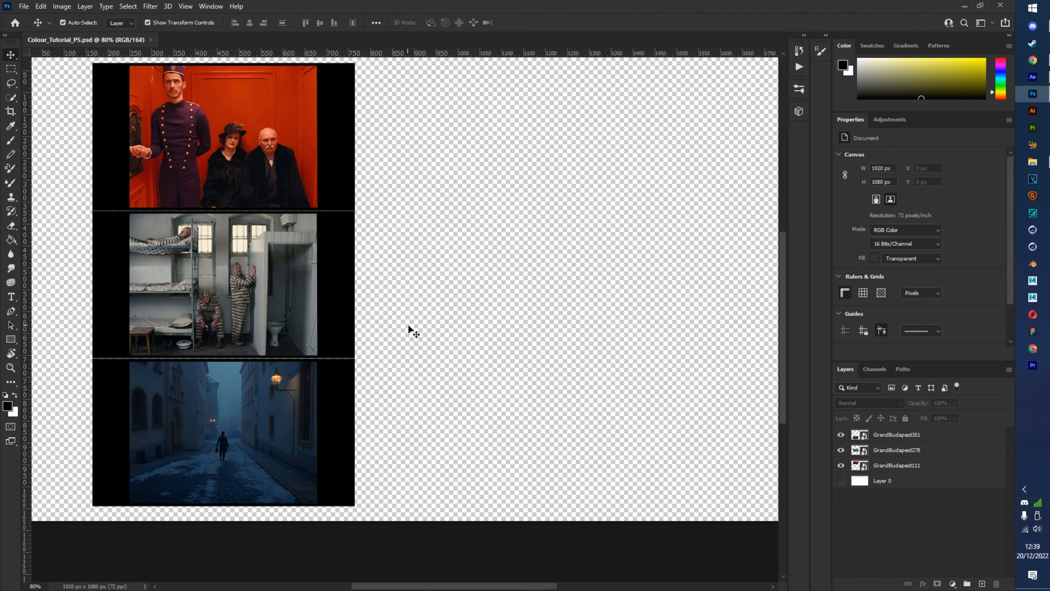
Switch to Chrome and open evanerichards.com in a new tab.
key("alt+Tab")
key("alt+Tab")
key("alt+Tab")
key("ctrl+t")
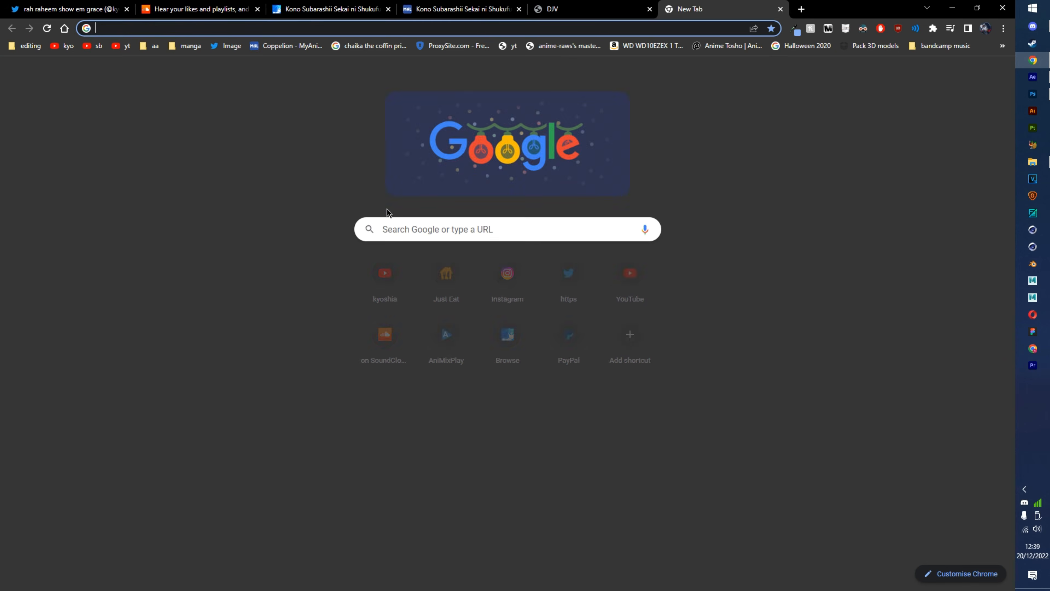
type("eva")
key("Return")
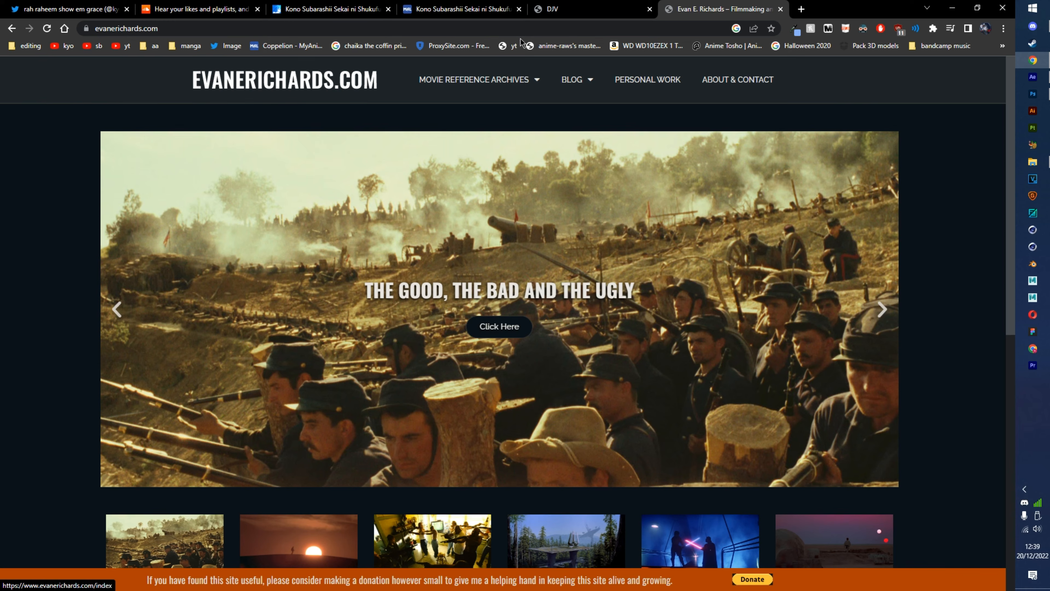
Open the site's movie index, find "grand" on the page, and open The Grand Budapest Hotel entry in a new tab.
mouse_move(490, 79)
left_click(432, 116)
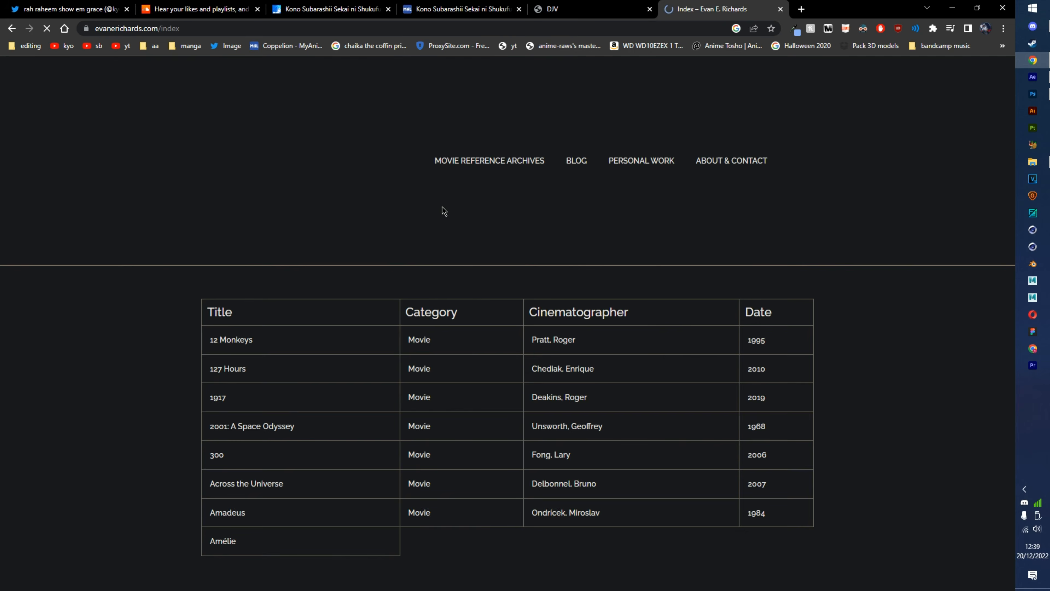
scroll(326, 323, "down", 4)
key("ctrl+f")
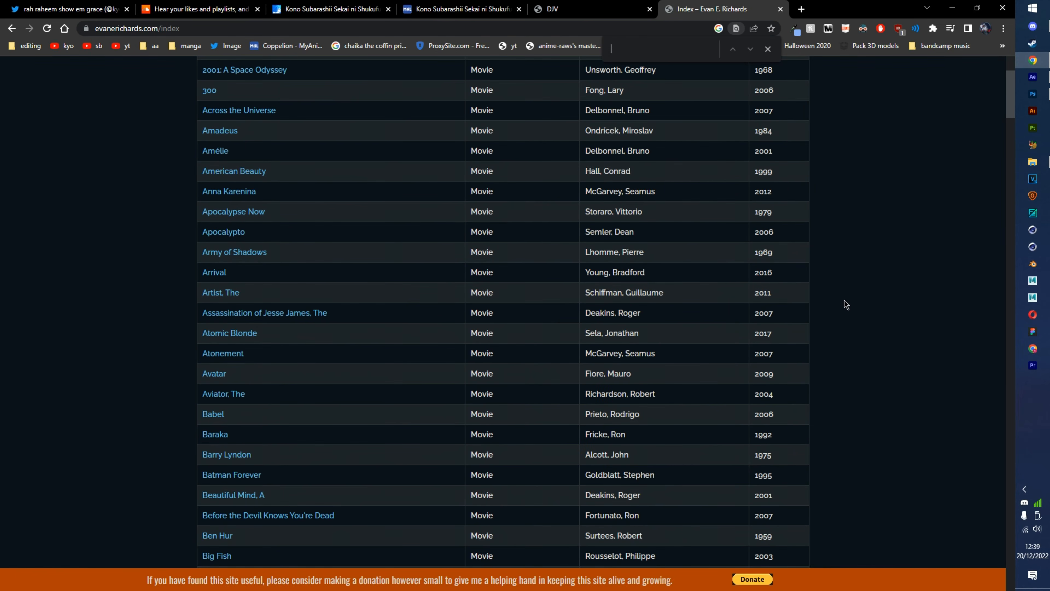
type("grand")
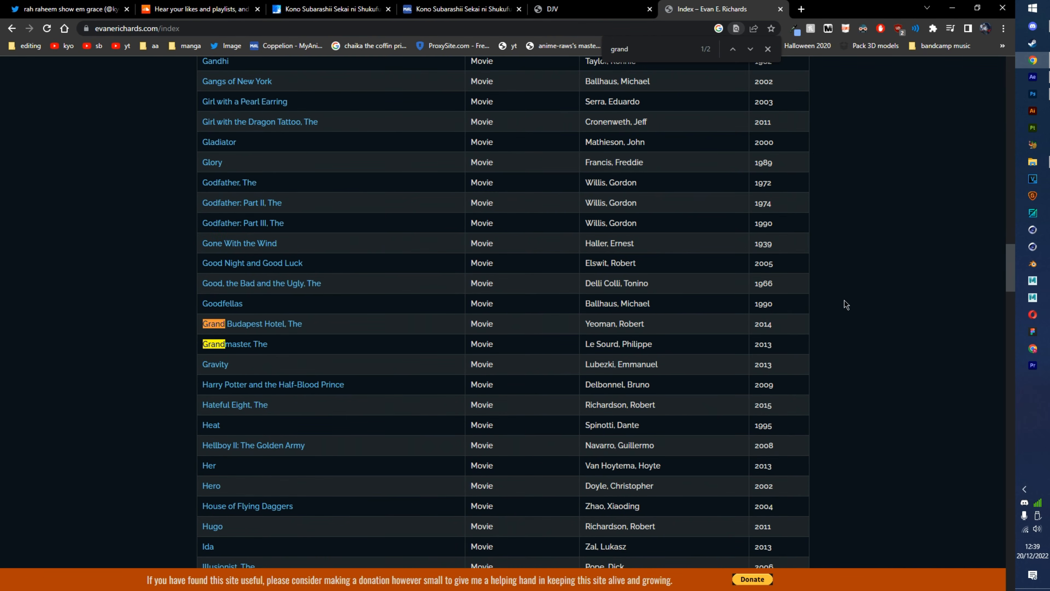
left_click(242, 328)
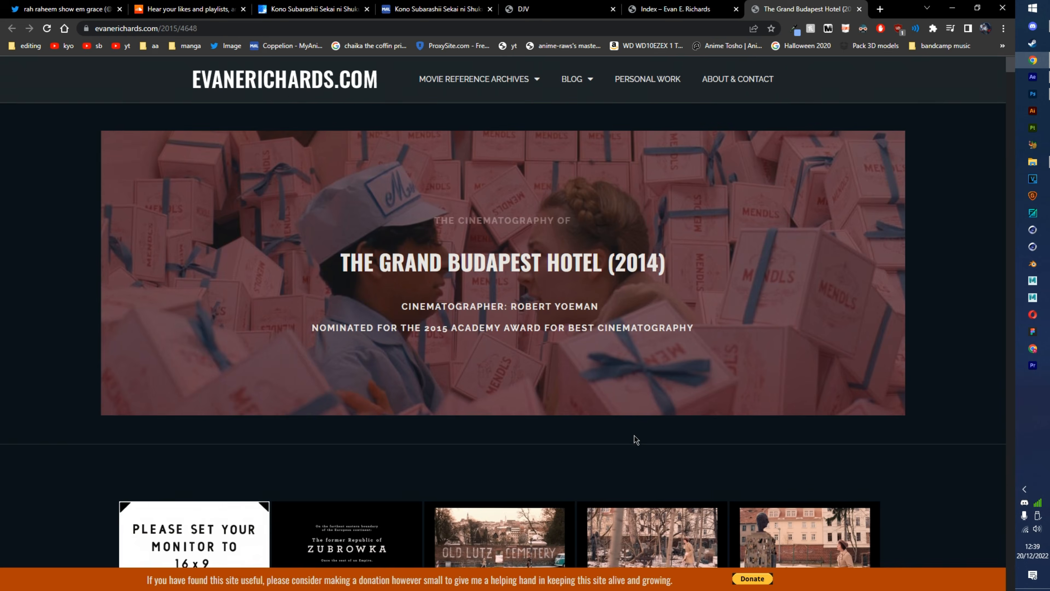
Browse The Grand Budapest Hotel stills gallery and open the close-up of the man in the purple suit in a new tab.
scroll(642, 434, "down", 5)
scroll(583, 406, "up", 1)
scroll(534, 412, "down", 4)
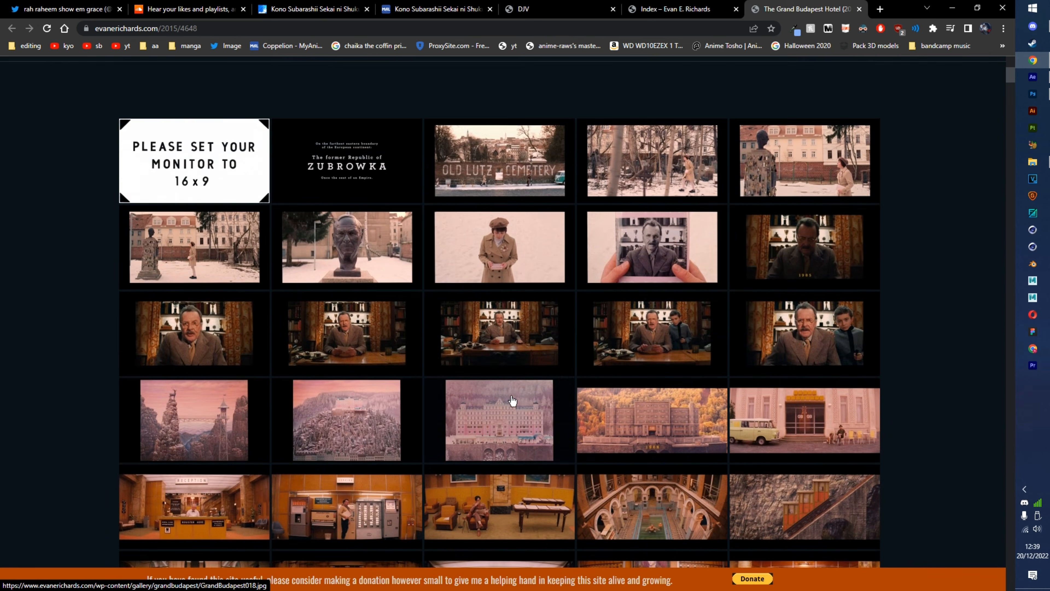
scroll(511, 403, "down", 4)
scroll(488, 394, "up", 4)
scroll(445, 368, "down", 8)
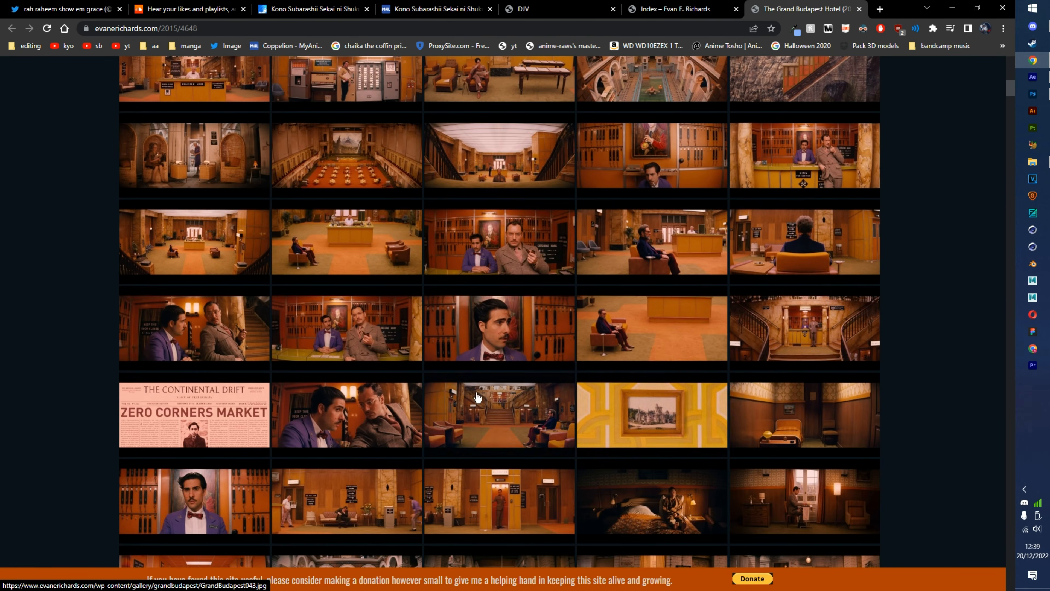
middle_click(517, 352)
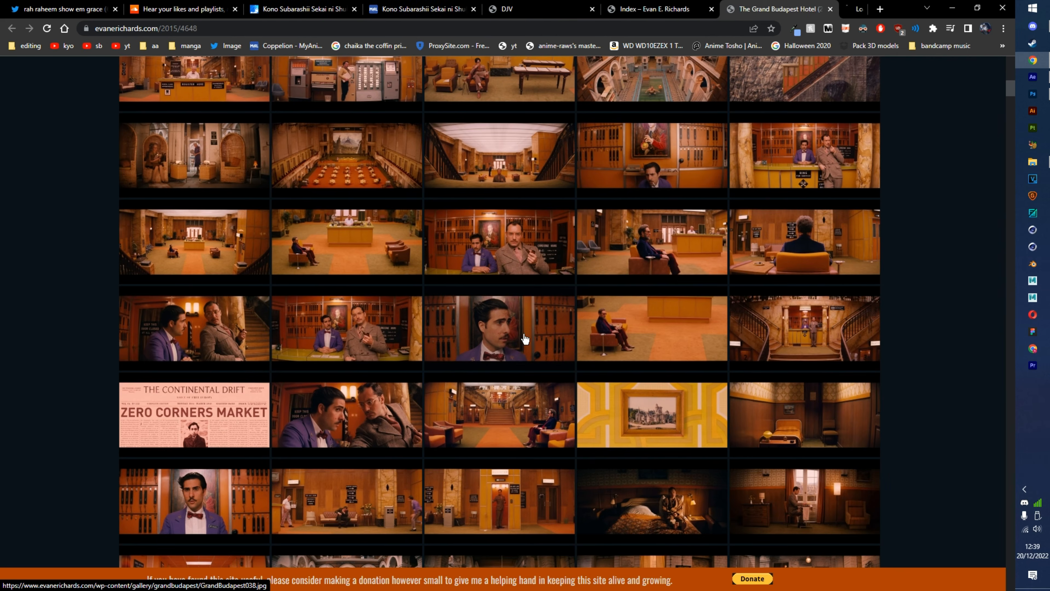
Close the browser tab with the opened Grand Budapest still and switch to Photoshop.
left_click(836, 3)
key("ctrl+w")
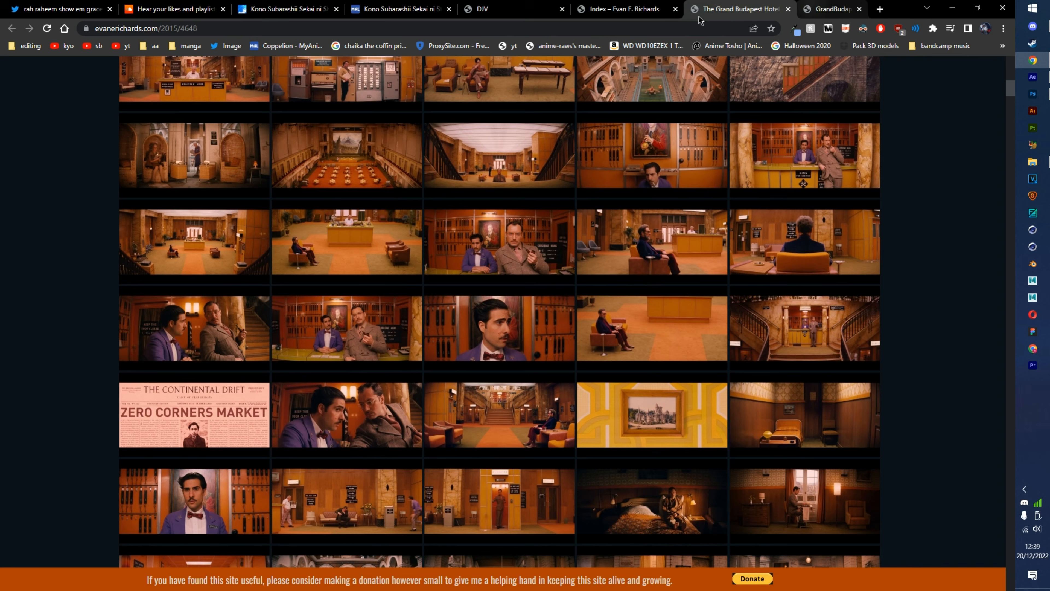
key("alt+Tab")
left_click(231, 304)
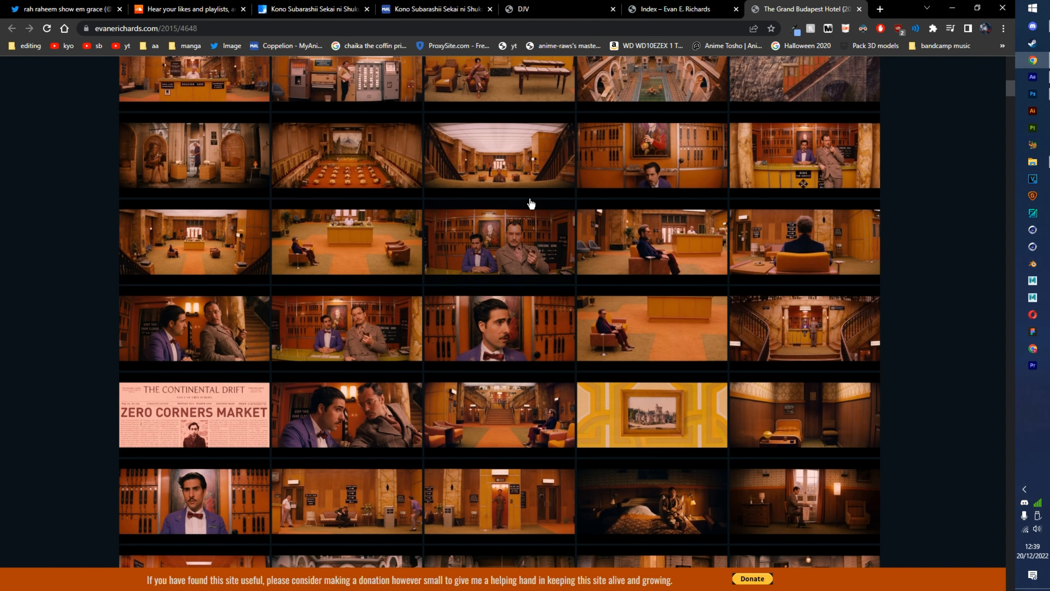
key("ctrl+w")
key("alt+Tab")
left_click(336, 324)
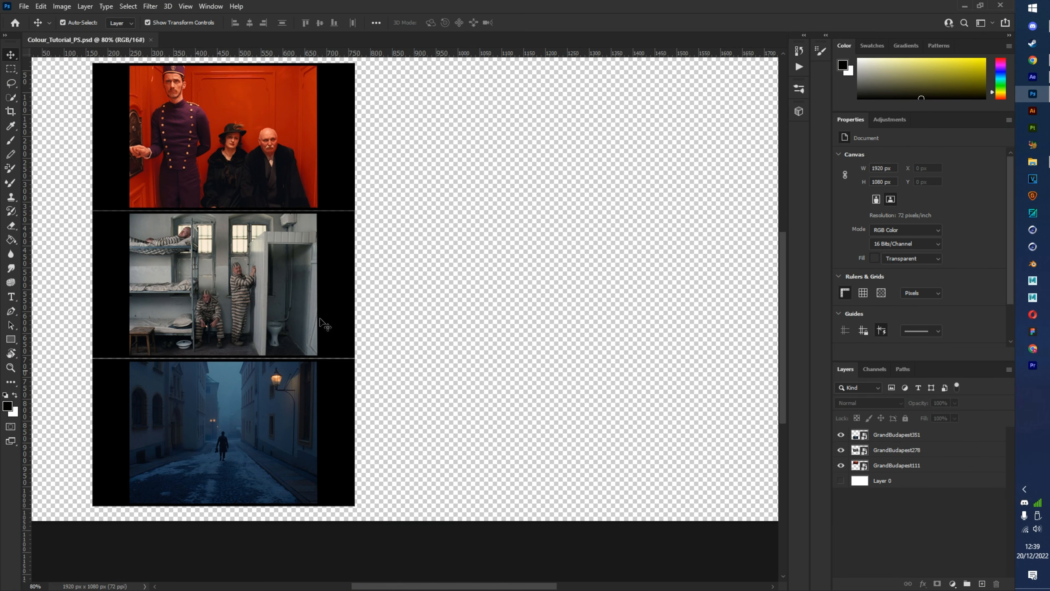
left_click(898, 435)
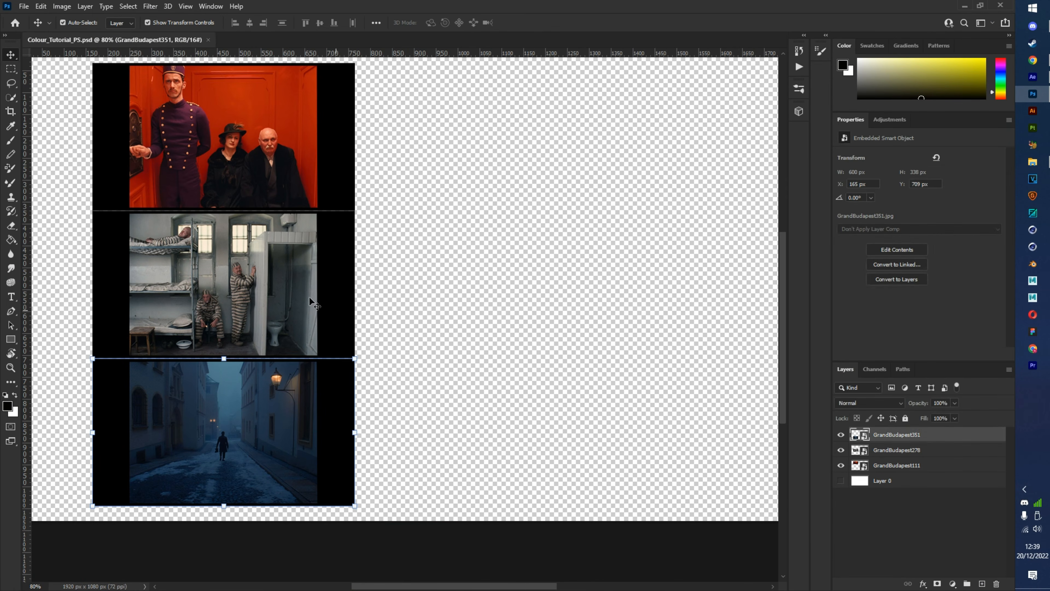
left_click(378, 192)
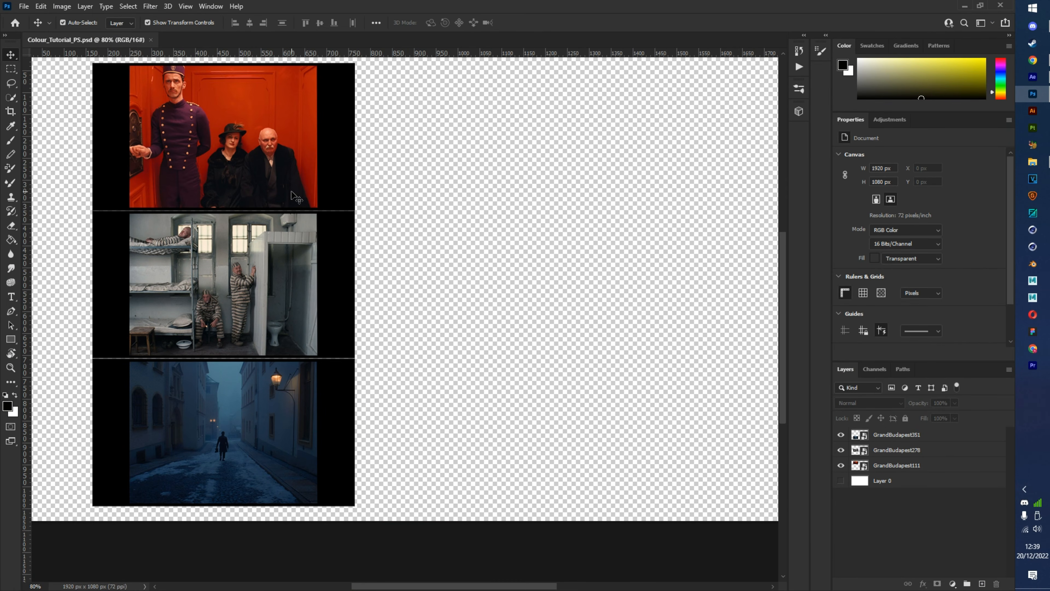
left_click(285, 182)
left_click(249, 300)
left_click(255, 403)
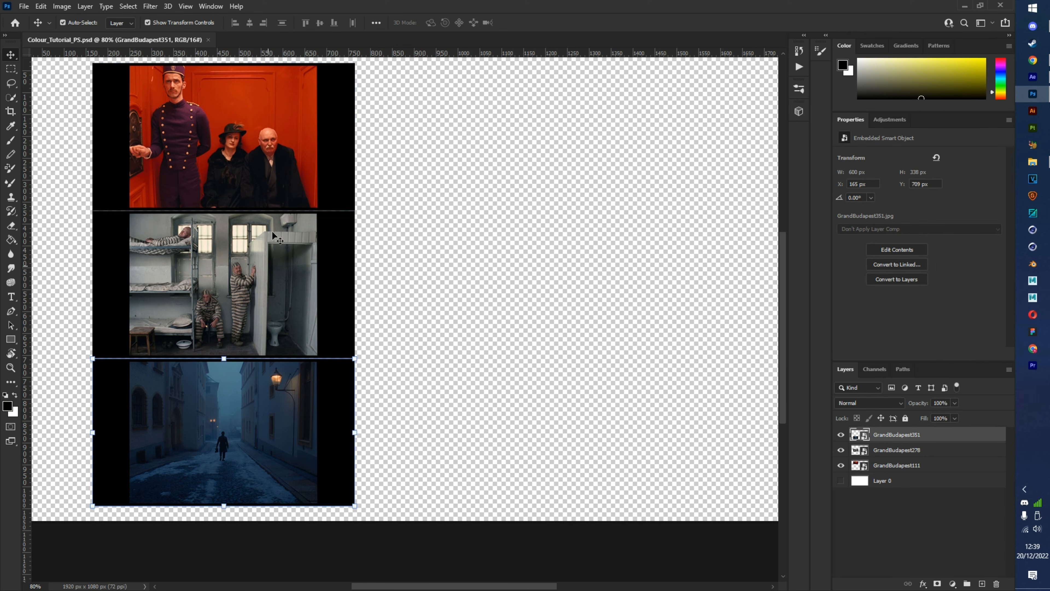
left_click(273, 162)
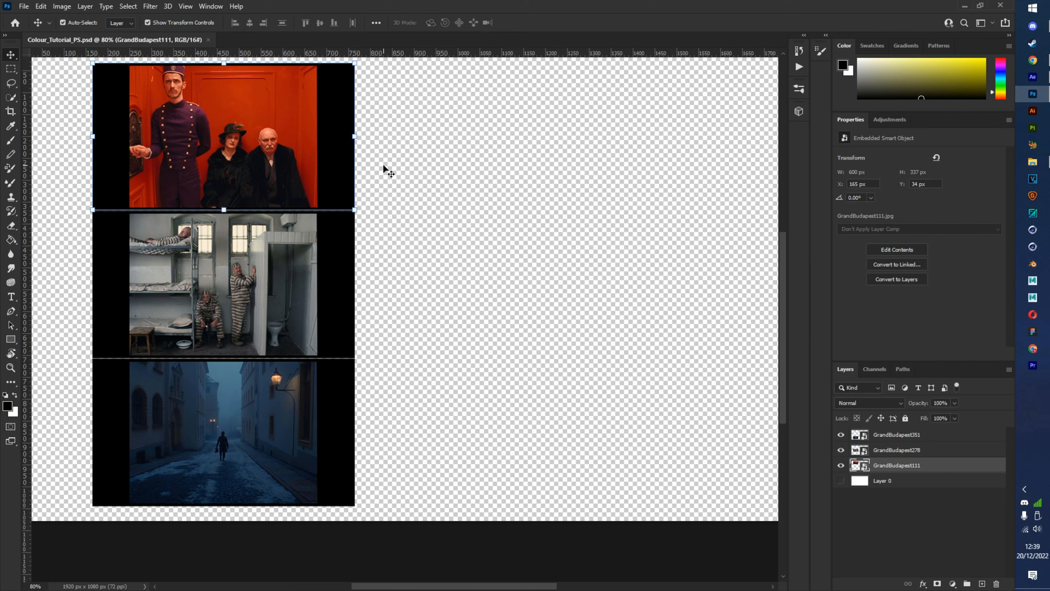
left_click(852, 543)
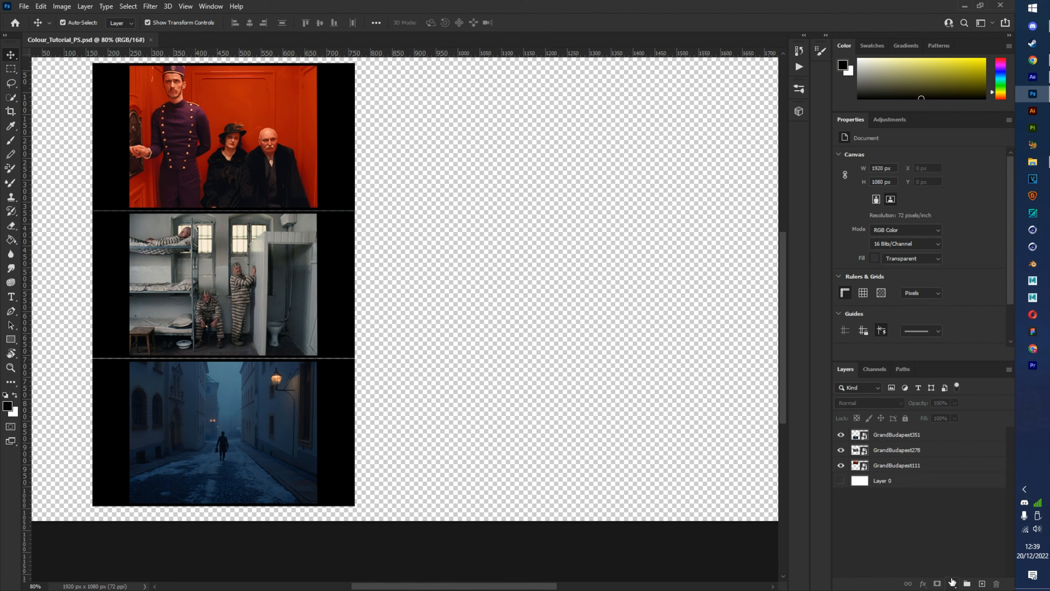
left_click(900, 441)
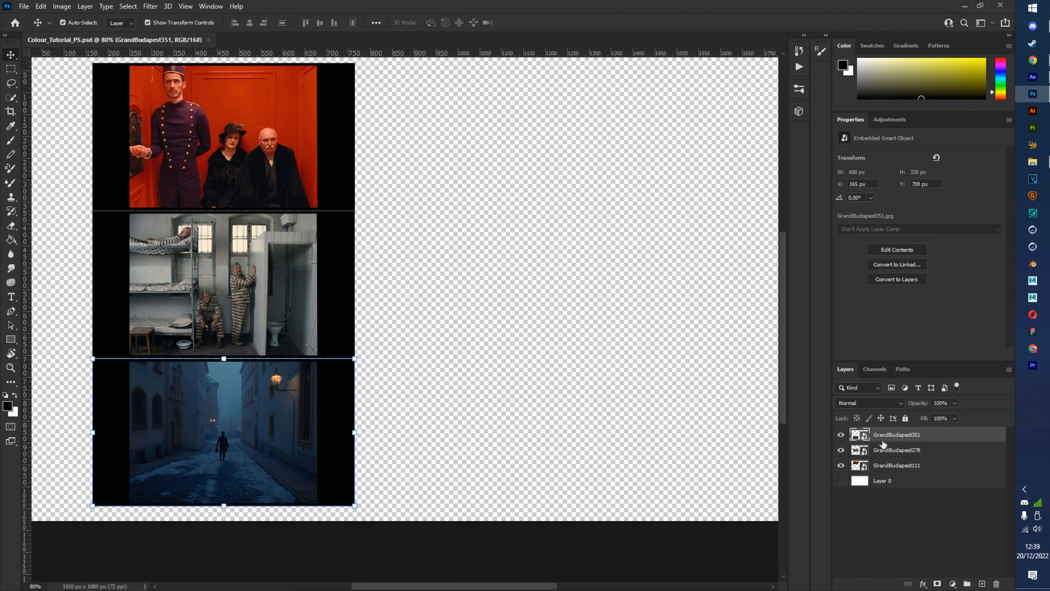
left_click(348, 302)
left_click(284, 416)
Add a Solid Color fill layer in neutral grey with saturation 0% and brightness 50%.
left_click(927, 569)
left_click(952, 583)
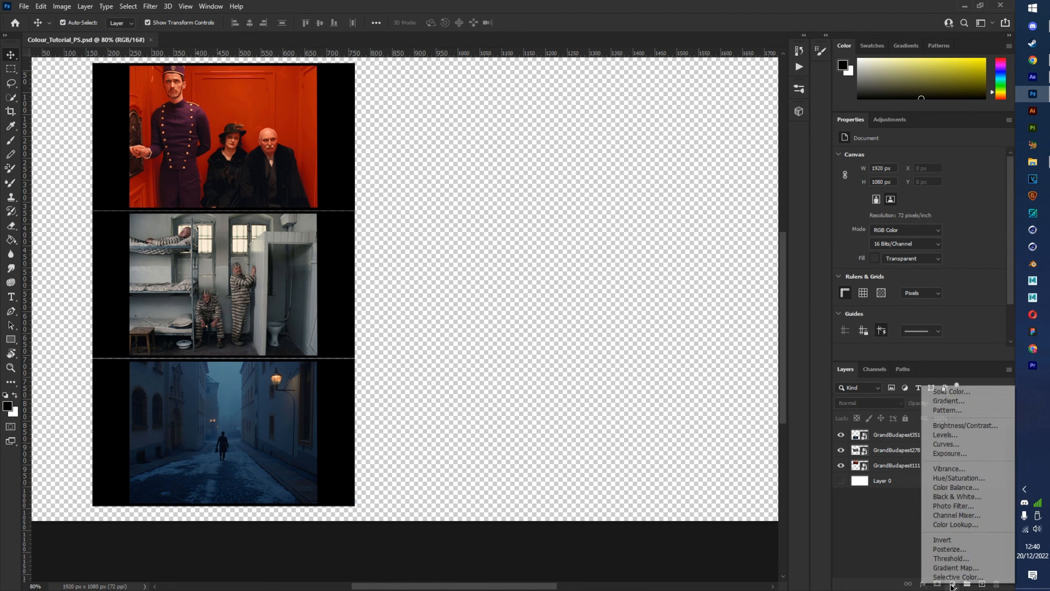
left_click(967, 393)
left_click_drag(776, 277, 646, 267)
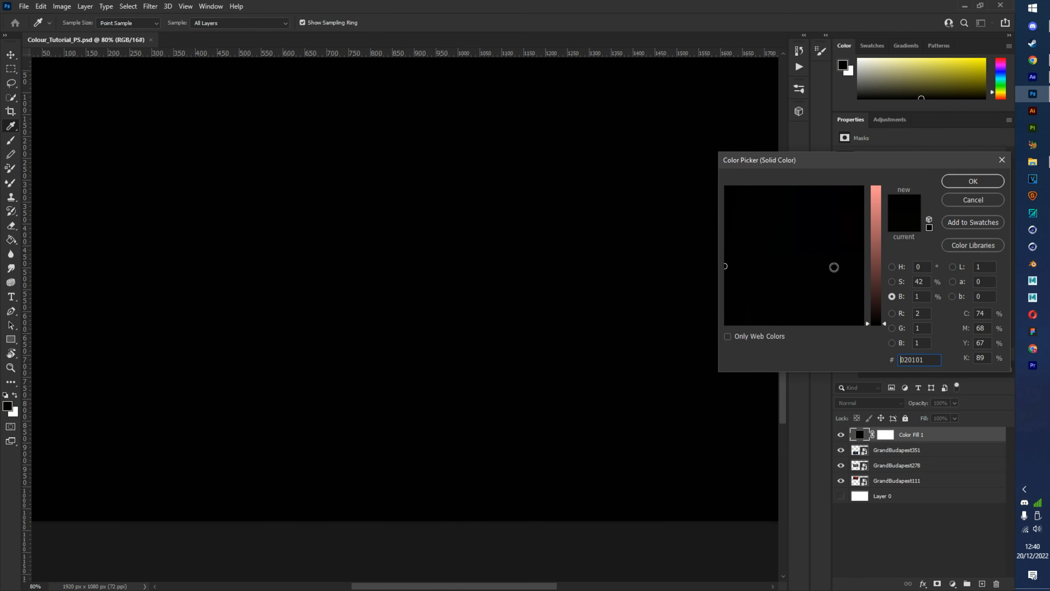
left_click(893, 268)
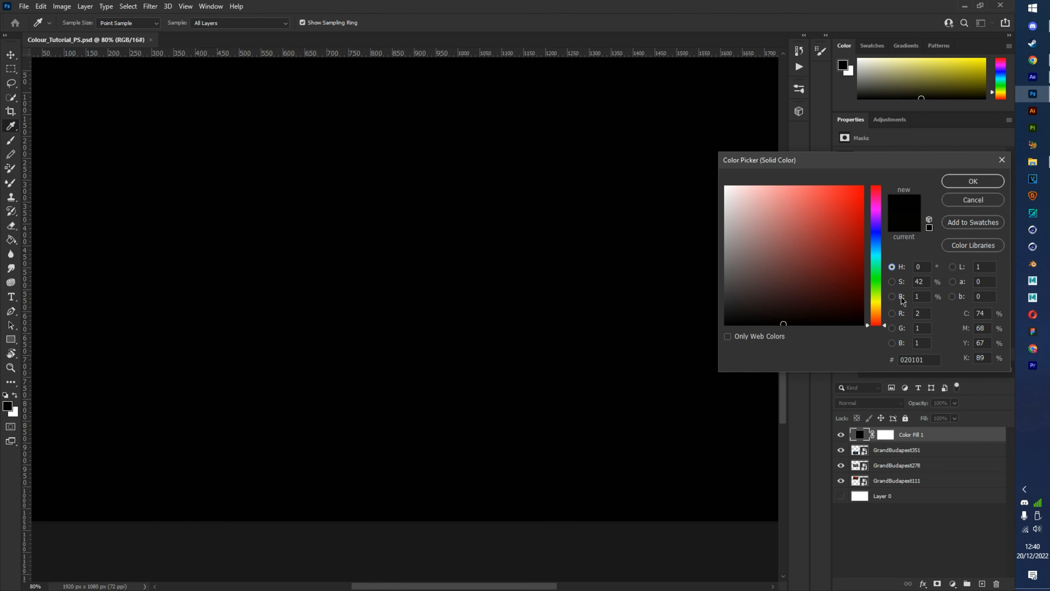
left_click(892, 282)
left_click_drag(927, 282, 893, 258)
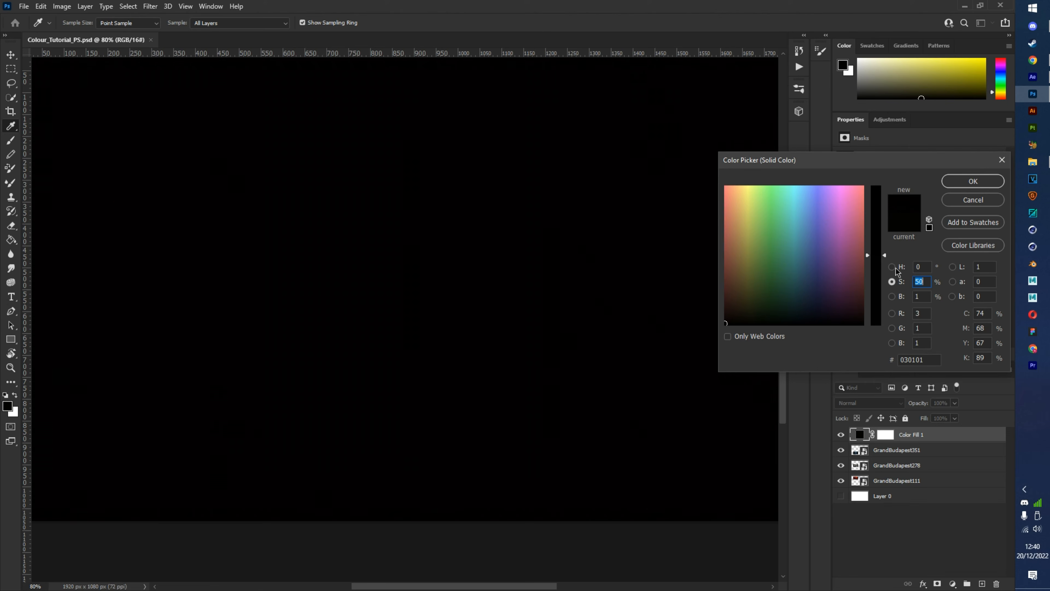
left_click(892, 296)
type("50")
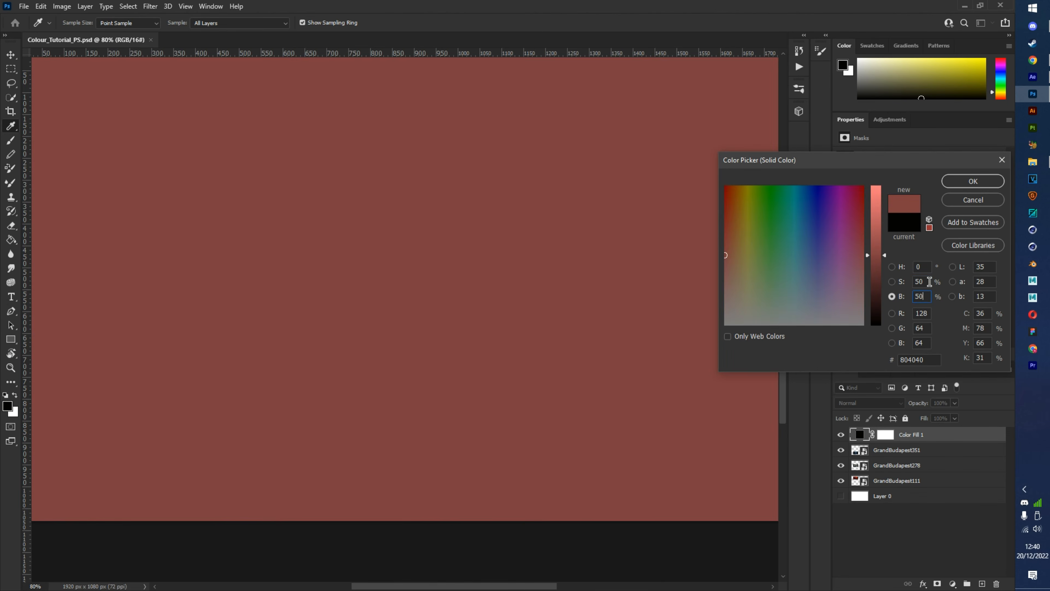
key("shift+Tab")
type("0")
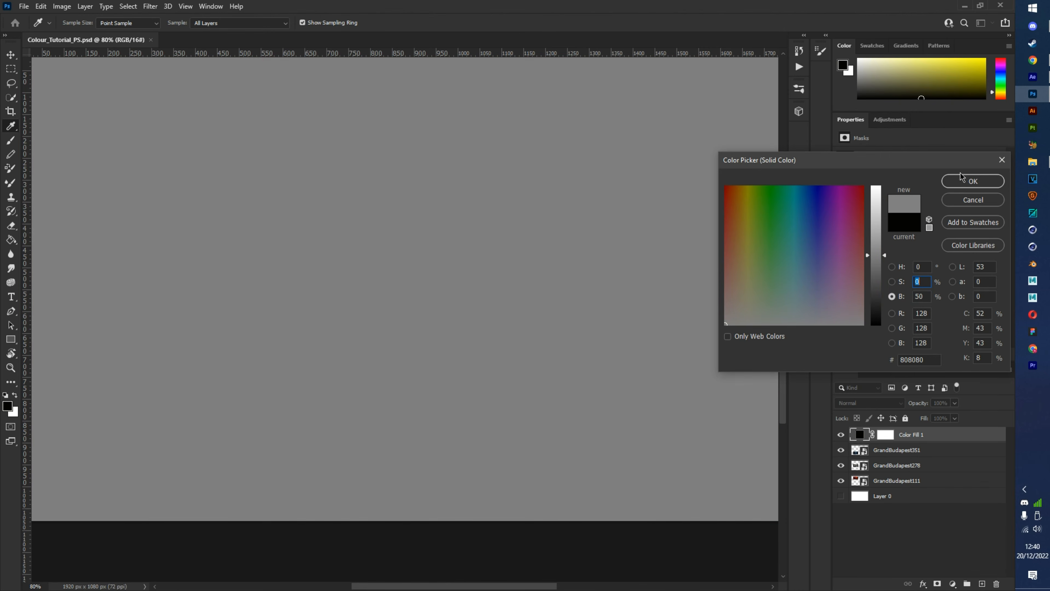
left_click(973, 181)
Move the grey fill layer beneath the three stills and add an empty layer above them for brush work.
key("v")
left_click_drag(943, 432, 902, 488)
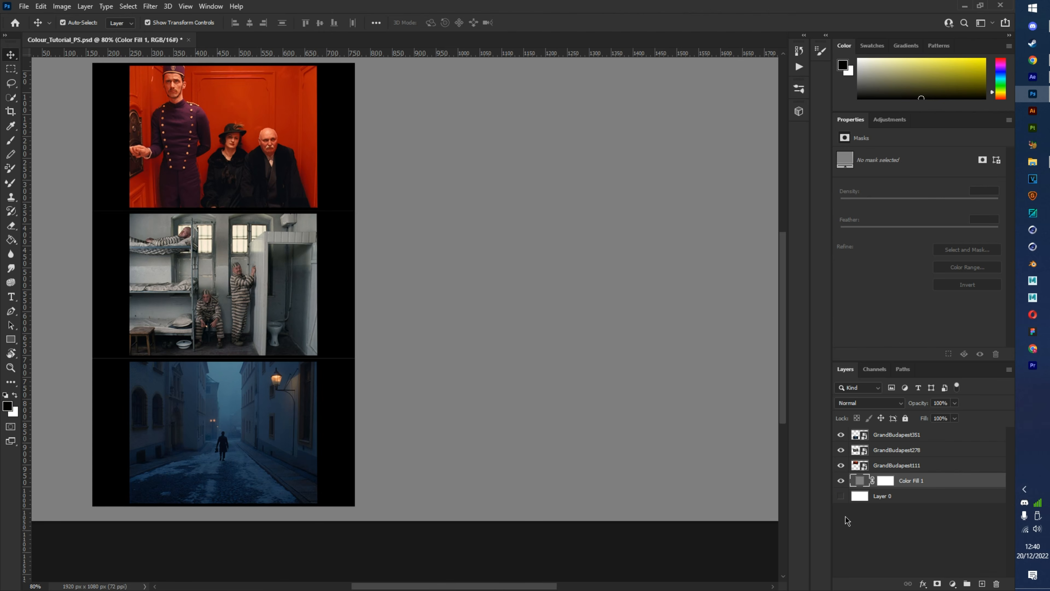
left_click(909, 434)
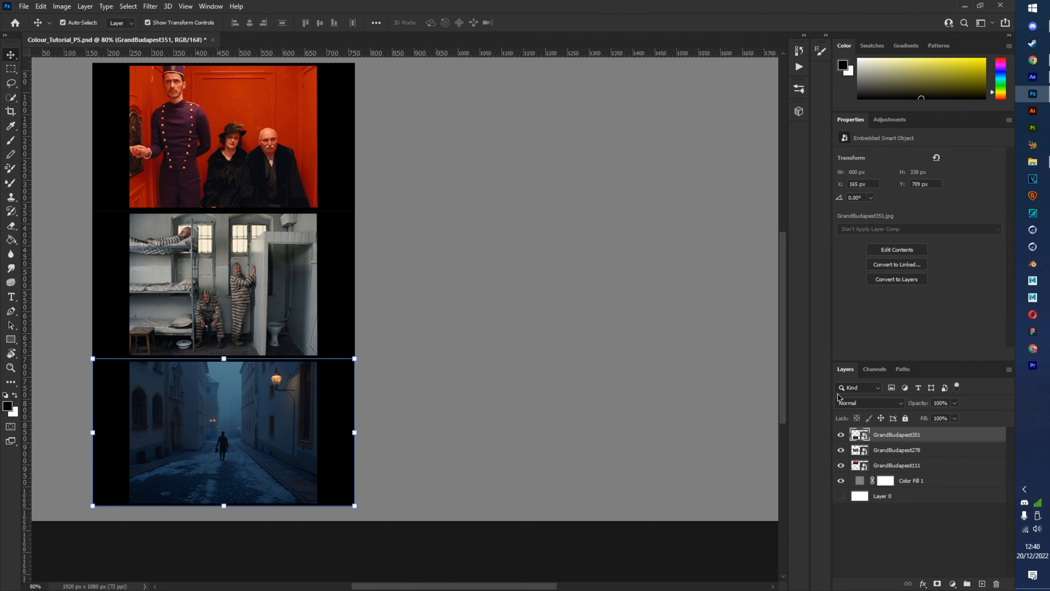
key("b")
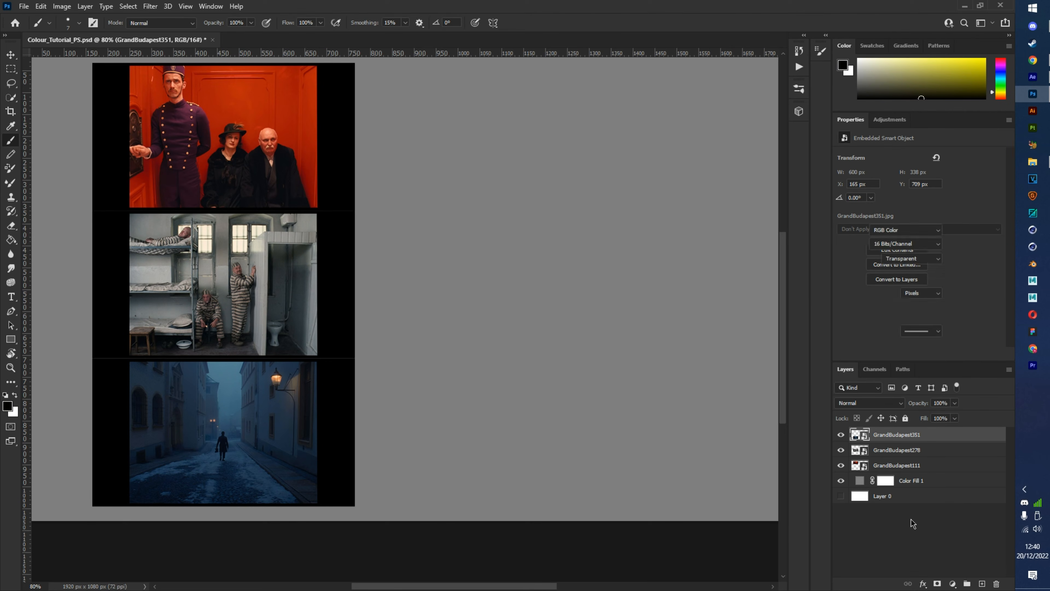
left_click(983, 583)
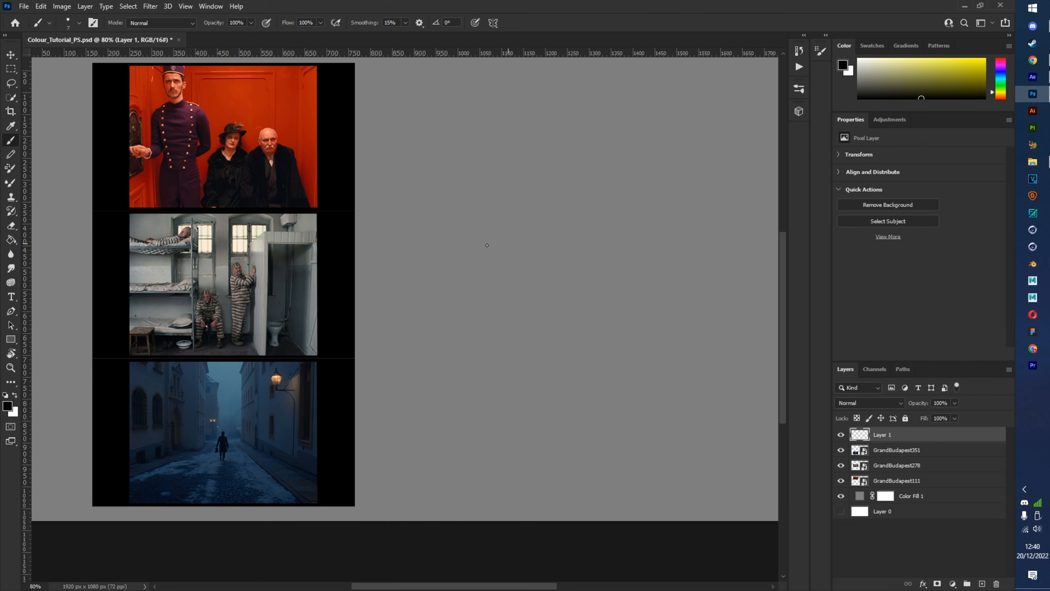
Enlarge the brush to 70 px and paint a bright yellow test dot on the empty grey area.
key("bracketright")
key("bracketright")
key("bracketright")
key("bracketright")
key("bracketright")
key("bracketright")
key("bracketright")
key("bracketright")
key("bracketright")
key("bracketright")
key("bracketright")
key("bracketright")
left_click_drag(917, 92, 1029, 60)
left_click(523, 348)
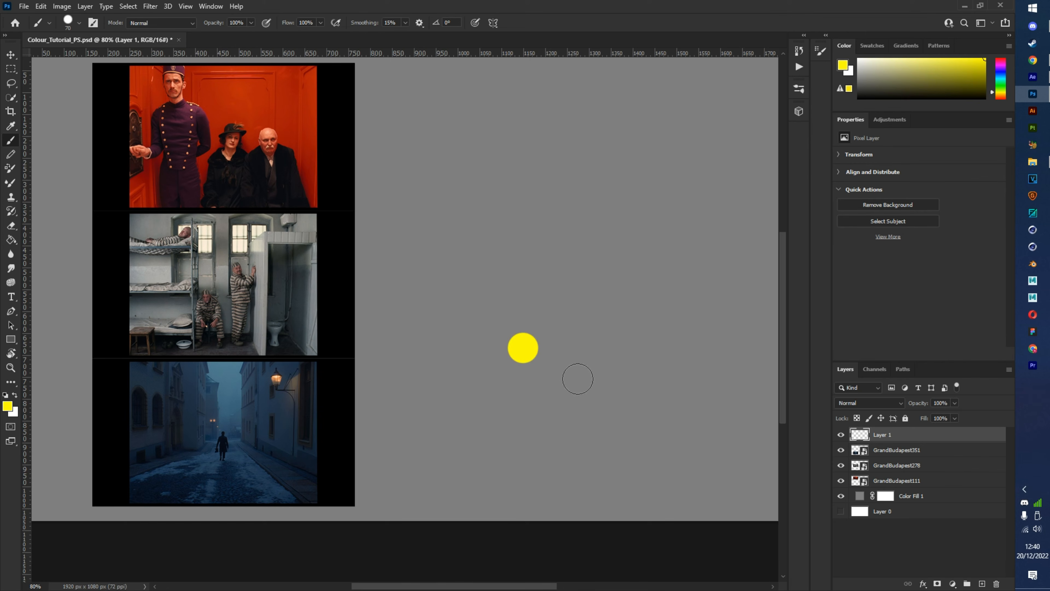
Preview white as the colour of the background fill layer, and cancel the change.
double_click(860, 496)
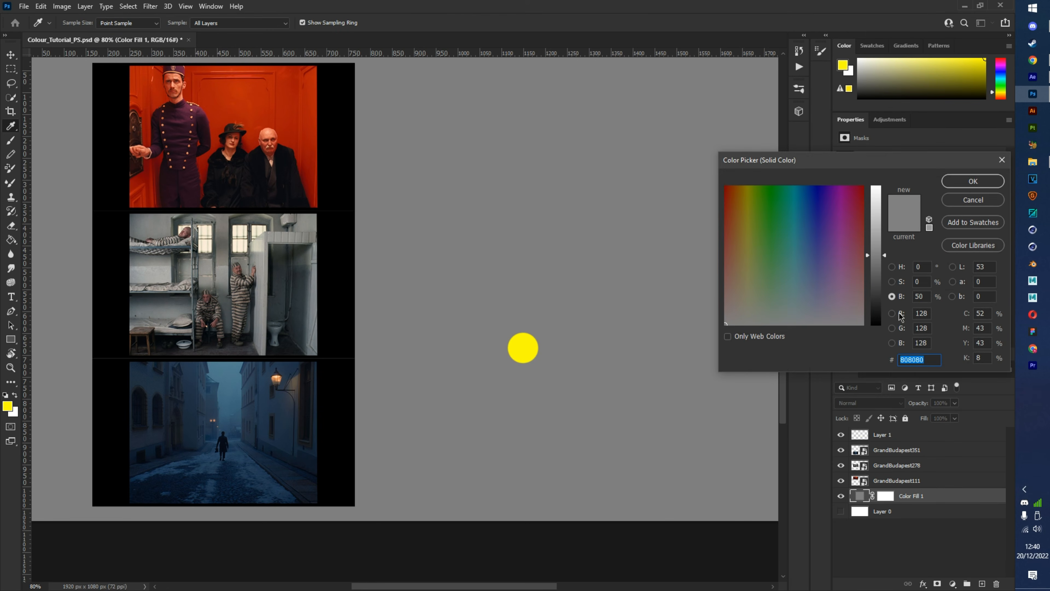
left_click_drag(876, 317, 877, 356)
left_click_drag(866, 268, 885, 129)
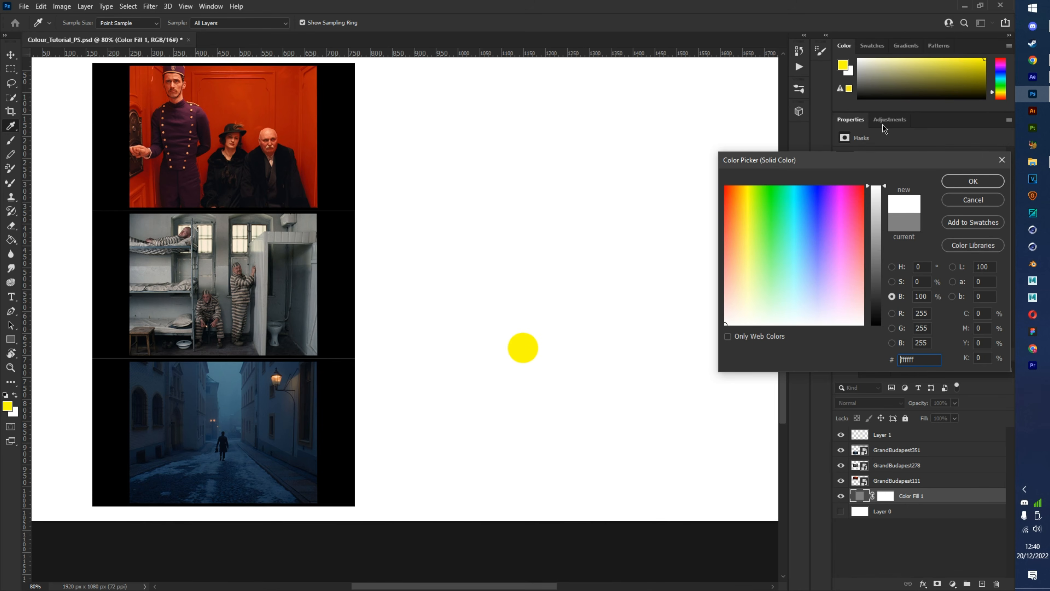
left_click(1003, 160)
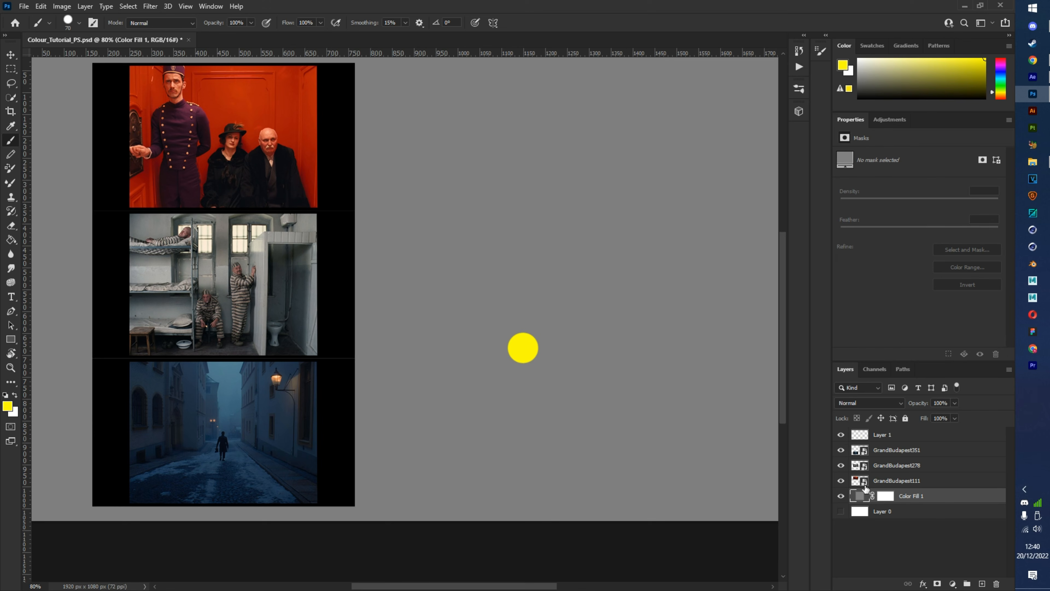
Erase the yellow test dot from Layer 1 and return to the Brush tool.
left_click(901, 439)
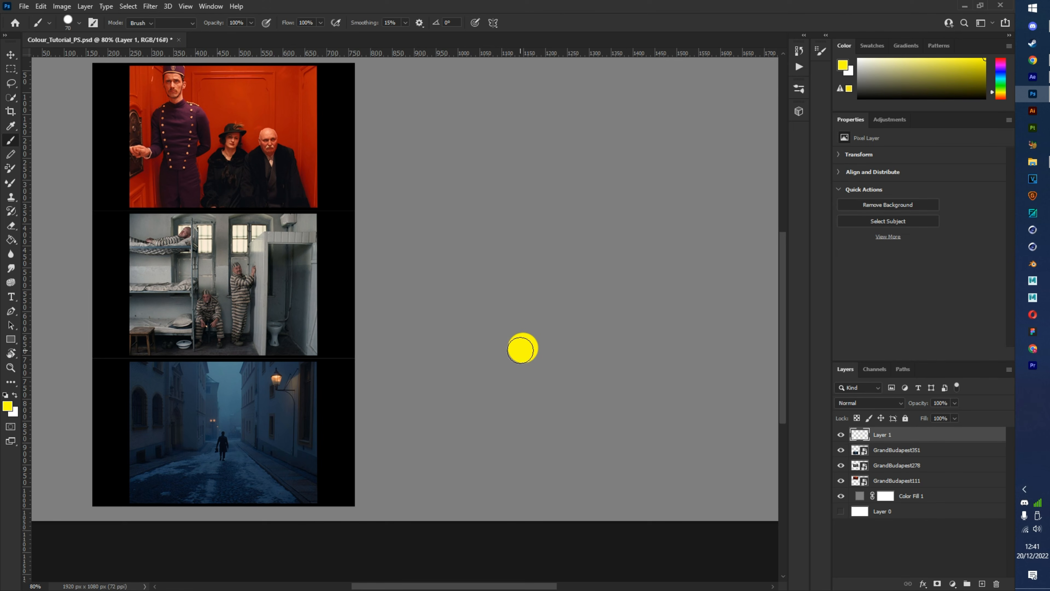
key("e")
mouse_move(522, 347)
left_mouse_down()
mouse_move(546, 369)
mouse_move(525, 347)
left_mouse_up()
key("b")
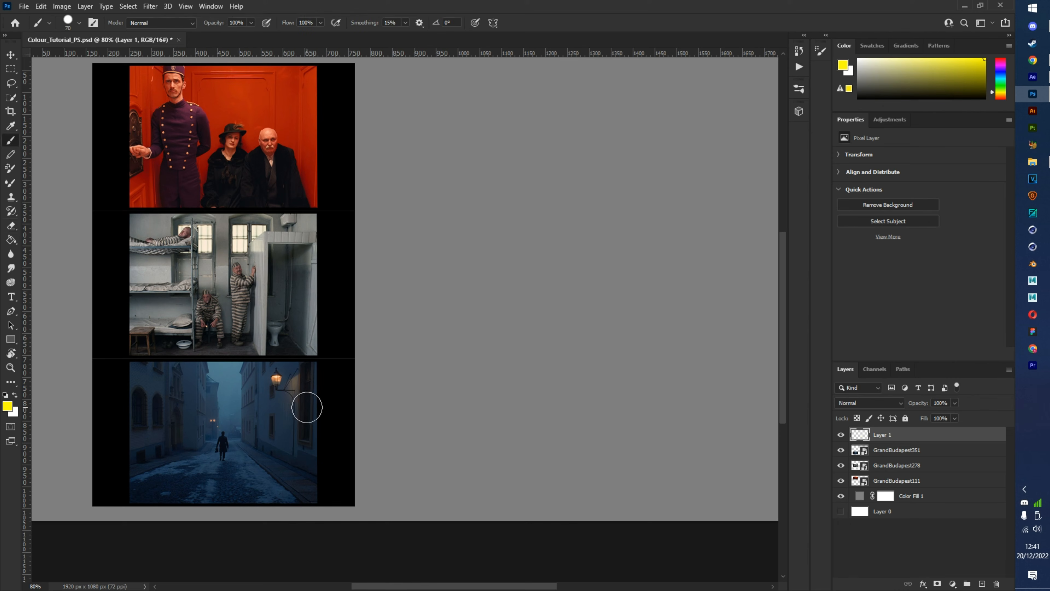
Sample the light blue, dark blue and near-black from the night street still and paint each as a dot beside it.
left_click(246, 393, "alt")
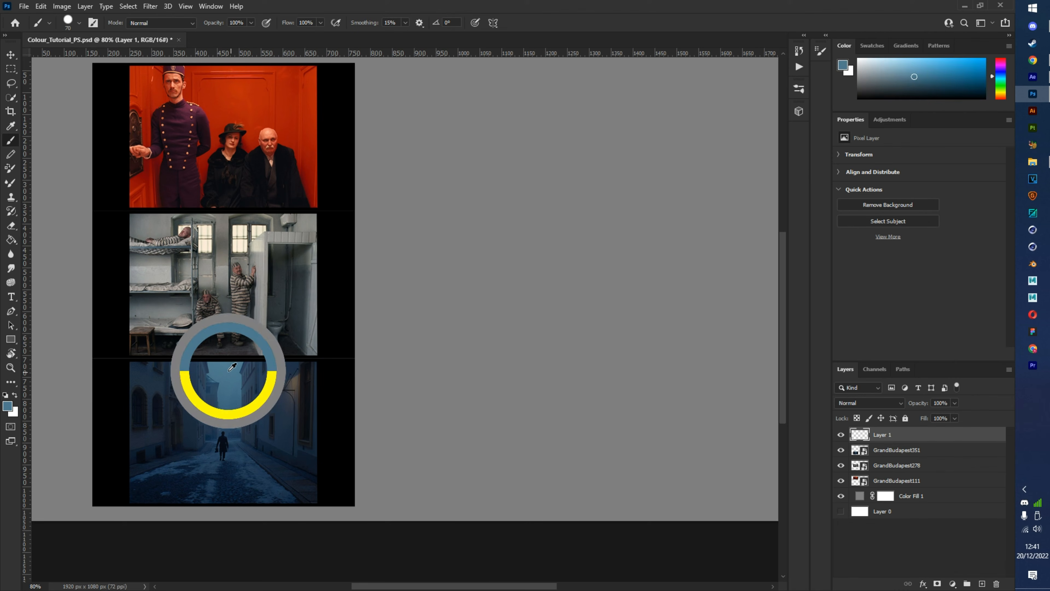
left_click(380, 383)
left_click(204, 415, "alt")
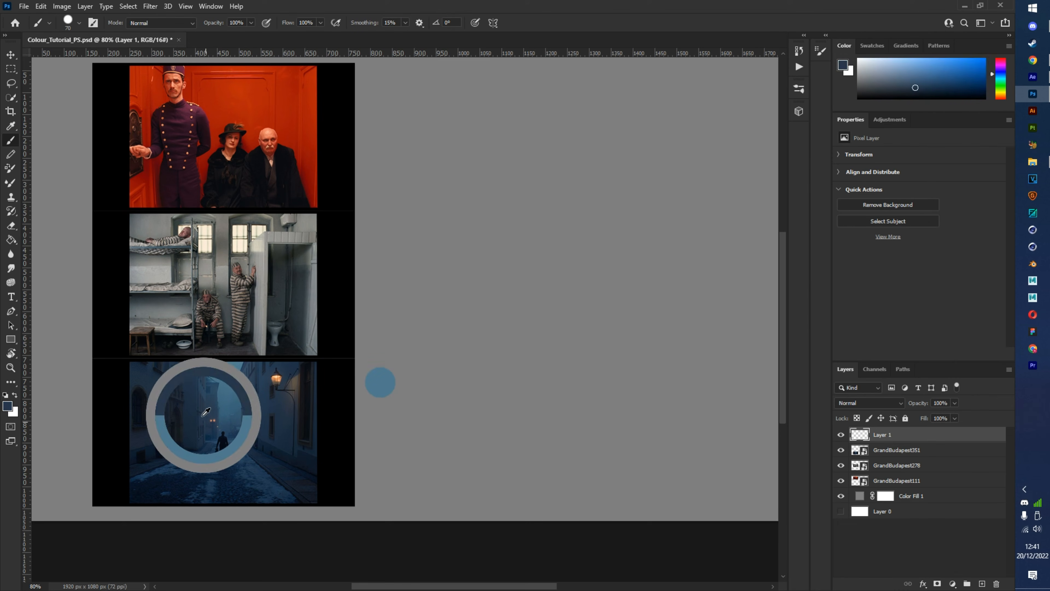
left_click(426, 383)
left_click(308, 400, "alt")
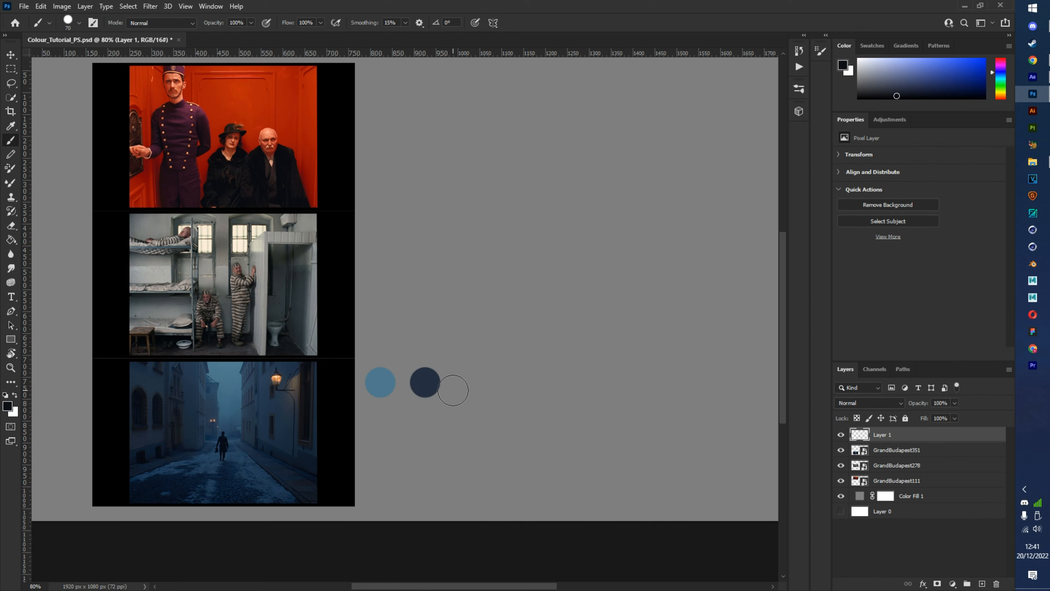
left_click(473, 386)
Sample the lamp's orange and a dark navy from the night street still and add both as dots to the row.
mouse_move(283, 439)
left_mouse_down()
mouse_move(261, 476)
mouse_move(284, 374)
left_mouse_up()
left_click(534, 385)
mouse_move(183, 441)
left_mouse_down()
mouse_move(147, 434)
mouse_move(149, 445)
left_mouse_up()
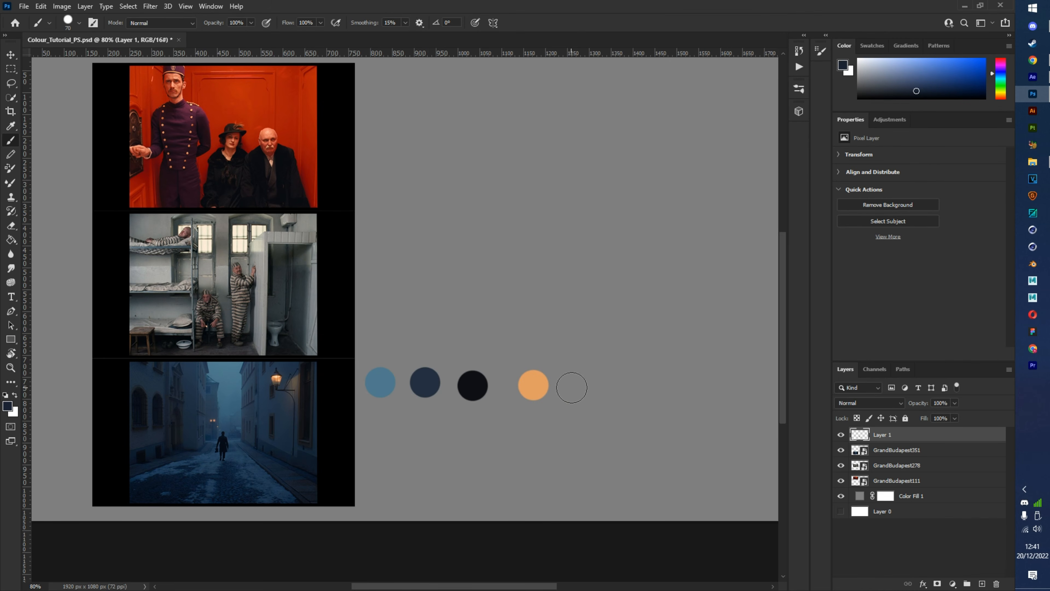
left_click(583, 385)
scroll(379, 403, "up", 5)
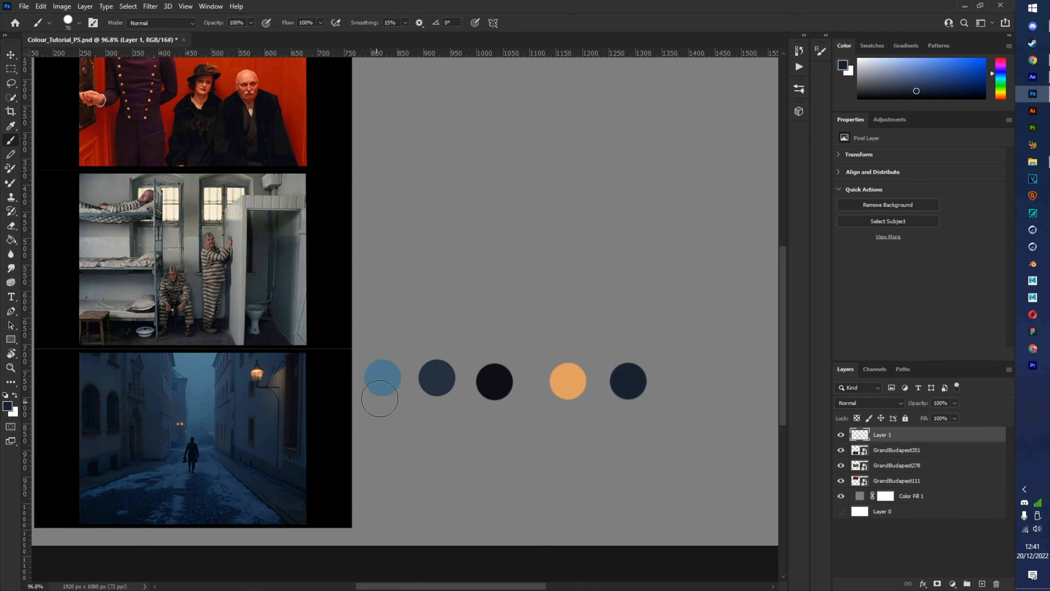
scroll(393, 393, "down", 3)
scroll(179, 398, "down", 2)
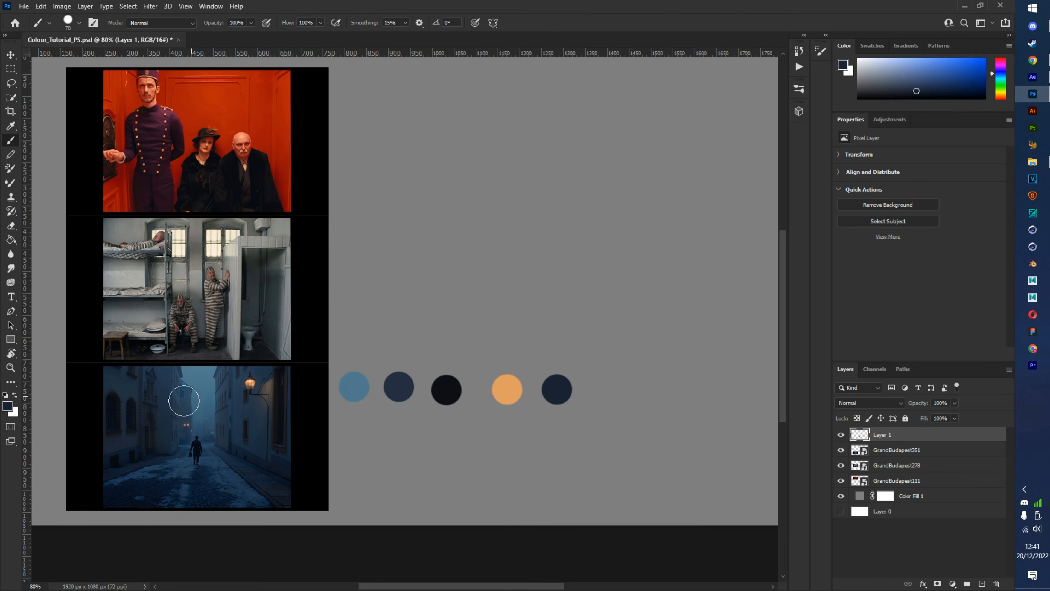
scroll(224, 434, "up", 1)
scroll(286, 445, "down", 1)
scroll(242, 449, "up", 1)
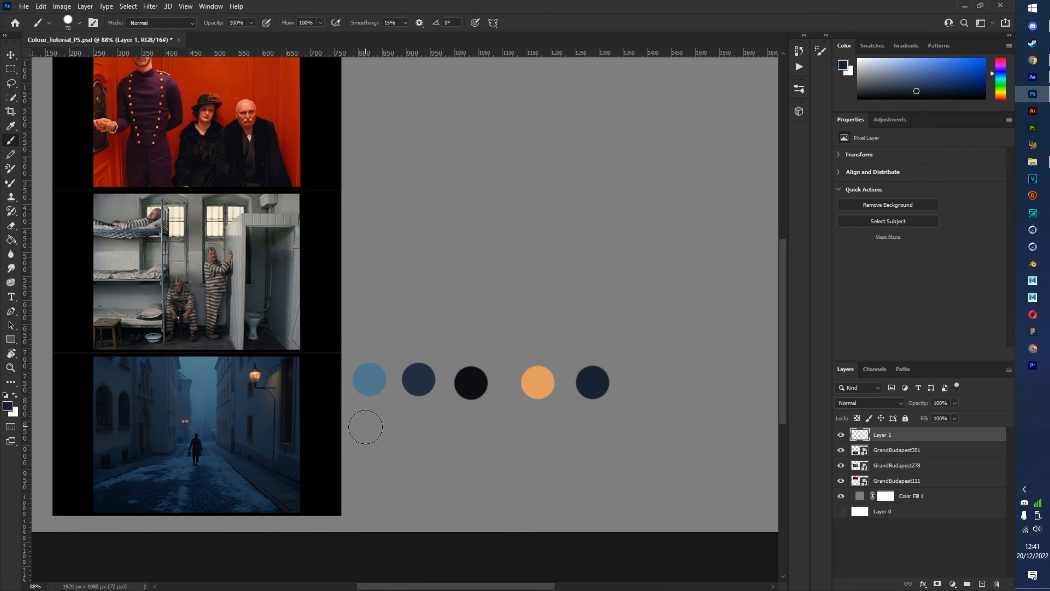
Sample the grey, cream and reddish brown from the prison cell still and paint each as a dot beside it.
scroll(279, 399, "left", 1)
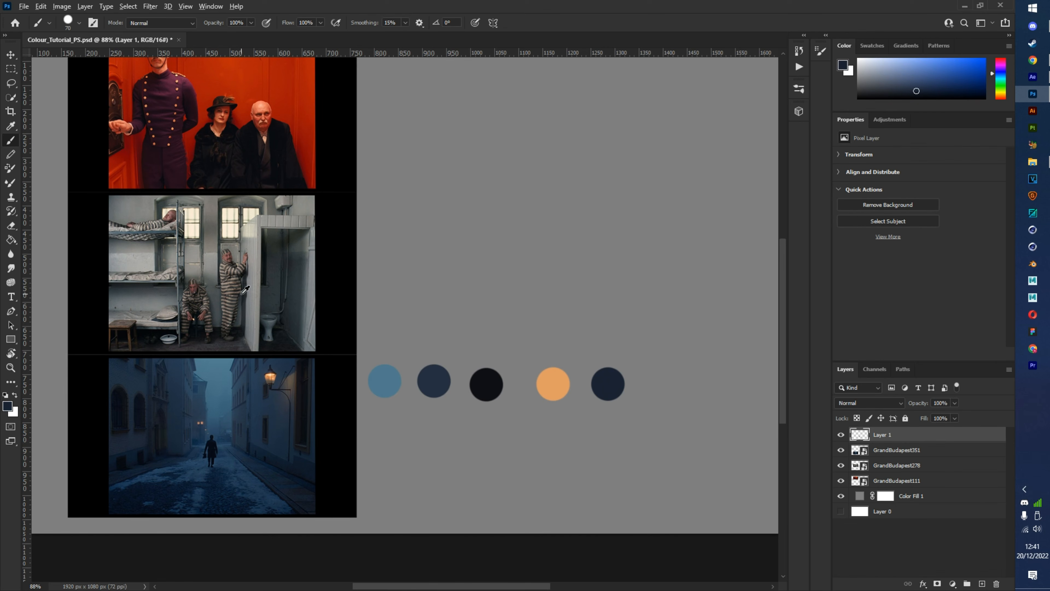
left_click_drag(261, 283, 254, 282)
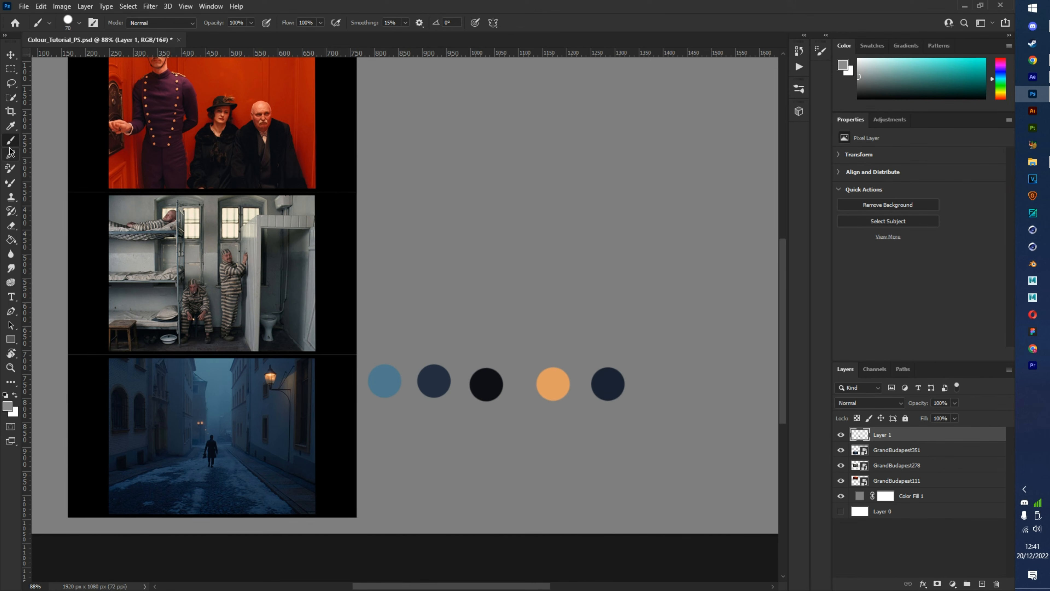
left_click(387, 226)
left_click(239, 225, "alt")
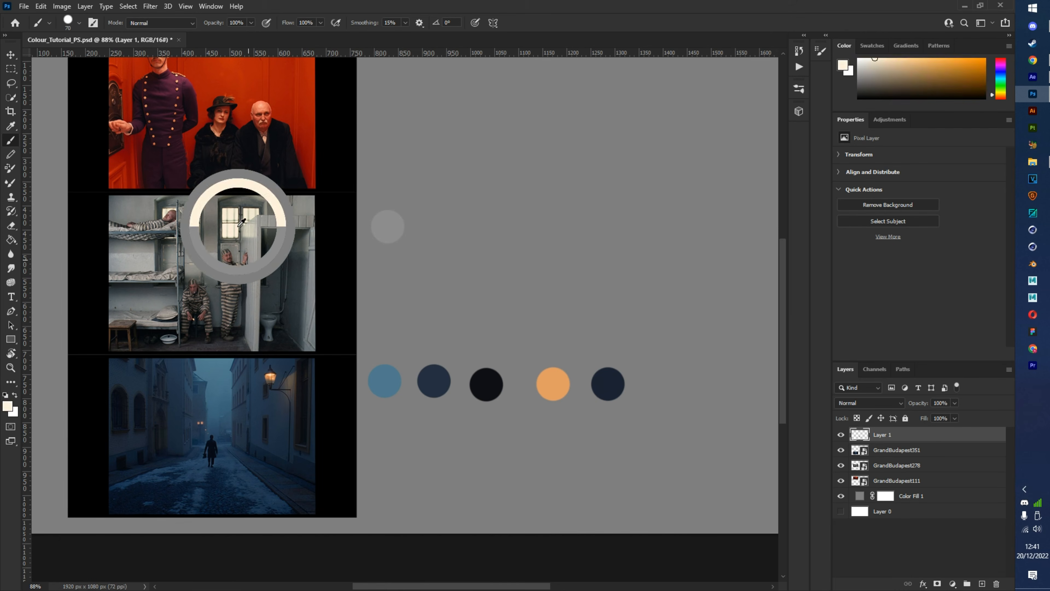
left_click(439, 230)
left_click(179, 240, "alt")
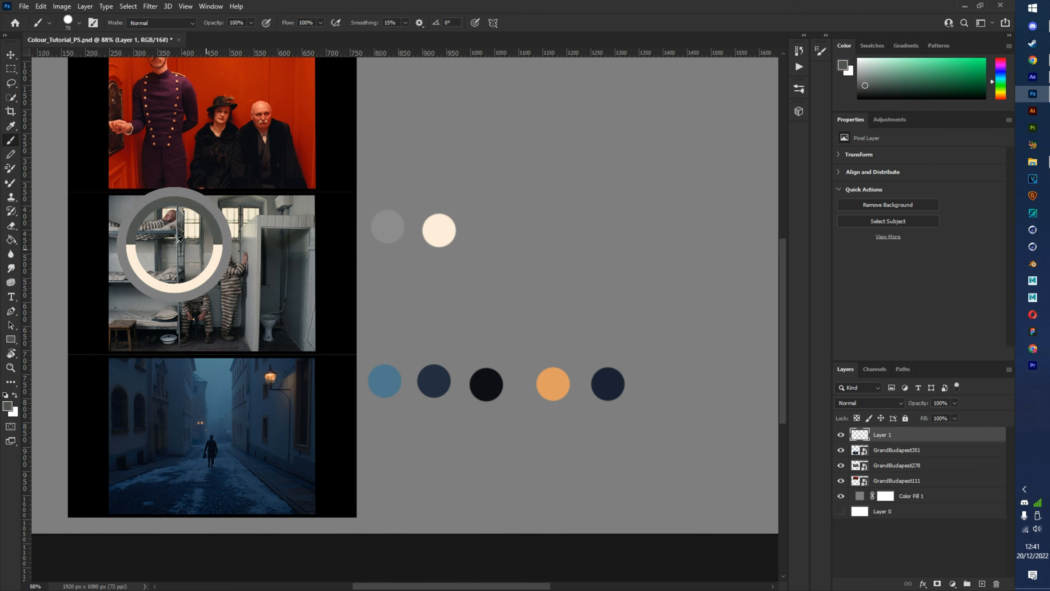
mouse_move(178, 240)
left_mouse_down()
mouse_move(163, 223)
mouse_move(177, 212)
left_mouse_up()
left_click(492, 230)
Sample the dark brown and taupe from the prison cell still and add both as dots to its row.
left_click_drag(132, 325, 118, 325)
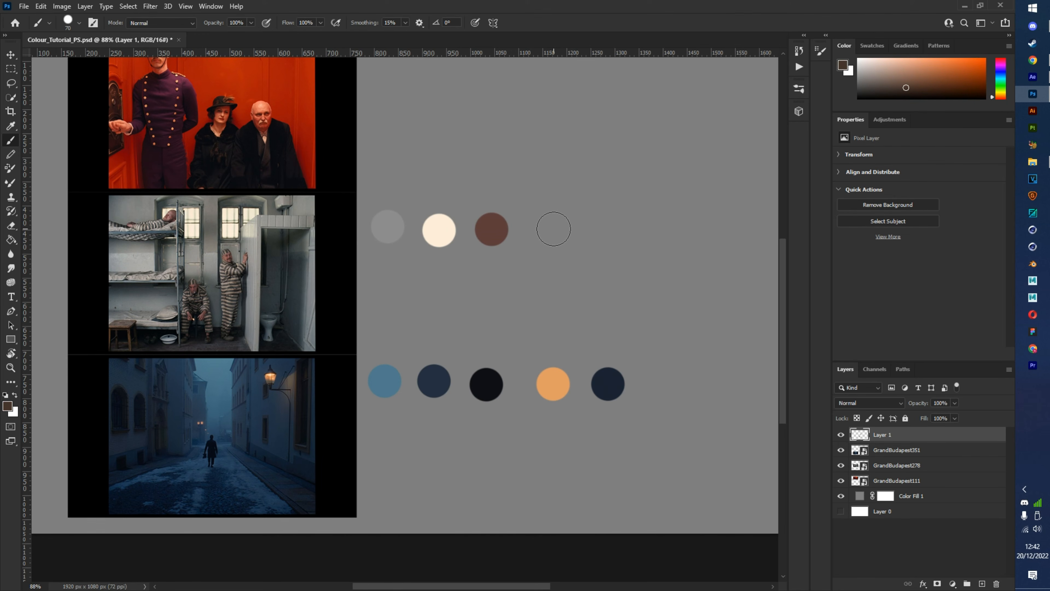
left_click(553, 229)
mouse_move(190, 300)
left_mouse_down()
mouse_move(223, 316)
mouse_move(231, 295)
left_mouse_up()
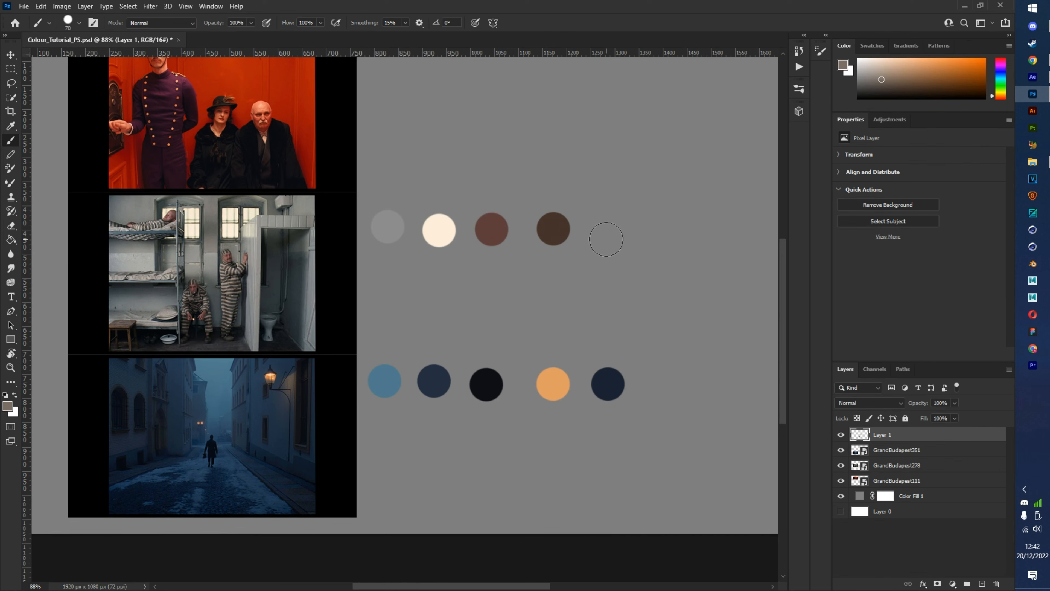
left_click(606, 239)
Sample the red, dark purple and orange skin tone from the red elevator still and paint each as a dot beside it.
mouse_move(452, 286)
left_mouse_down()
mouse_move(379, 410)
mouse_move(438, 418)
left_mouse_up()
mouse_move(207, 202)
left_mouse_down()
mouse_move(179, 187)
mouse_move(194, 196)
left_mouse_up()
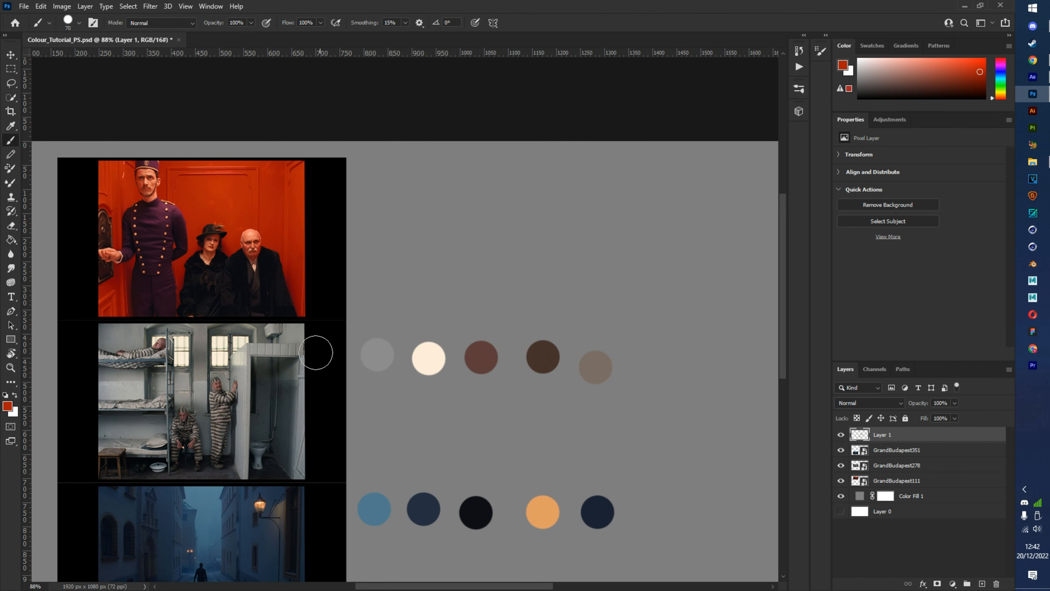
mouse_move(182, 199)
left_mouse_down()
mouse_move(202, 209)
mouse_move(172, 218)
left_mouse_up()
left_click(378, 178)
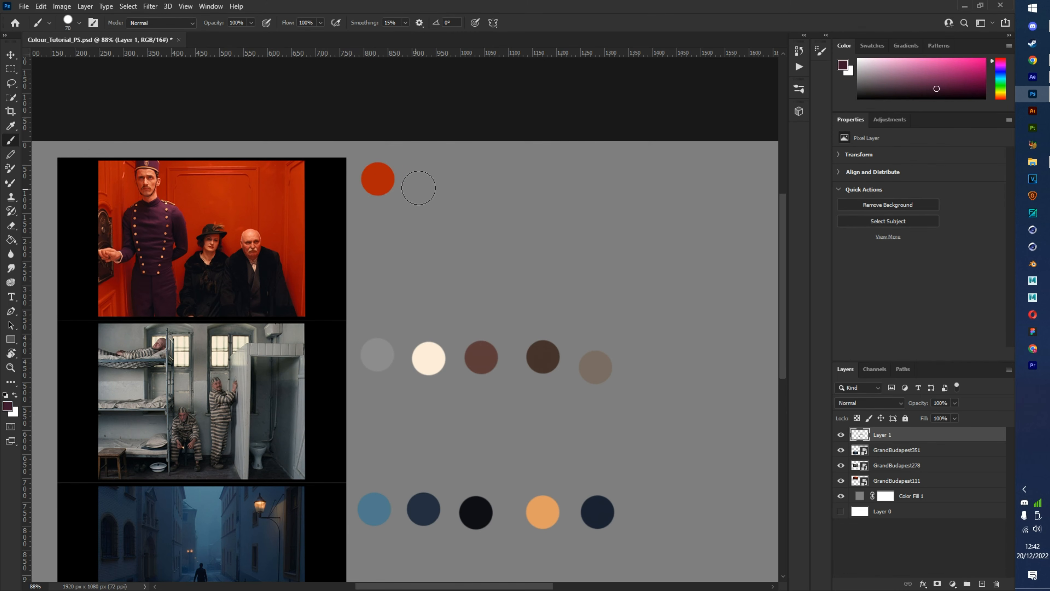
left_click(435, 180)
left_click_drag(153, 181, 154, 181)
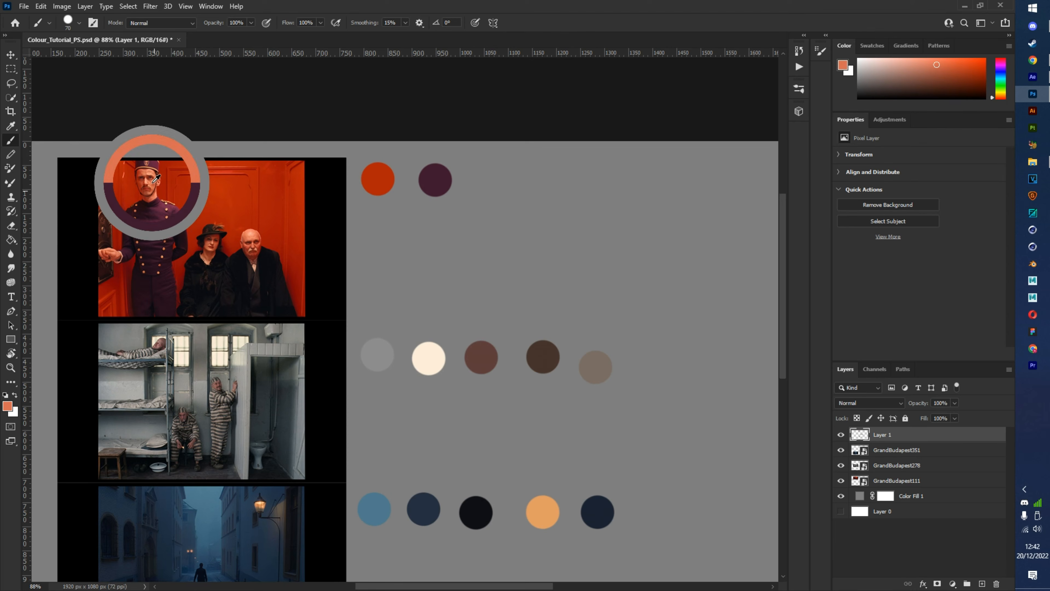
left_click(494, 179)
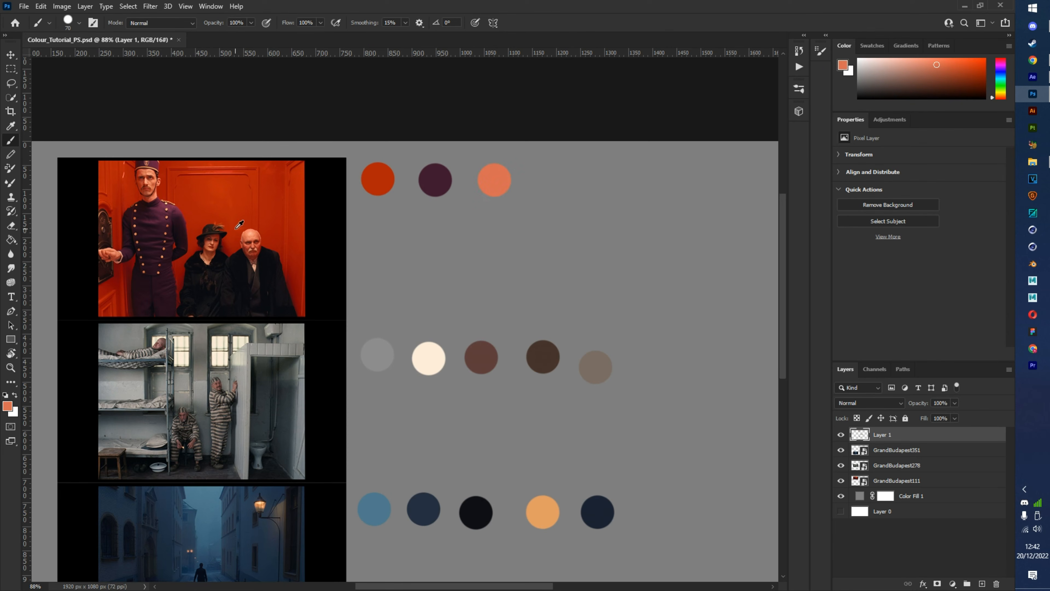
Sample a near-black and a light peach from the seated pair in the red still and add both dots to its row.
mouse_move(237, 227)
left_mouse_down()
mouse_move(253, 258)
mouse_move(268, 260)
left_mouse_up()
left_click(554, 182)
mouse_move(236, 306)
left_mouse_down()
mouse_move(245, 280)
mouse_move(136, 253)
mouse_move(181, 237)
mouse_move(202, 206)
mouse_move(180, 220)
mouse_move(211, 206)
mouse_move(297, 211)
mouse_move(257, 231)
left_mouse_up()
left_click(610, 182)
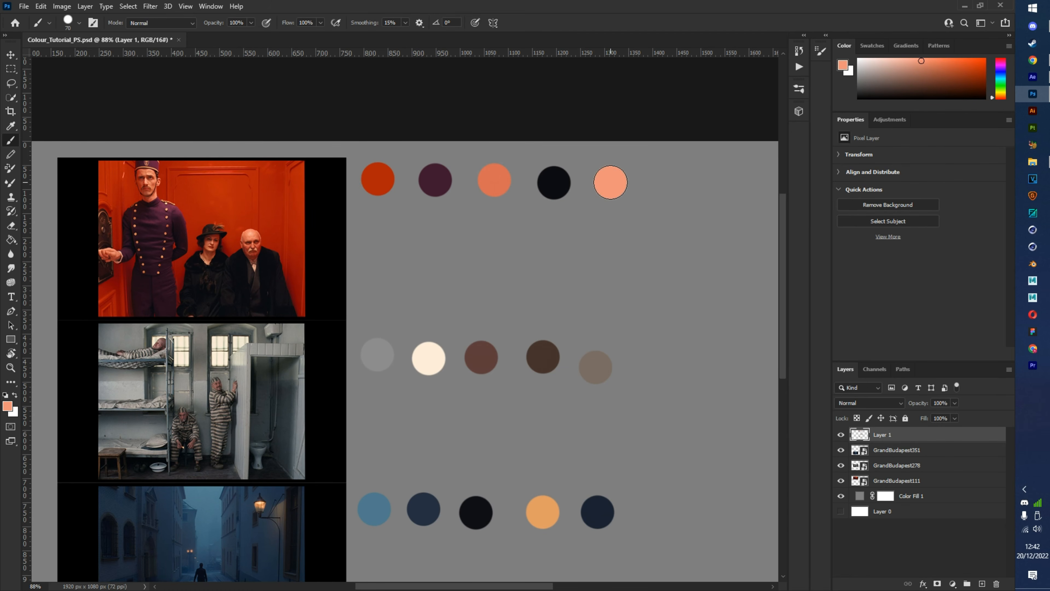
left_click_drag(493, 432, 466, 396)
Switch to After Effects and move the playhead to the start of MAIN_COMP.
key("alt+Tab")
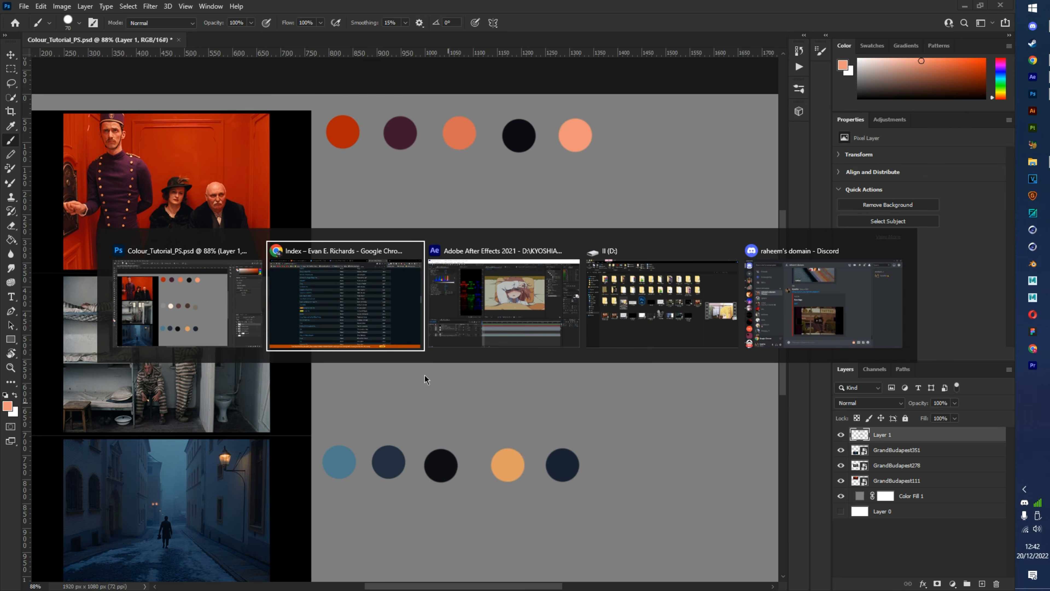
key("alt+Tab")
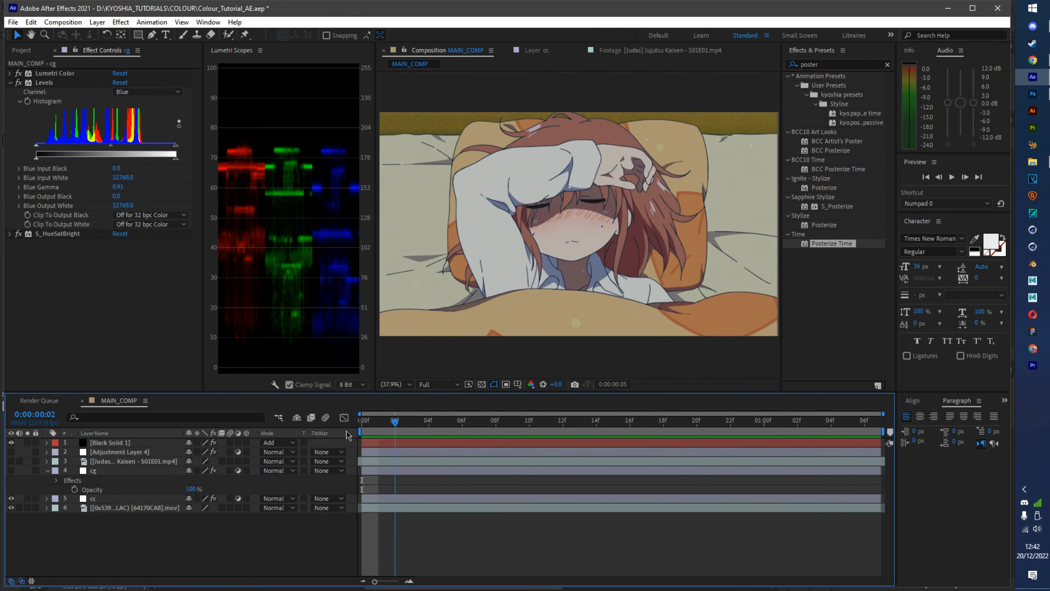
key("Home")
left_click_drag(412, 419, 327, 445)
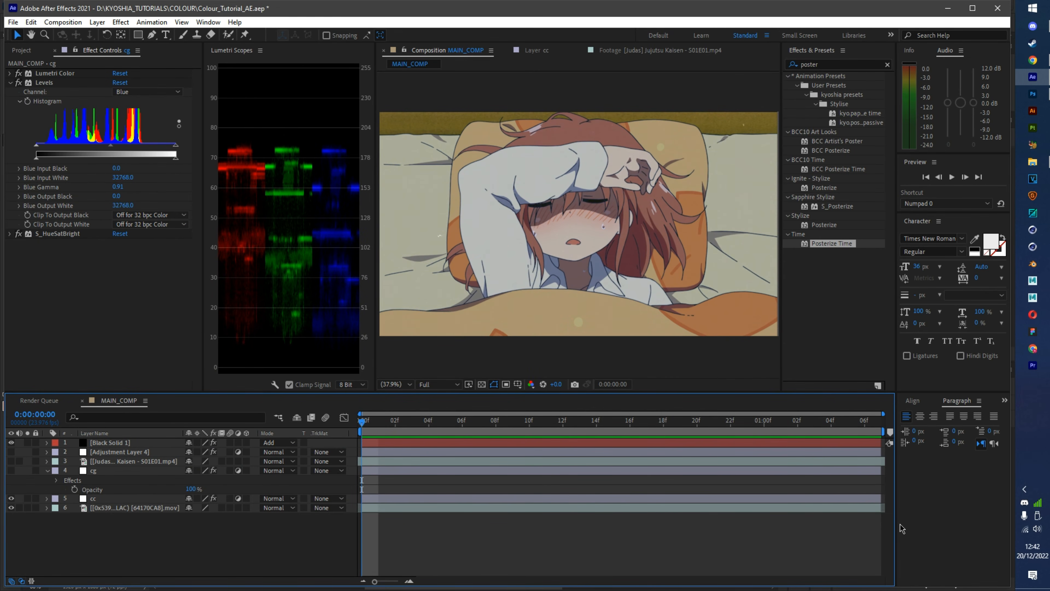